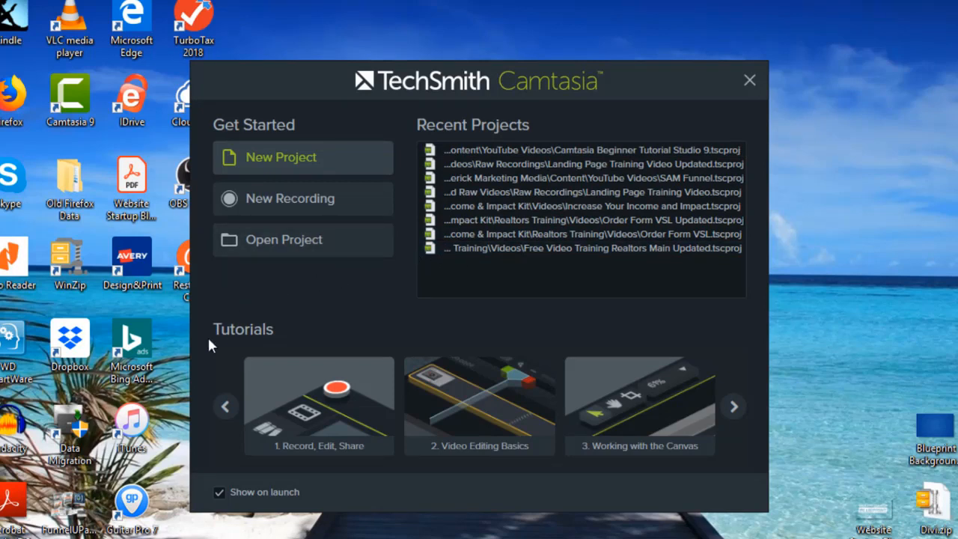
Create a new project and open the screen recorder.
click(218, 492)
click(300, 157)
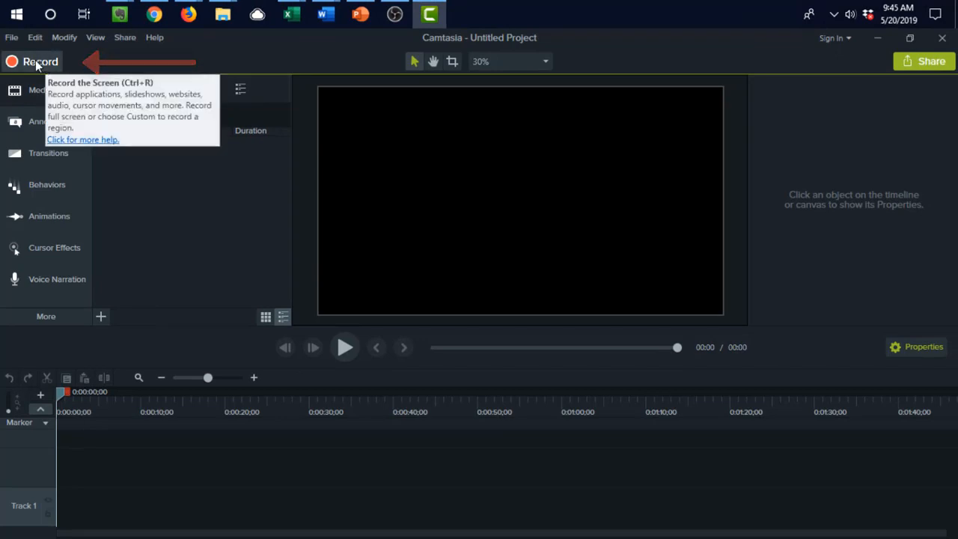
click(36, 61)
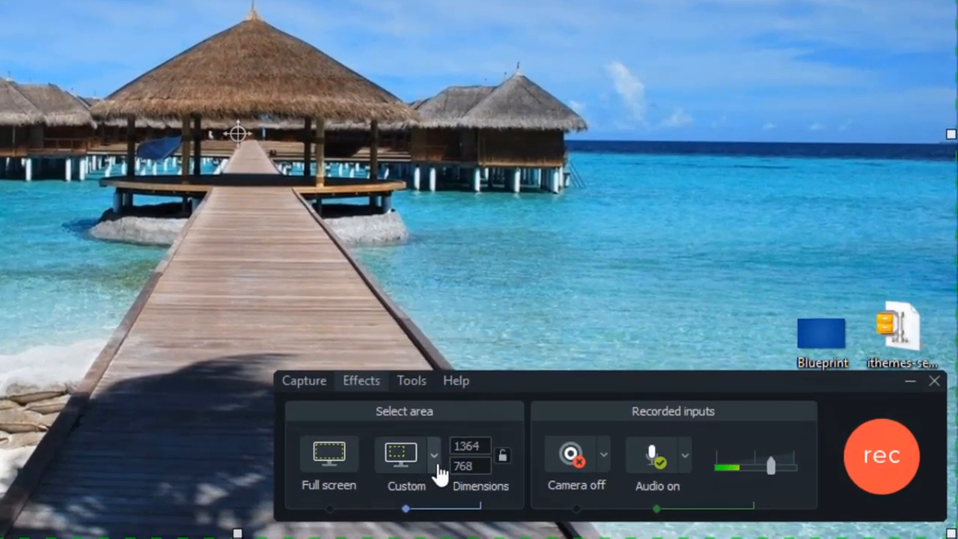
Set a custom recording area of 1364 x 768 that covers the whole screen.
click(439, 469)
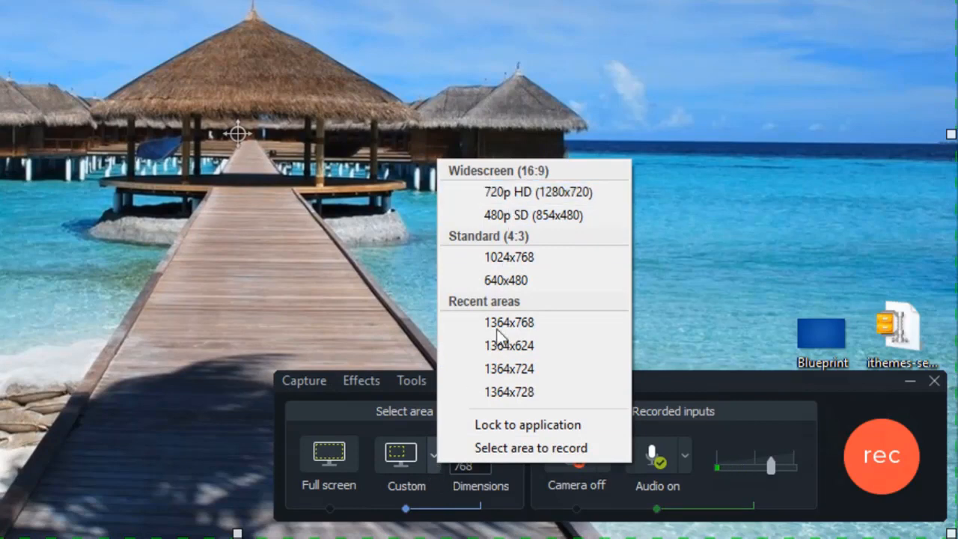
click(402, 463)
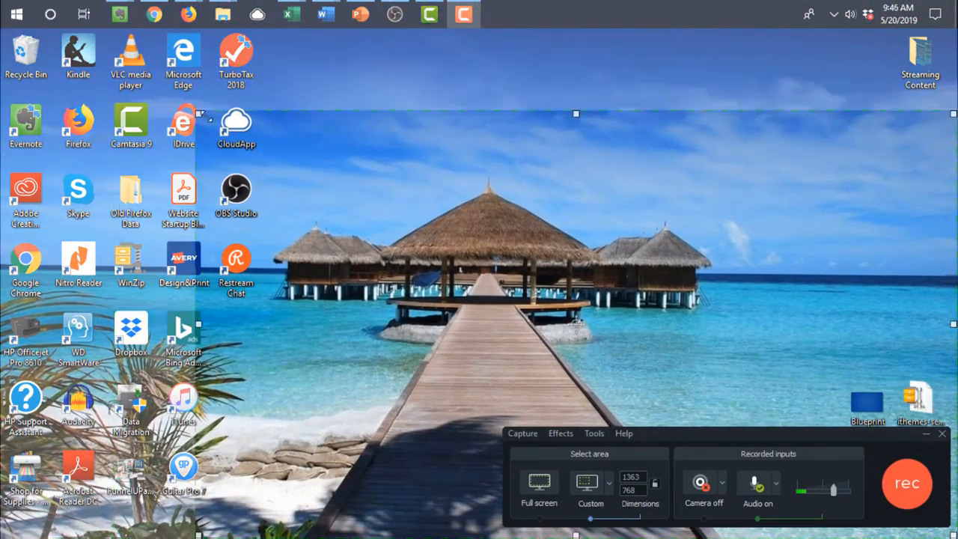
drag(204, 116, 3, 3)
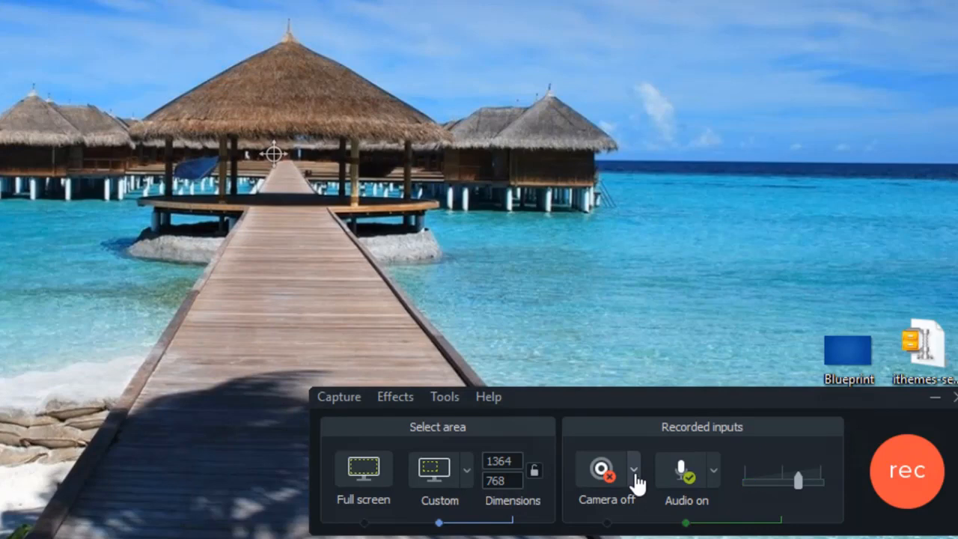
click(715, 479)
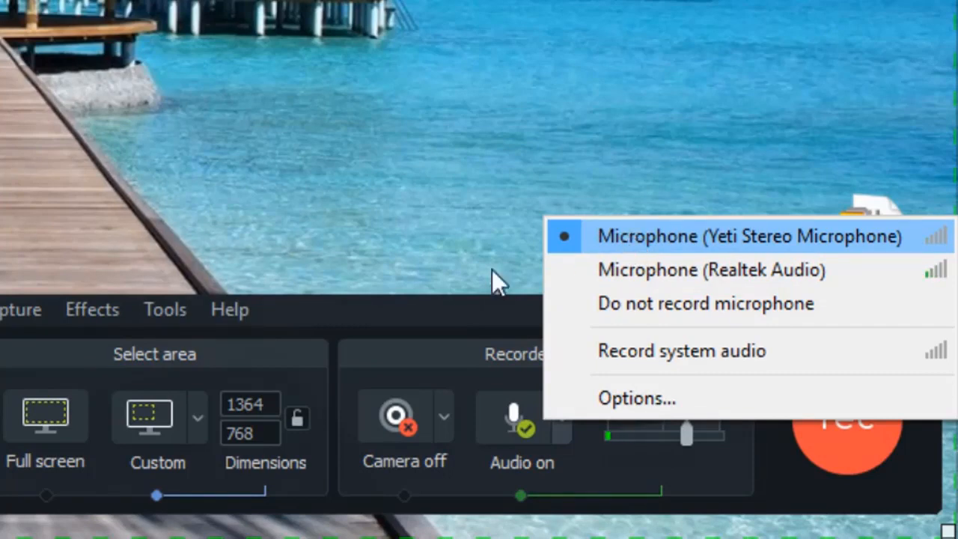
click(446, 322)
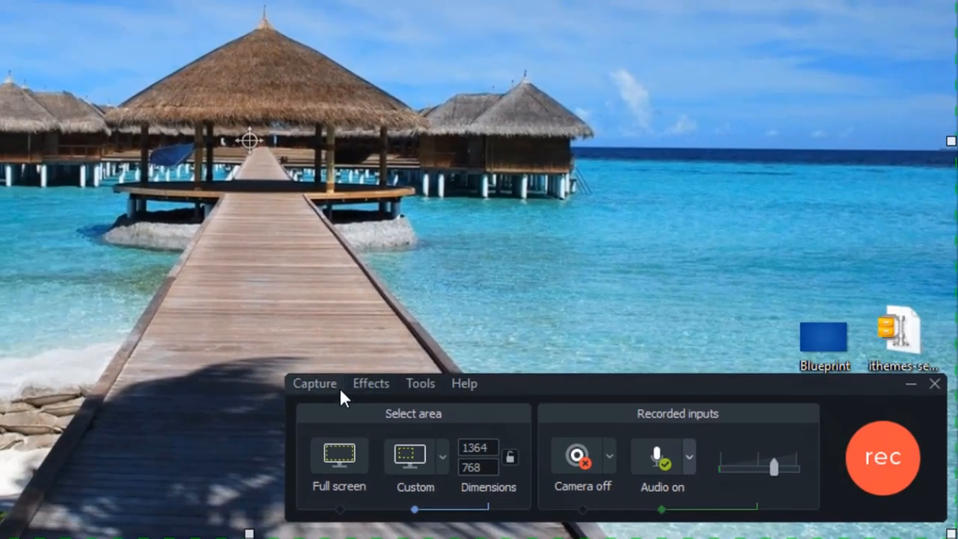
click(329, 384)
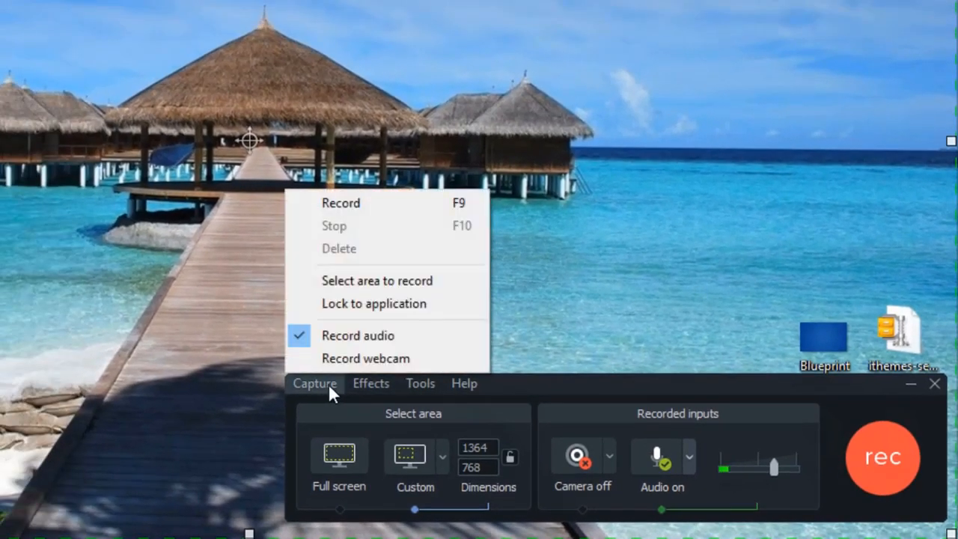
click(372, 383)
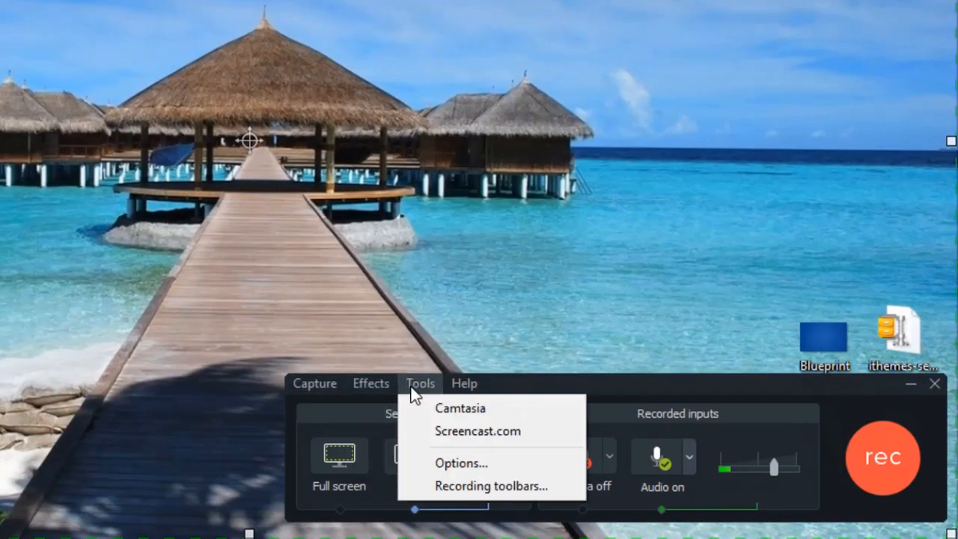
mouse_move(465, 383)
click(574, 383)
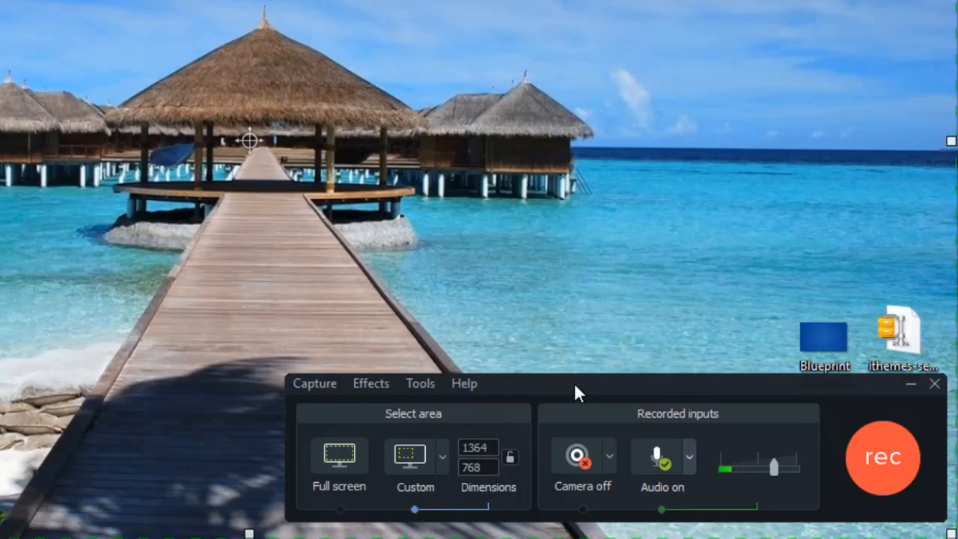
Record the screen, bring the recorder controls back into view, and stop the recording.
click(881, 459)
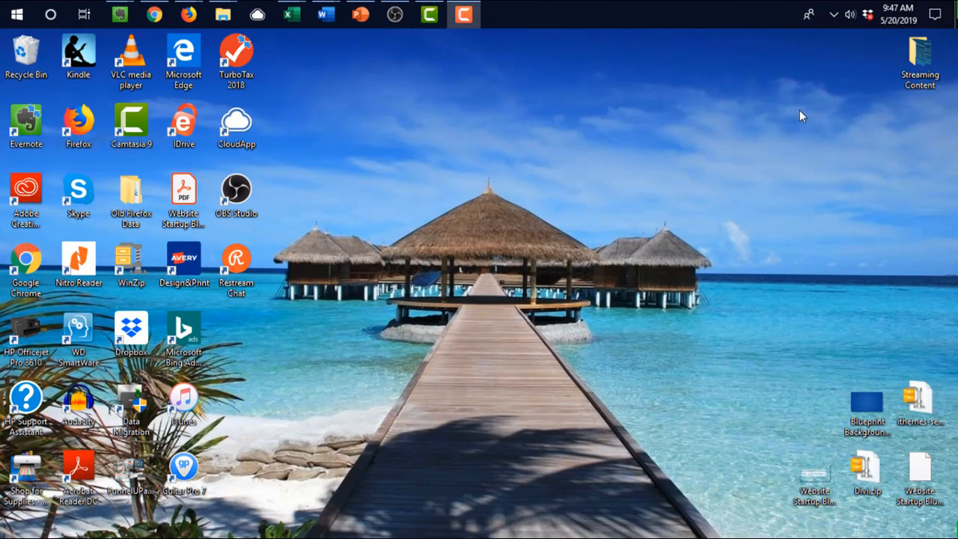
click(463, 17)
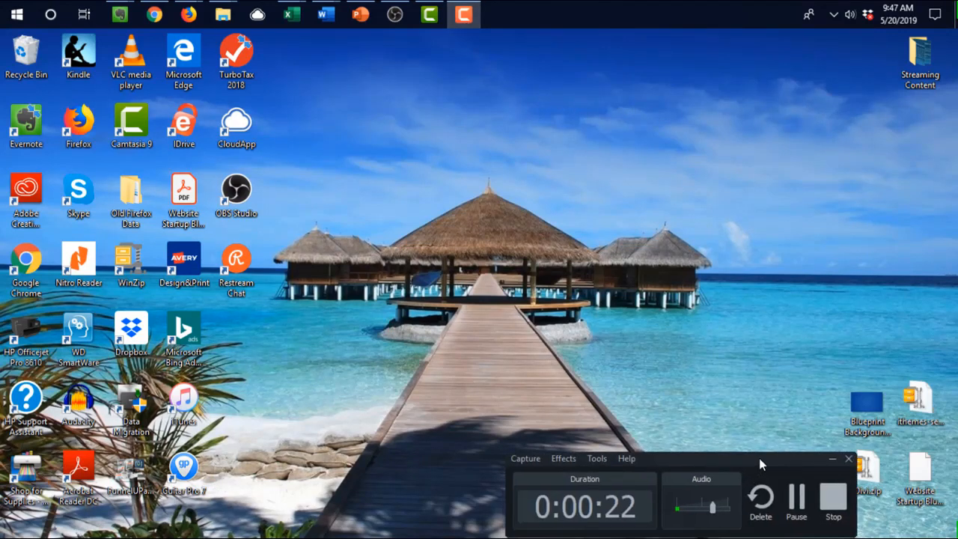
drag(759, 462, 784, 432)
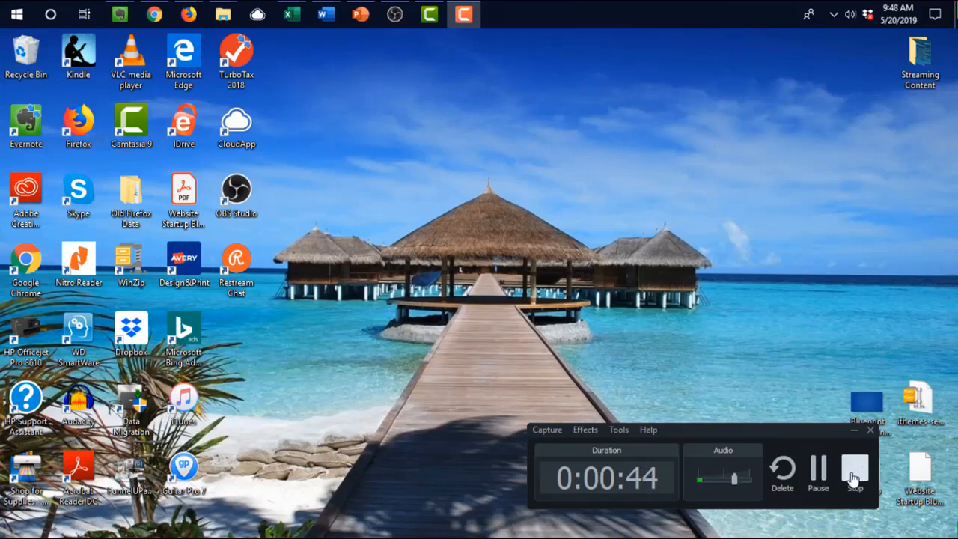
key(F10)
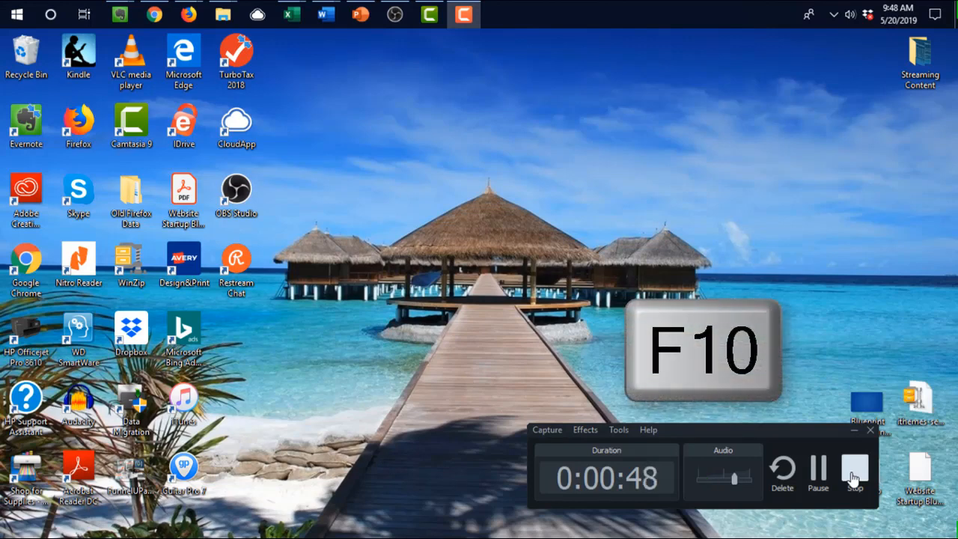
click(854, 473)
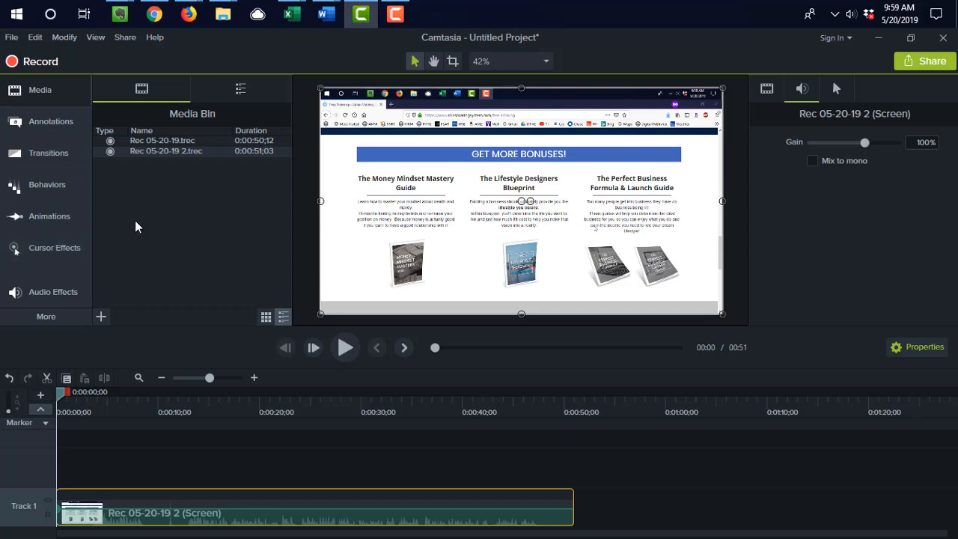
Apply the Noise Removal effect to the recording on Track 1 and set its sensitivity to 10.
click(74, 295)
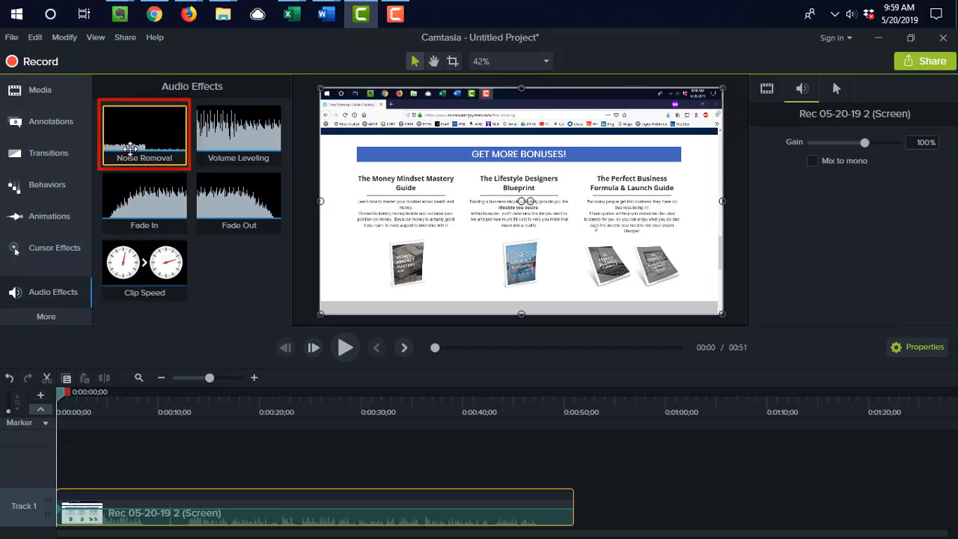
drag(138, 141, 224, 502)
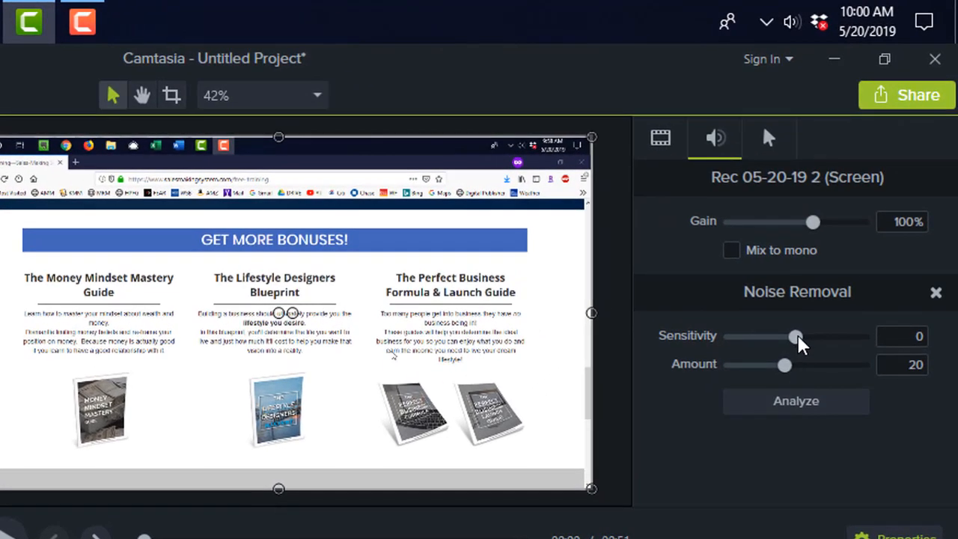
drag(798, 338, 831, 338)
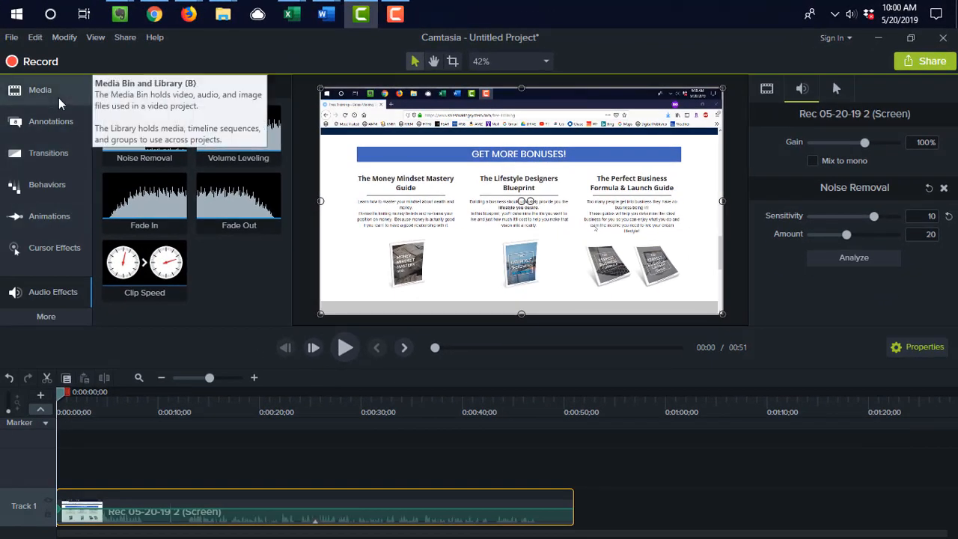
Return to the media bin and separate the audio and video of the recording on Track 1.
click(59, 98)
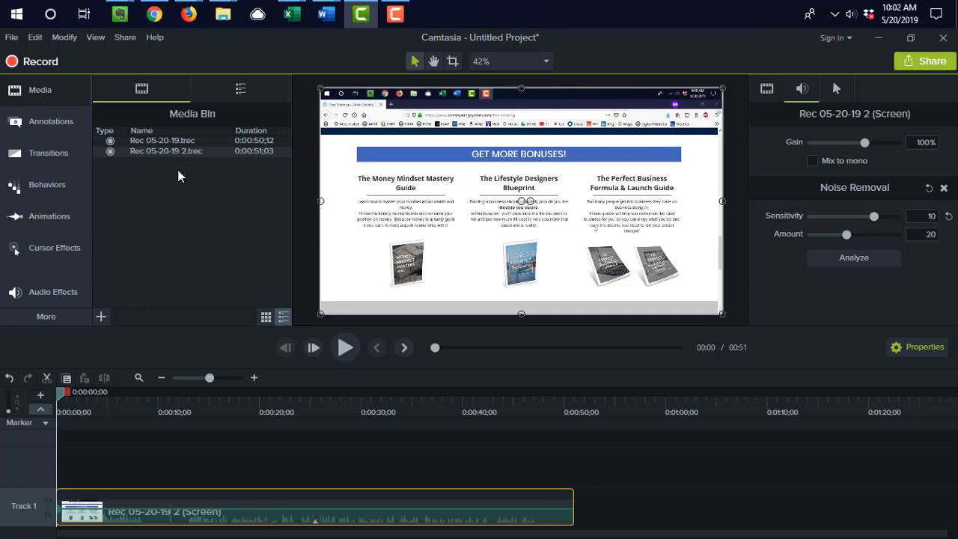
right_click(152, 500)
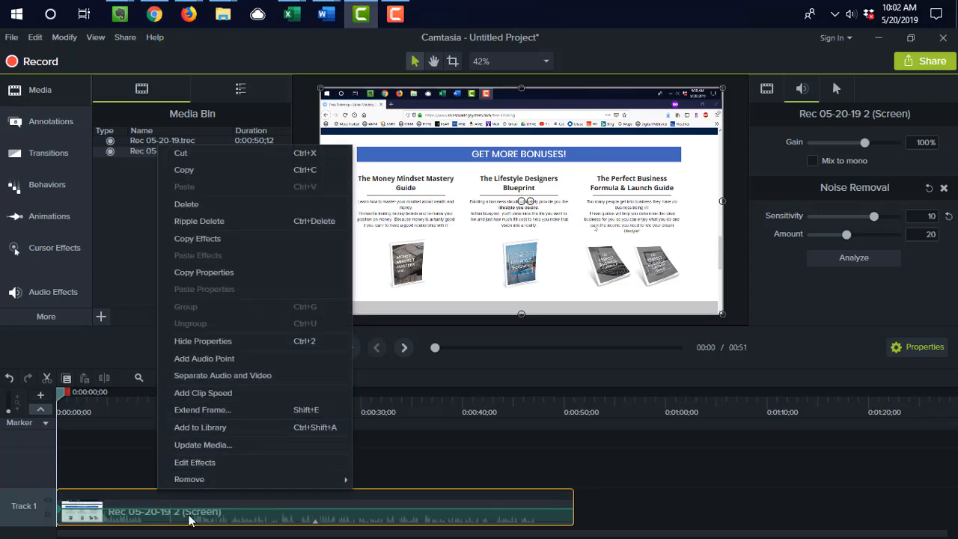
click(269, 377)
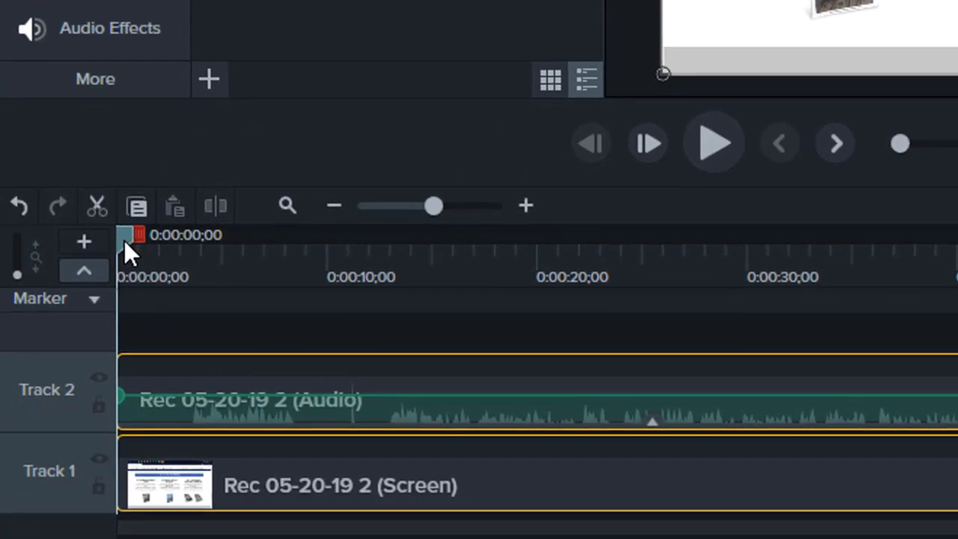
drag(124, 240, 297, 250)
drag(356, 251, 714, 329)
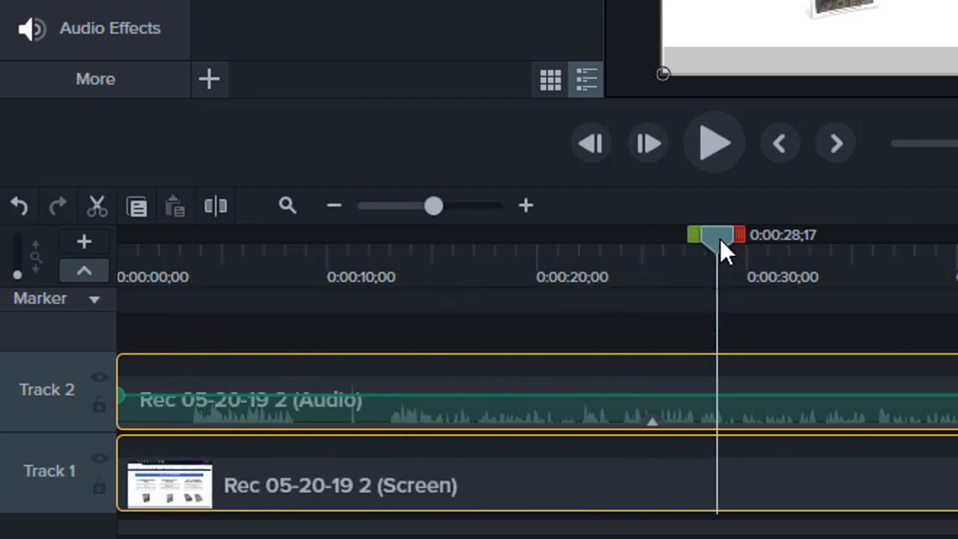
drag(720, 238, 940, 241)
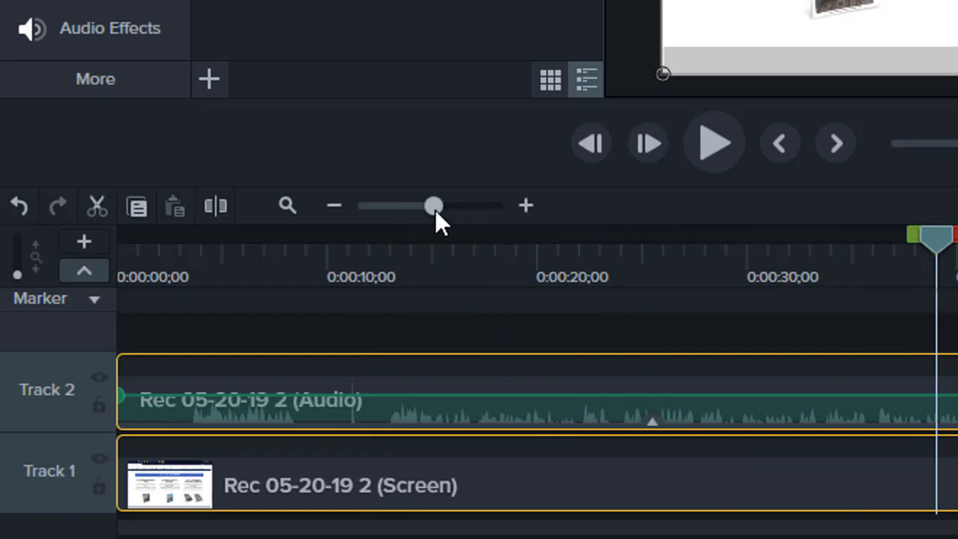
mouse_move(435, 209)
mouse_down()
mouse_move(452, 210)
mouse_move(422, 206)
mouse_move(432, 205)
mouse_up()
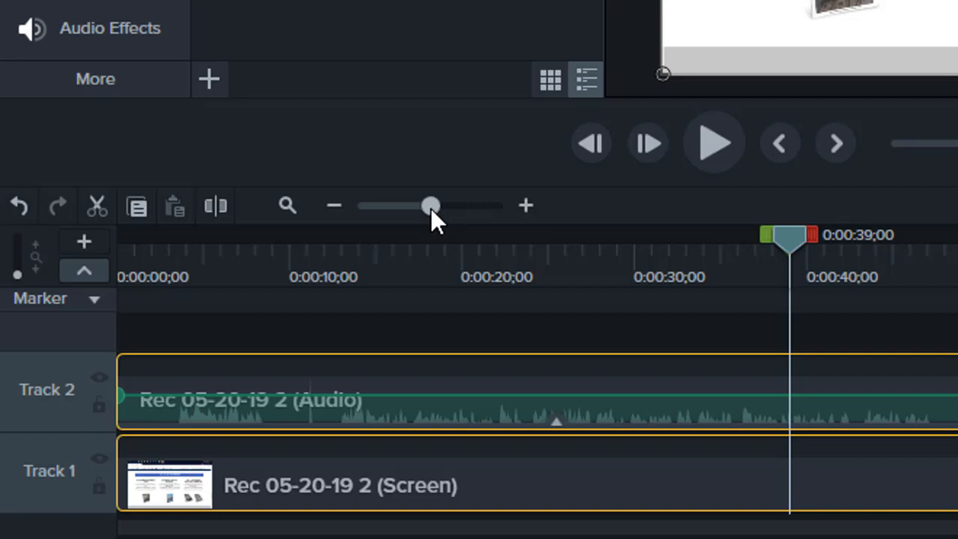
drag(429, 208, 426, 208)
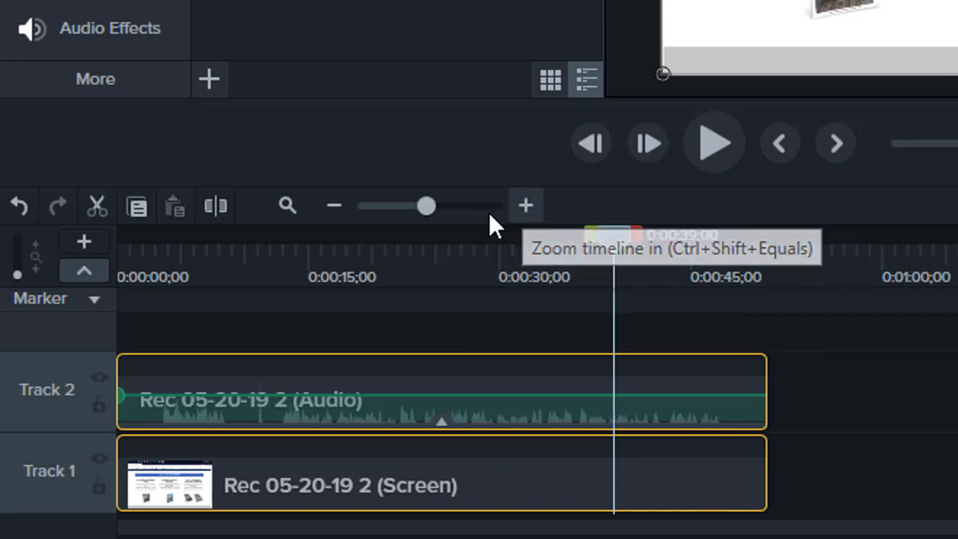
drag(429, 205, 441, 206)
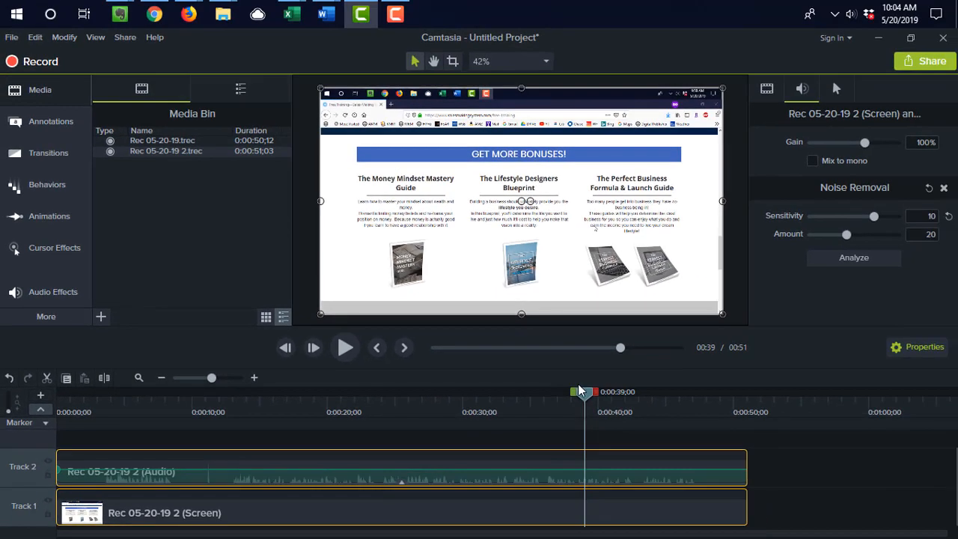
Split only the screen clip on Track 1 at 0:00:24;03 and select its second part.
drag(586, 390, 384, 406)
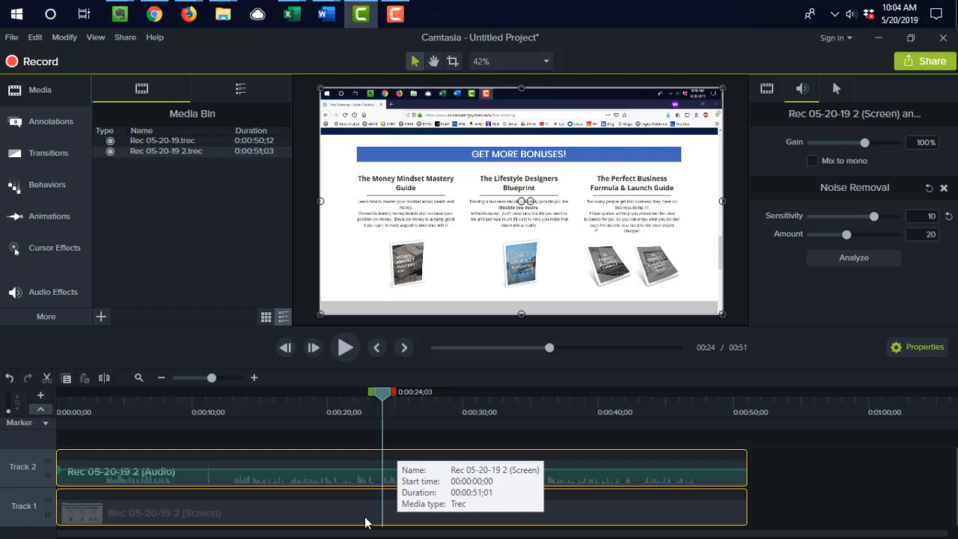
click(404, 515)
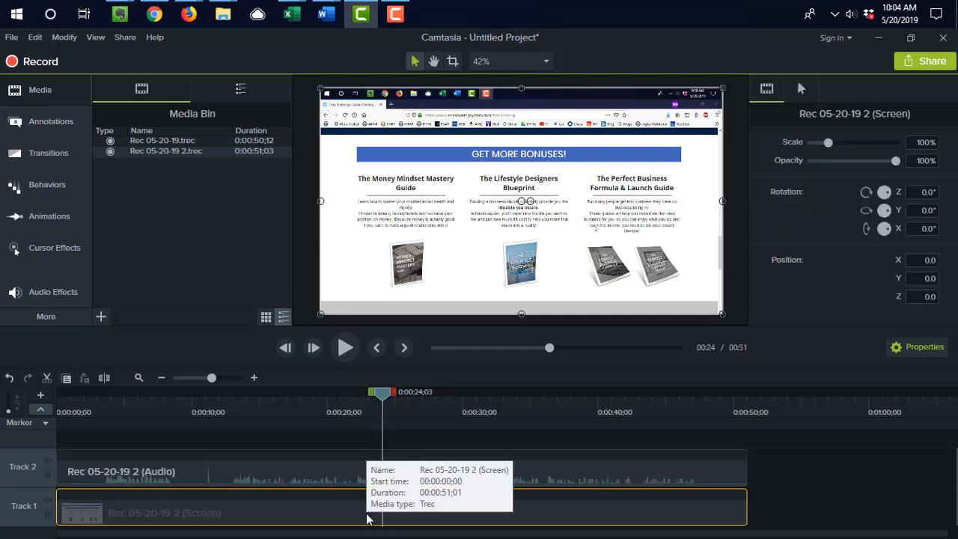
key(s)
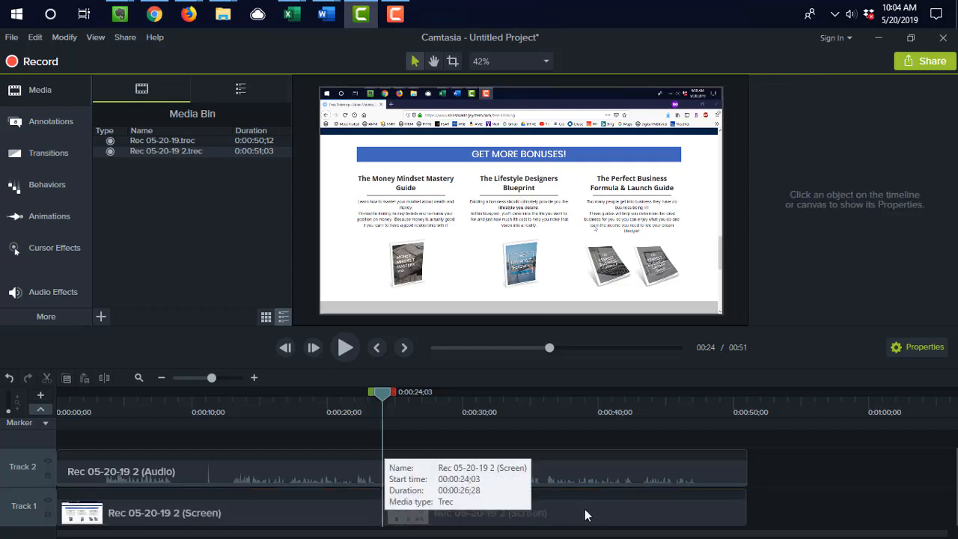
mouse_move(586, 515)
mouse_down()
mouse_move(712, 507)
mouse_move(573, 519)
mouse_up()
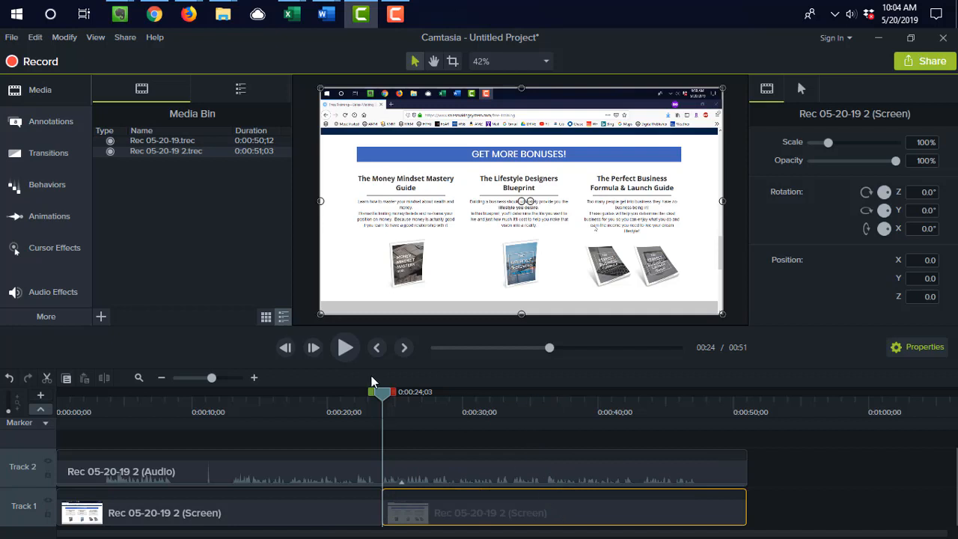
Undo the split of the screen clip on Track 1 and move the playhead to 0:00:21;23.
key(ctrl+z)
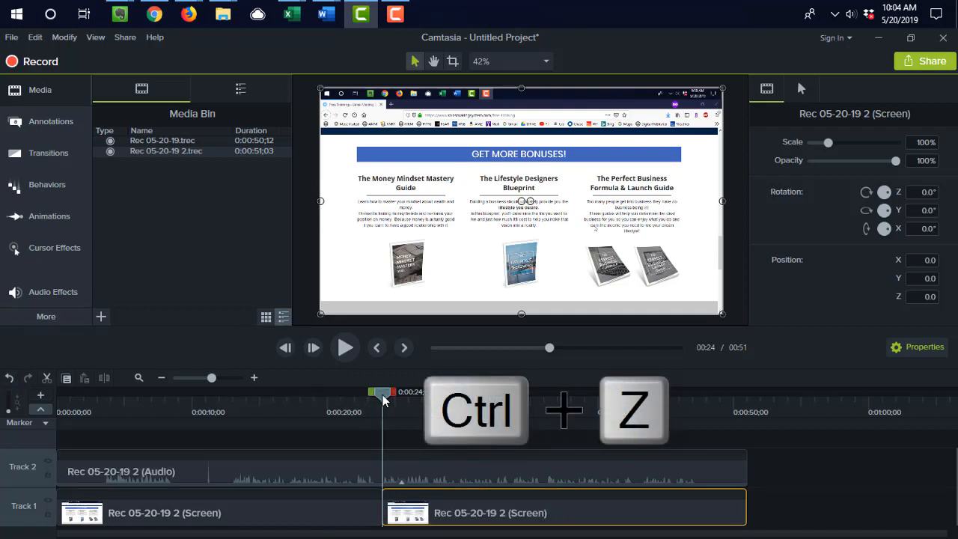
drag(382, 395, 350, 394)
key(ctrl+z)
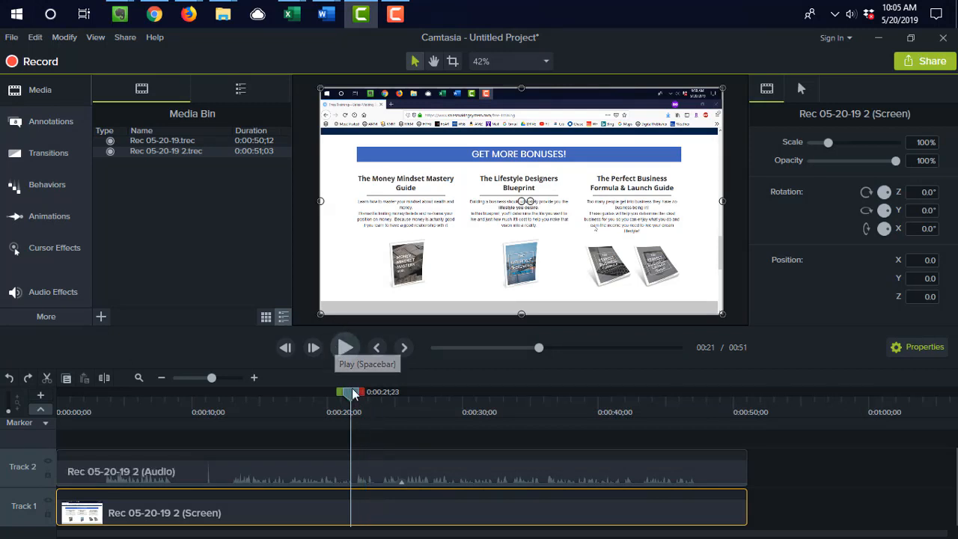
Select the timeline range from 0:00:03;11 to 0:00:11;28, then clear the selection with the playhead at 0:00:03;11.
drag(353, 391, 183, 401)
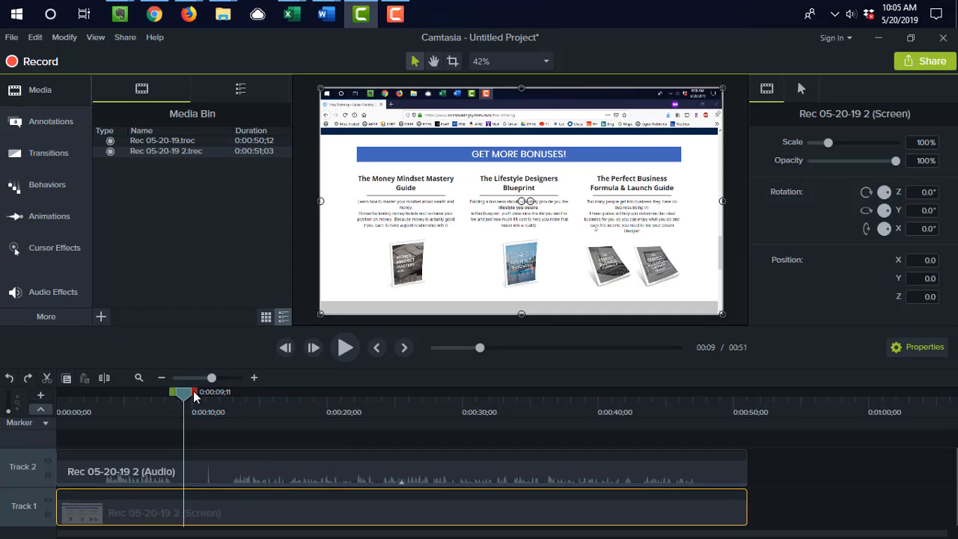
mouse_move(190, 392)
mouse_down()
mouse_move(167, 397)
mouse_move(181, 394)
mouse_up()
drag(187, 393, 228, 399)
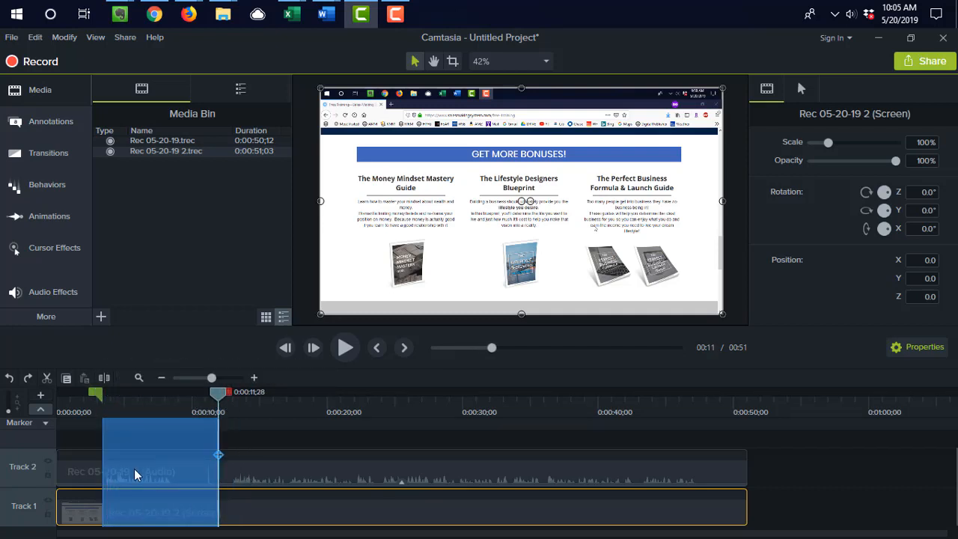
double_click(221, 397)
drag(81, 410, 101, 410)
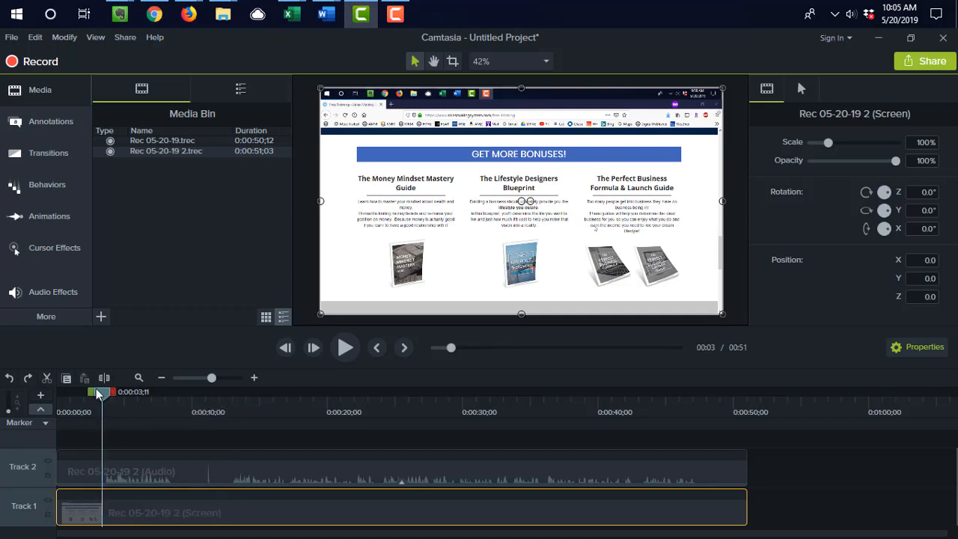
Play the recording past its opening section and select the timeline range from the start to 0:00:12;21.
key(space)
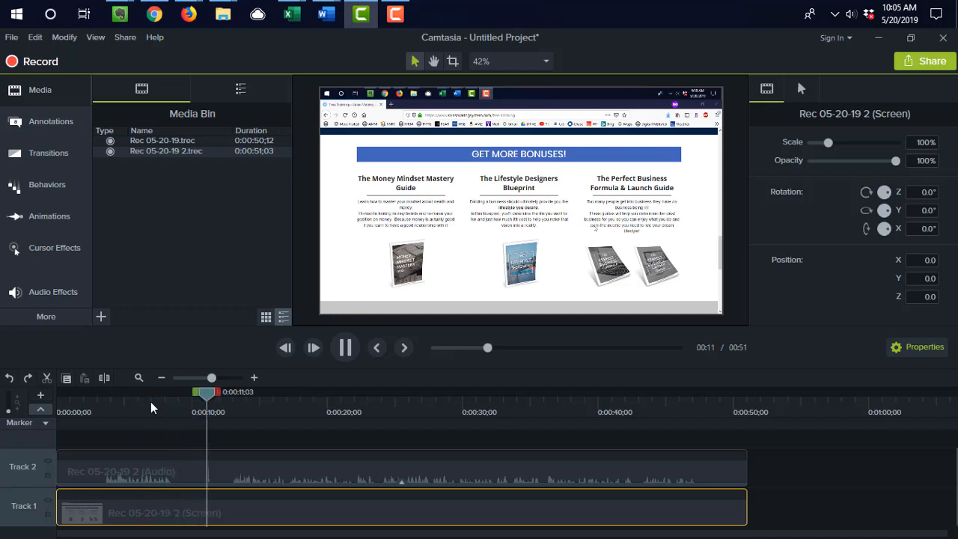
key(space)
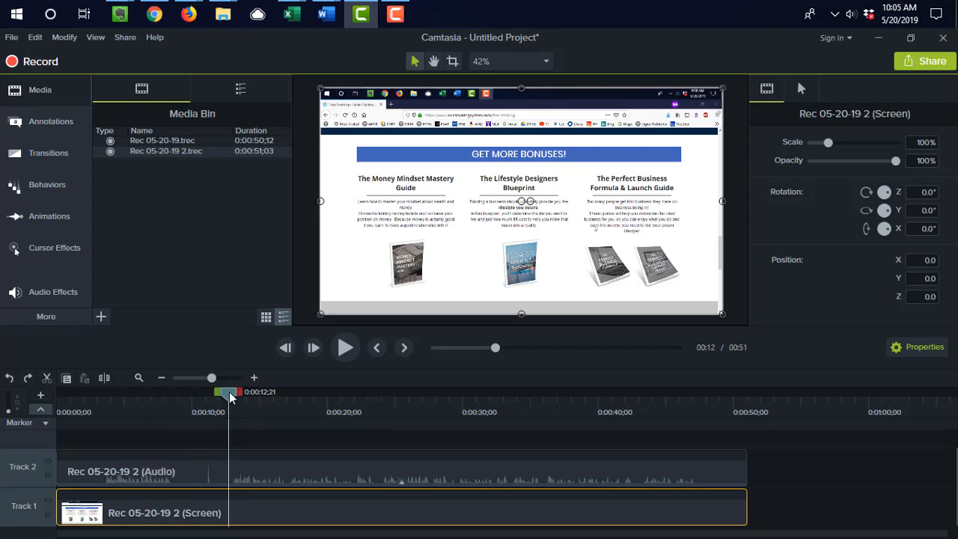
drag(228, 393, 42, 453)
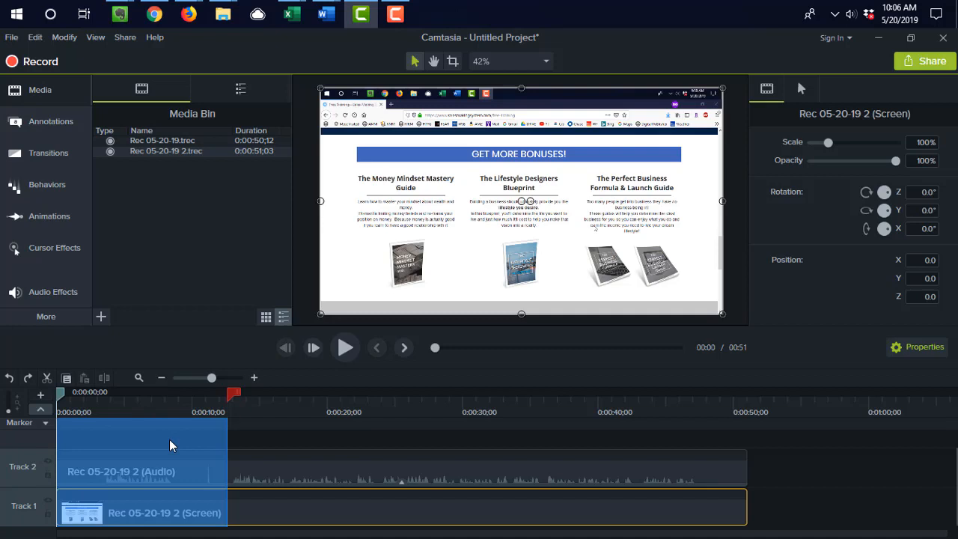
Try deleting the selected opening range with and without leaving a gap on both tracks, undoing each attempt.
key(Delete)
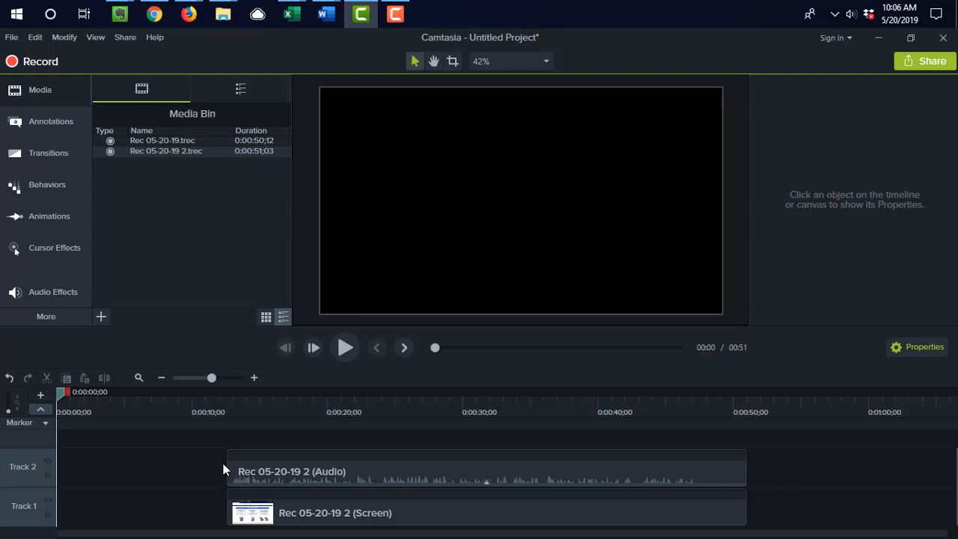
key(ctrl+z)
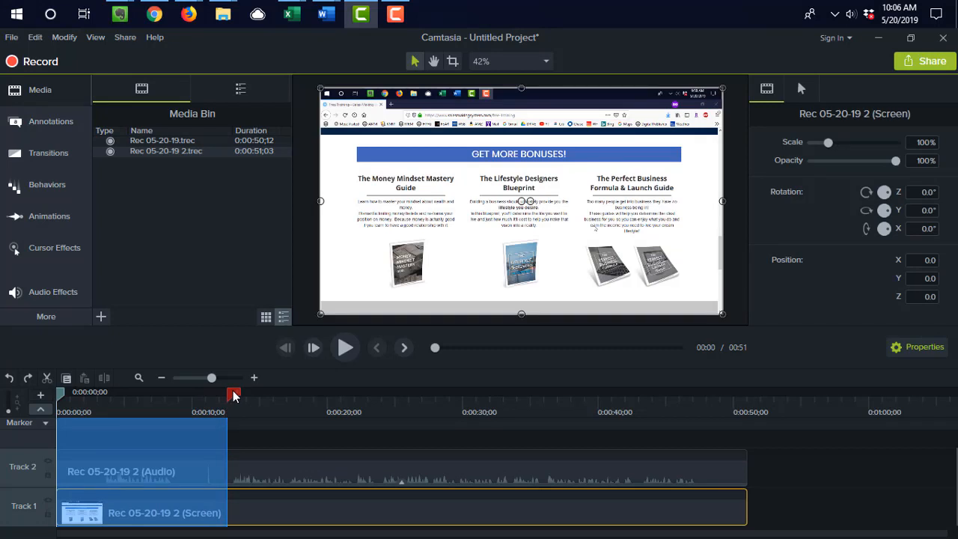
key(Delete)
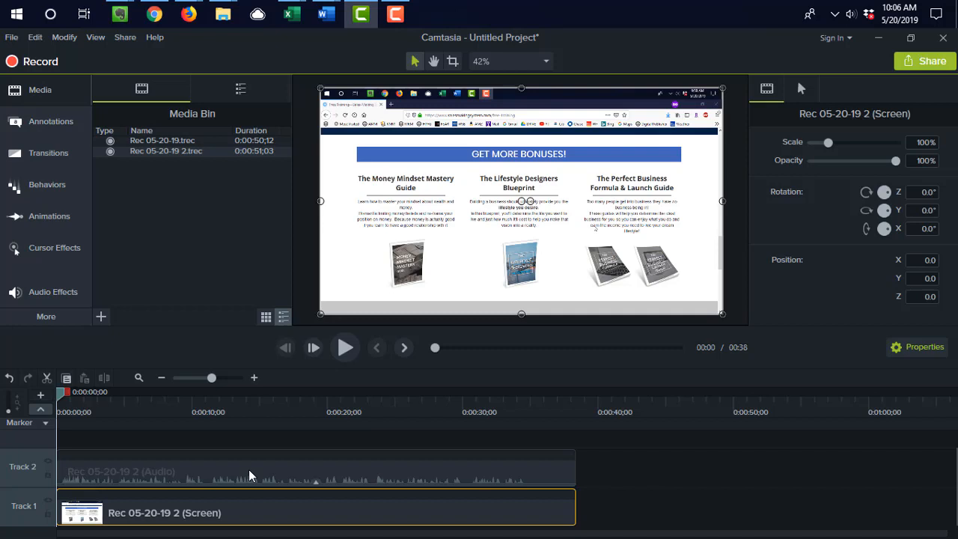
key(ctrl+z)
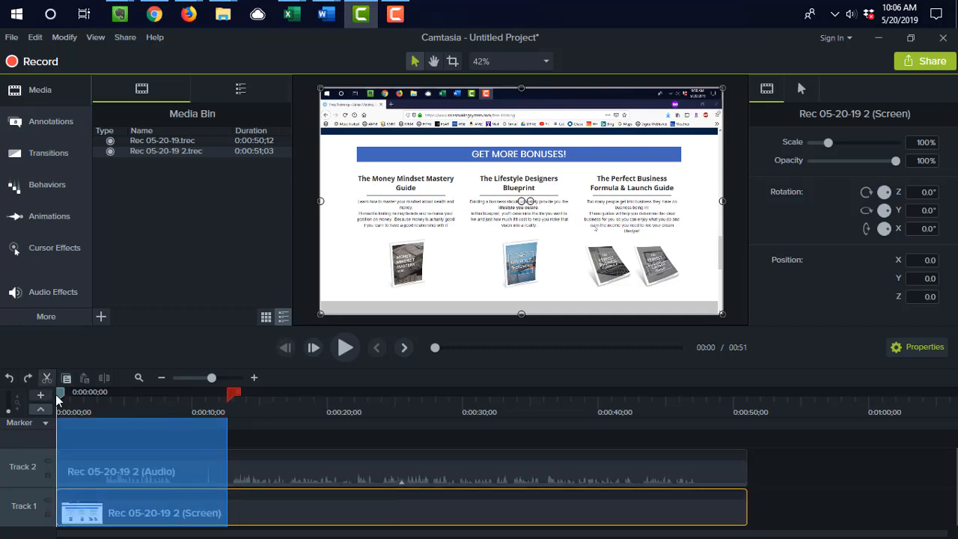
Clear the opening range selection and select the timeline range from 0:00:03;04 to about 0:00:12.
click(60, 393)
drag(60, 393, 105, 393)
drag(187, 408, 103, 395)
click(115, 393)
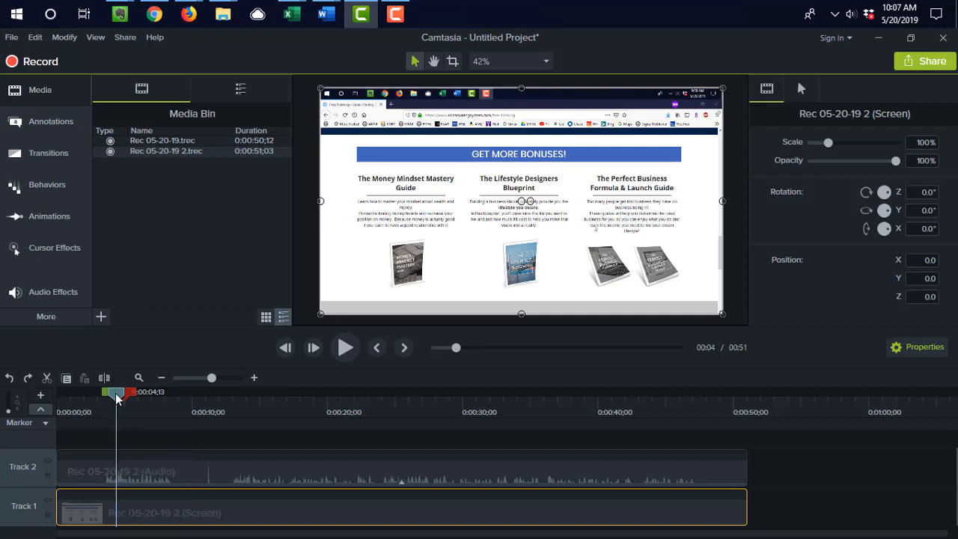
drag(115, 392, 89, 417)
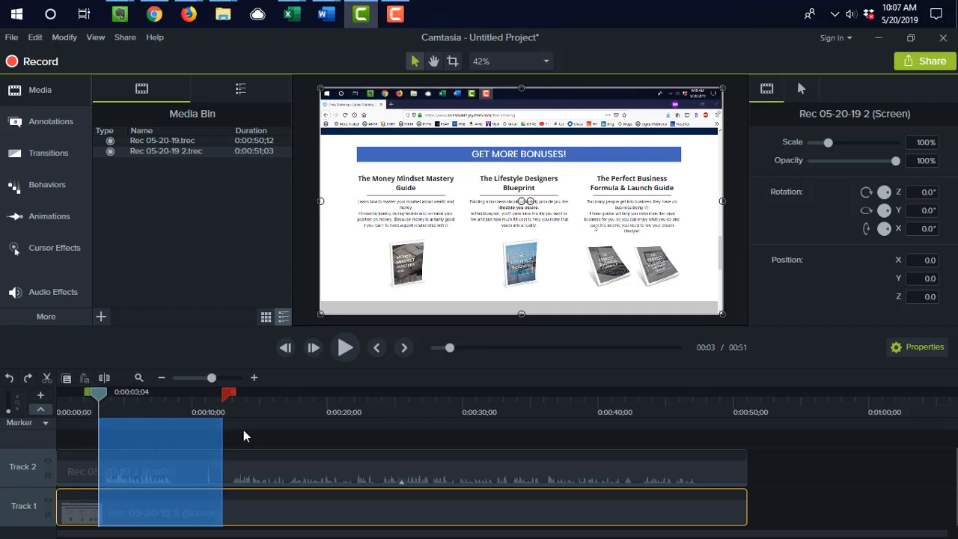
Undo a trial deletion of the selected range, cut it from both tracks instead, and move the playhead to 0:00:02;04.
key(Delete)
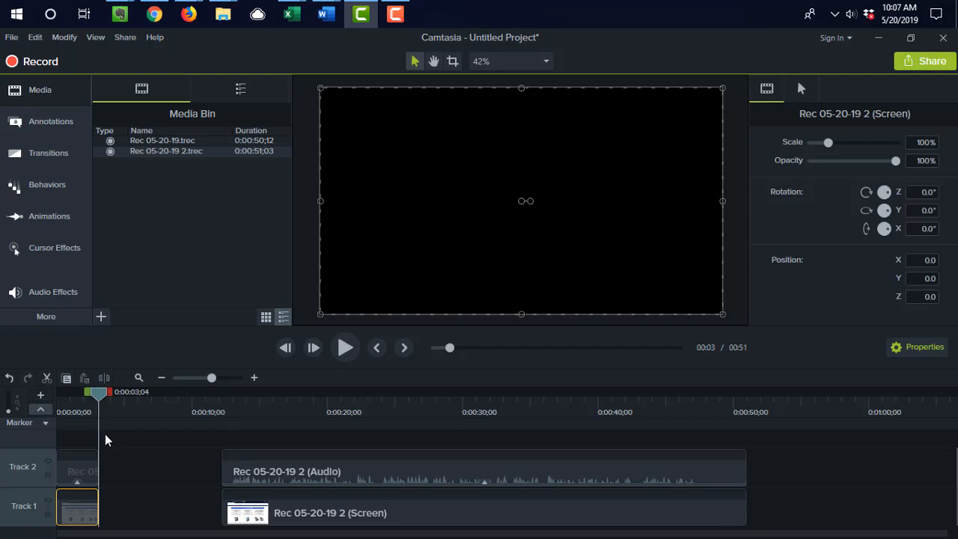
key(ctrl+z)
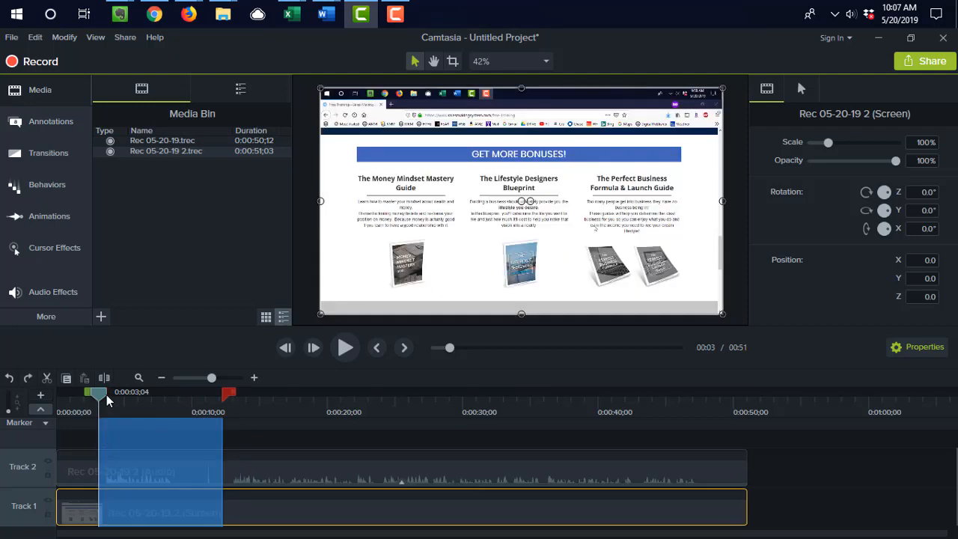
key(ctrl+x)
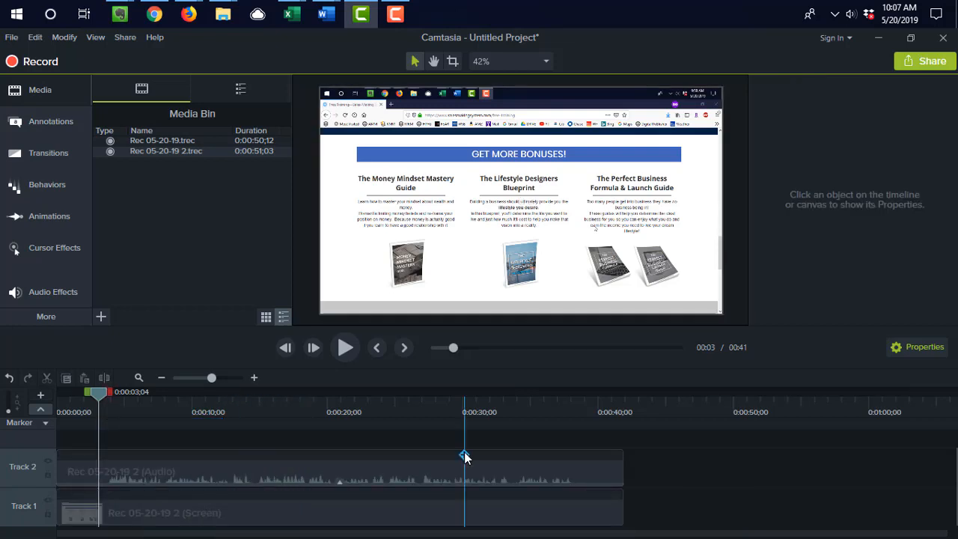
drag(100, 391, 86, 391)
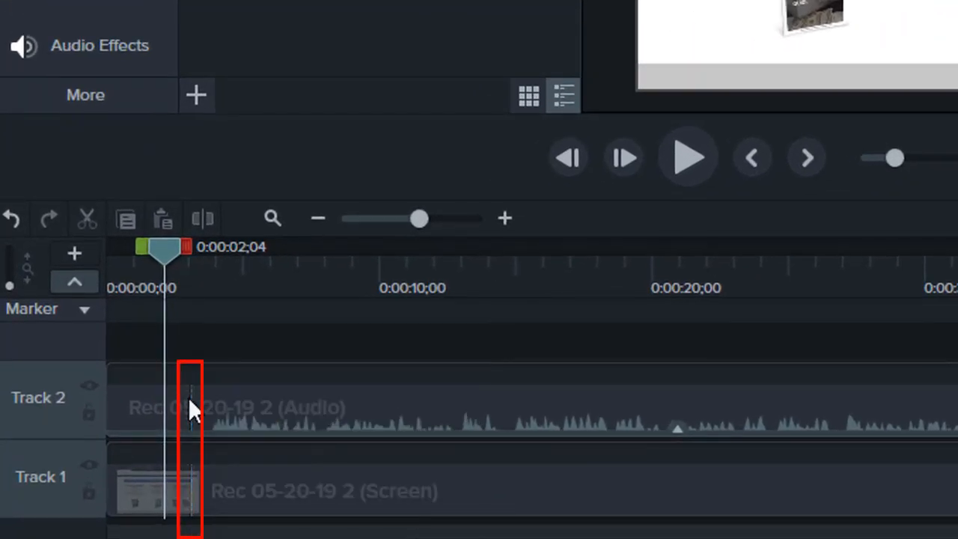
Unstitch the screen clip on Track 1 at the cut point.
click(297, 410)
click(246, 490)
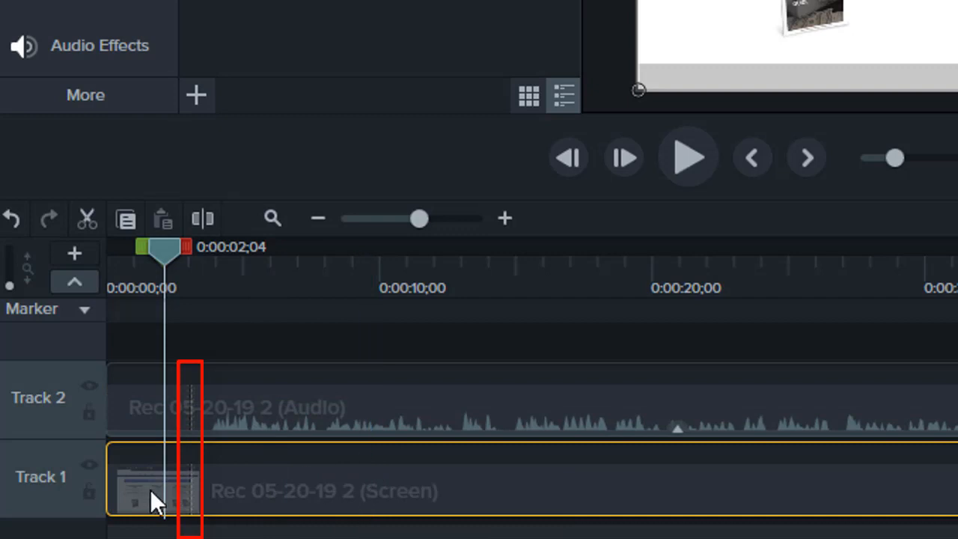
right_click(191, 477)
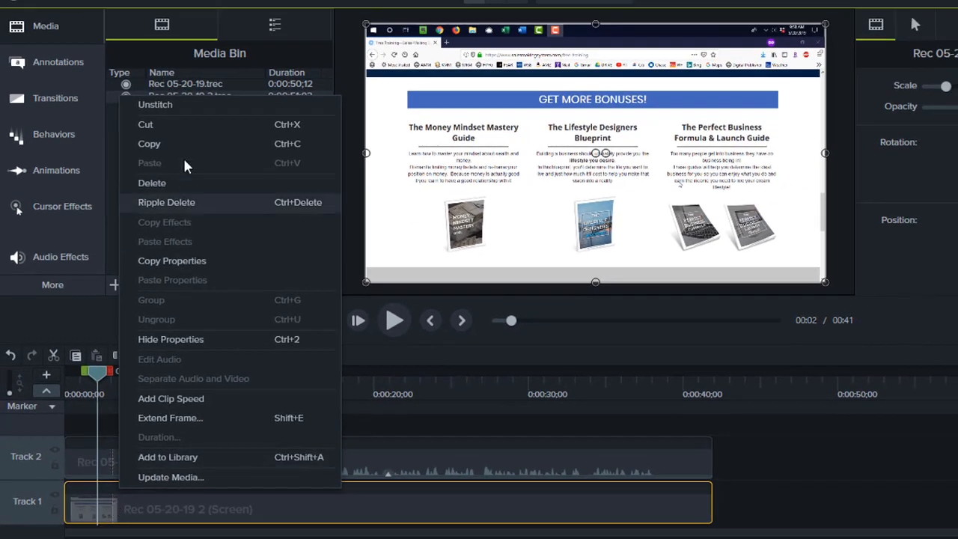
click(198, 104)
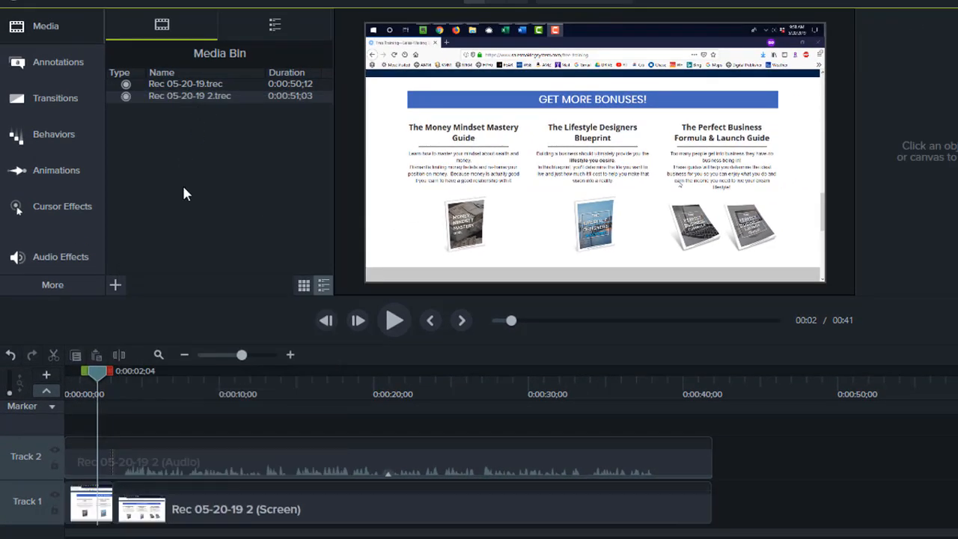
Select the two unstitched screen parts on Track 1 in turn, followed by the audio clip on Track 2.
click(181, 509)
click(112, 507)
click(142, 507)
click(80, 507)
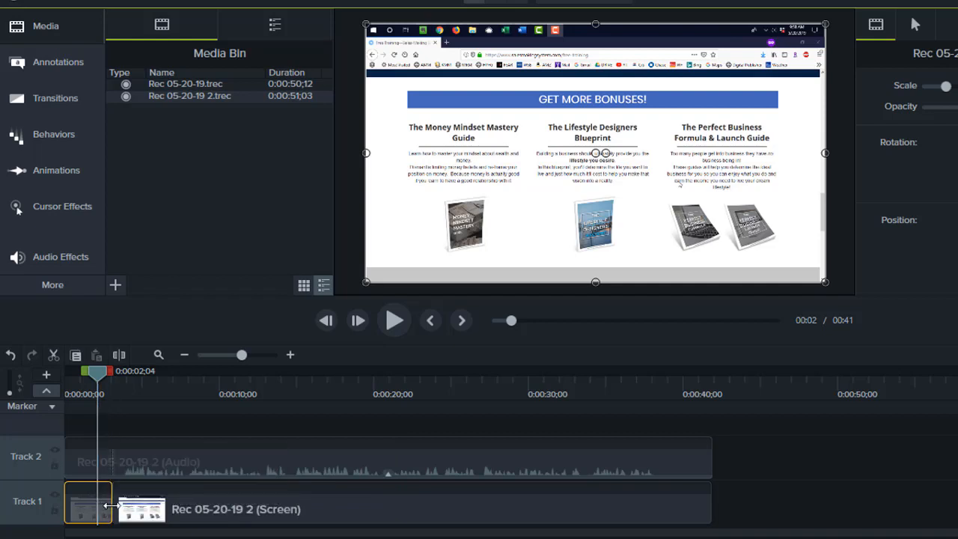
click(113, 455)
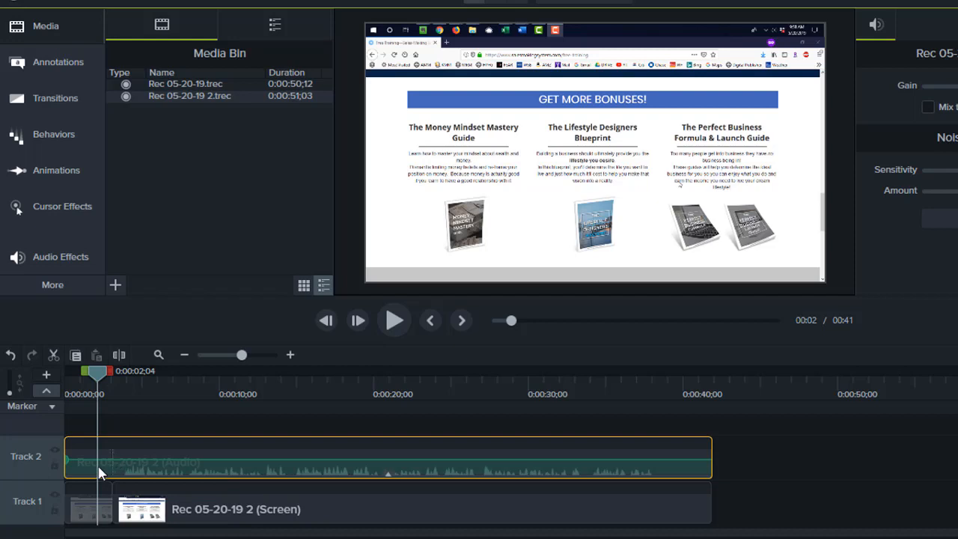
Undo the unstitch, the cut and earlier edits, then redo until the full-length recording's audio and screen are separated on two tracks.
key(ctrl+z)
key(ctrl+z)
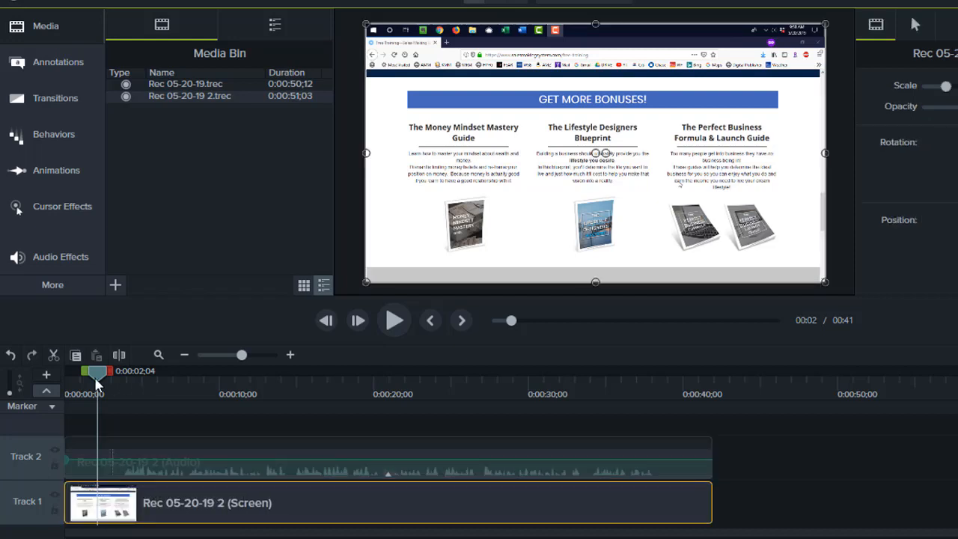
key(ctrl+z)
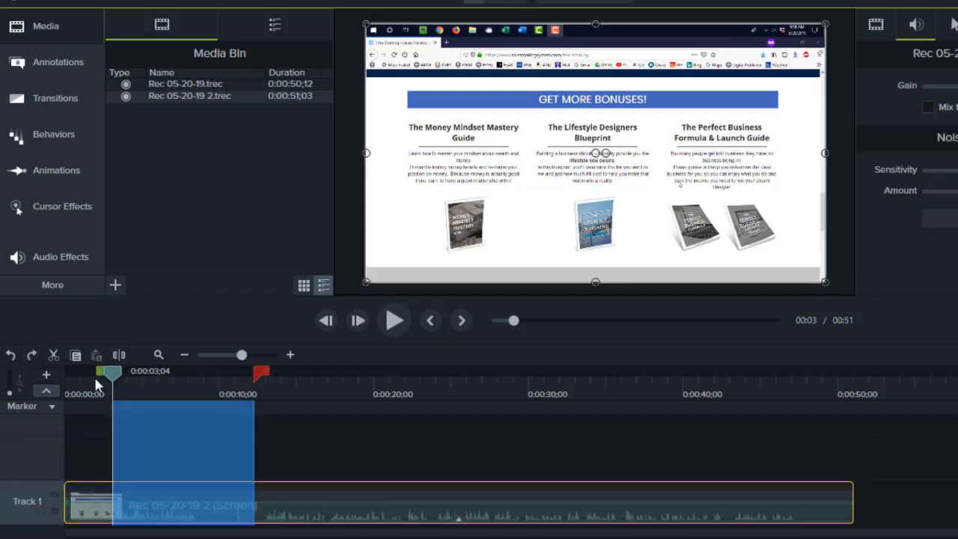
key(ctrl+z)
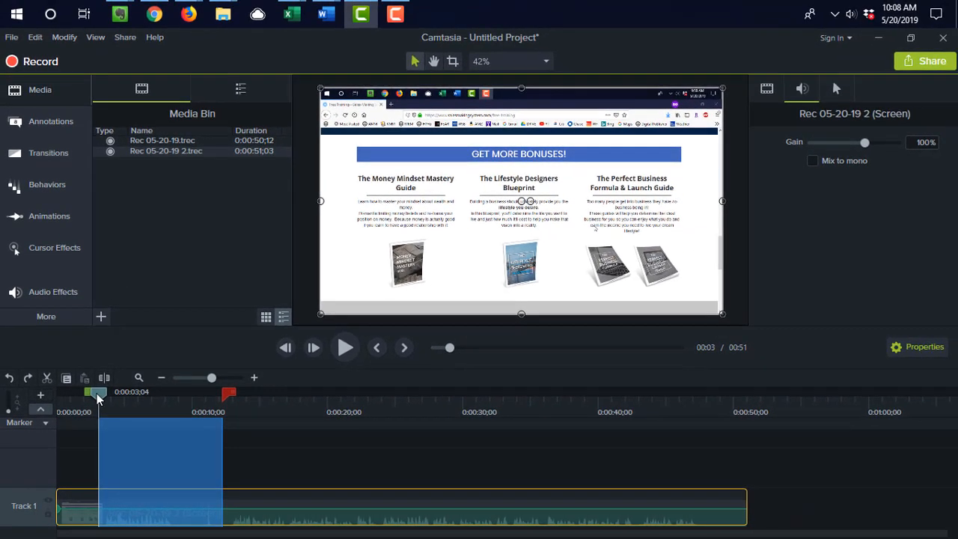
click(96, 393)
click(30, 376)
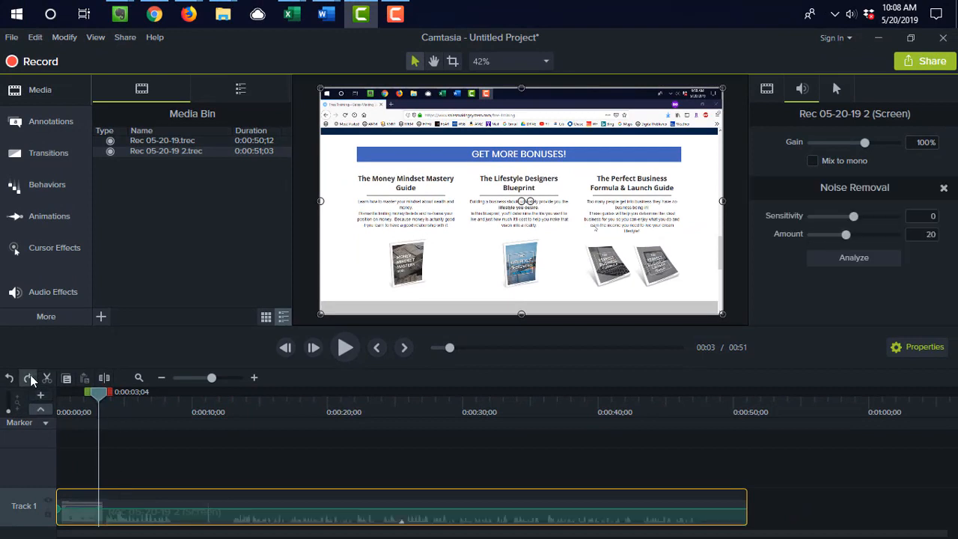
click(30, 376)
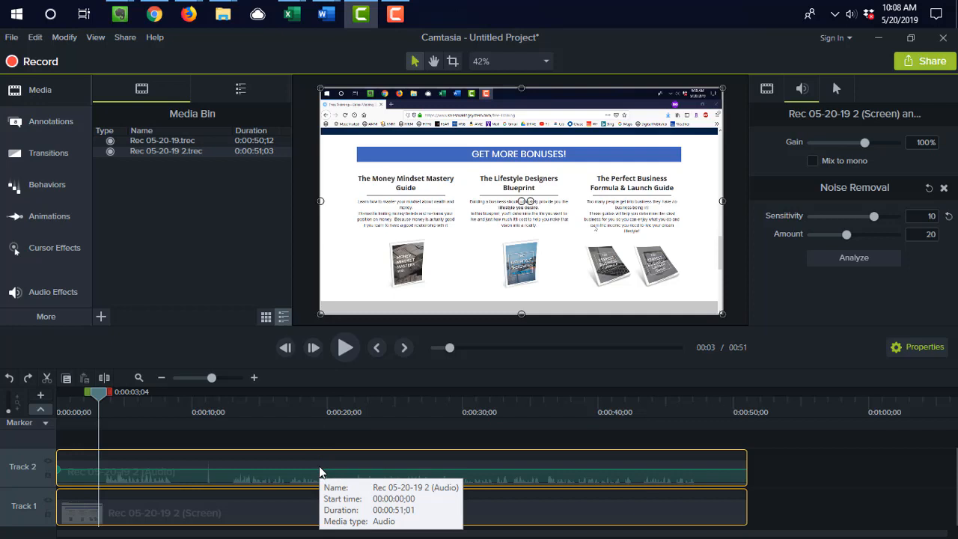
Delete the range from 0:00:03;04 to 0:00:12;16 on both tracks and place Rec 05-20-19.trec on Track 3 starting at 0:00:03;04.
drag(111, 390, 120, 391)
drag(224, 409, 236, 413)
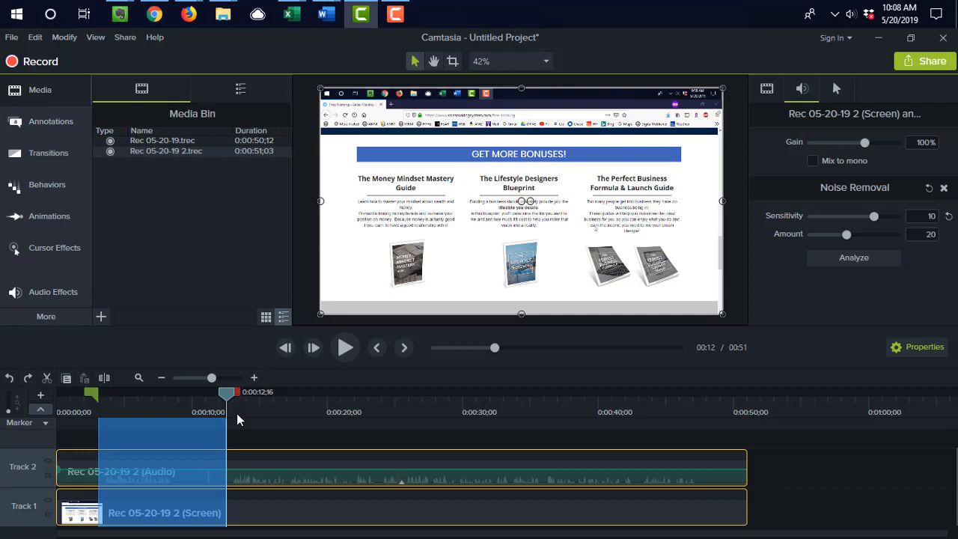
key(Delete)
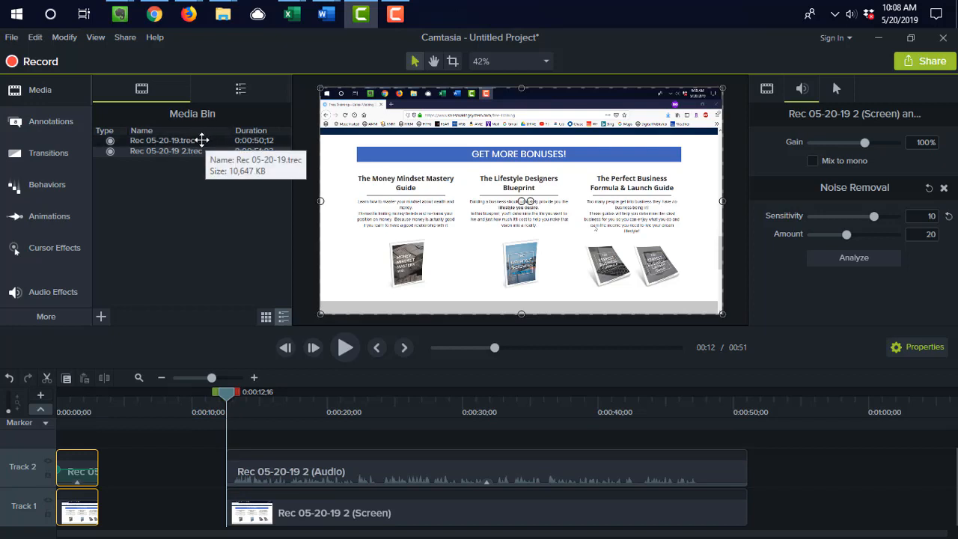
drag(196, 141, 103, 454)
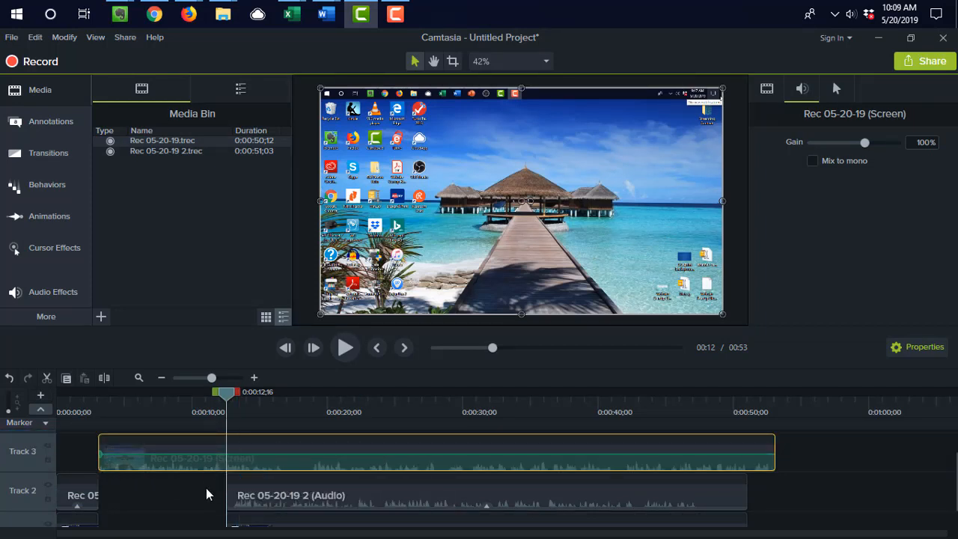
Practise selecting the audio and screen clips after the gap on Tracks 2 and 1 together, then deselect them.
scroll(206, 488, down, 1)
click(384, 465)
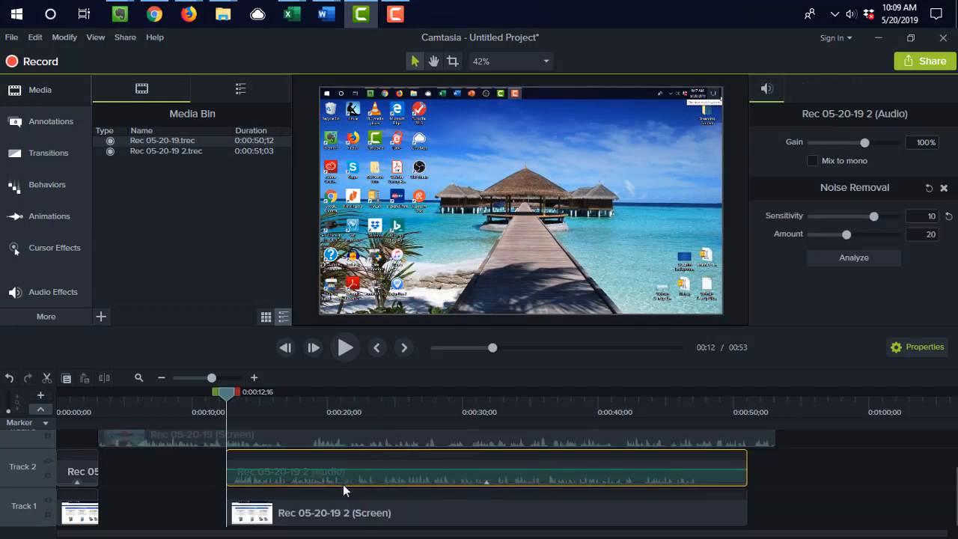
ctrl+click(423, 517)
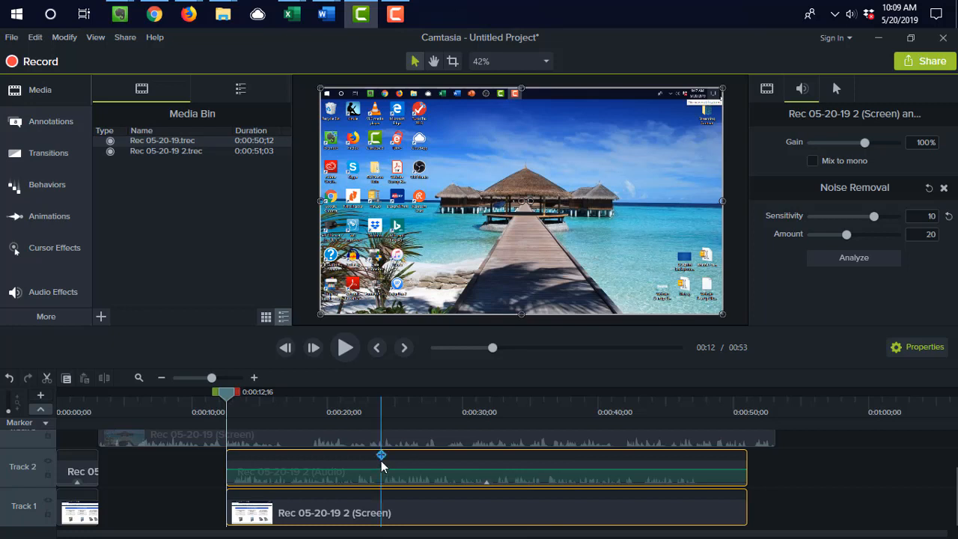
mouse_move(455, 465)
mouse_down()
mouse_move(663, 447)
mouse_move(774, 464)
mouse_move(436, 476)
mouse_move(451, 464)
mouse_up()
click(190, 475)
click(295, 464)
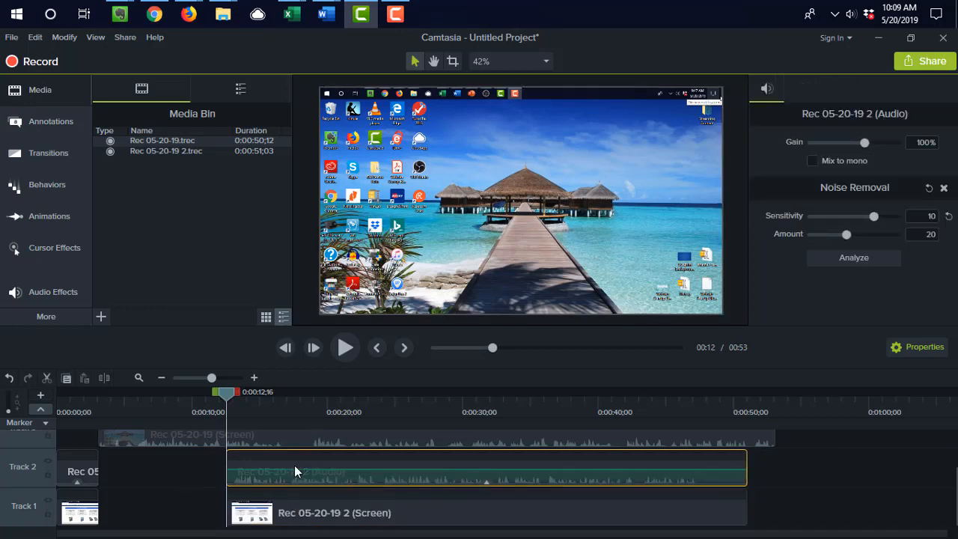
ctrl+click(284, 513)
click(192, 475)
Select the audio and screen clips after the gap together and move them to start at about 0:00:55.
click(266, 478)
ctrl+click(283, 515)
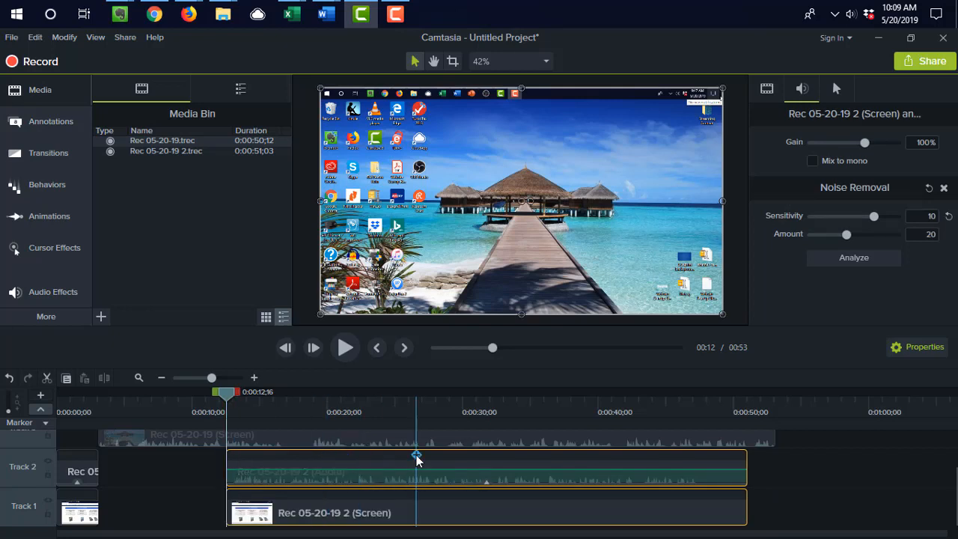
drag(434, 463, 905, 456)
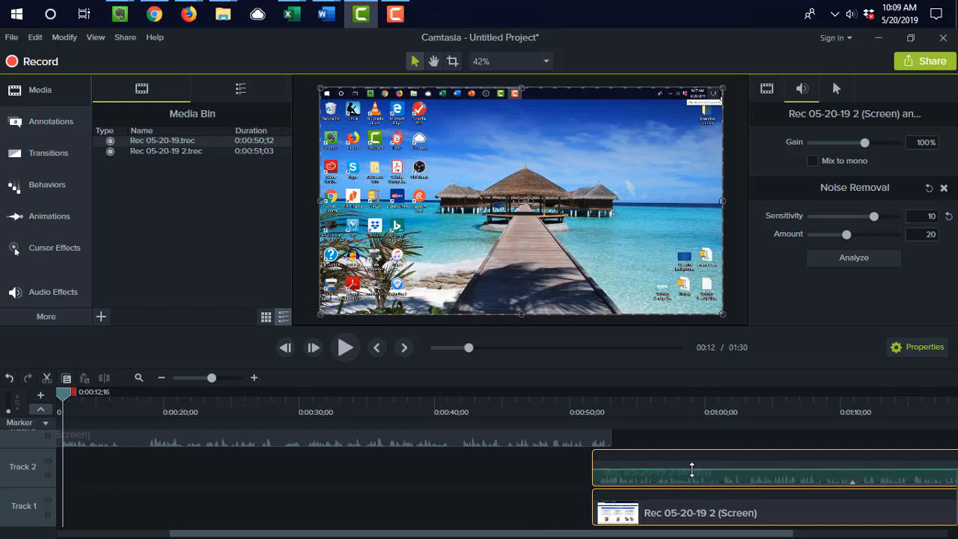
drag(680, 465, 726, 462)
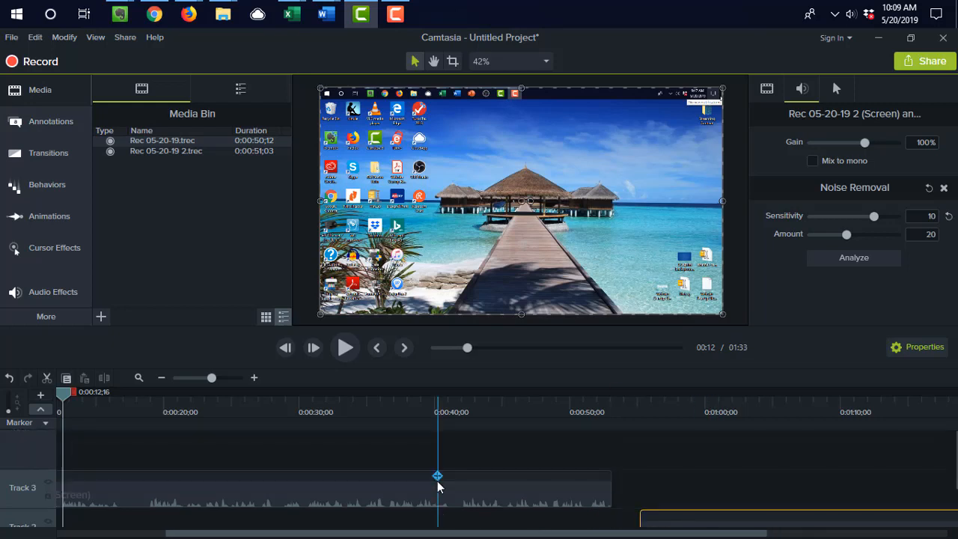
Move the Rec 05-20-19 clip from Track 3 to Track 1 and select the screen and audio clips following it together.
drag(444, 441, 439, 524)
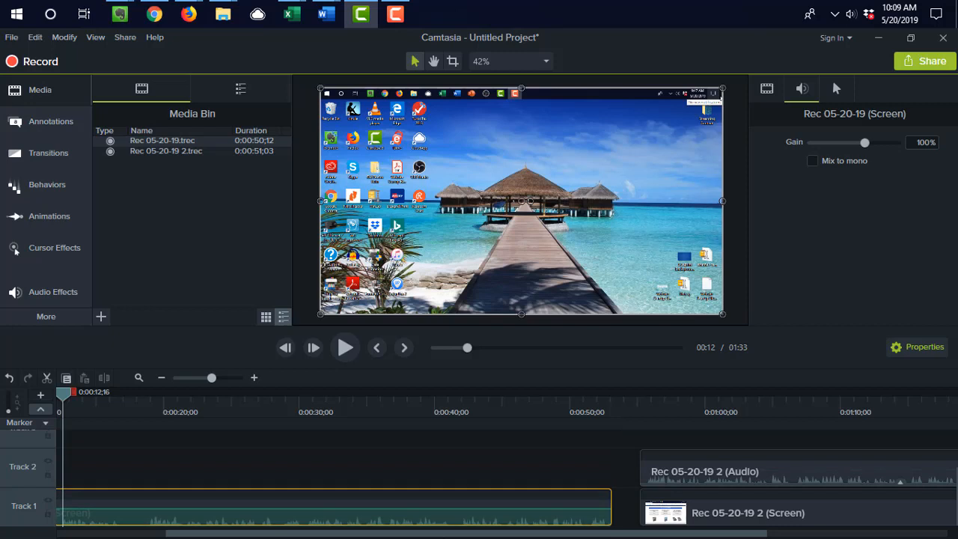
ctrl+click(837, 481)
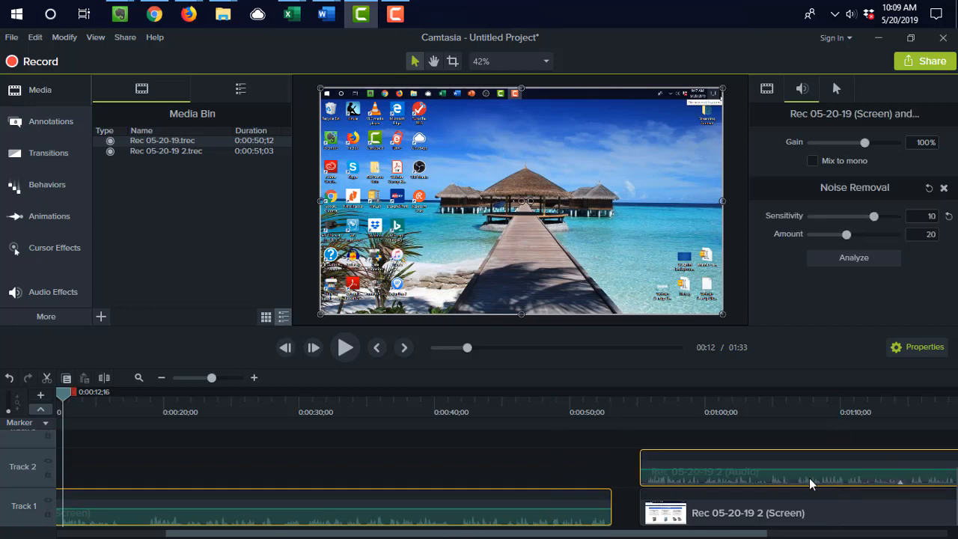
click(819, 508)
ctrl+click(823, 479)
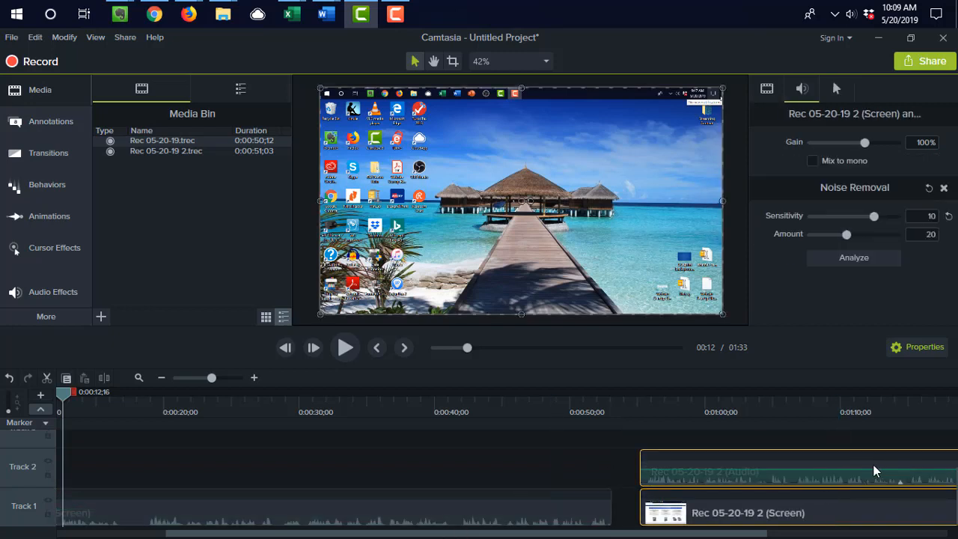
Move the selected screen and audio clips earlier so they start directly after the Rec 05-20-19 clip on Track 1.
drag(890, 465, 842, 479)
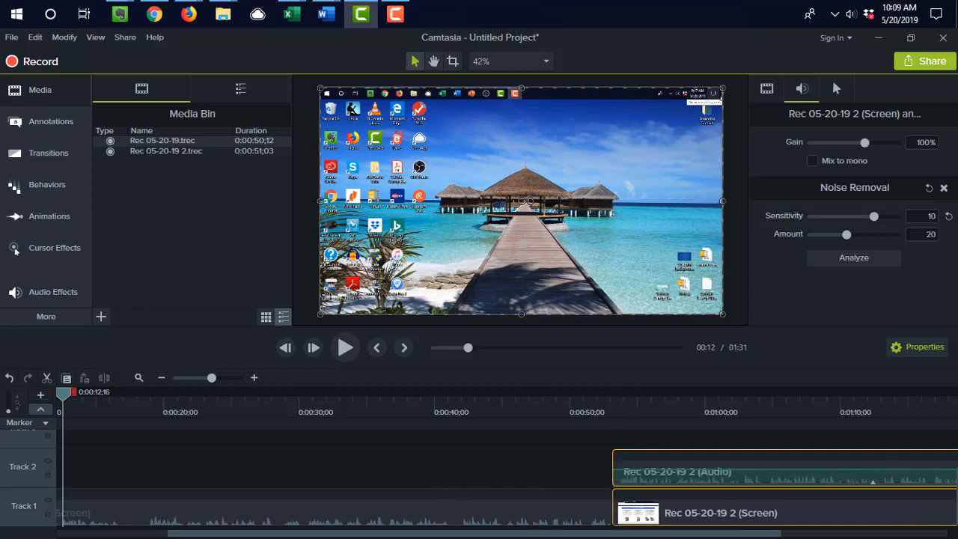
drag(539, 536, 429, 536)
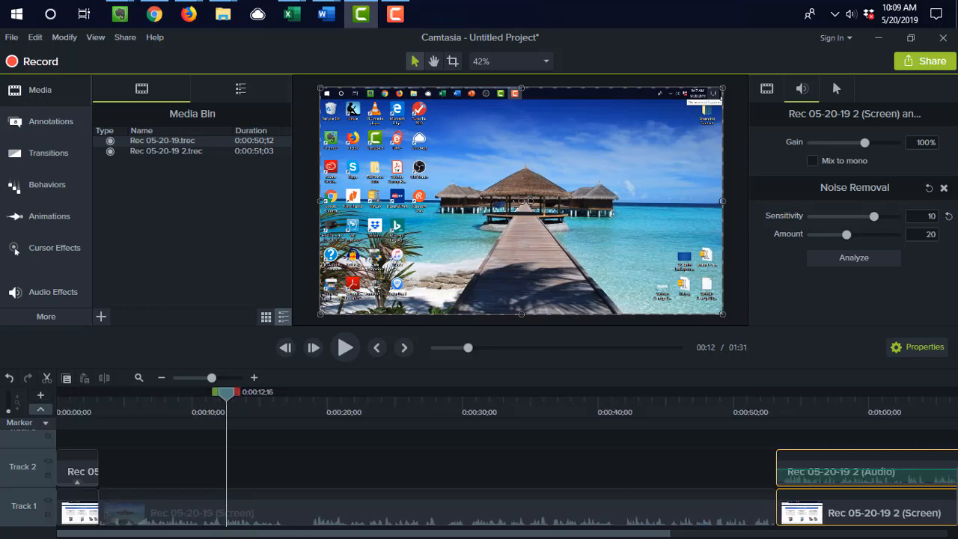
Undo the clip moves, the inserted recording and the range deletion, and collapse the range selection to the playhead at 0:00:12;08.
key(ctrl+z)
key(ctrl+z)
key(ctrl+z)
key(ctrl+z)
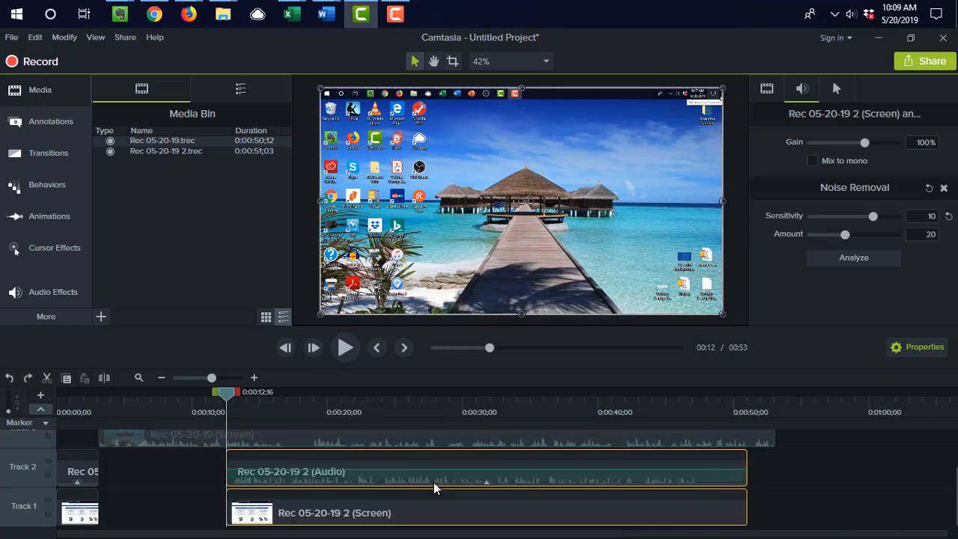
key(ctrl+z)
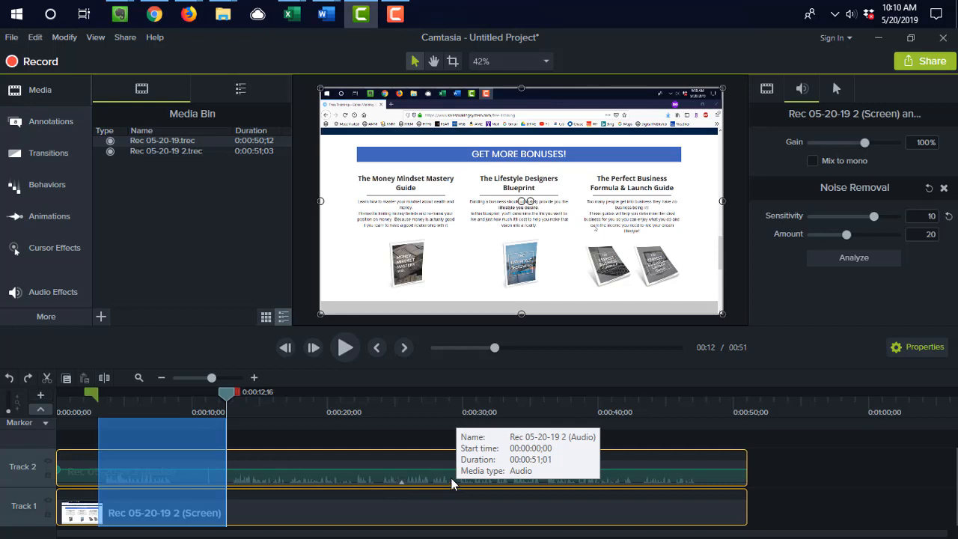
mouse_move(227, 400)
mouse_down()
mouse_move(260, 394)
mouse_move(223, 406)
mouse_up()
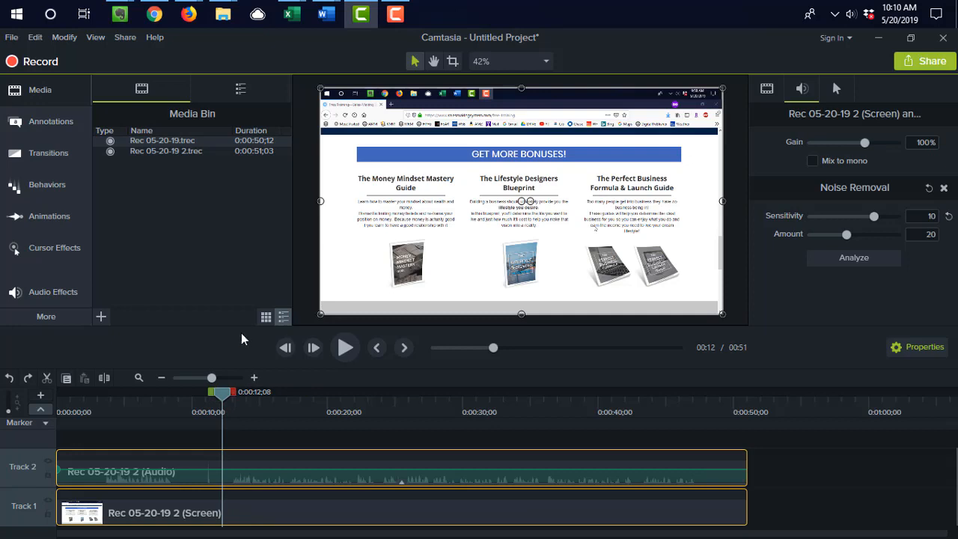
Browse the arrow, shape and callout annotations and place the white text rectangle callout over the middle column of the canvas.
click(61, 127)
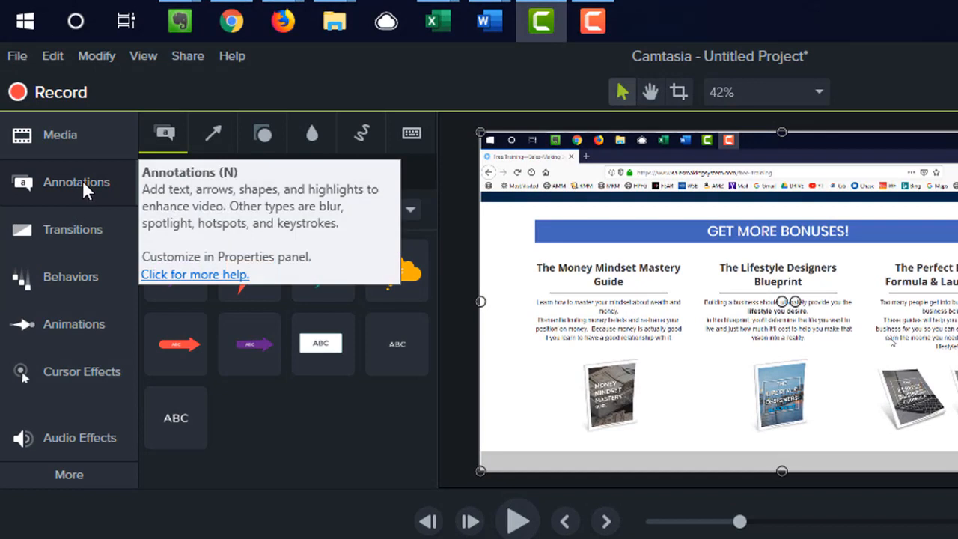
click(213, 134)
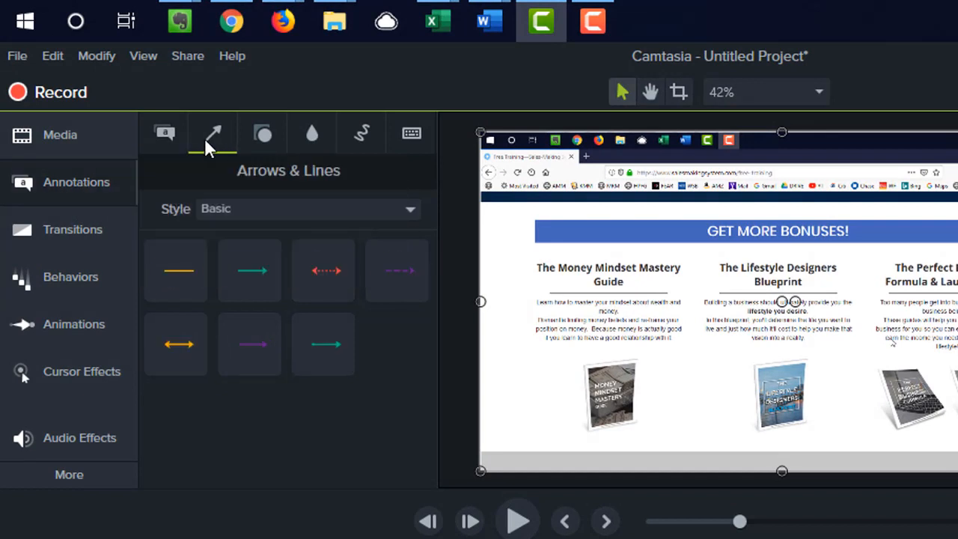
click(261, 135)
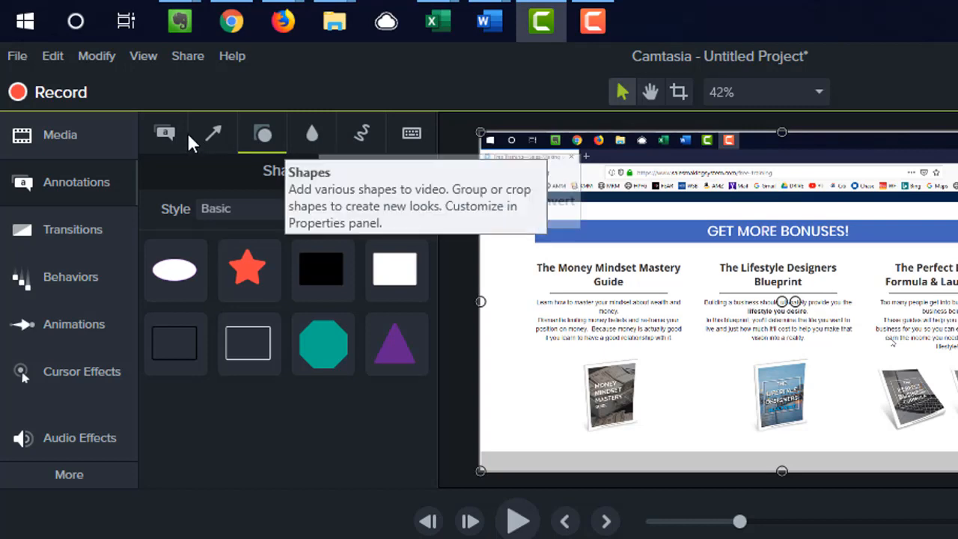
click(167, 136)
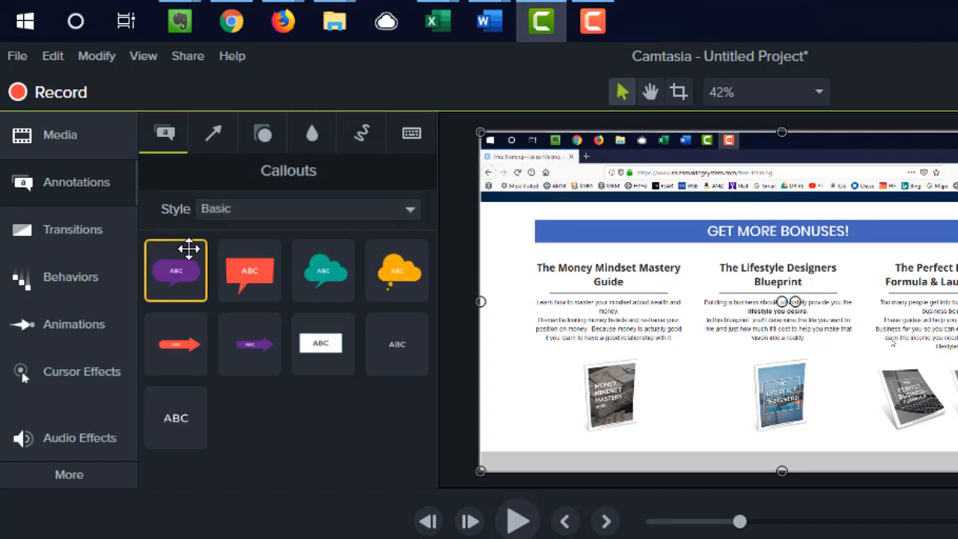
drag(327, 345, 612, 246)
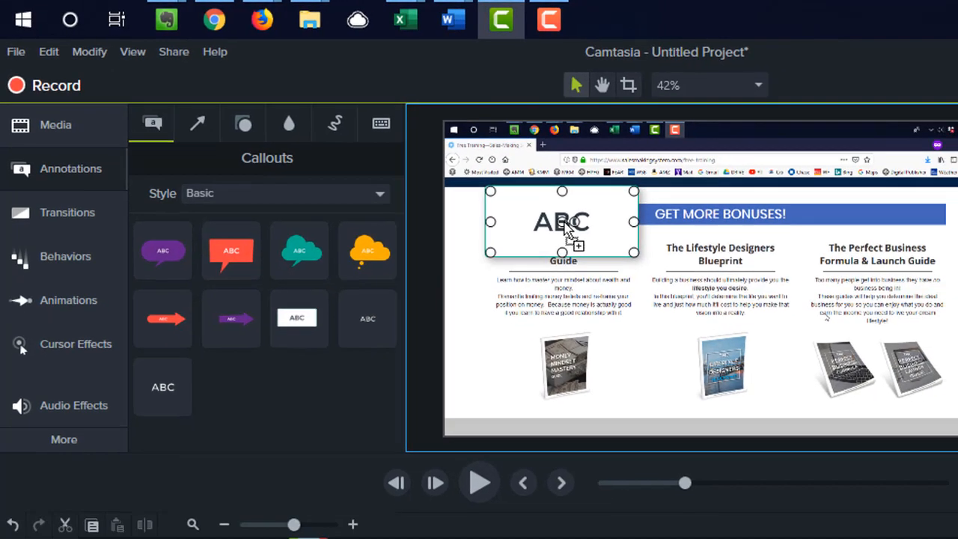
drag(565, 223, 226, 444)
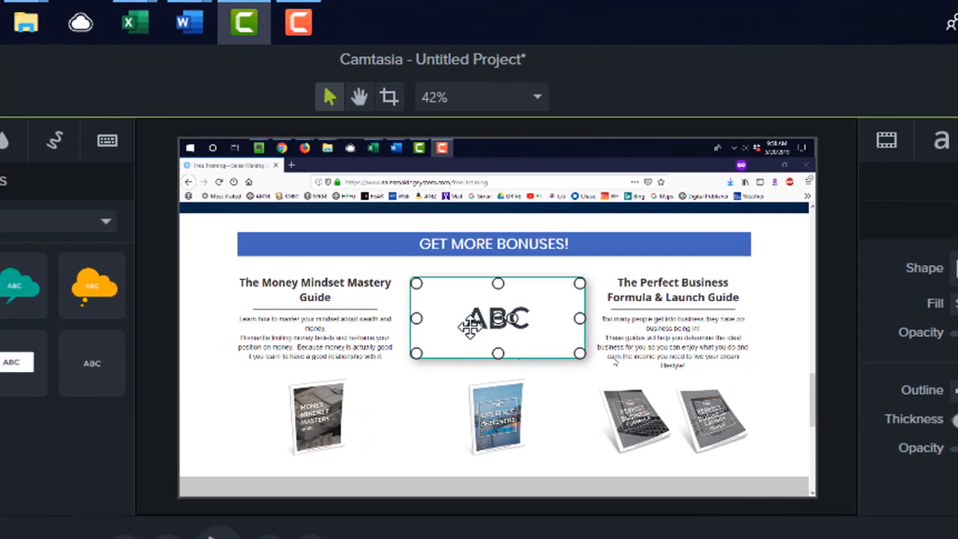
Change the callout text to "Hi there!" and shrink the callout slightly, keeping it centred on the canvas.
double_click(532, 317)
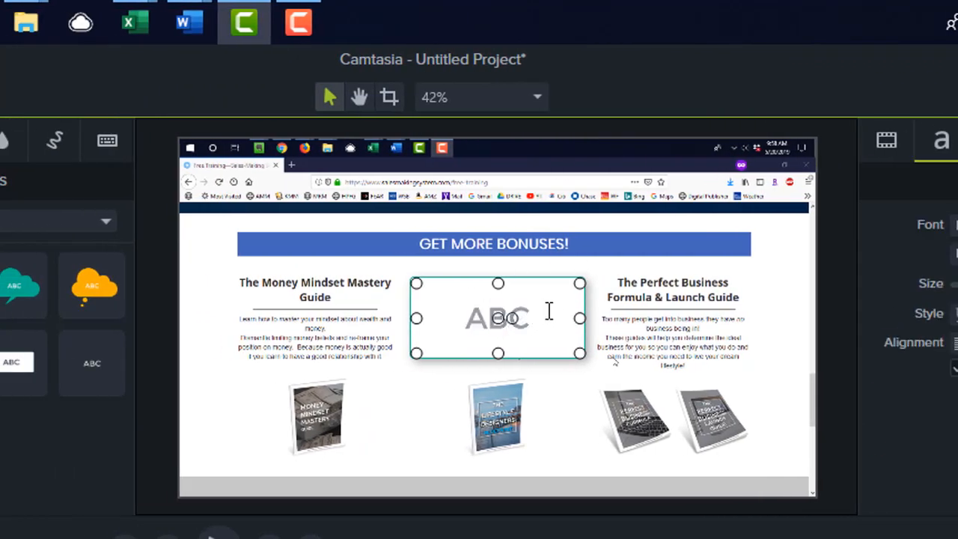
text(Hi t)
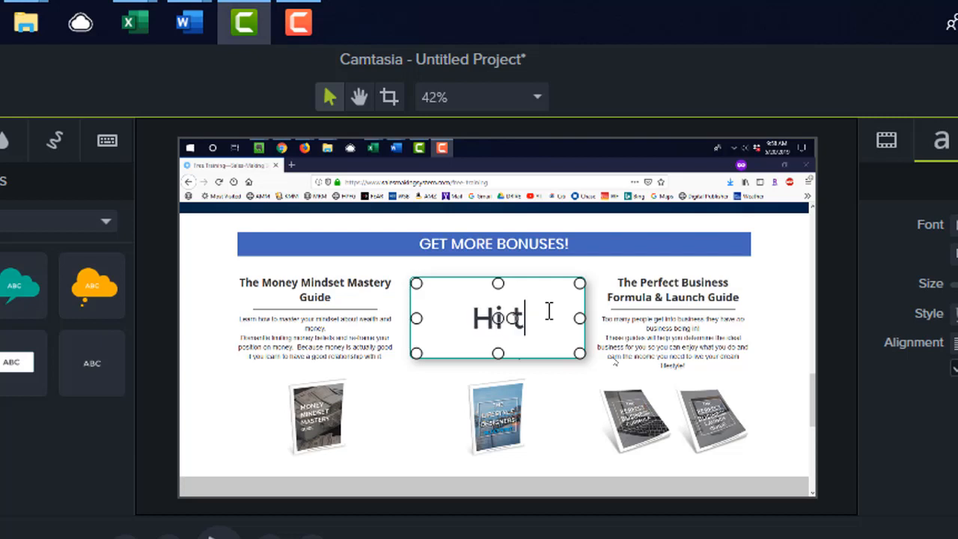
text(here!)
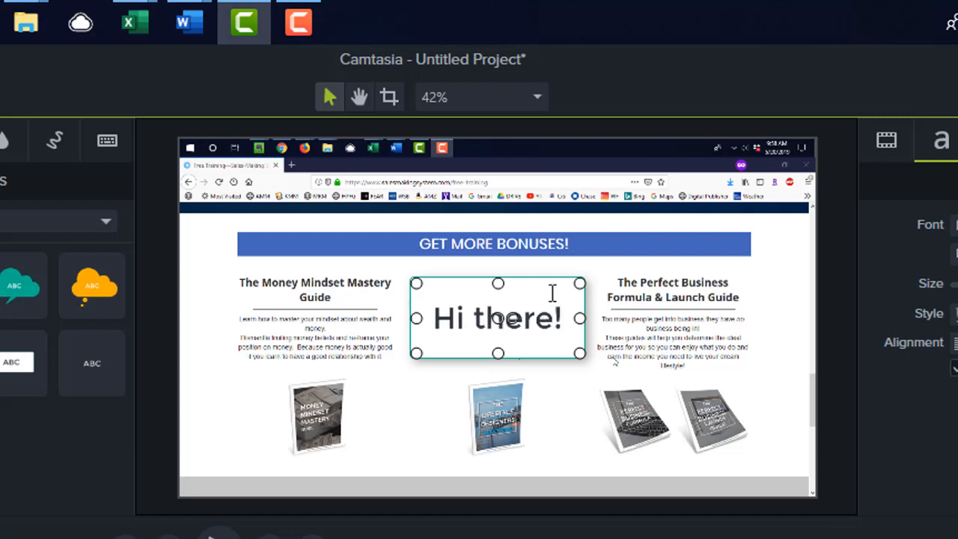
drag(580, 283, 528, 305)
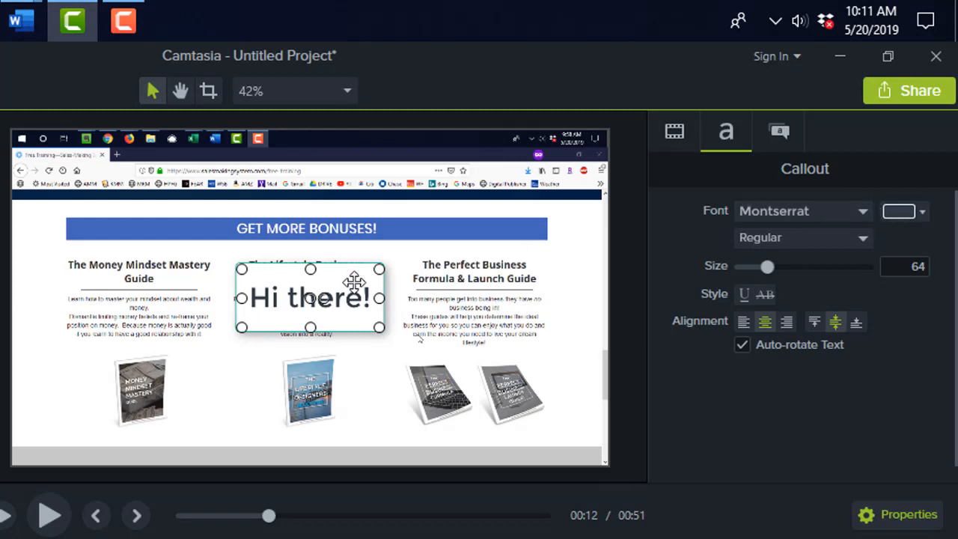
Colour the callout text blue and give the callout a solid orange fill.
click(918, 212)
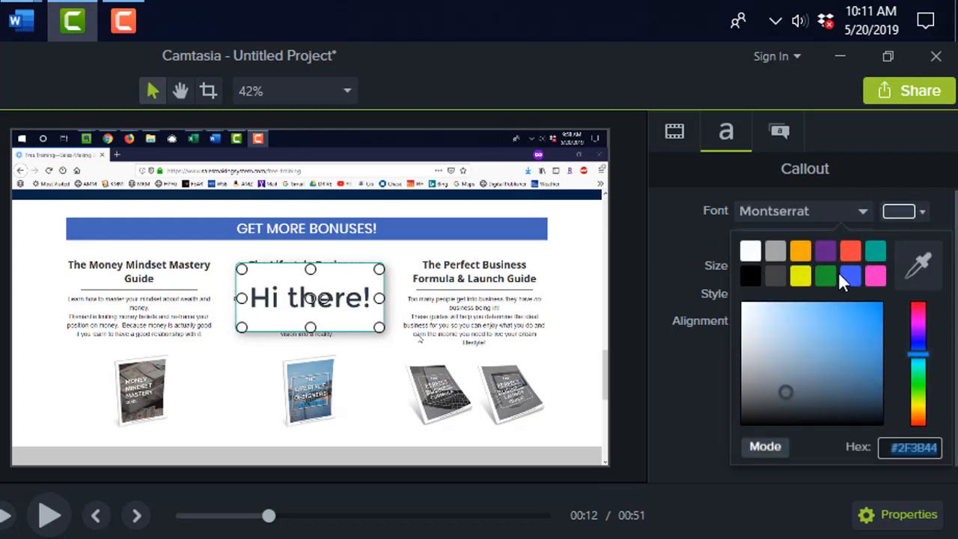
click(844, 272)
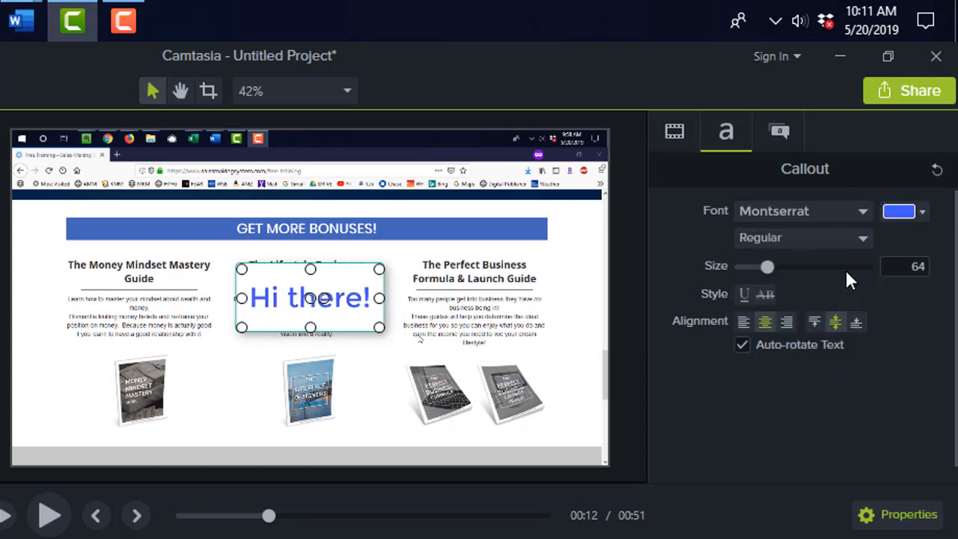
click(783, 134)
click(895, 283)
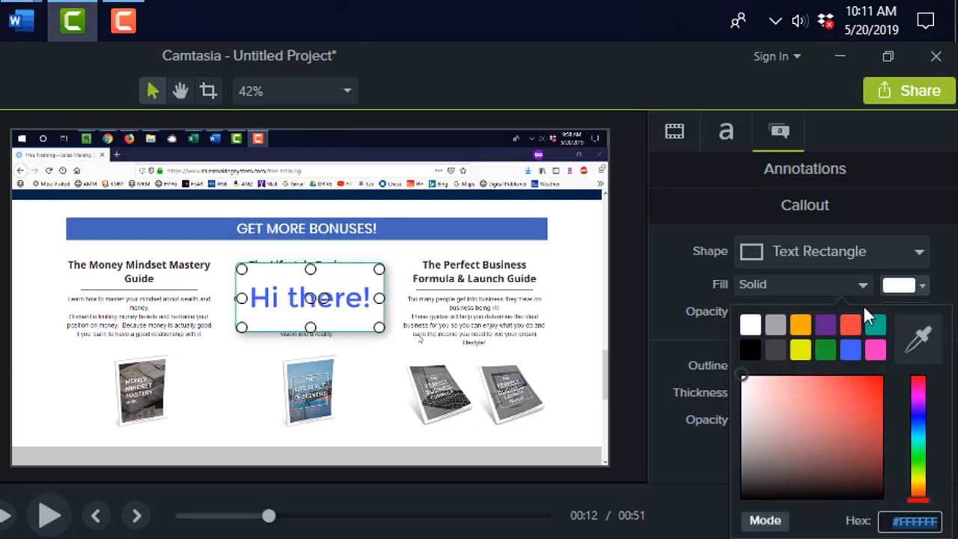
click(801, 325)
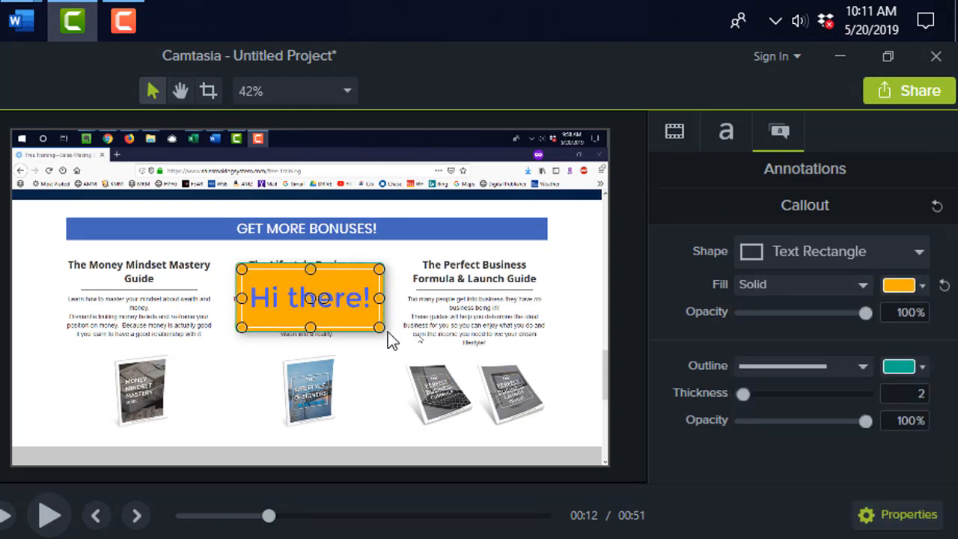
Examine the visual properties of the callout and of the screen recording, including scale and opacity.
click(672, 135)
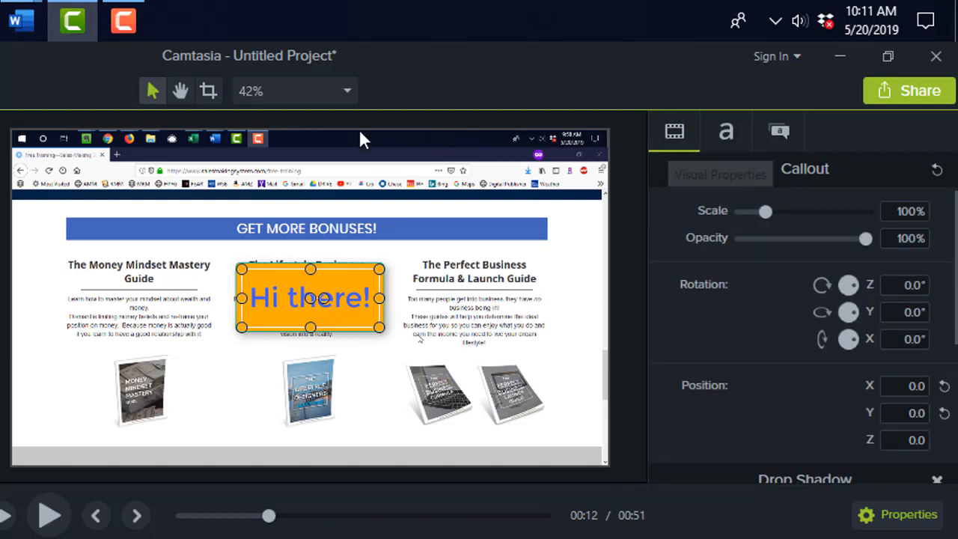
click(502, 220)
mouse_move(767, 216)
mouse_down()
mouse_move(787, 217)
mouse_move(769, 221)
mouse_up()
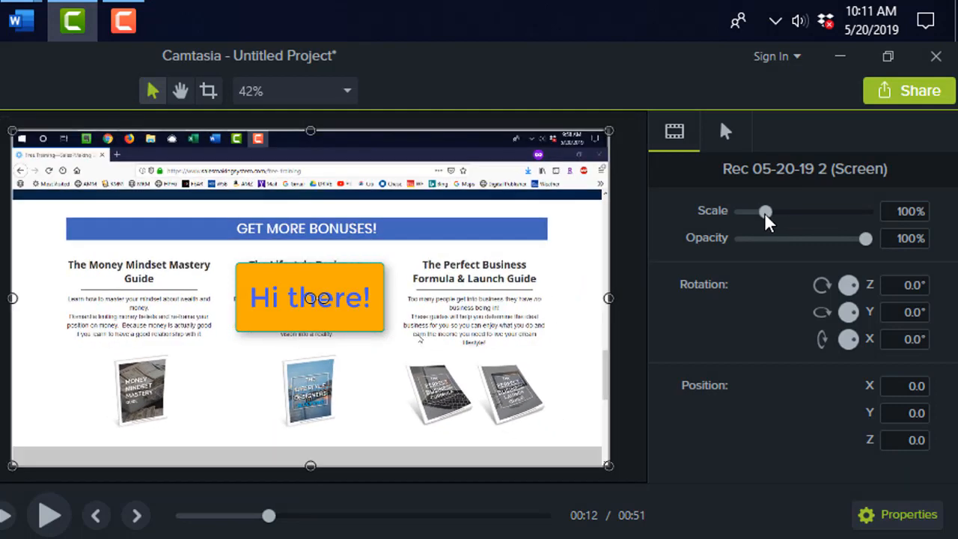
drag(865, 238, 884, 250)
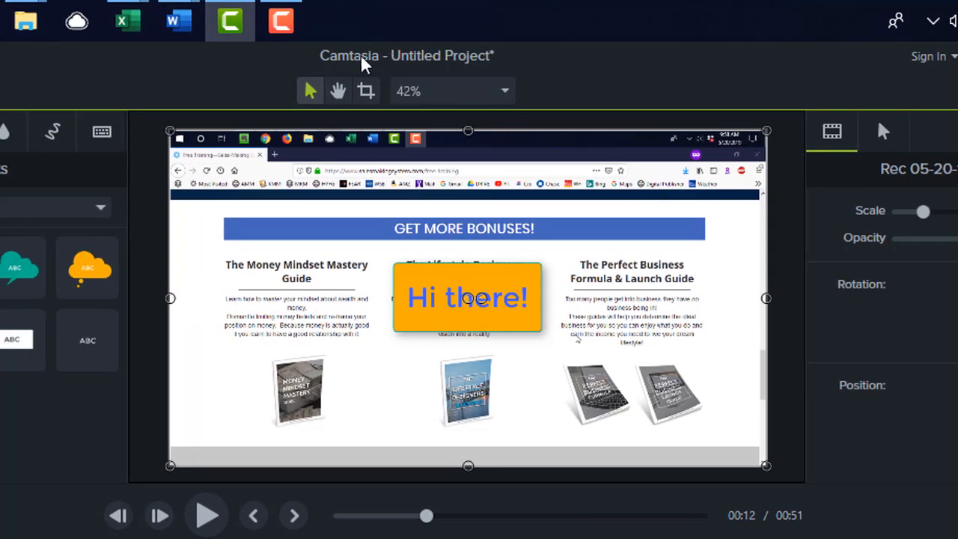
View the canvas at 100%, 25% and 200% magnification.
click(479, 91)
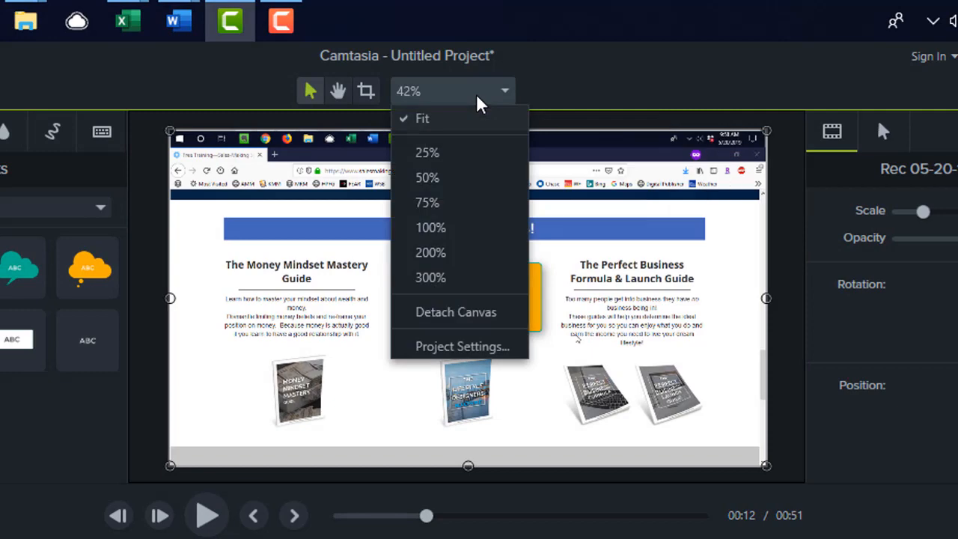
click(456, 228)
click(467, 96)
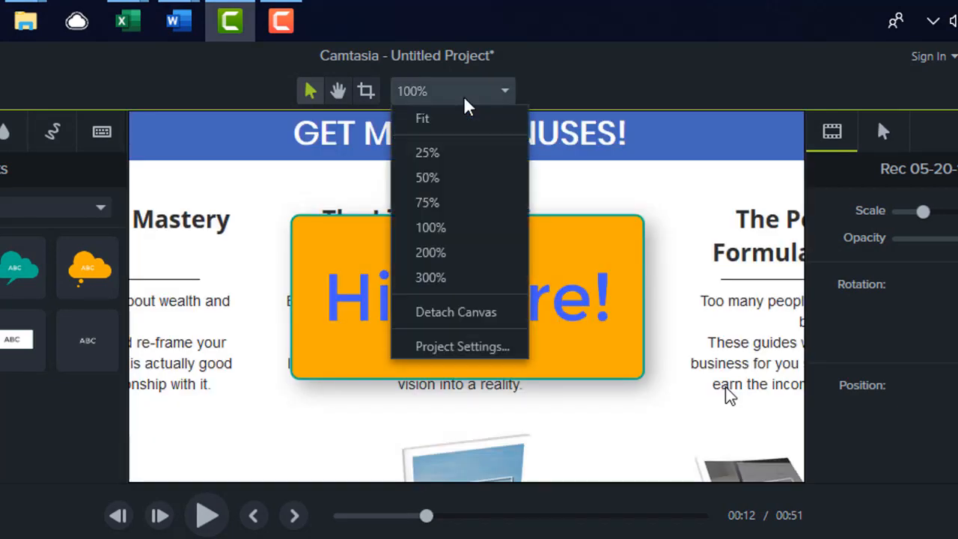
click(463, 153)
click(473, 101)
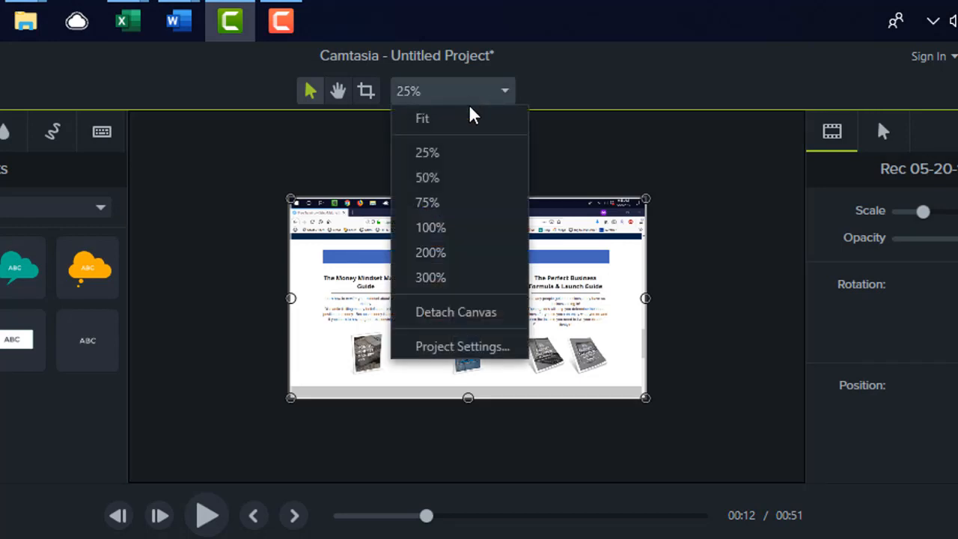
click(467, 253)
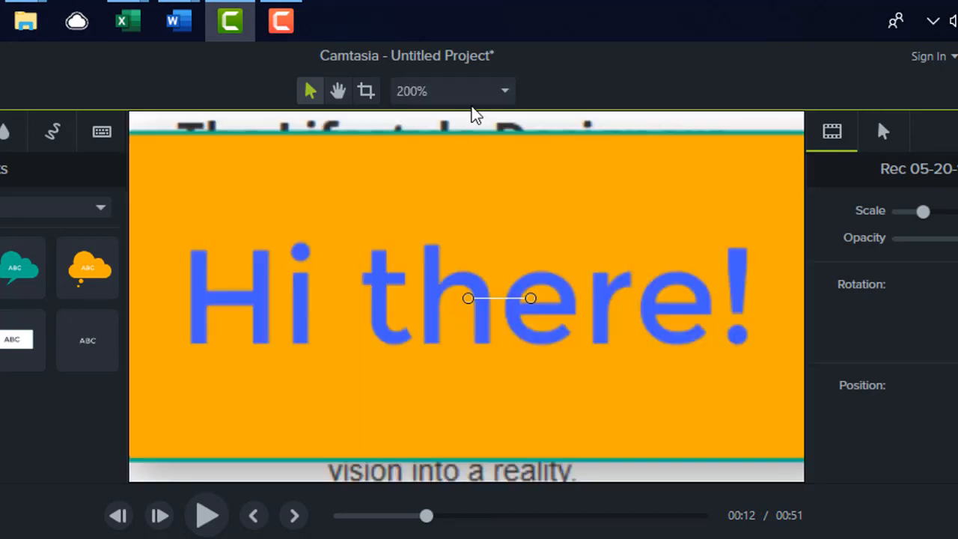
Pan around the enlarged canvas with the hand tool and return the canvas view to Fit.
click(337, 92)
drag(309, 254, 629, 355)
drag(277, 264, 405, 187)
drag(475, 359, 450, 152)
drag(511, 343, 321, 261)
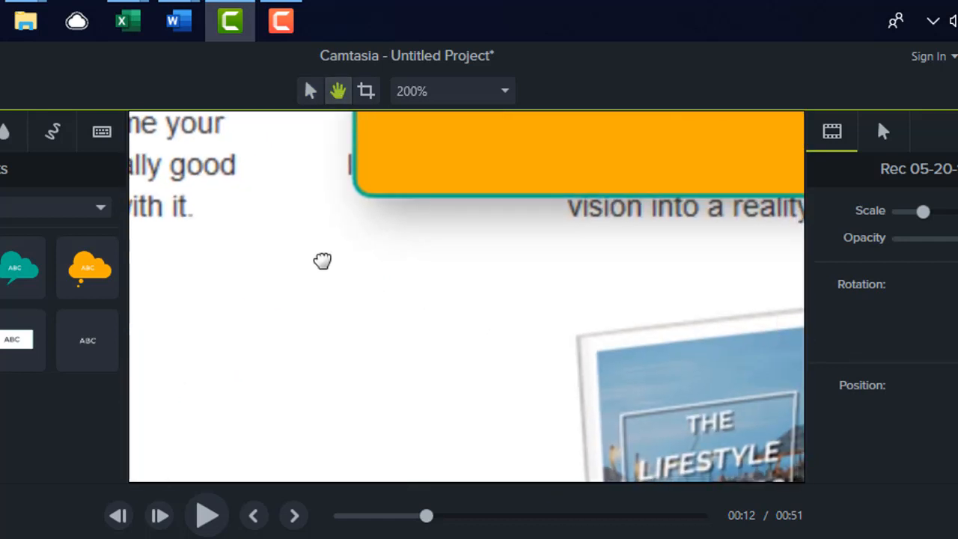
drag(717, 382, 481, 309)
drag(622, 366, 479, 322)
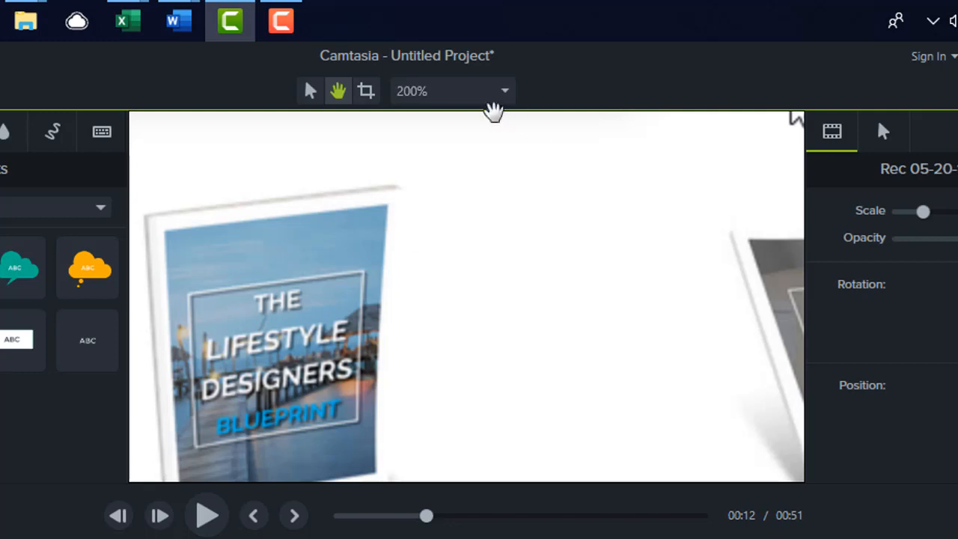
click(498, 95)
click(442, 131)
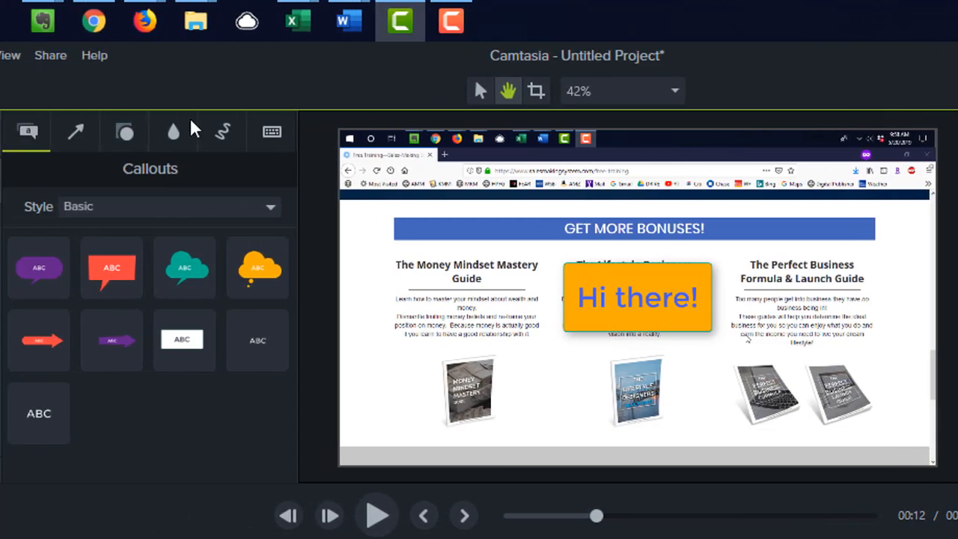
Add the solid green Basic arrow over the blue "GET MORE BONUSES!" banner and check its clip on the timeline.
click(78, 131)
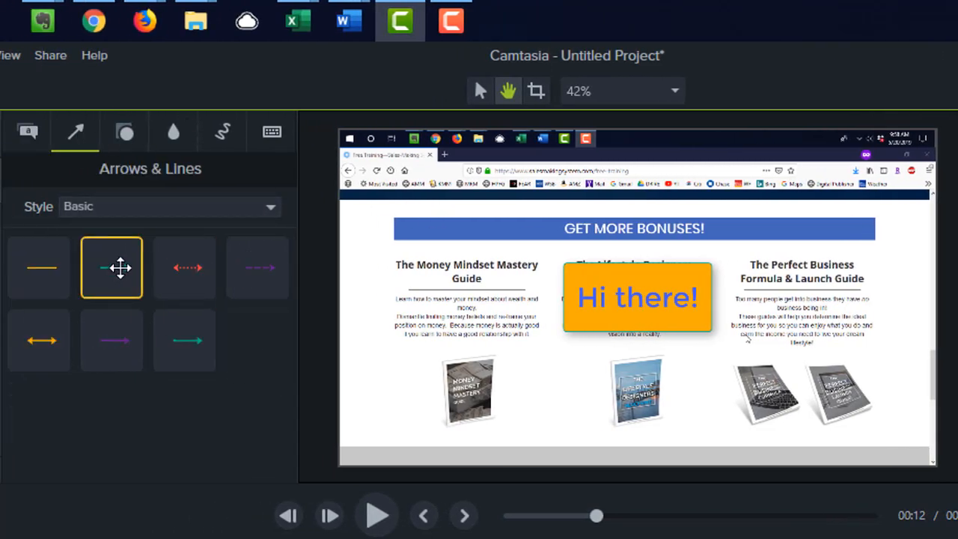
drag(124, 276, 486, 228)
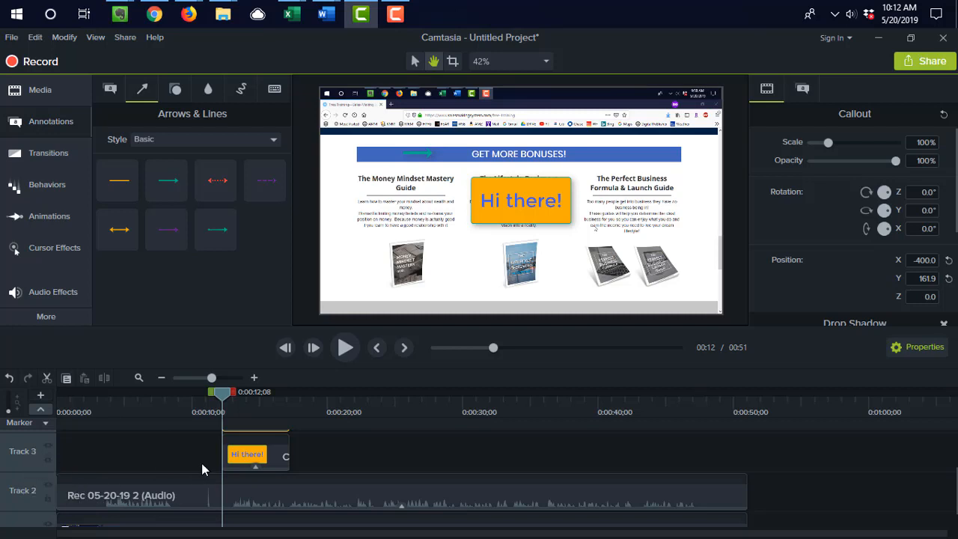
scroll(202, 462, down, 1)
scroll(198, 464, up, 2)
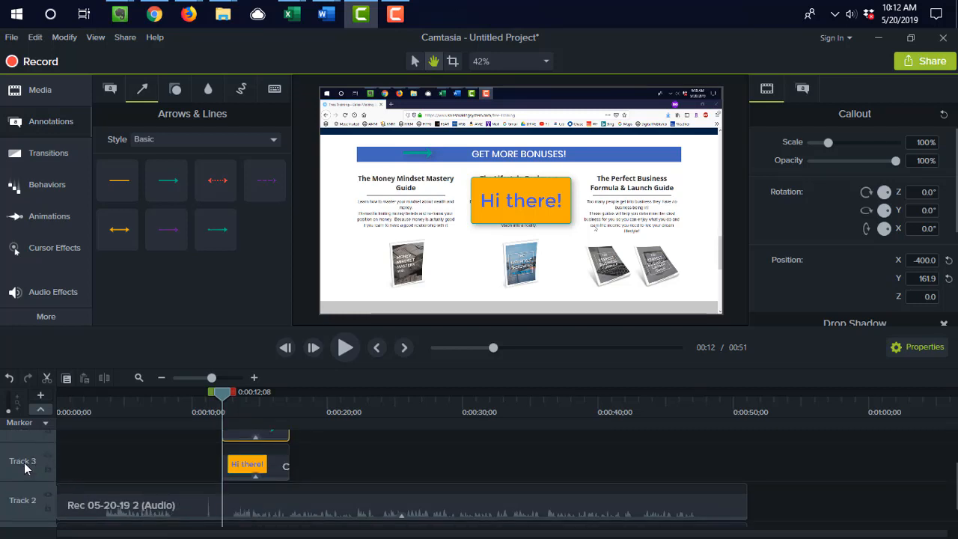
scroll(161, 472, up, 1)
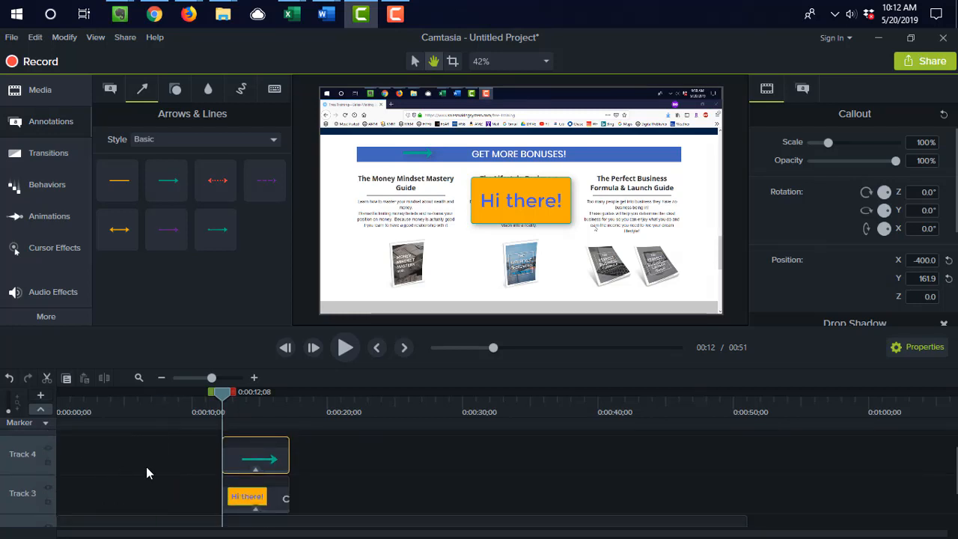
Move the Rec 05-20-19 2 (Screen) clip from Track 1 to Track 5, above the arrow and callout.
scroll(135, 464, down, 1)
scroll(149, 483, down, 1)
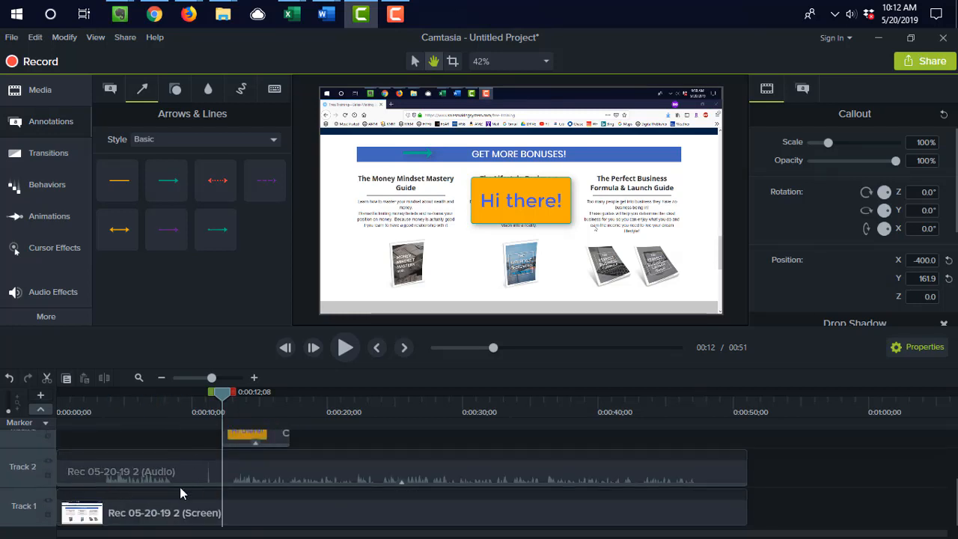
click(203, 515)
mouse_move(202, 438)
mouse_down()
mouse_move(197, 458)
mouse_move(186, 448)
mouse_up()
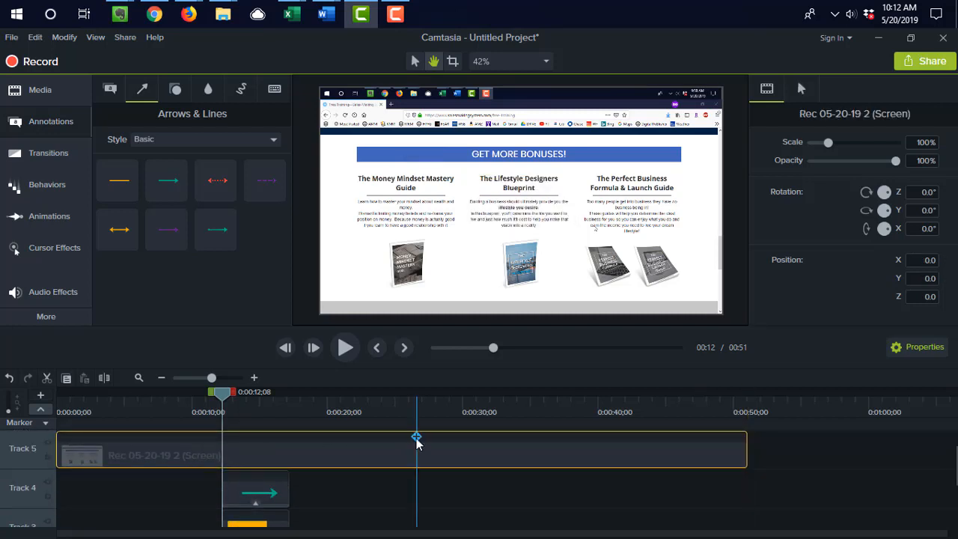
Check the hidden annotations at 0:00:13;26 and return the Rec 05-20-19 2 (Screen) clip to Track 1, below the callout and arrow.
drag(227, 395, 244, 395)
scroll(253, 490, down, 1)
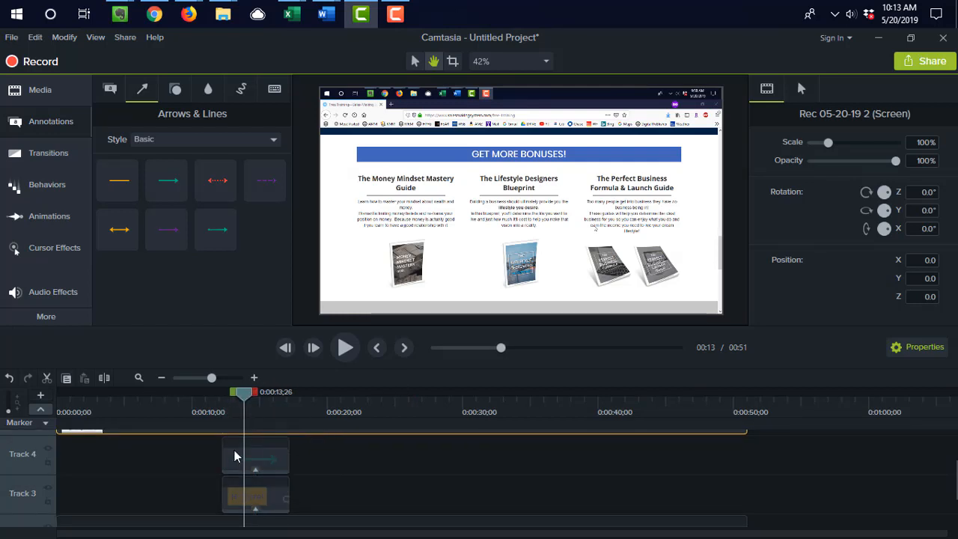
scroll(186, 460, up, 1)
drag(179, 533, 177, 533)
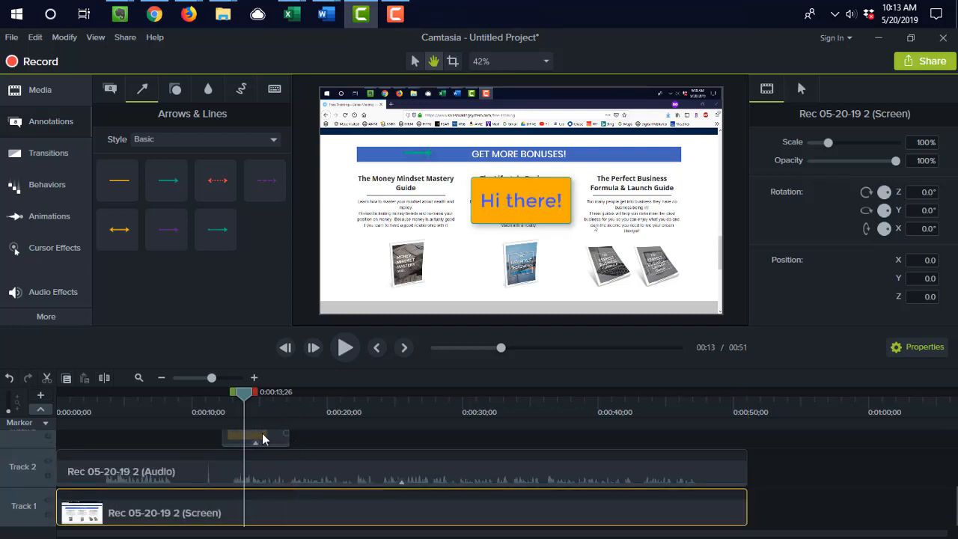
Return the playhead to 0:00:00;00 and adjust the timeline area's height to view the stacked tracks.
drag(246, 401, 54, 400)
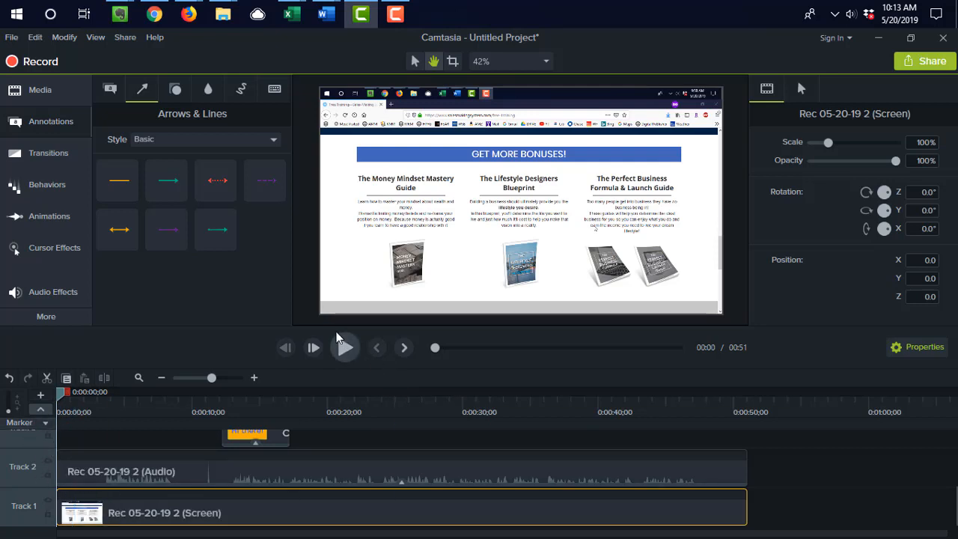
drag(332, 325, 343, 267)
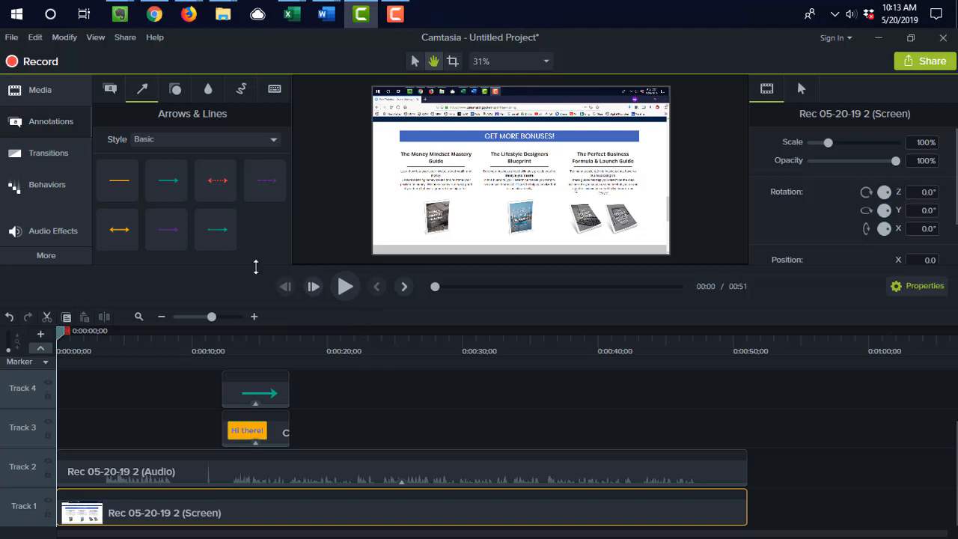
drag(256, 266, 260, 318)
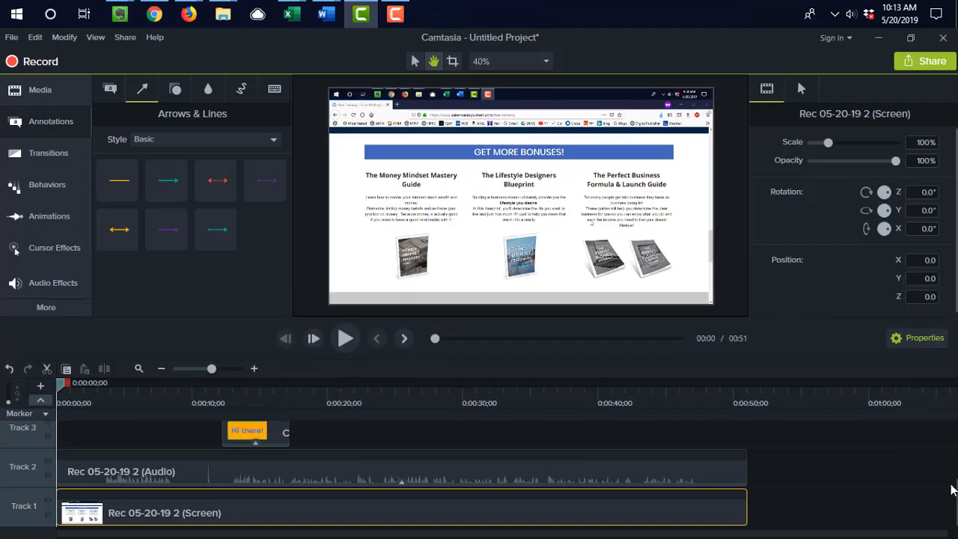
mouse_move(953, 488)
mouse_down()
mouse_move(955, 434)
mouse_move(953, 503)
mouse_move(953, 488)
mouse_up()
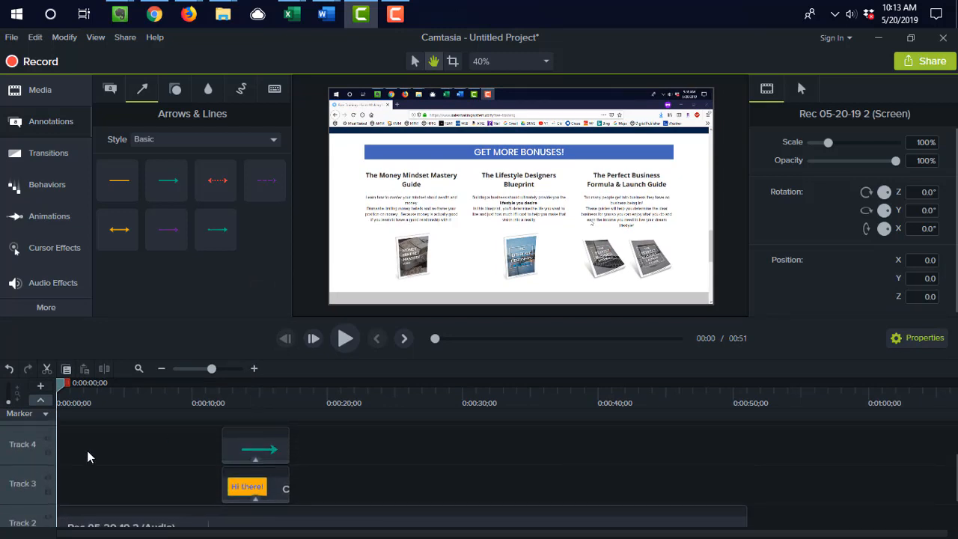
scroll(35, 463, down, 2)
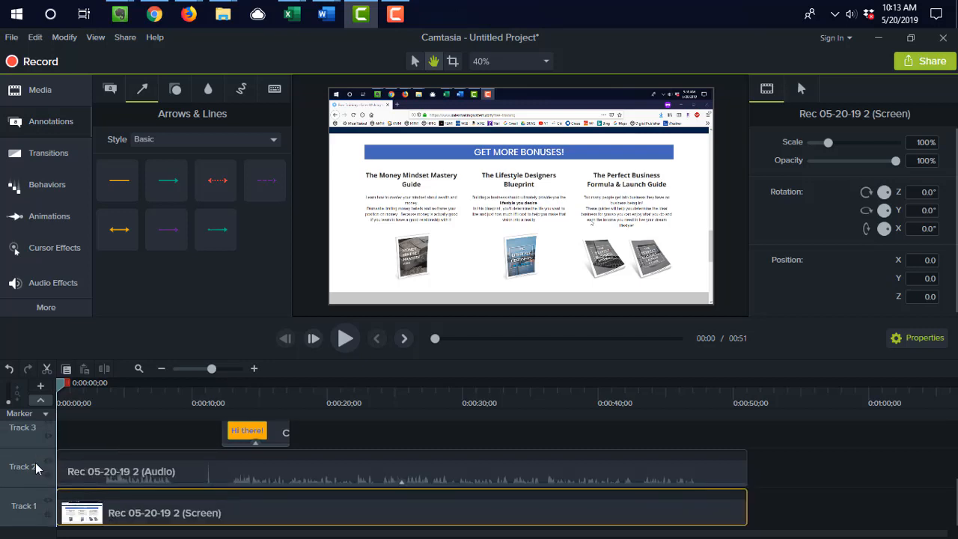
scroll(35, 468, up, 2)
drag(9, 403, 8, 409)
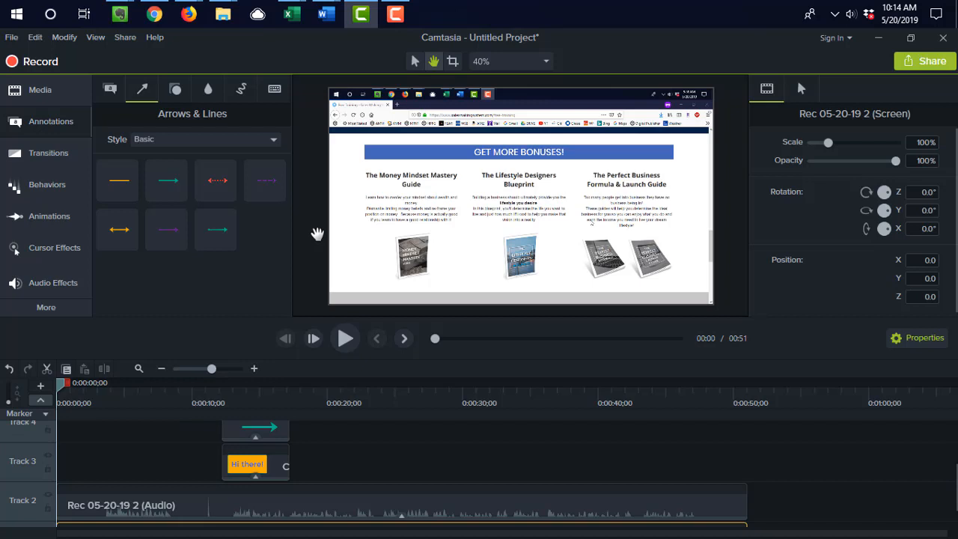
Add a Blur annotation at 0:00:00;00 over the middle of the "GET MORE BONUSES!" banner and the heading beneath it.
click(176, 96)
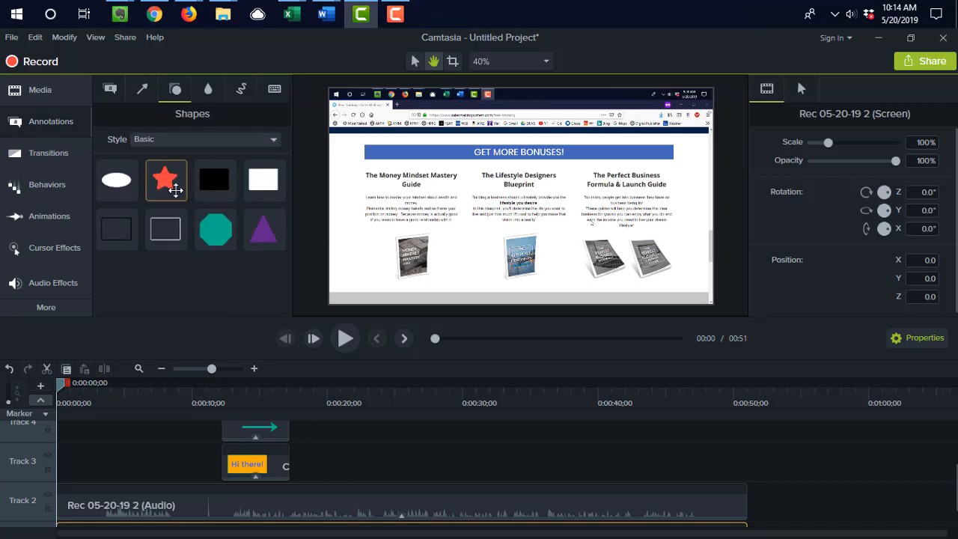
click(210, 90)
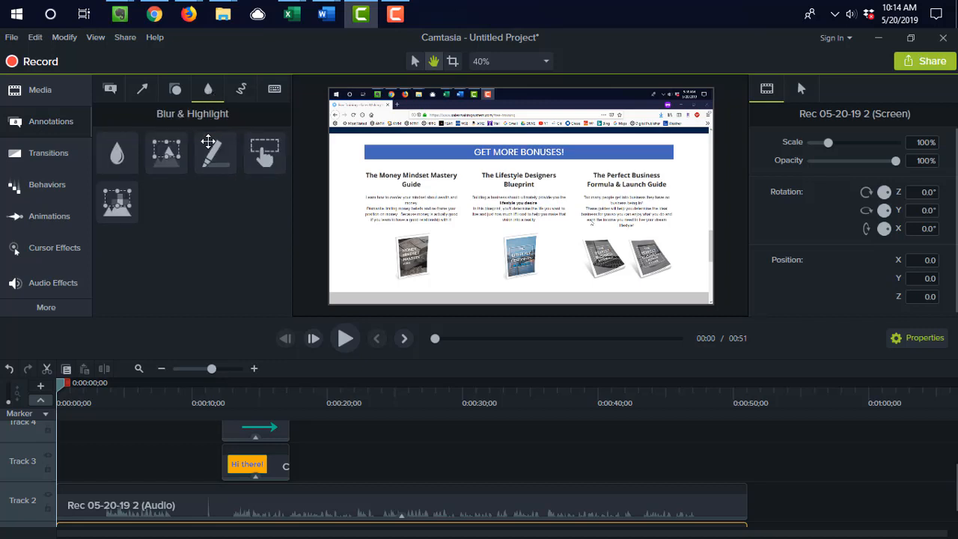
click(116, 151)
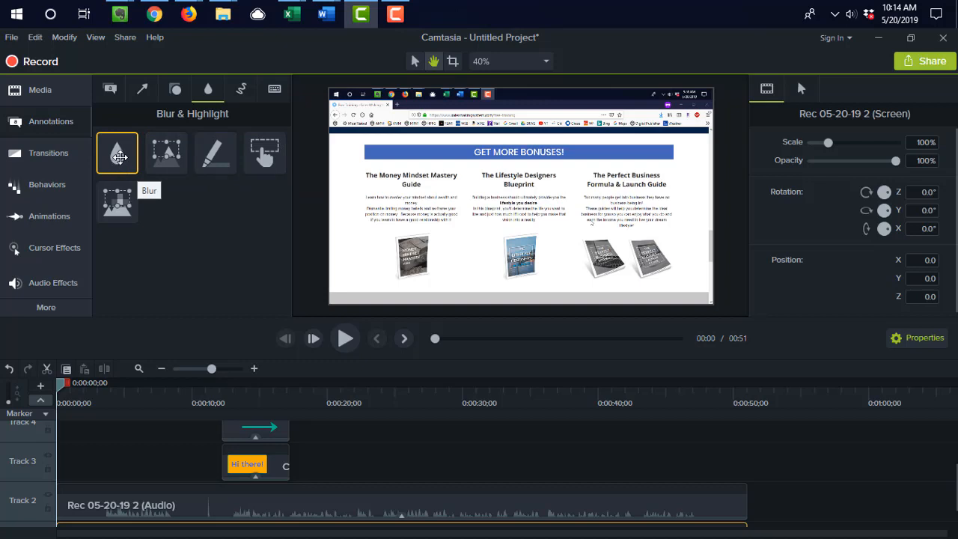
drag(119, 155, 386, 164)
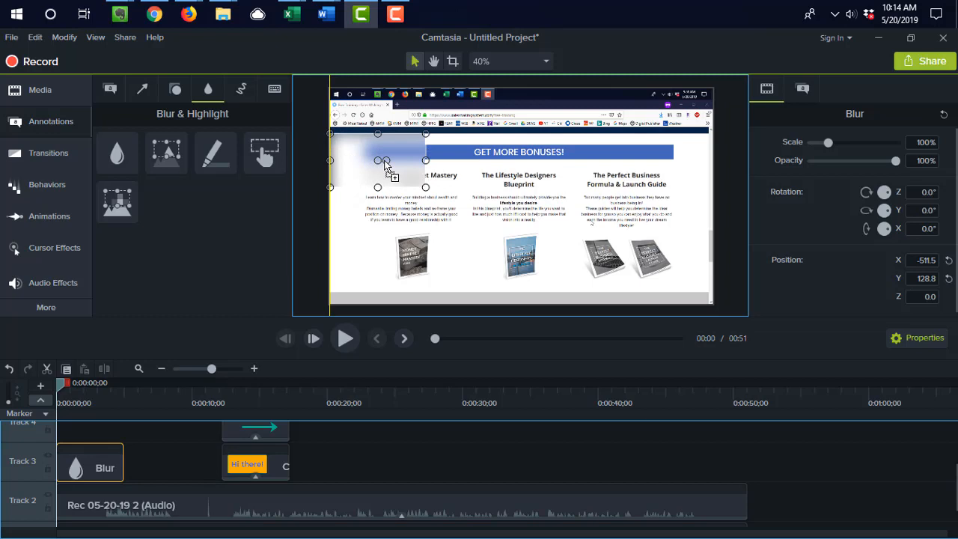
drag(386, 164, 518, 169)
key(h)
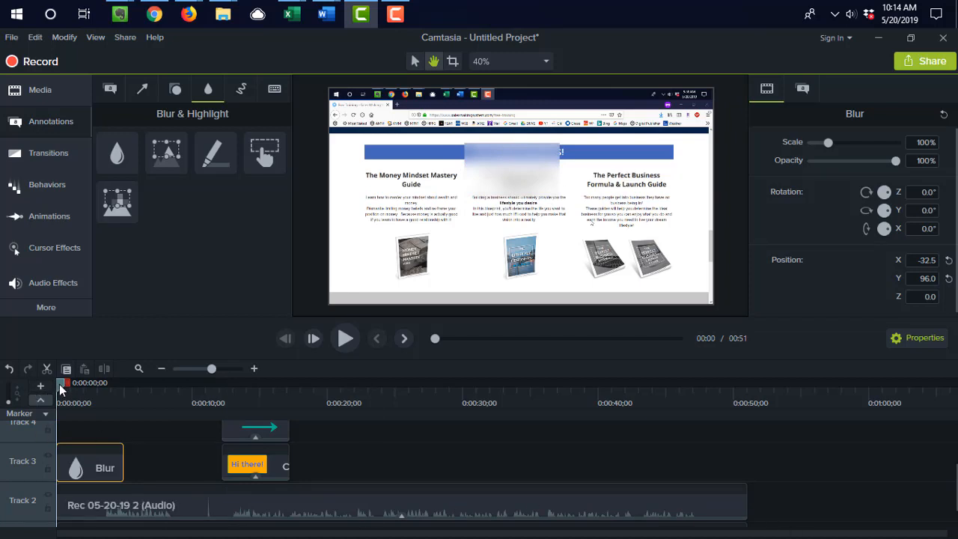
Move the Blur clip along Track 3 to start at about 21 seconds and preview it at 0:00:22;12.
drag(61, 389, 209, 386)
click(397, 387)
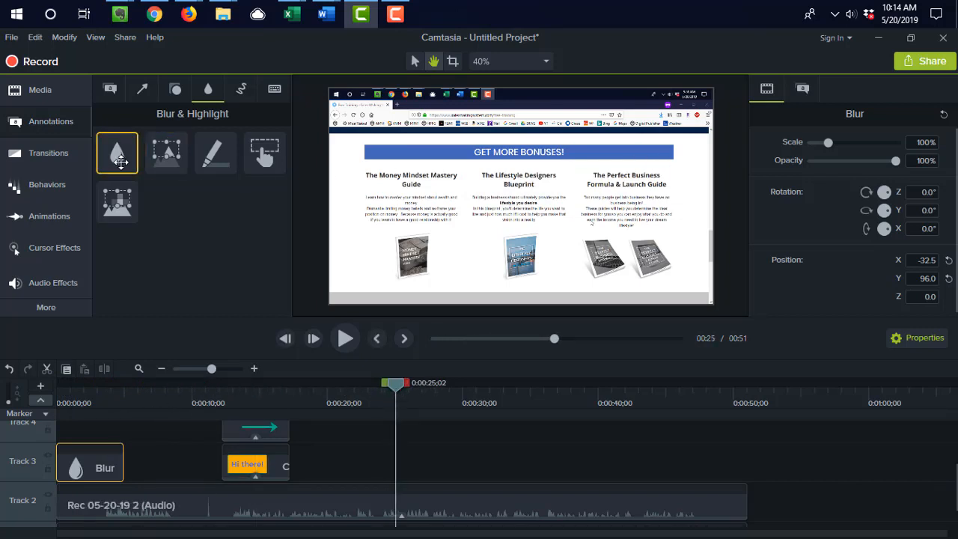
mouse_move(119, 161)
mouse_down()
mouse_move(155, 173)
mouse_move(464, 187)
mouse_move(192, 182)
mouse_move(126, 158)
mouse_up()
drag(81, 473, 364, 477)
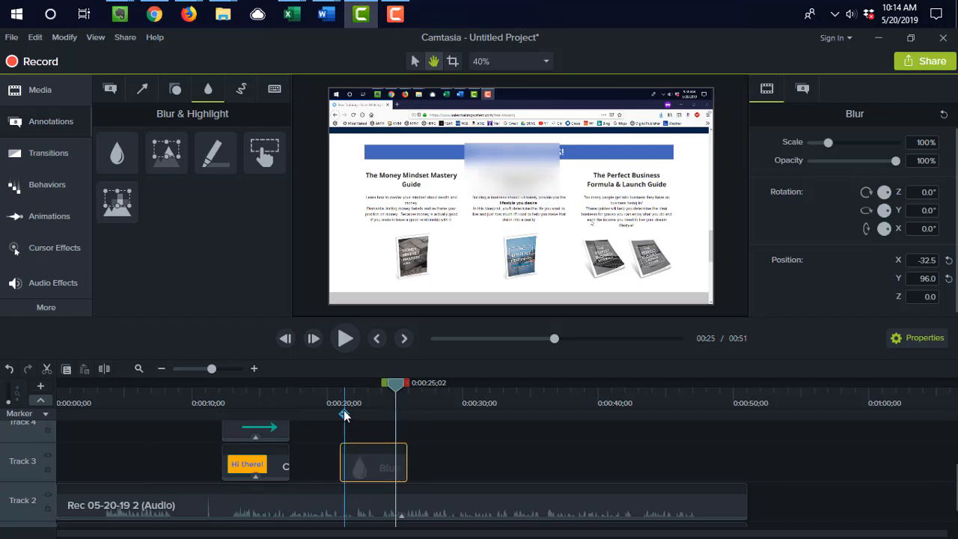
drag(401, 386, 315, 393)
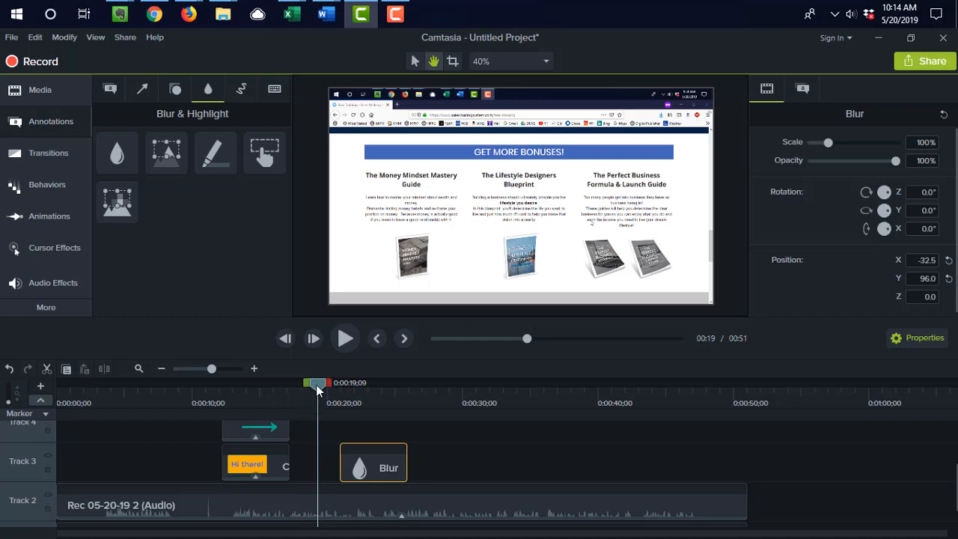
drag(317, 389, 360, 388)
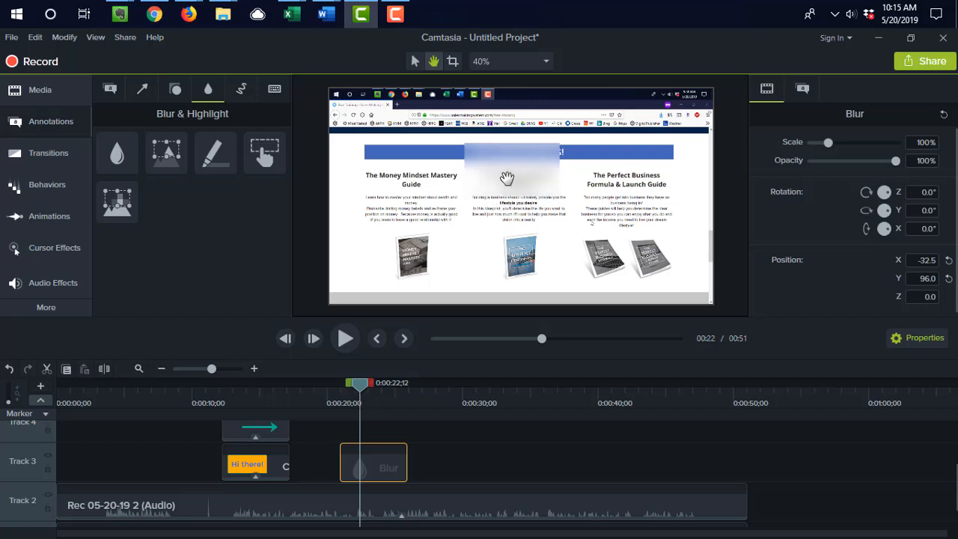
Try the blur's intensity slider, leave it at 100, and resize and move the blur over The Money Mindset Mastery Guide book cover.
click(807, 89)
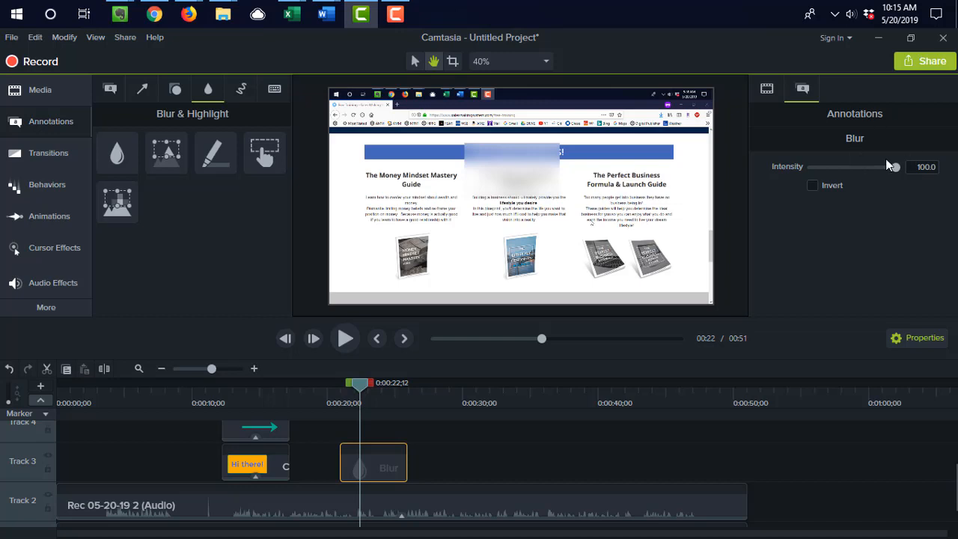
drag(876, 171, 903, 165)
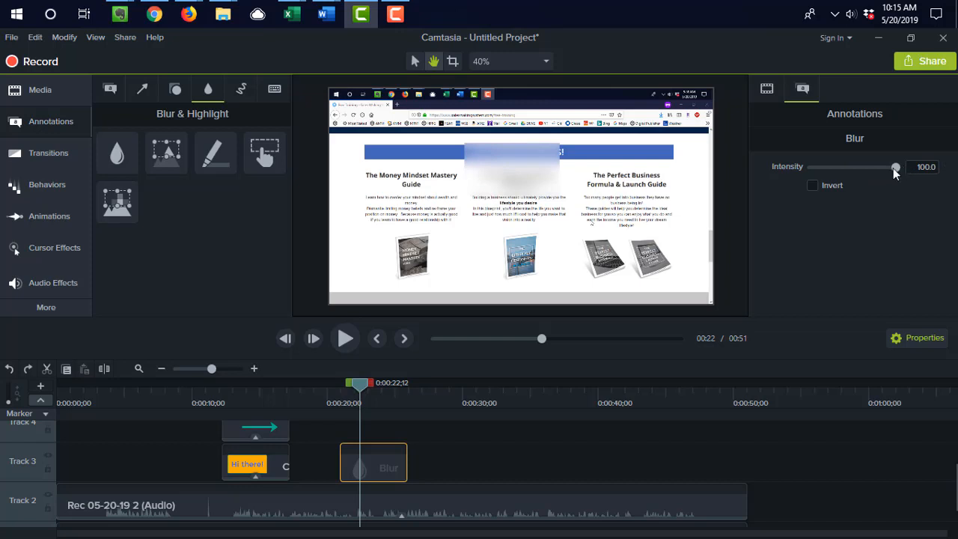
click(415, 65)
drag(536, 172, 626, 258)
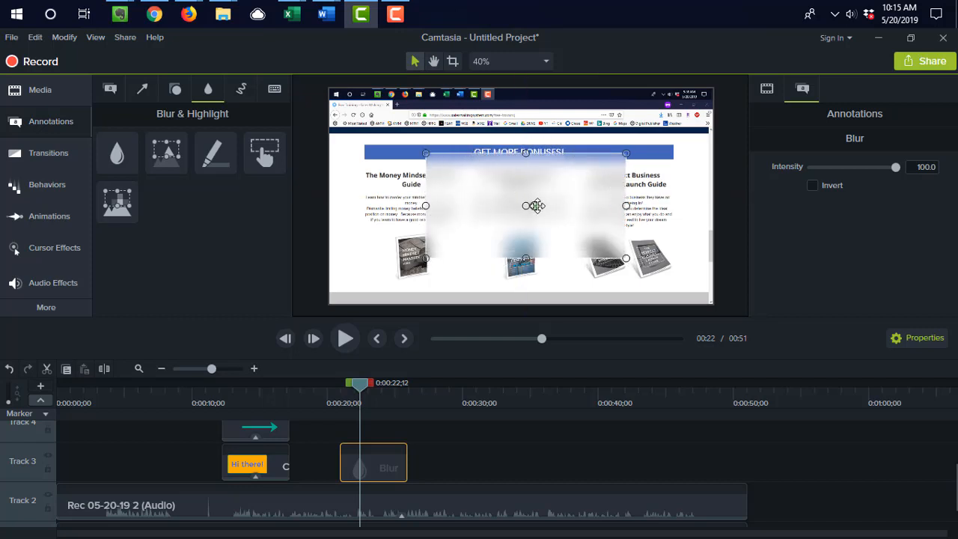
mouse_move(536, 205)
mouse_down()
mouse_move(528, 197)
mouse_move(552, 196)
mouse_move(556, 214)
mouse_move(566, 205)
mouse_up()
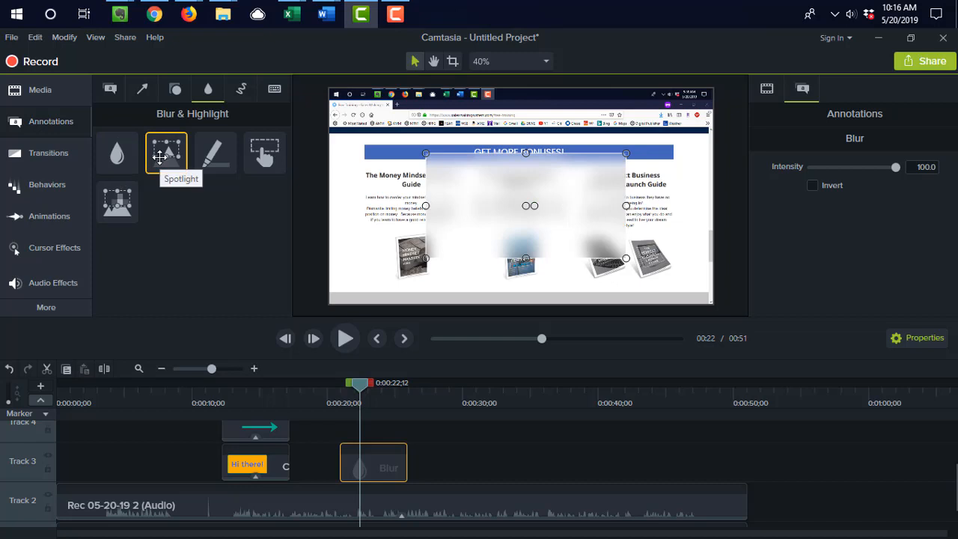
drag(626, 153, 506, 214)
drag(460, 250, 453, 278)
Add a Spotlight around The Lifestyle Designers Blueprint book cover and place its clip on Track 3 at about 28 seconds, after the Blur clip.
drag(170, 164, 521, 257)
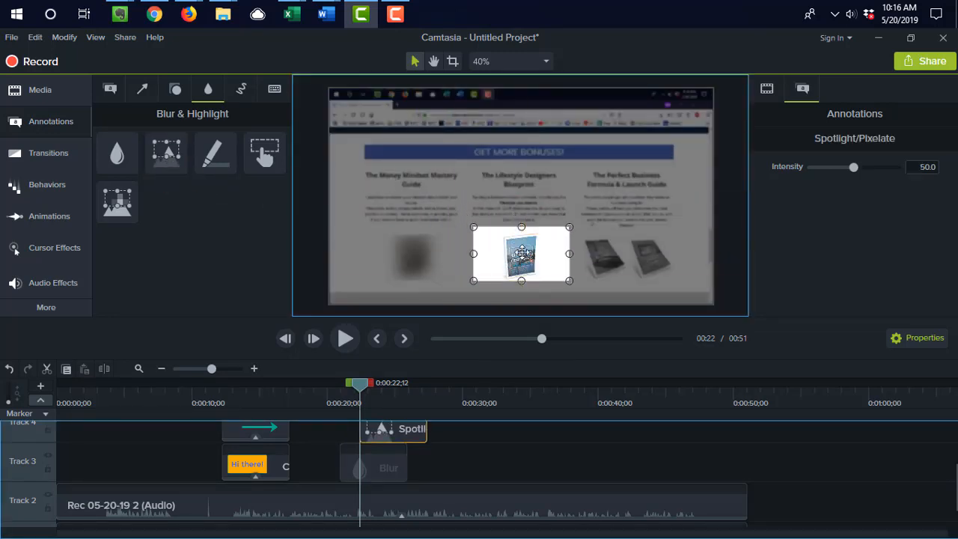
drag(414, 438, 487, 481)
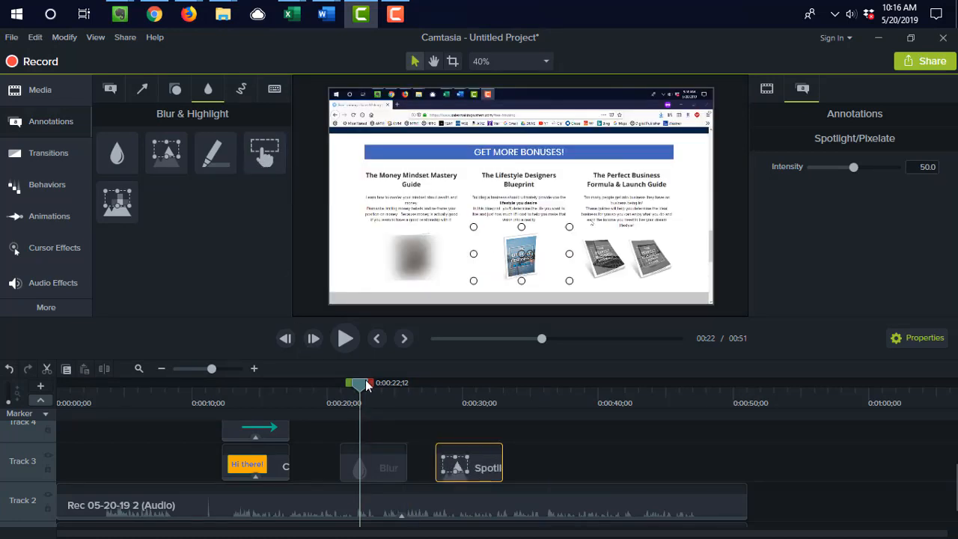
click(466, 405)
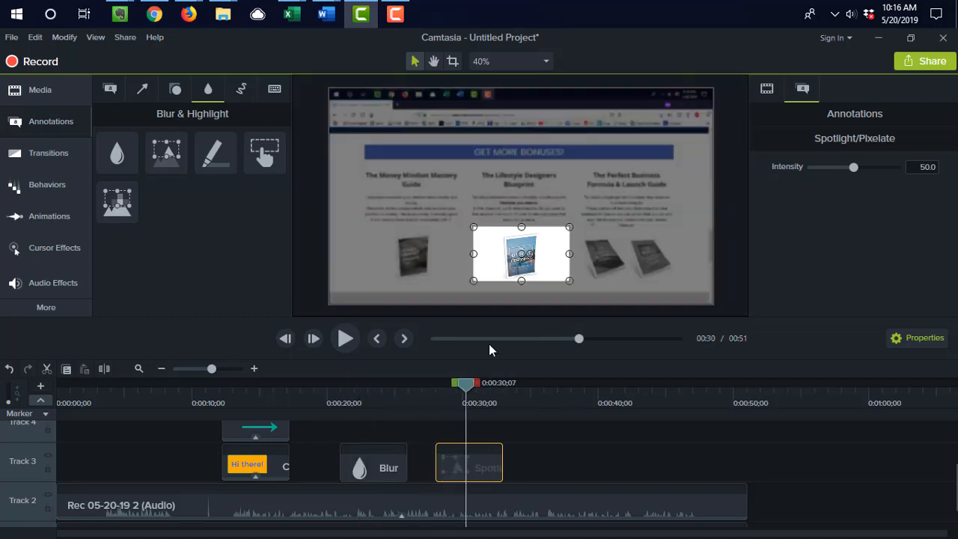
drag(474, 282, 474, 289)
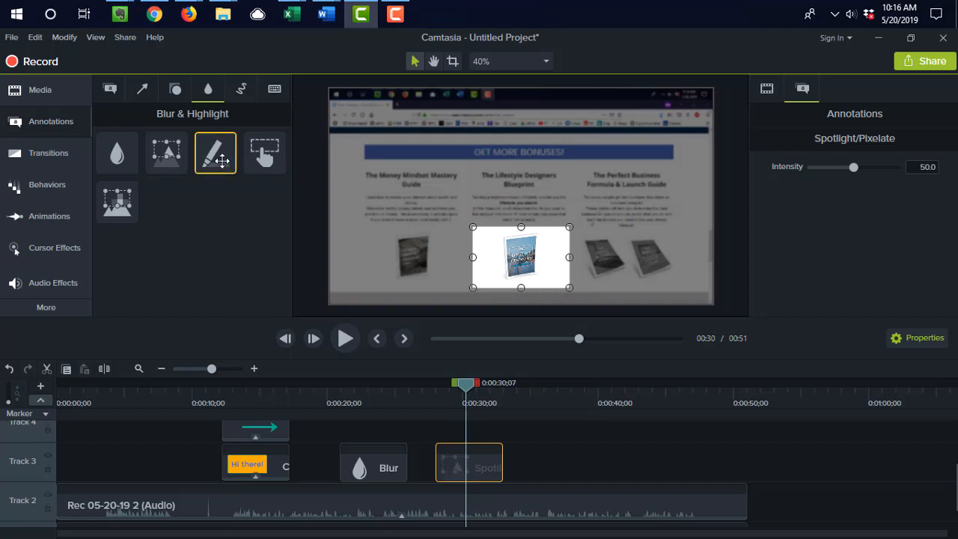
Add a yellow Highlighter clip to Track 3 at about 34 seconds, covering The Lifestyle Designers Blueprint text.
drag(470, 386, 519, 405)
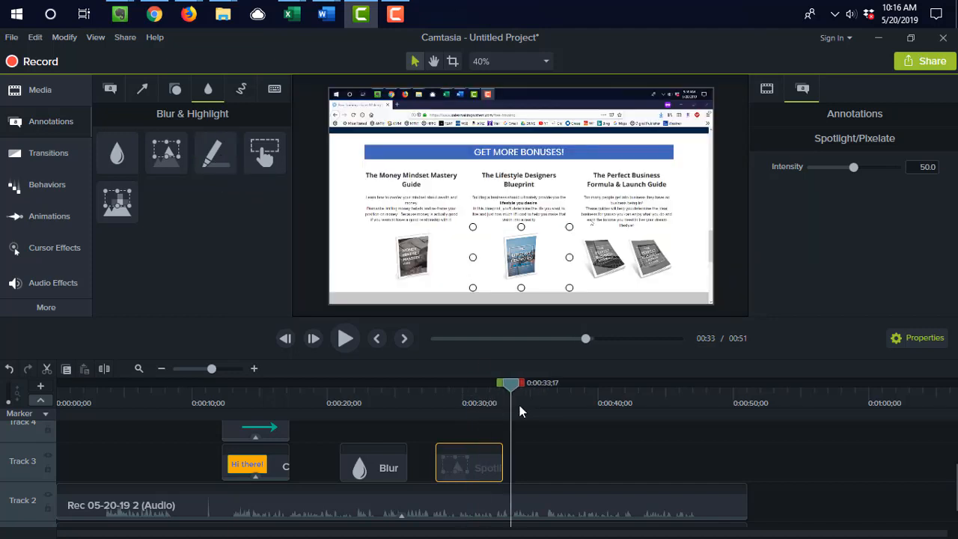
mouse_move(208, 155)
mouse_down()
mouse_move(467, 397)
mouse_move(521, 477)
mouse_up()
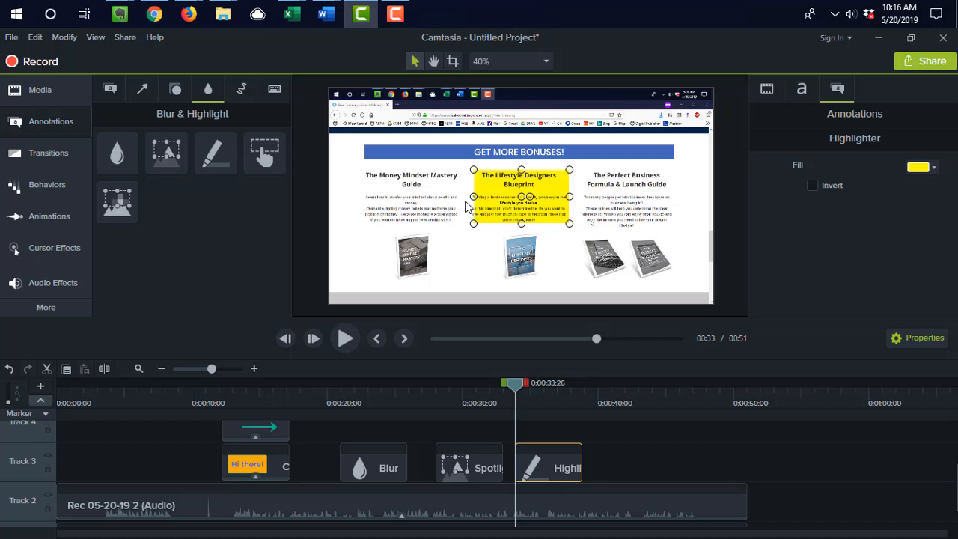
Add a red Sketch Motion square at 0:00:39;28 around The Perfect Business Formula & Launch Guide heading and text.
click(237, 95)
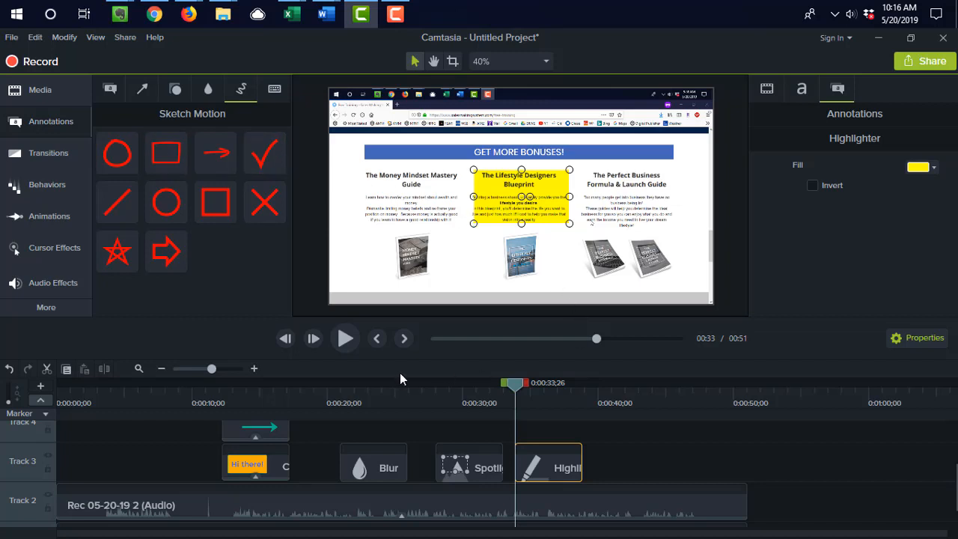
drag(517, 385, 597, 406)
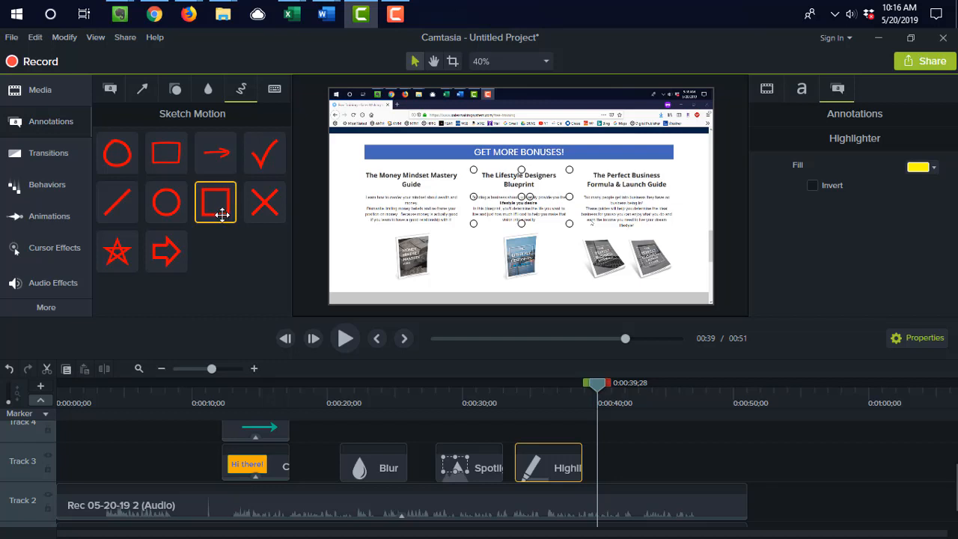
mouse_move(221, 214)
mouse_down()
mouse_move(607, 183)
mouse_move(635, 196)
mouse_up()
drag(678, 223, 676, 226)
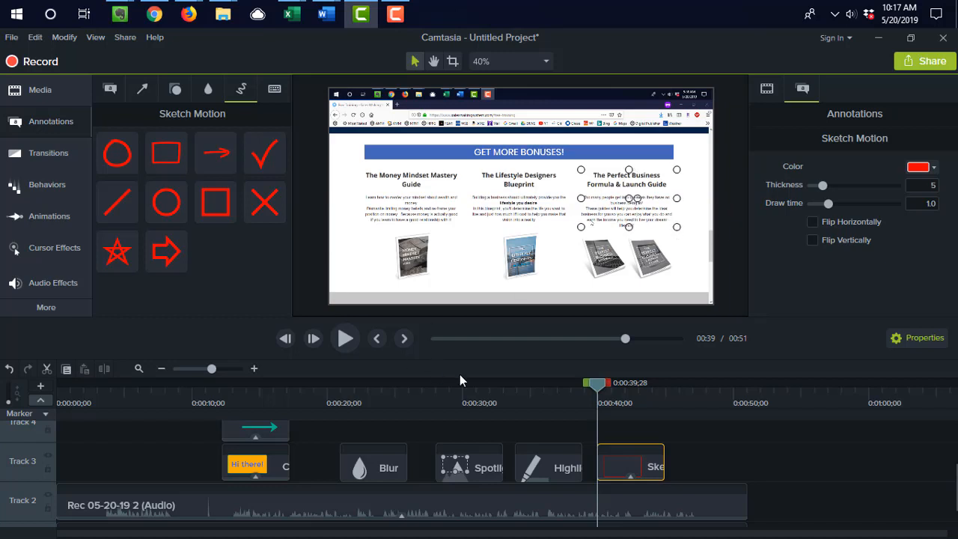
Play back the sketched square from 0:00:39;16 and show the callout annotations with the playhead at 0:00:45;25.
mouse_move(597, 389)
mouse_down()
mouse_move(322, 394)
mouse_move(318, 401)
mouse_move(377, 394)
mouse_move(625, 421)
mouse_move(590, 429)
mouse_up()
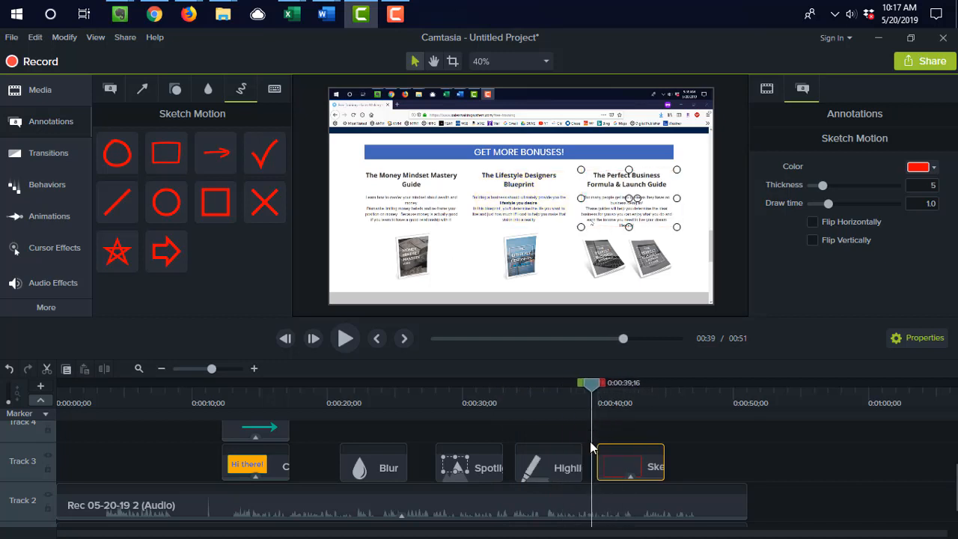
key(space)
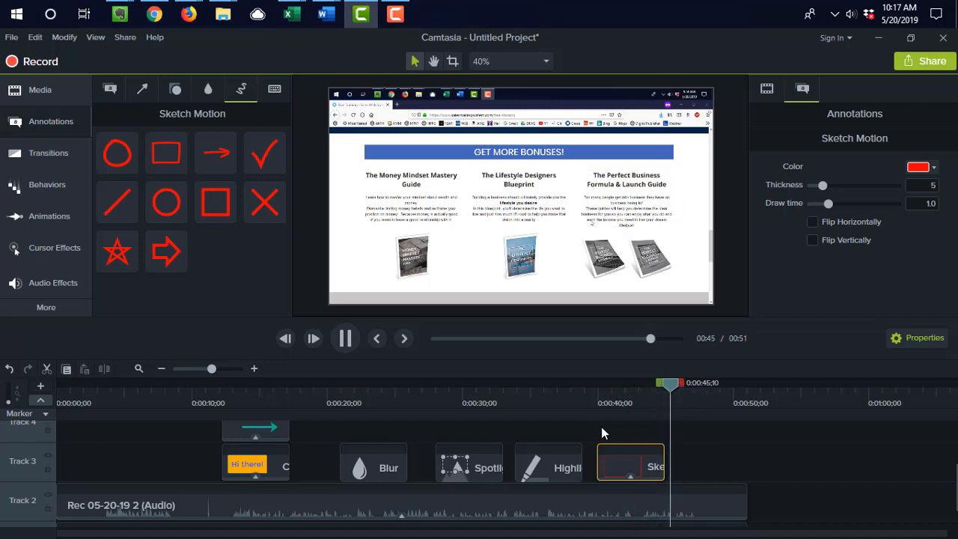
key(space)
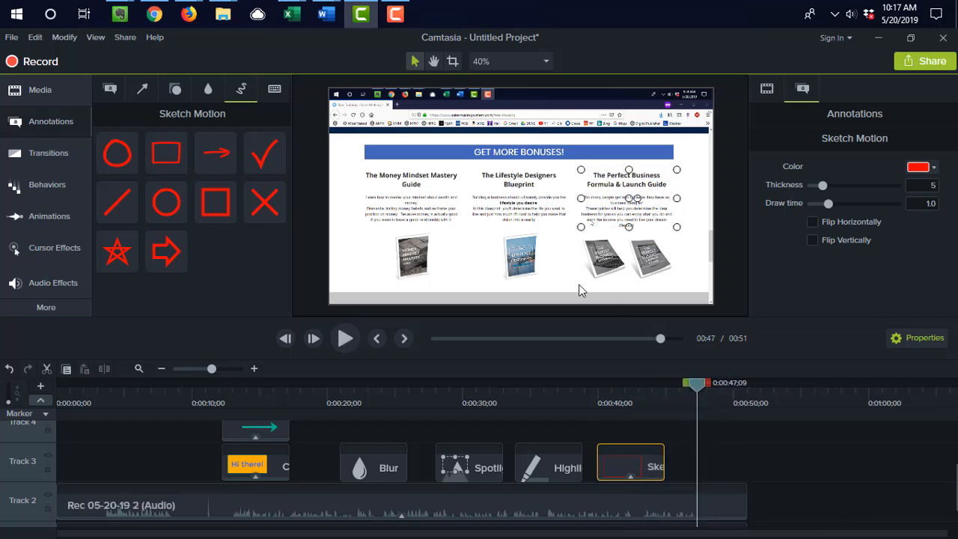
drag(689, 384, 673, 458)
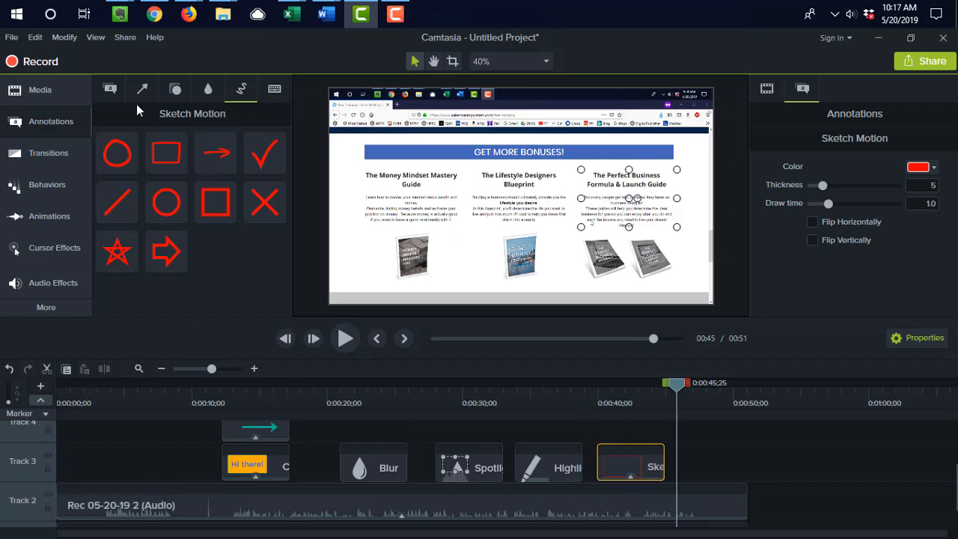
click(110, 90)
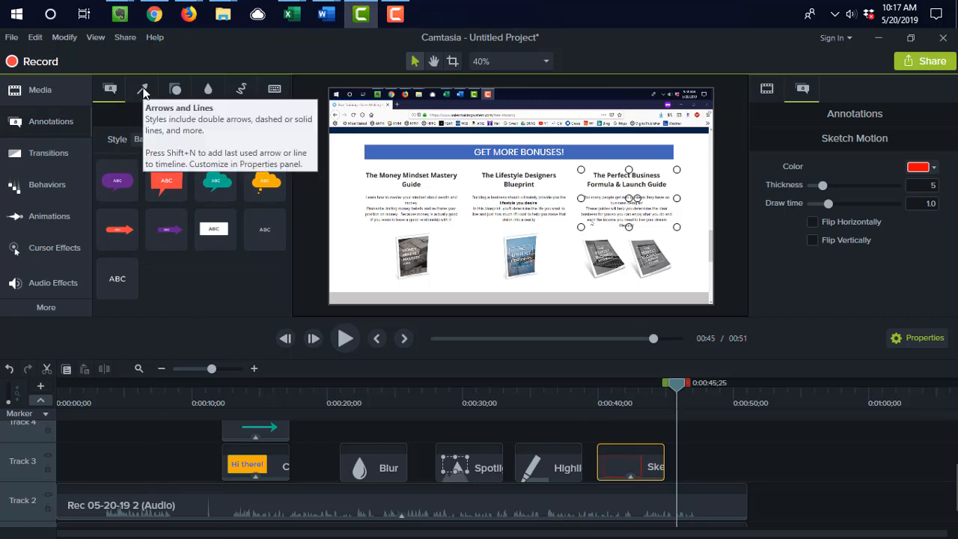
Show the behavior presets and move the playhead back to 0:00:09;28, ahead of the Hi there! callout clip.
click(143, 91)
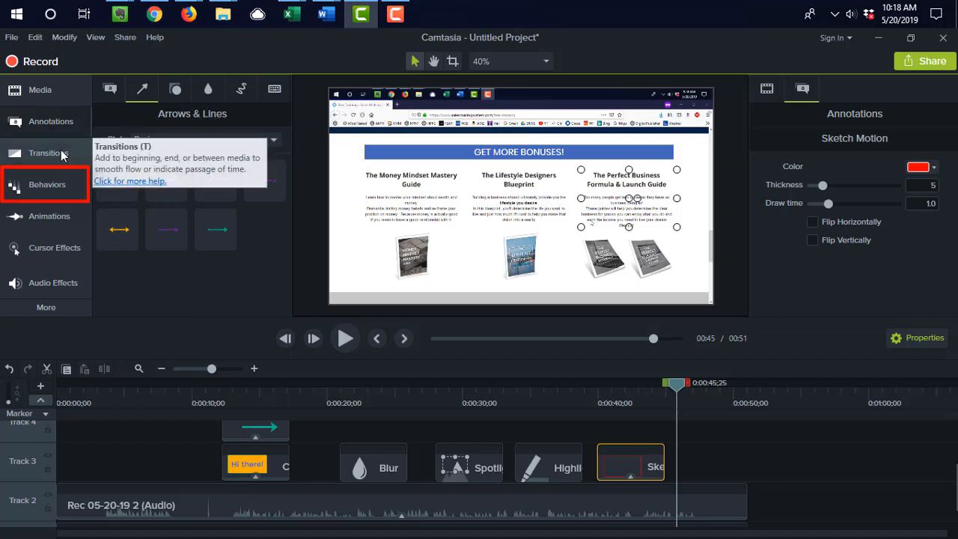
click(39, 183)
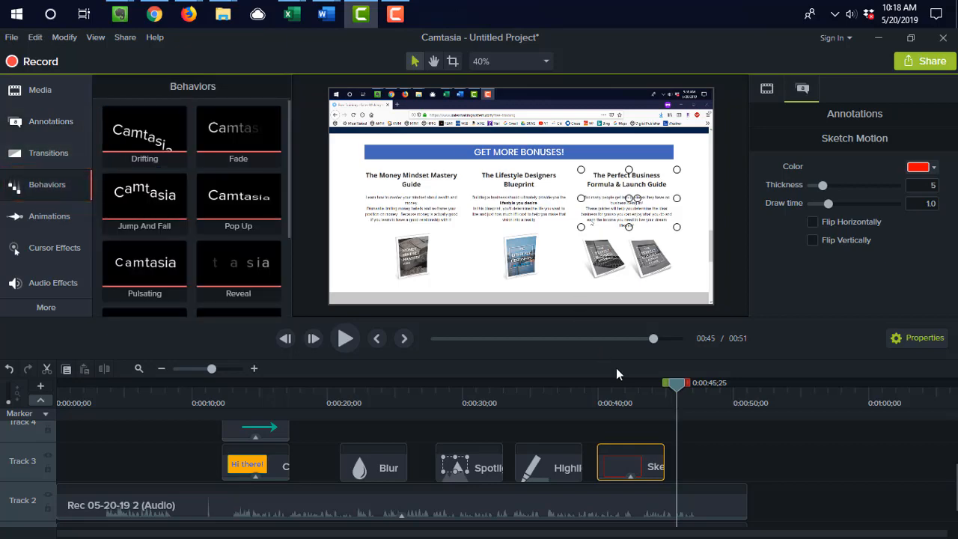
mouse_move(666, 382)
mouse_down()
mouse_move(174, 408)
mouse_move(590, 447)
mouse_move(319, 470)
mouse_up()
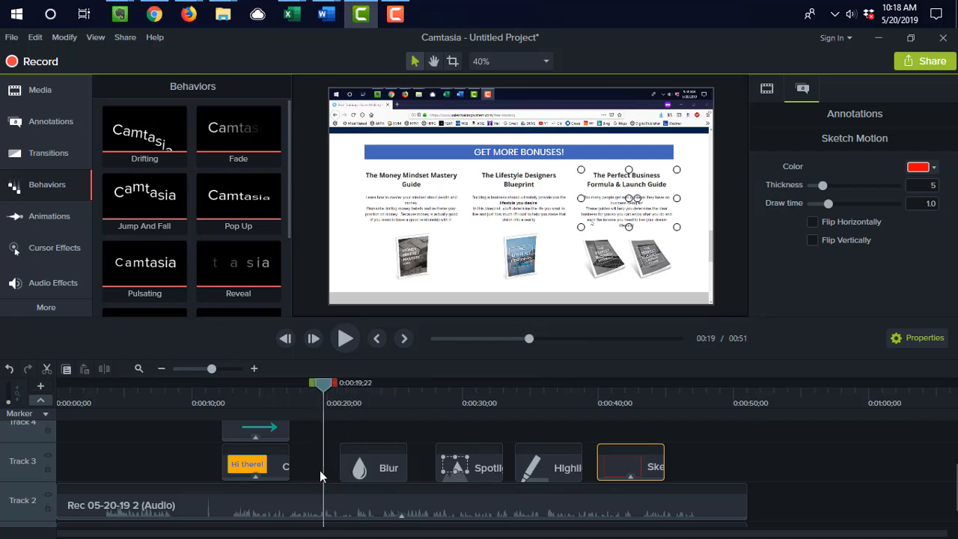
drag(320, 470, 193, 480)
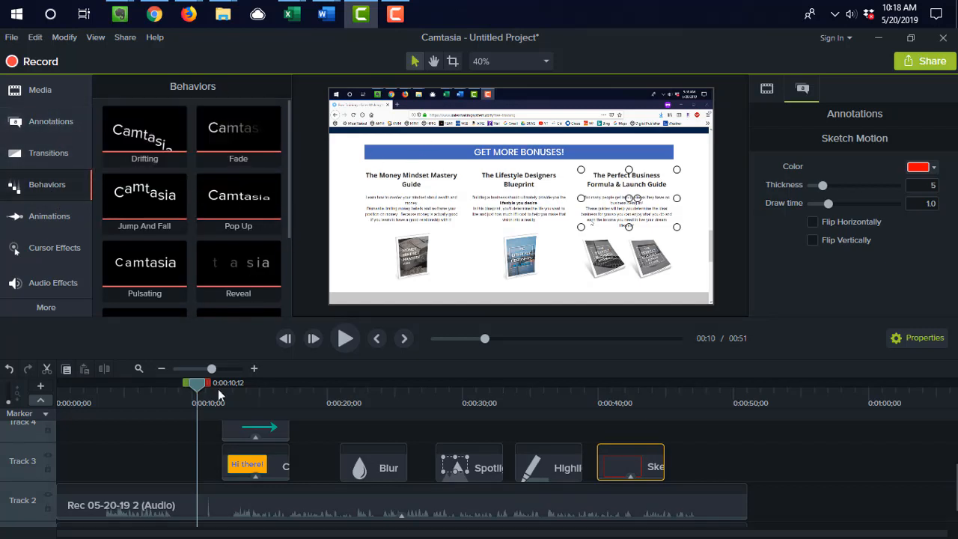
drag(200, 382, 190, 443)
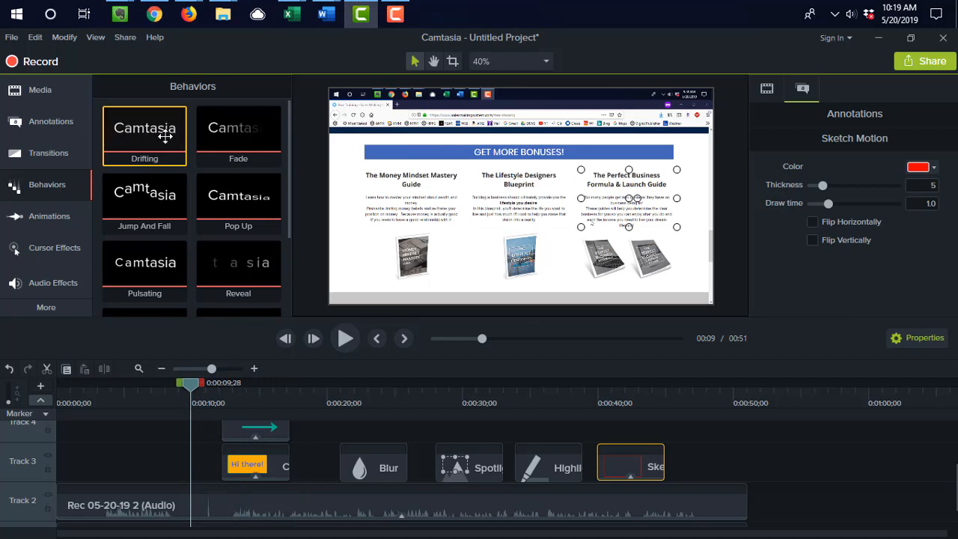
drag(164, 136, 216, 304)
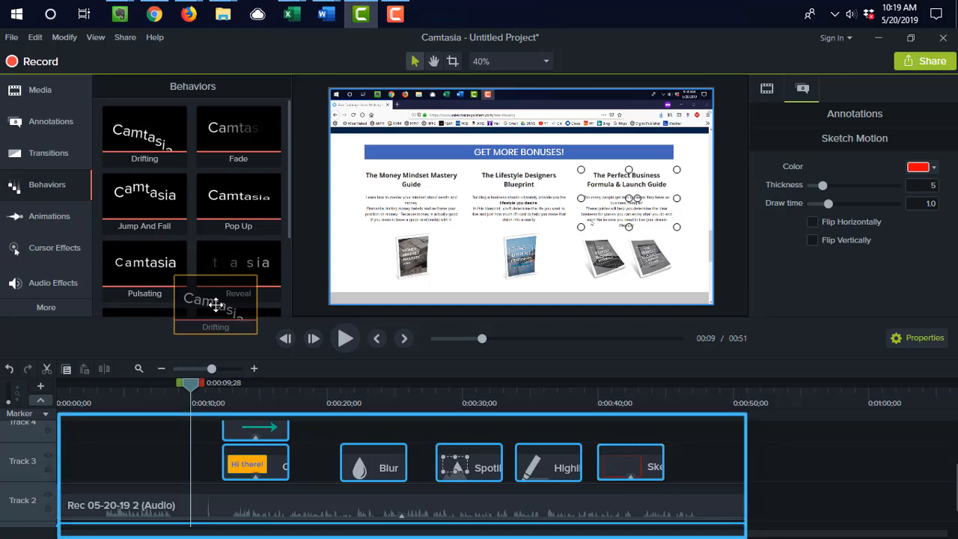
drag(216, 304, 215, 304)
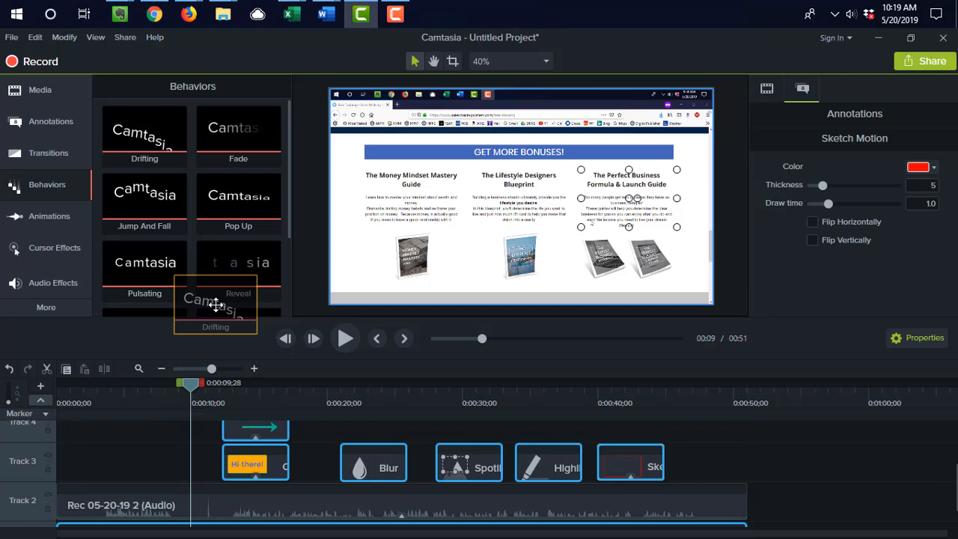
drag(215, 304, 263, 463)
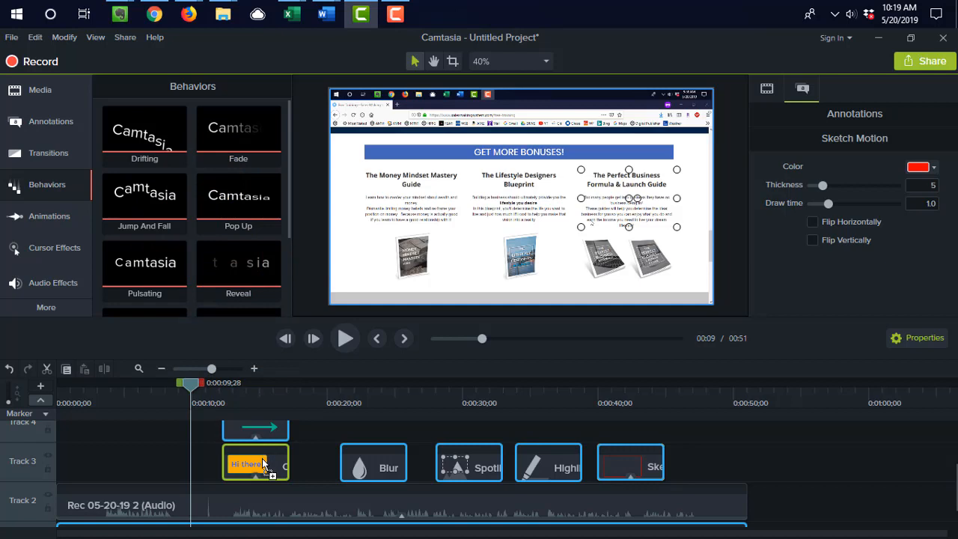
drag(262, 458, 200, 176)
Place the playhead at 0:00:14;13 over the callouts and apply the Drifting behavior to the green arrow clip on Track 4.
drag(190, 385, 250, 389)
mouse_move(139, 133)
mouse_down()
mouse_move(478, 181)
mouse_move(488, 192)
mouse_move(282, 134)
mouse_move(147, 146)
mouse_up()
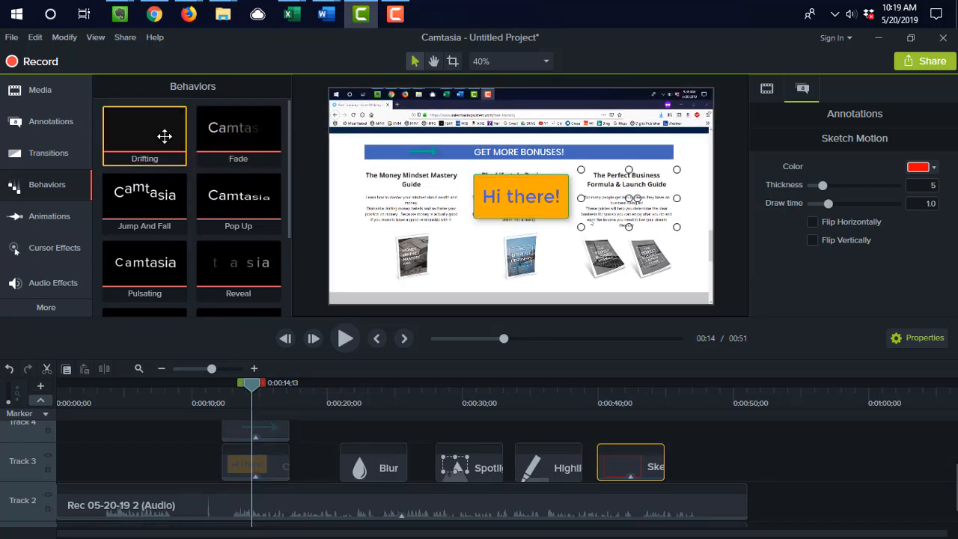
drag(162, 141, 276, 437)
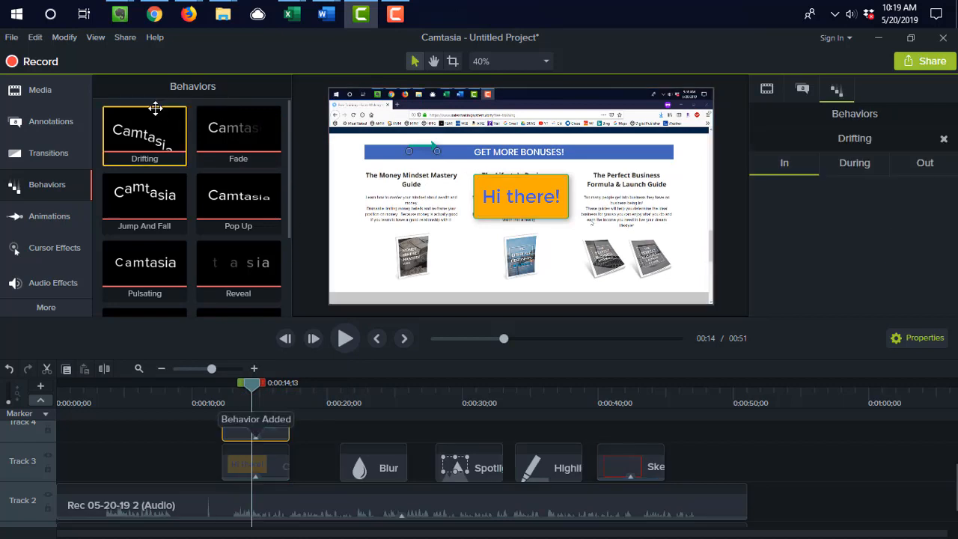
Apply the Fade behavior to the Hi there! callout and the Jump And Fall behavior to the Blur clip.
drag(218, 139, 488, 188)
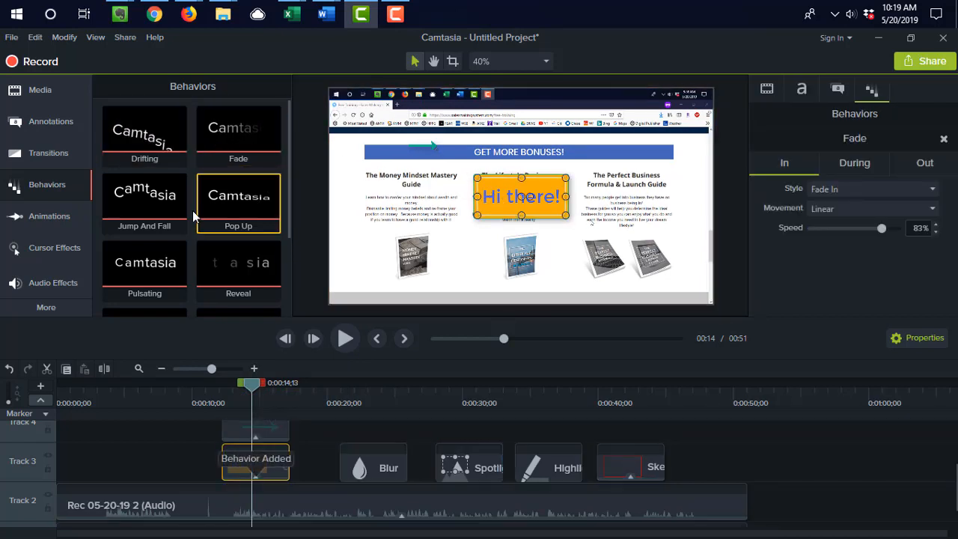
drag(168, 212, 380, 461)
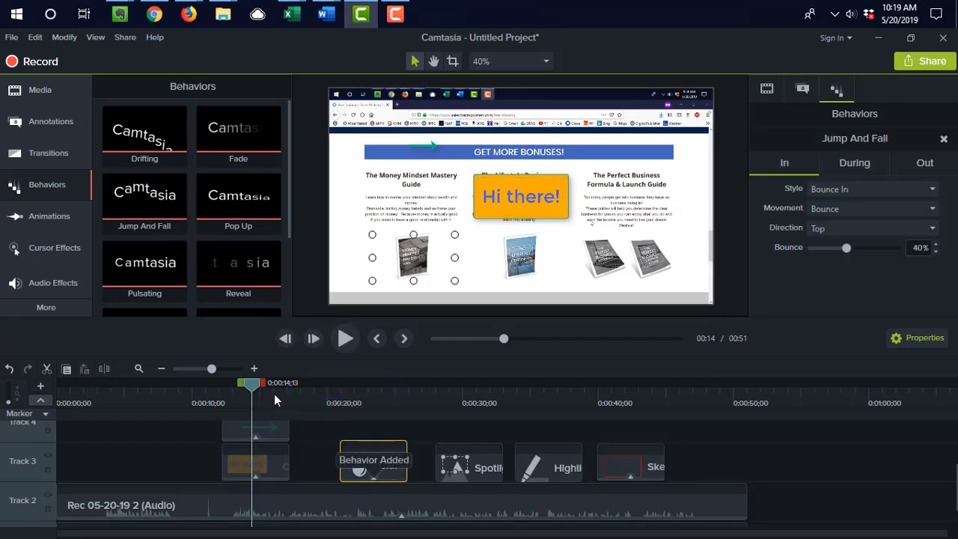
Move the arrow clip to Track 3 ahead of the Hi there! callout and shift the Track 3 clips so the arrow starts at about 13 seconds.
drag(253, 386, 209, 395)
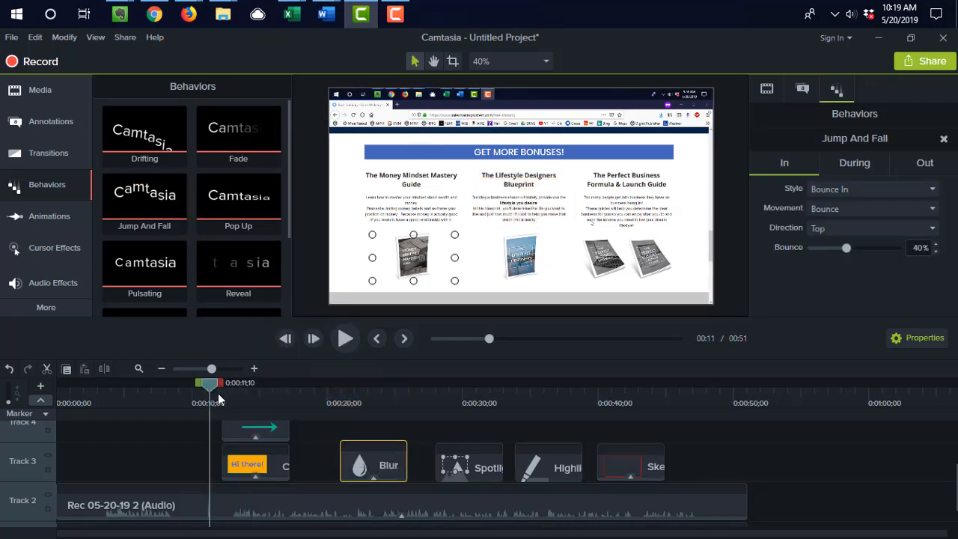
drag(264, 428, 178, 482)
drag(185, 392, 134, 406)
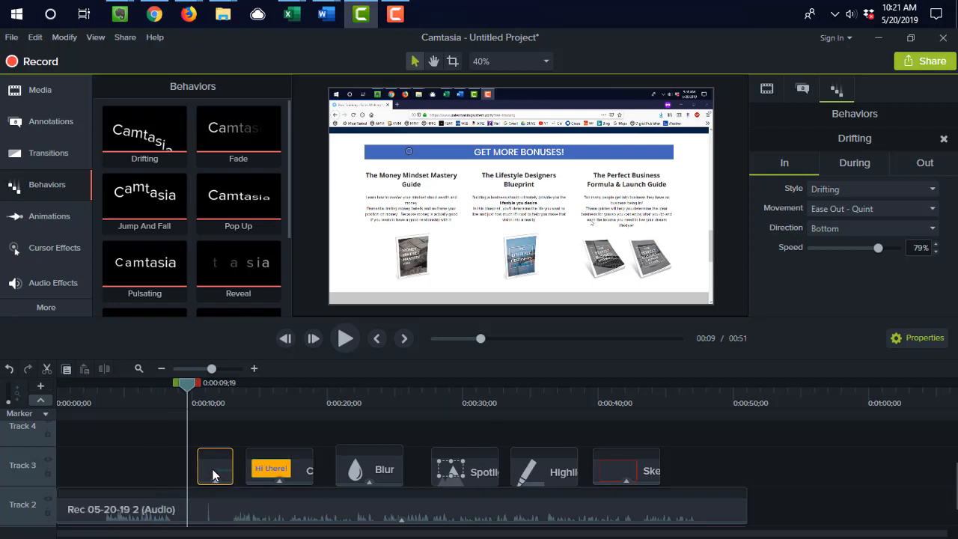
mouse_move(207, 470)
mouse_down()
mouse_move(218, 469)
mouse_move(209, 469)
mouse_up()
drag(217, 476, 253, 482)
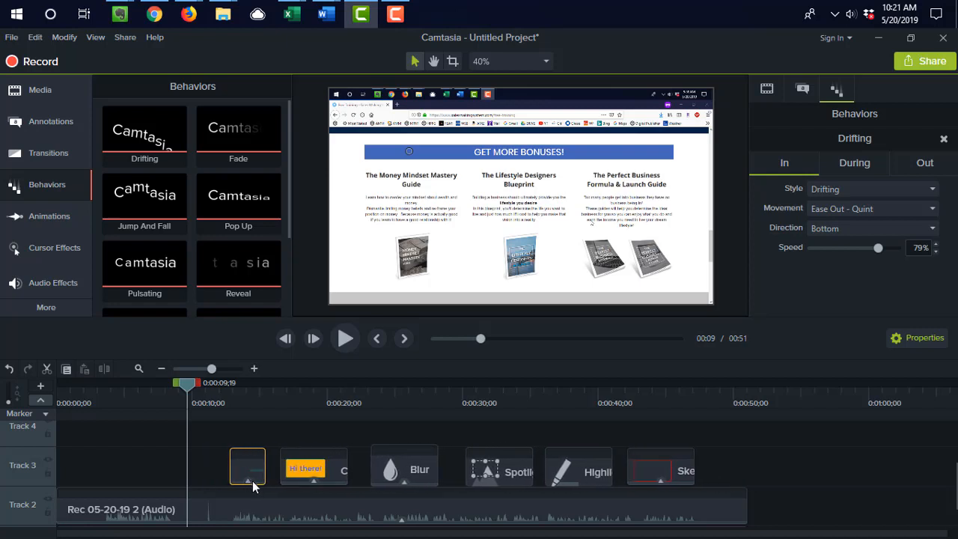
Play back the annotation behaviors from 0:00:12;08, pause at 0:00:29;11, and look through the remaining behavior presets.
click(212, 467)
drag(190, 385, 225, 395)
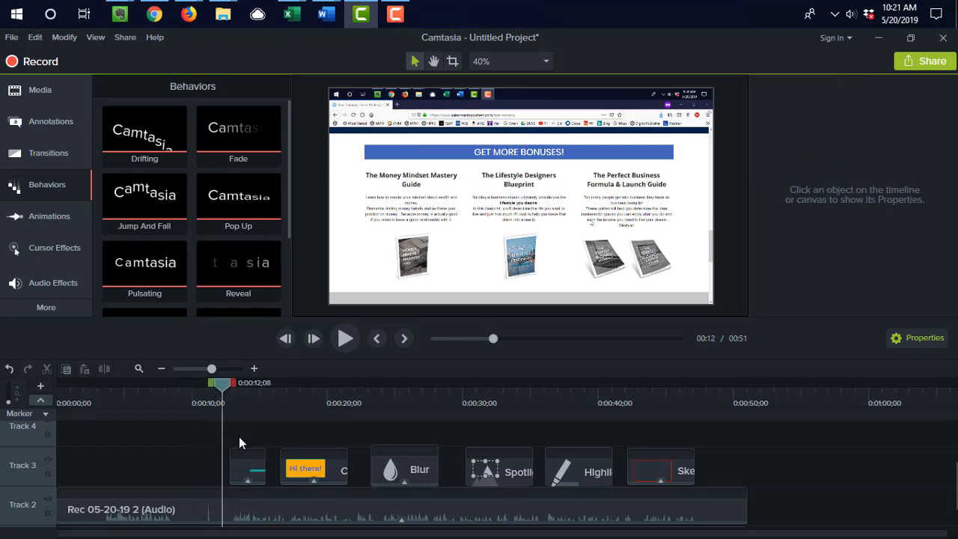
key(space)
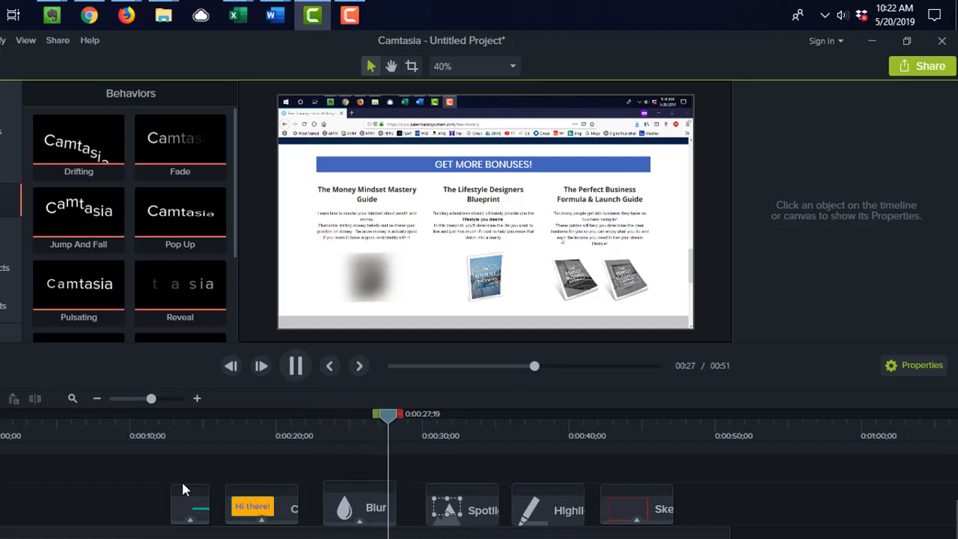
key(space)
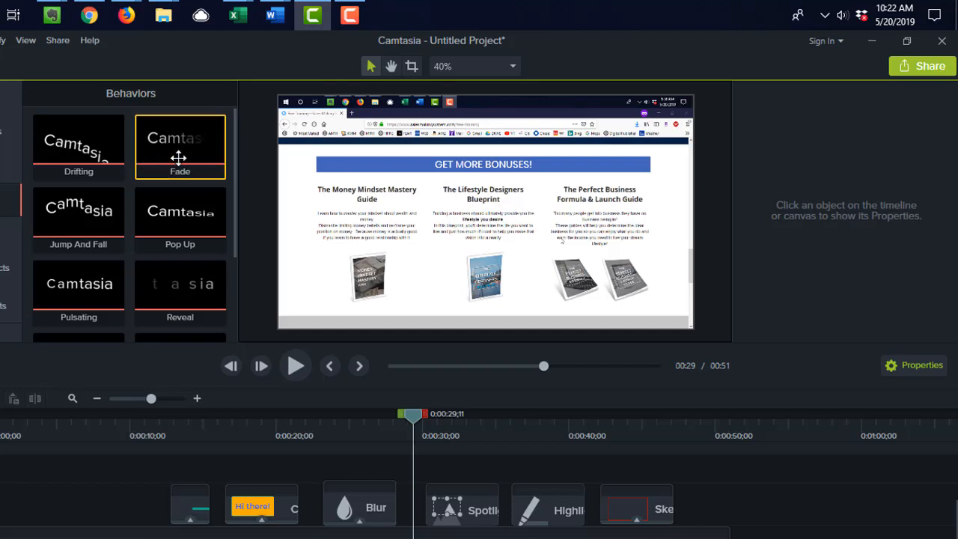
mouse_move(233, 187)
mouse_down()
mouse_move(230, 283)
mouse_move(237, 205)
mouse_up()
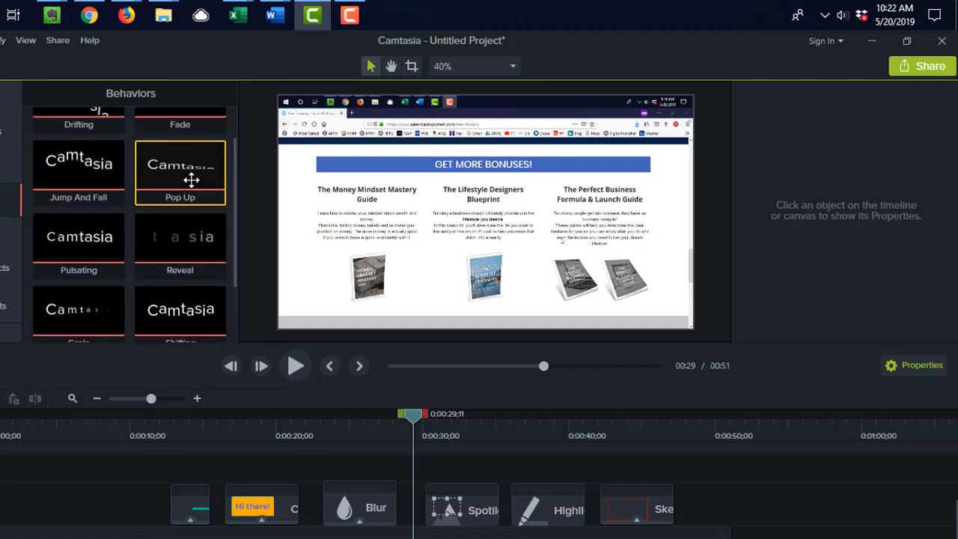
scroll(120, 247, down, 1)
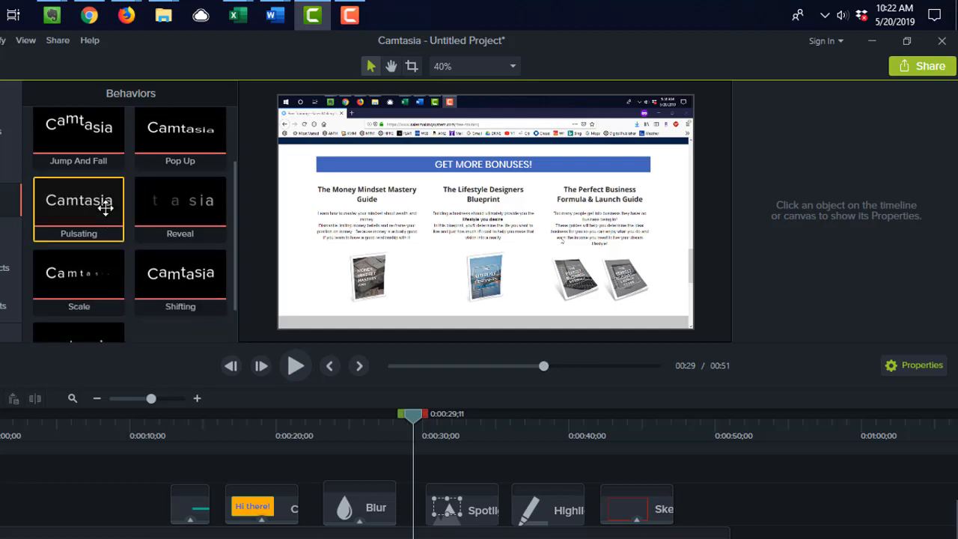
scroll(112, 222, down, 1)
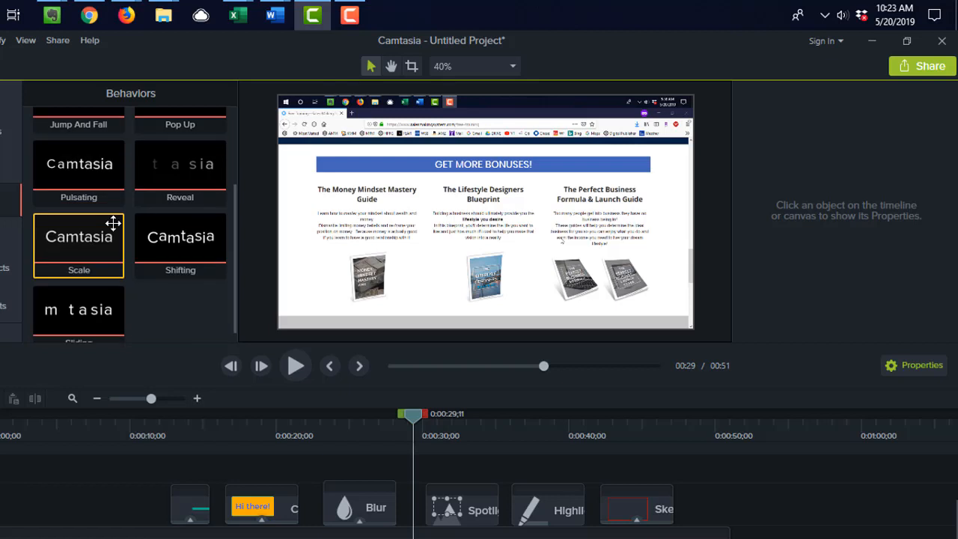
Delete all the annotation clips on Track 3, from the arrow to the Sketch Motion square.
click(199, 513)
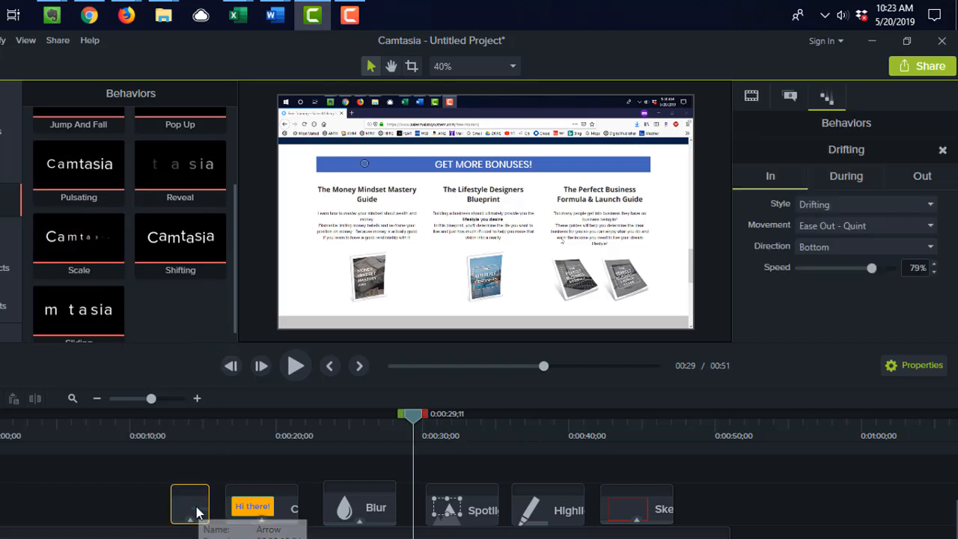
click(150, 473)
drag(168, 482, 666, 509)
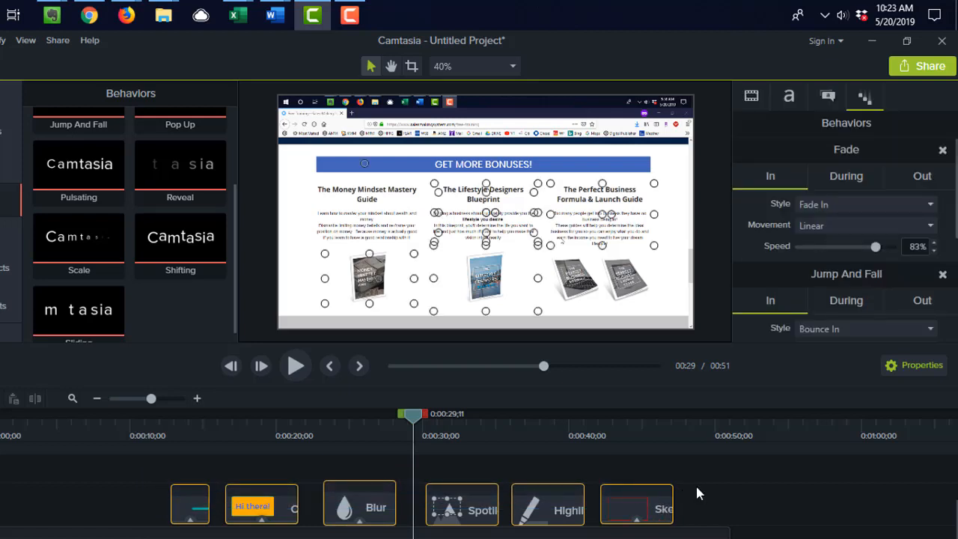
key(Delete)
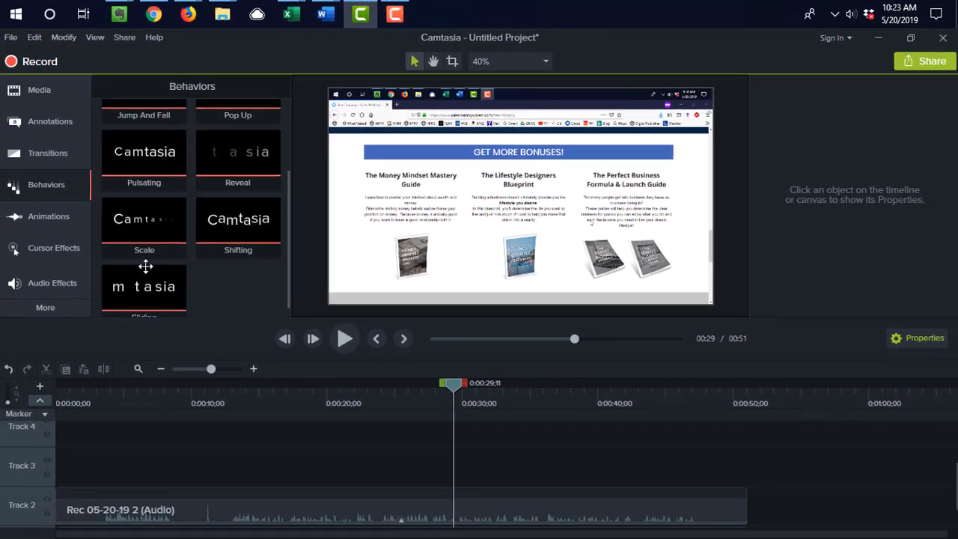
Show the animation presets, play the recording from 0:00:17;24, and stop with the playhead at 0:00:25;19 on the enlarged timeline.
click(62, 219)
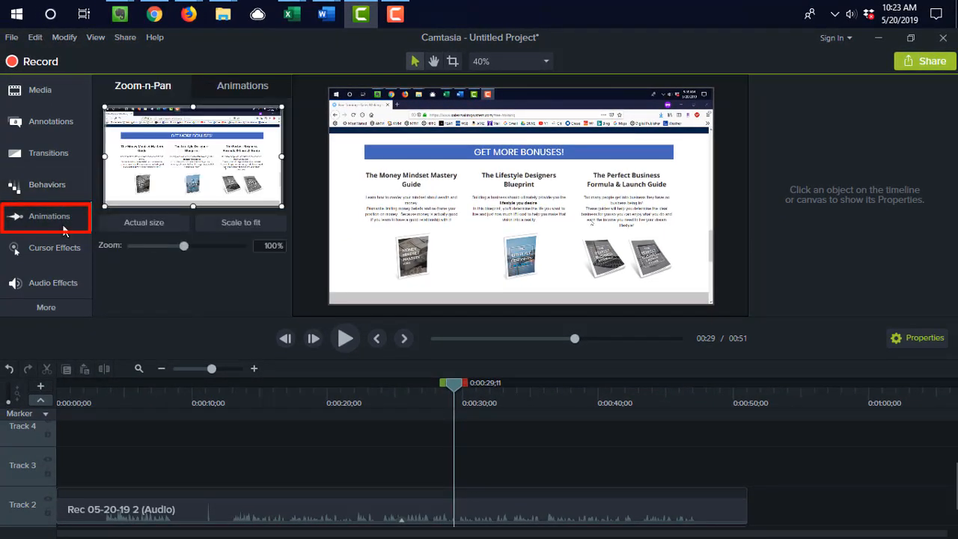
click(237, 88)
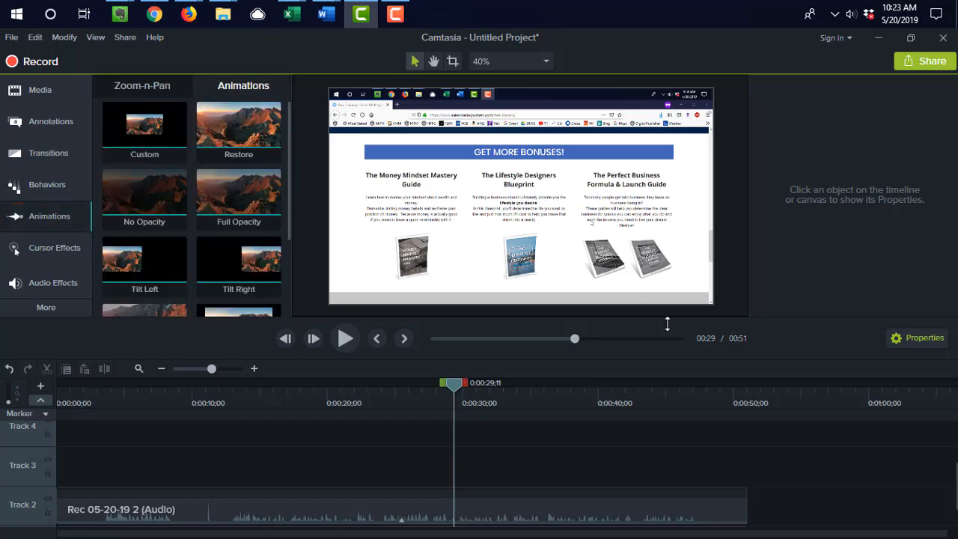
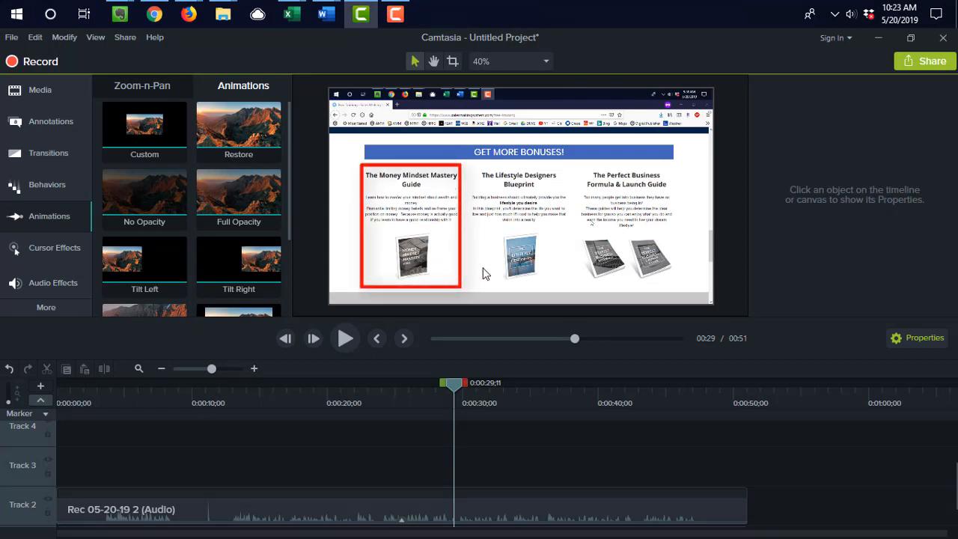
drag(452, 385, 297, 422)
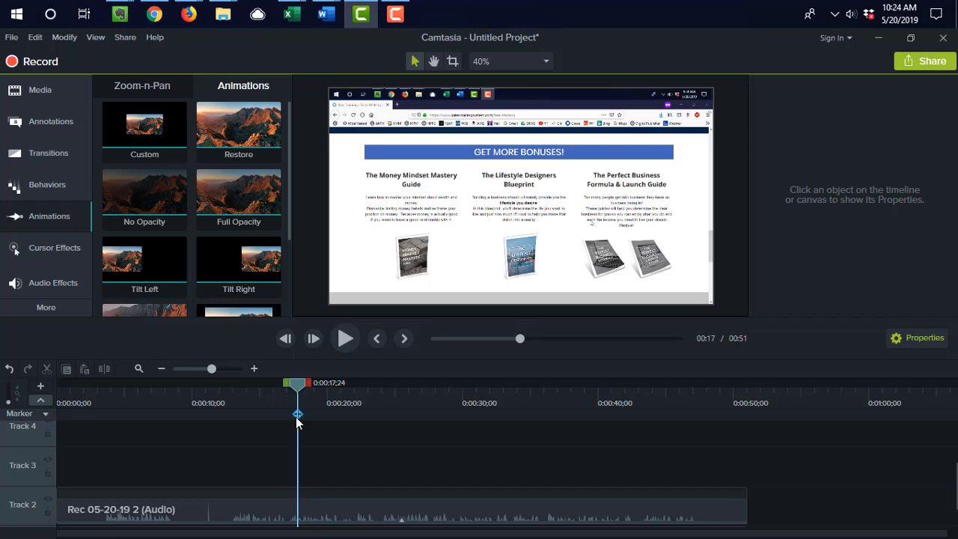
key(space)
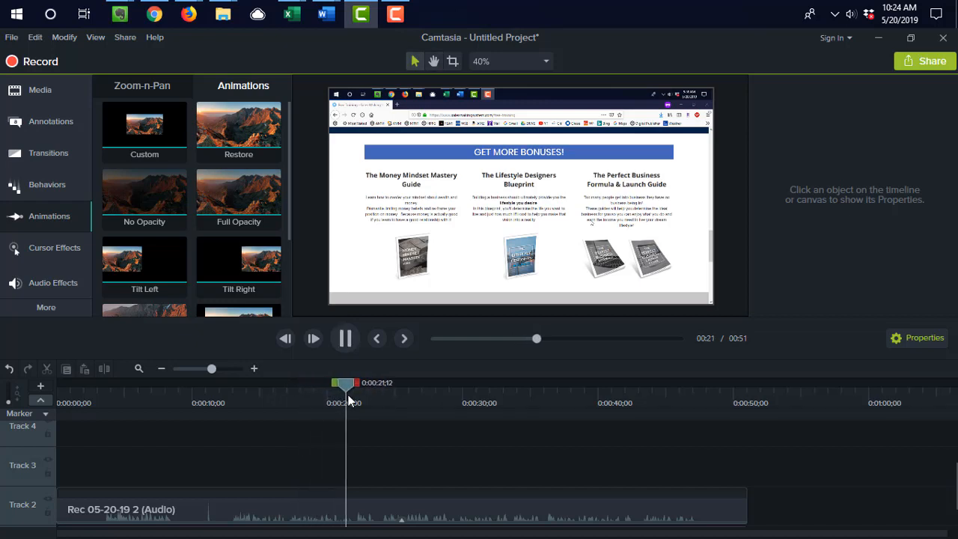
click(251, 369)
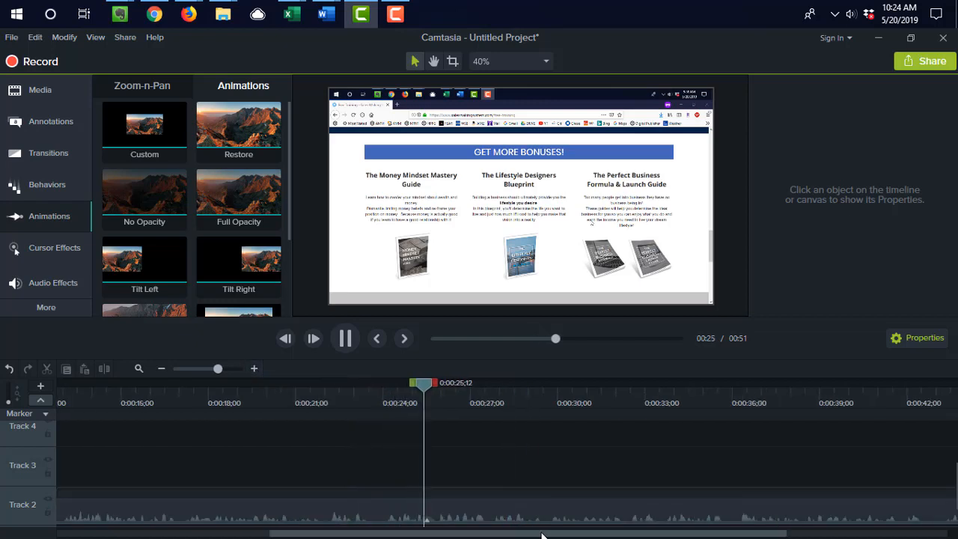
key(space)
drag(410, 384, 397, 408)
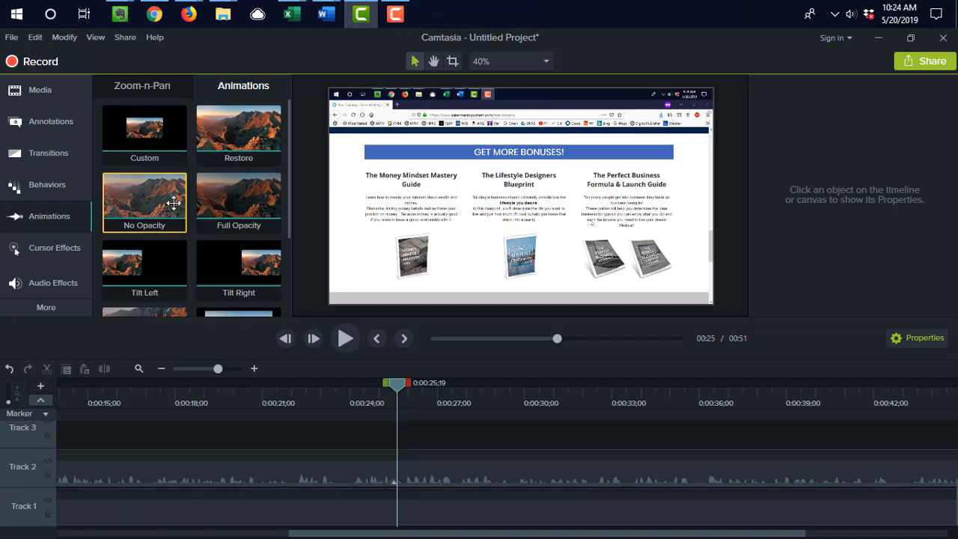
Apply the Scale Up animation to the screen recording on Track 1 at the 0:00:25;19 playhead position.
scroll(174, 203, down, 3)
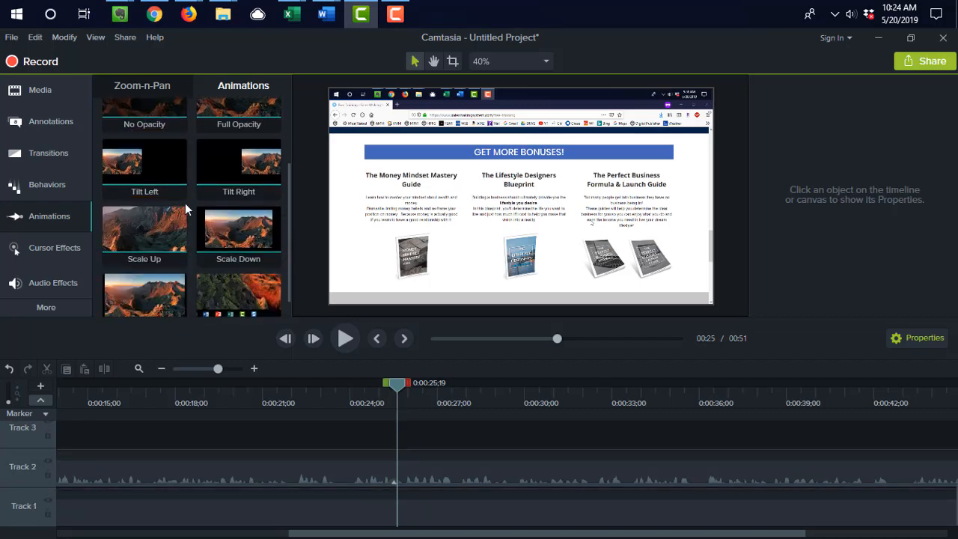
scroll(229, 154, up, 3)
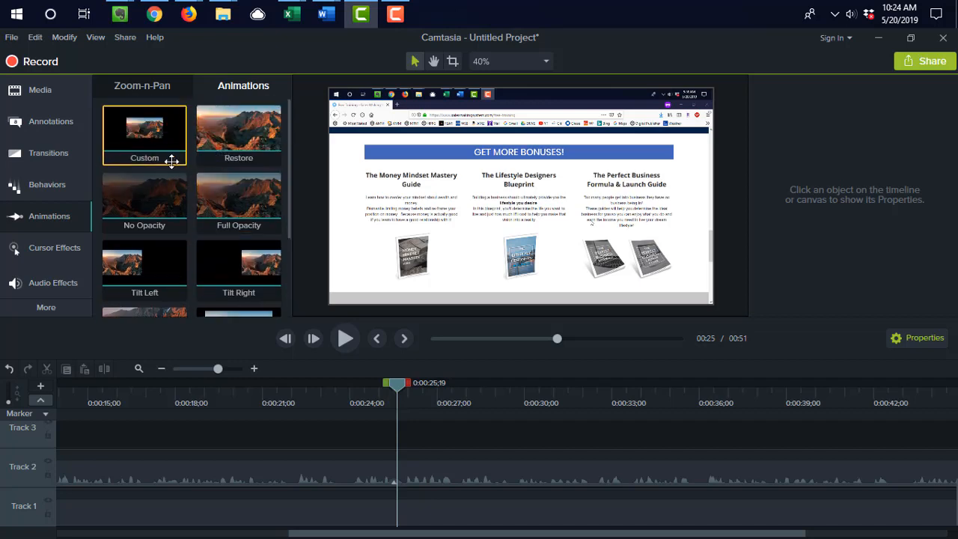
scroll(171, 160, down, 2)
scroll(171, 160, down, 2)
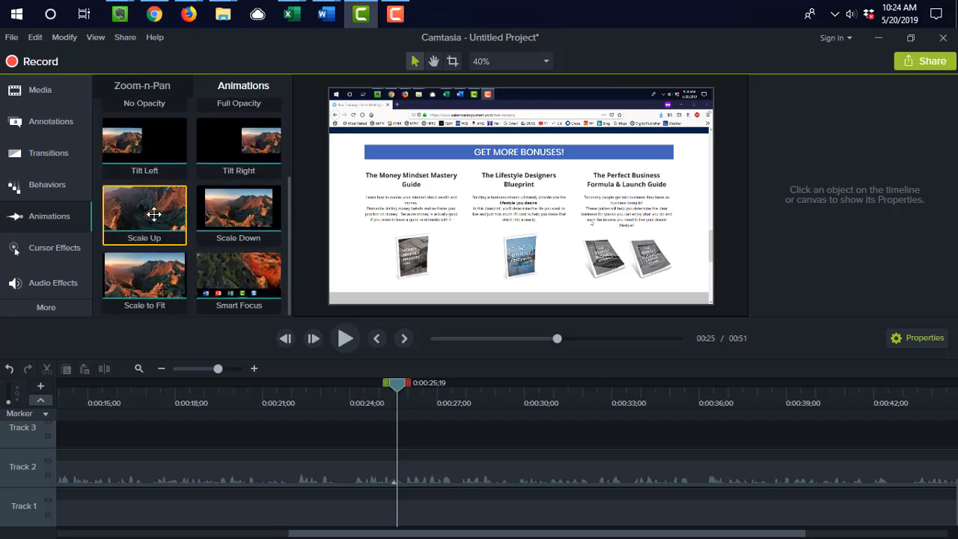
mouse_move(153, 215)
mouse_down()
mouse_move(217, 224)
mouse_move(374, 514)
mouse_move(396, 510)
mouse_up()
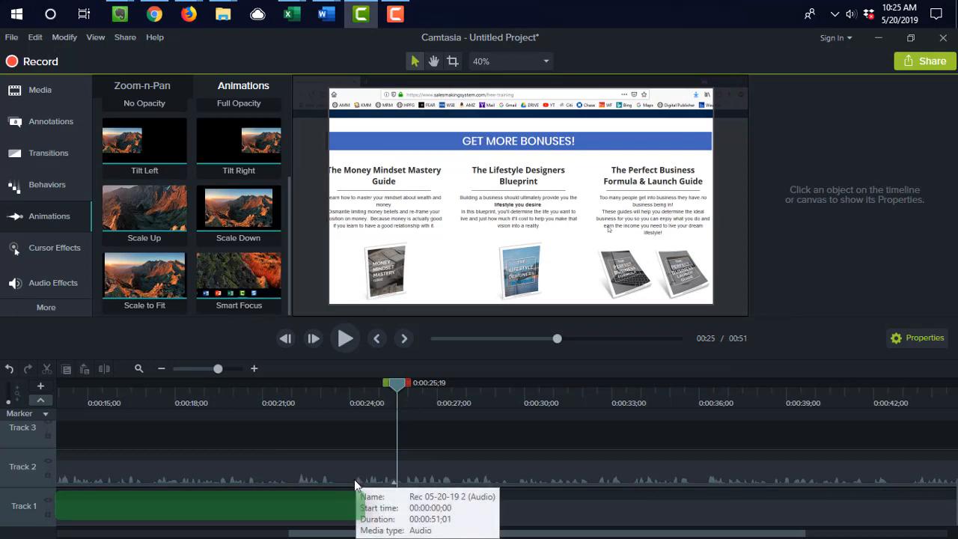
Lengthen the Scale Up animation on Track 1 to end at 0:00:26;03 and select its end point.
click(353, 487)
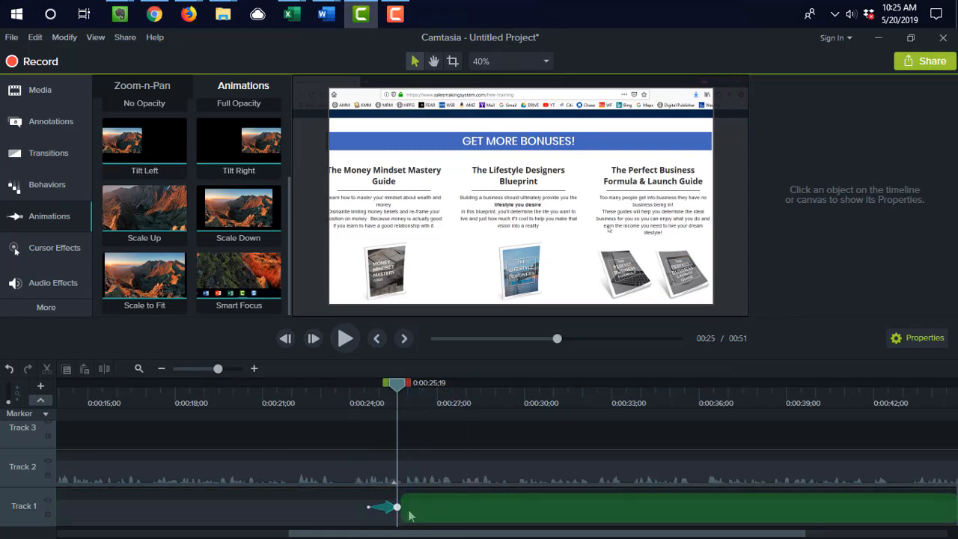
drag(397, 384, 399, 509)
drag(412, 387, 331, 389)
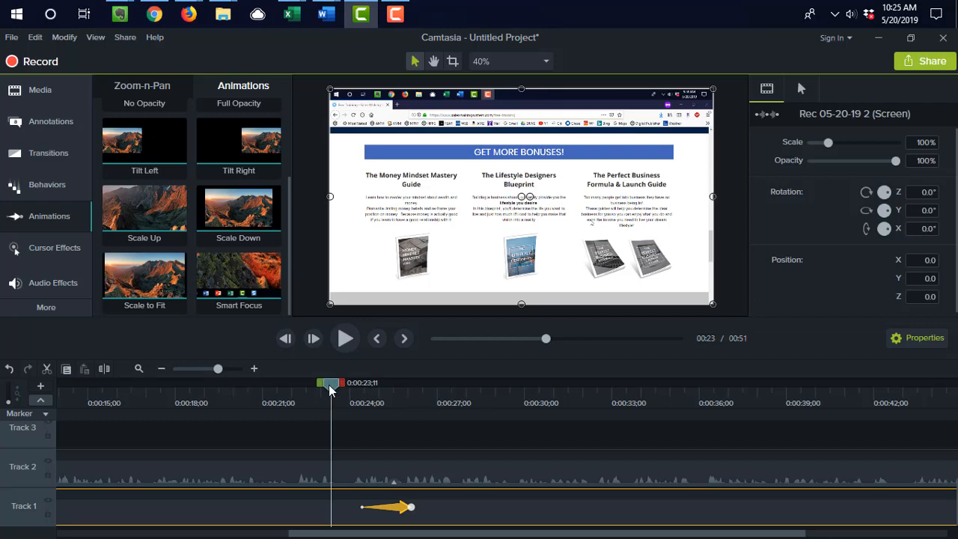
click(402, 511)
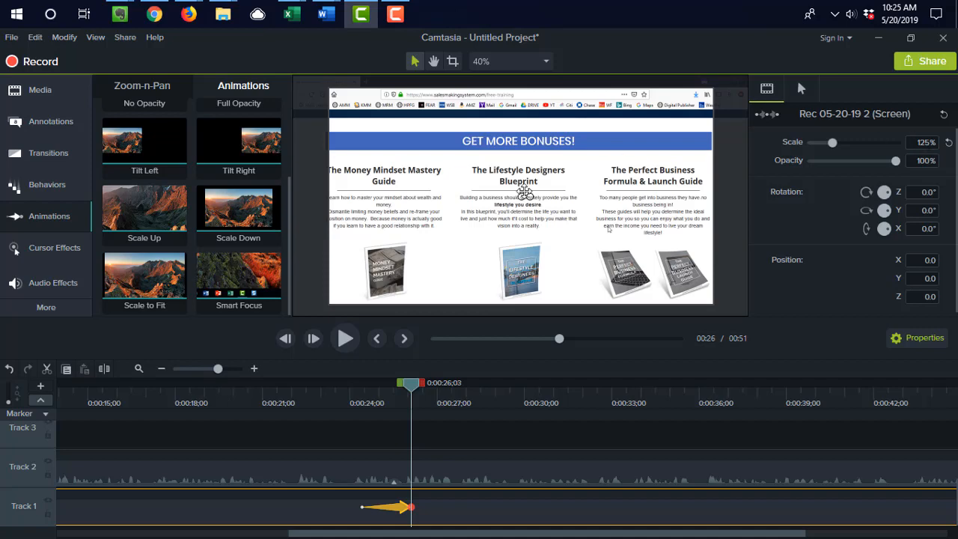
Scale the screen recording to 179.1% and position it at X 539.2, Y 213.6, framing The Money Mindset Mastery Guide.
drag(429, 237, 481, 212)
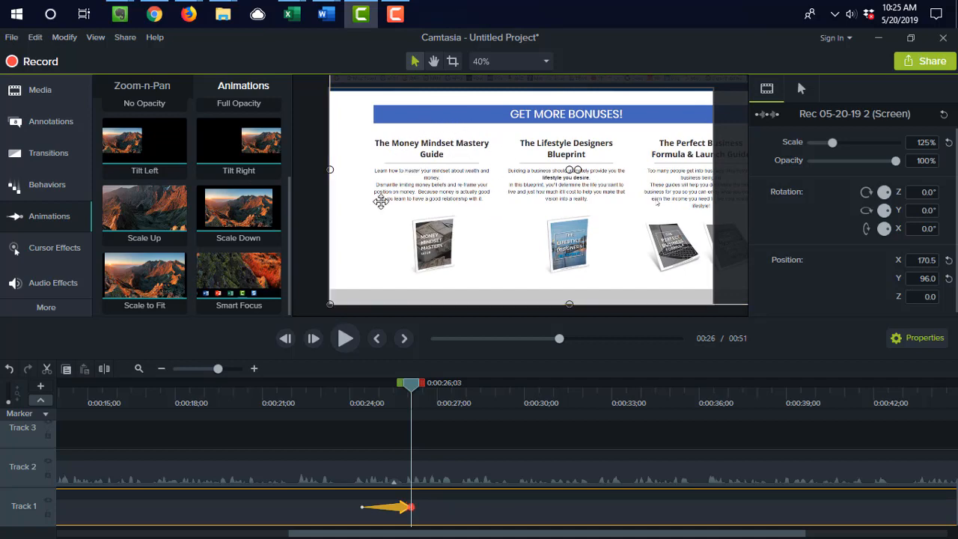
drag(502, 186, 518, 198)
drag(458, 207, 470, 199)
drag(831, 147, 841, 145)
drag(526, 213, 594, 175)
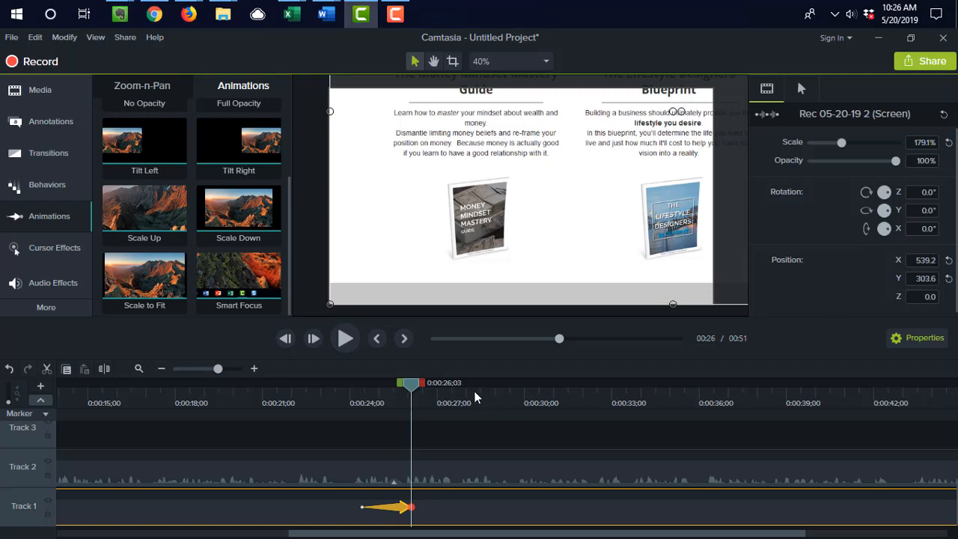
mouse_move(414, 387)
mouse_down()
mouse_move(349, 396)
mouse_move(424, 395)
mouse_up()
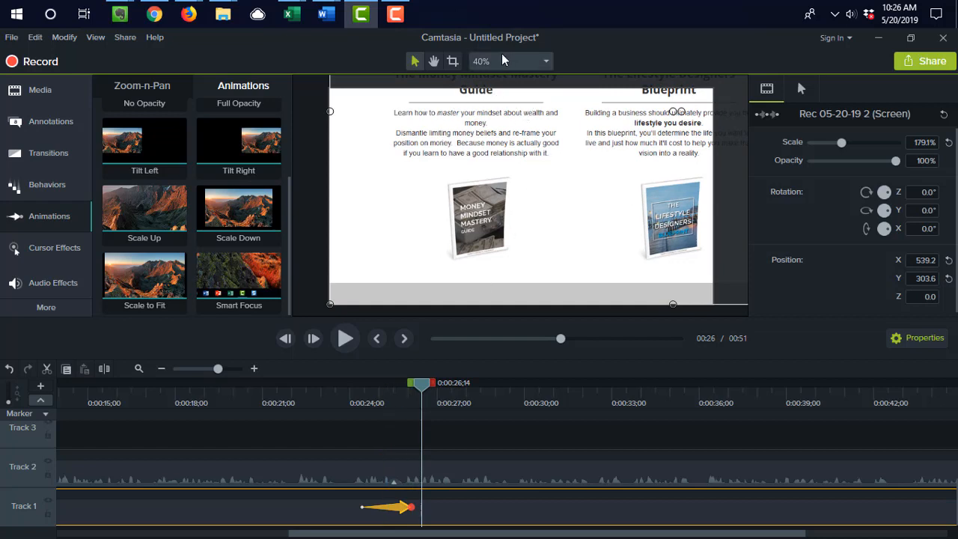
drag(529, 144, 534, 169)
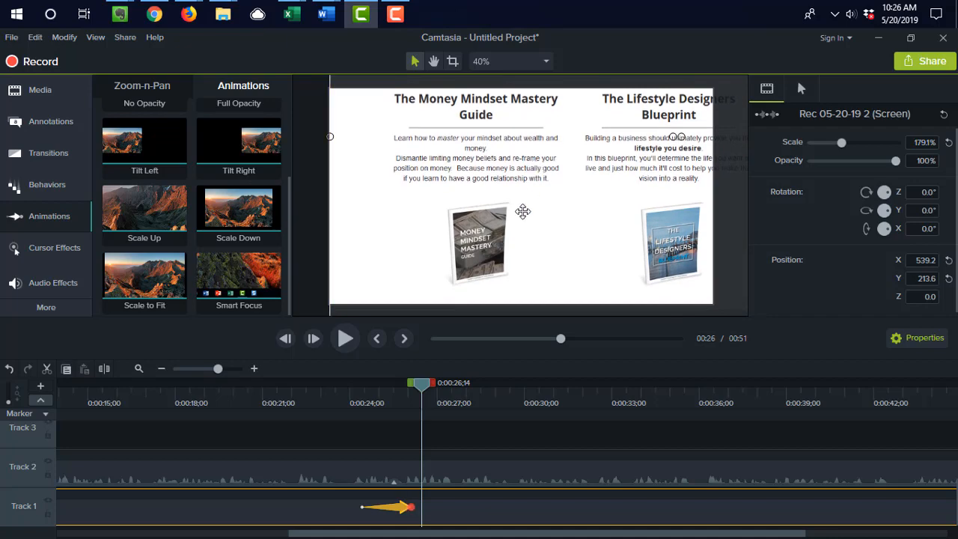
Play back the zoom-in from 0:00:23;28 and pause at 0:00:27;22.
drag(421, 382, 348, 396)
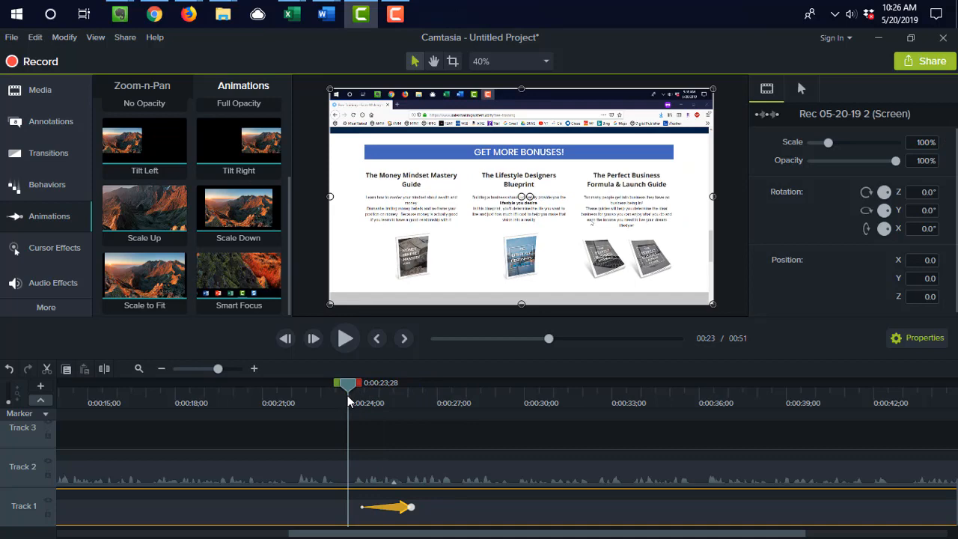
key(space)
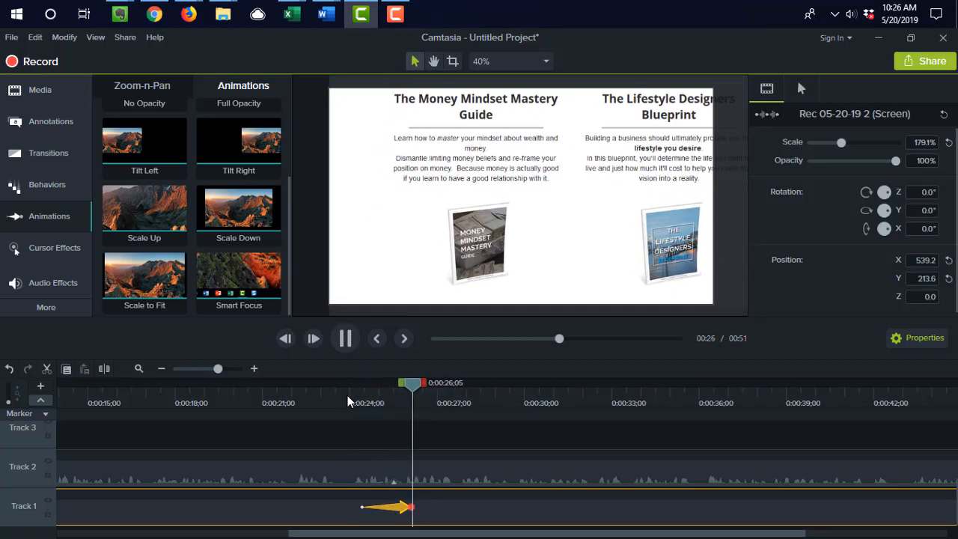
key(space)
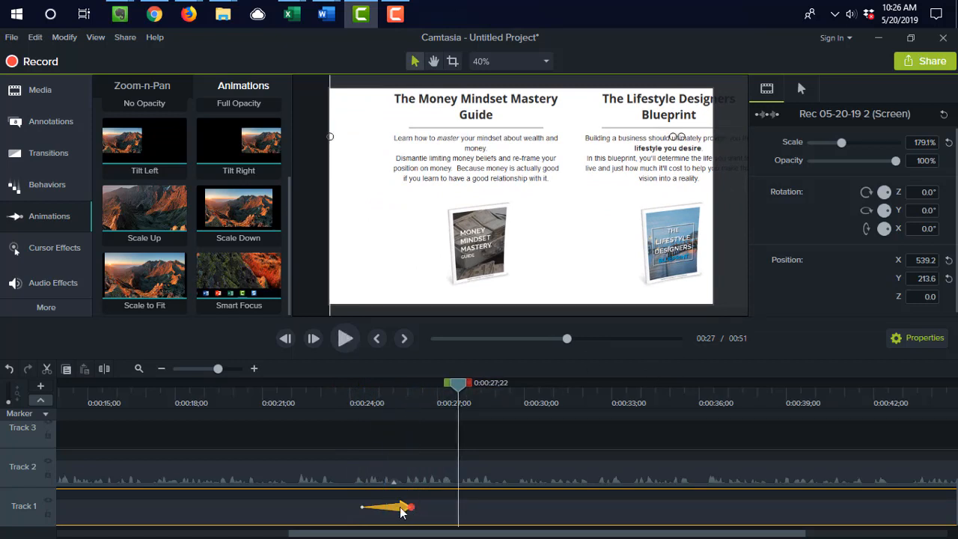
Shift the zoom animation to start at 0:00:25;06 and end at about 0:00:27, and show its easing options.
mouse_move(402, 511)
mouse_down()
mouse_move(446, 510)
mouse_move(384, 508)
mouse_up()
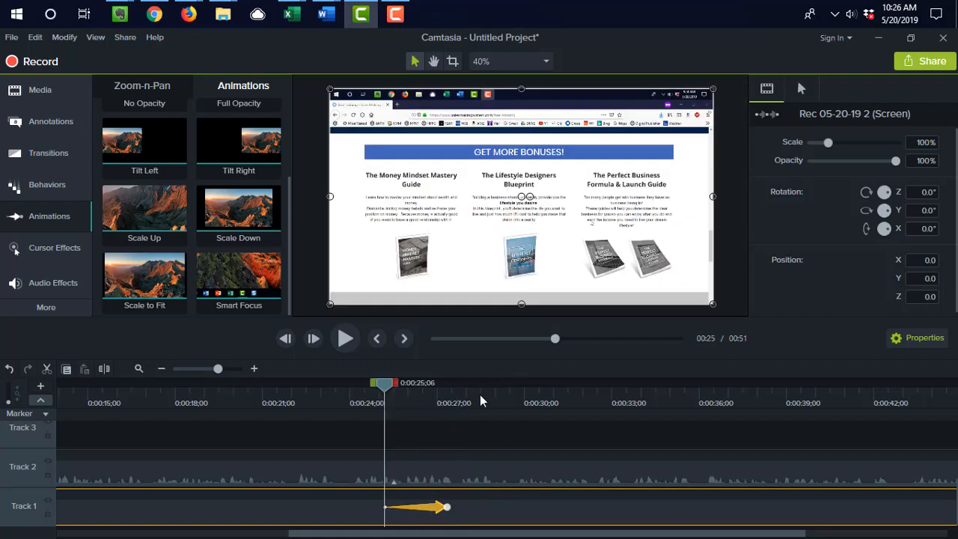
right_click(434, 509)
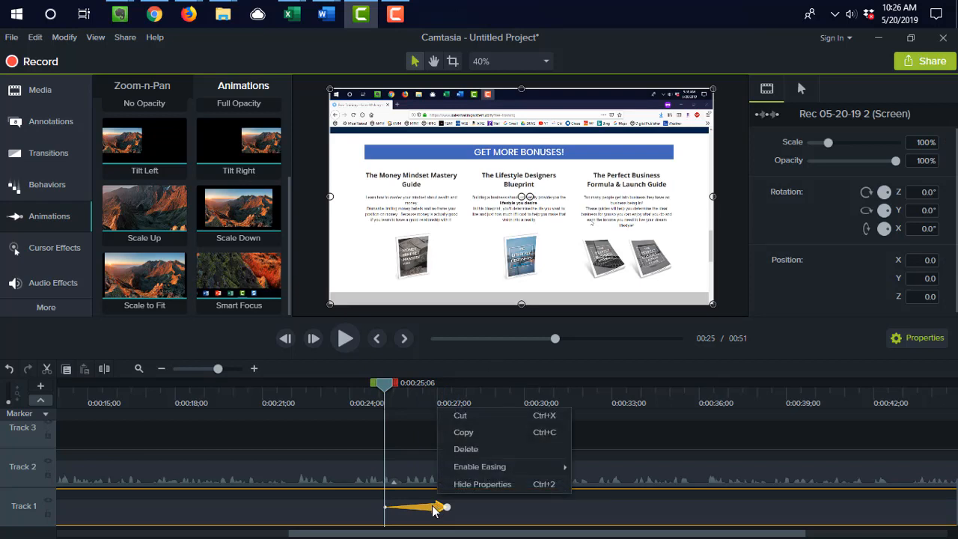
mouse_move(485, 472)
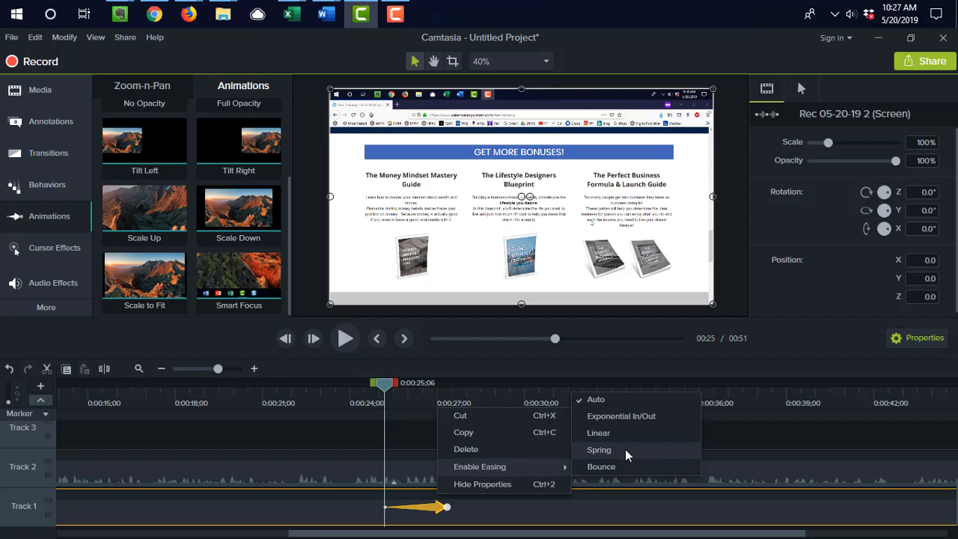
Close the easing options unchanged, play the longer zoom from about 0:00:25, and pause at 0:00:28;04.
click(381, 388)
key(space)
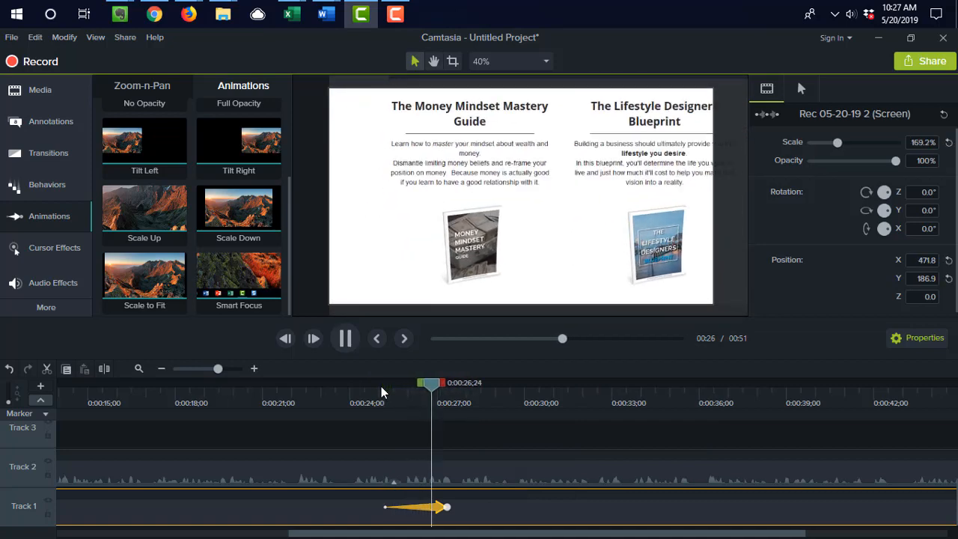
key(space)
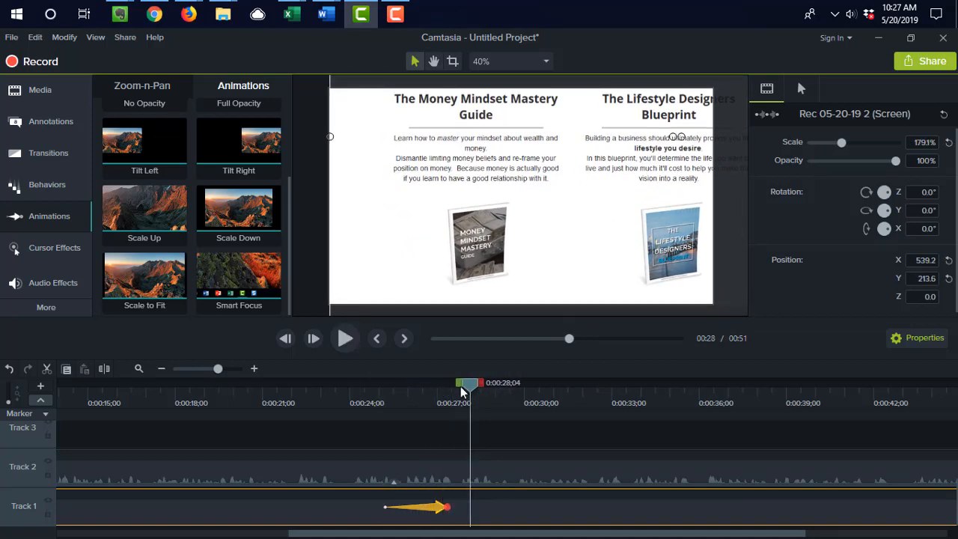
Add a Custom animation ending at 0:00:28;10 on Track 1 and pan to The Lifestyle Designers Blueprint at X 0.0, Y 221.1.
drag(473, 389, 458, 388)
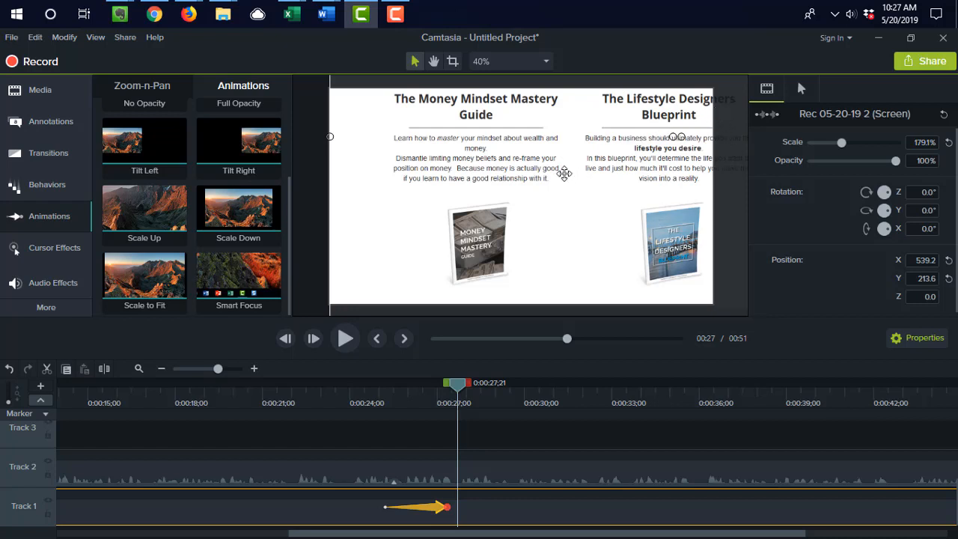
scroll(206, 243, up, 3)
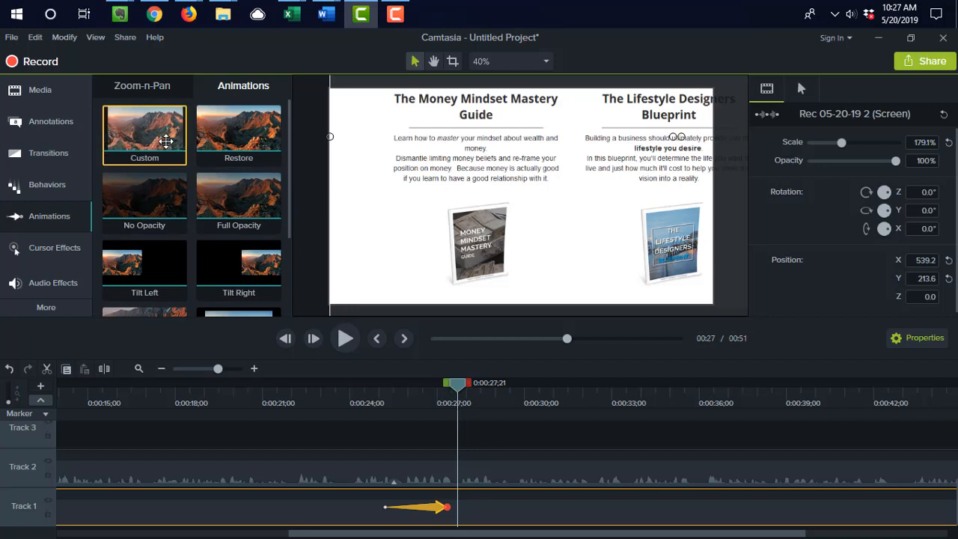
drag(165, 141, 474, 507)
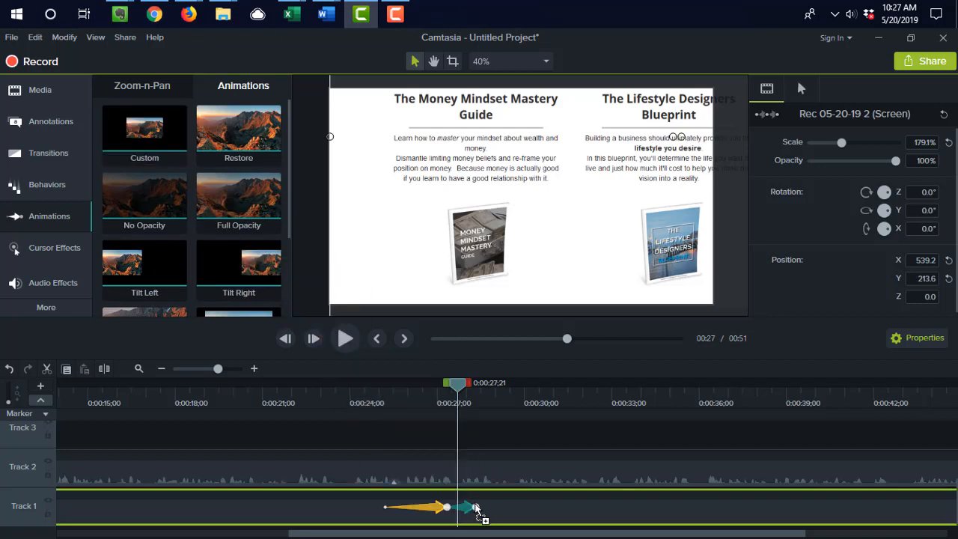
click(476, 508)
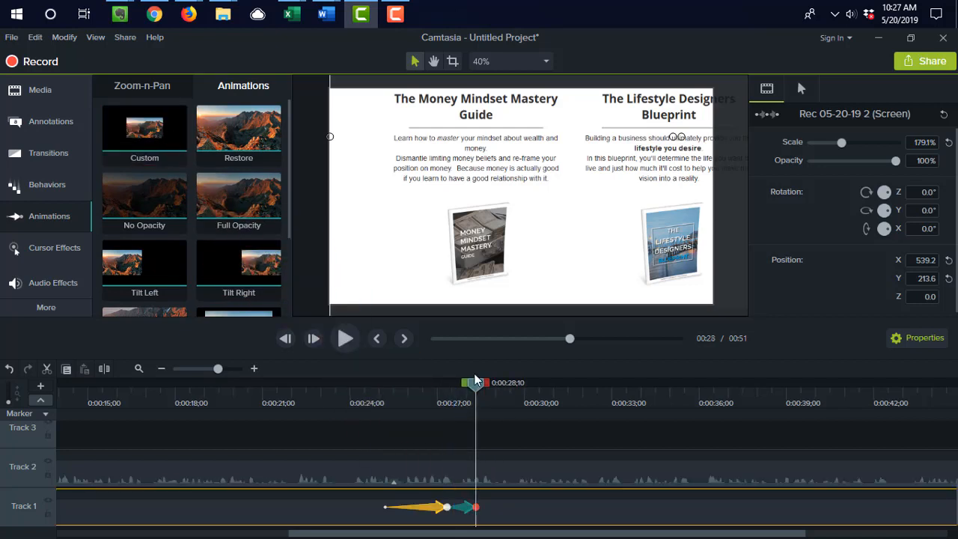
drag(628, 249, 476, 247)
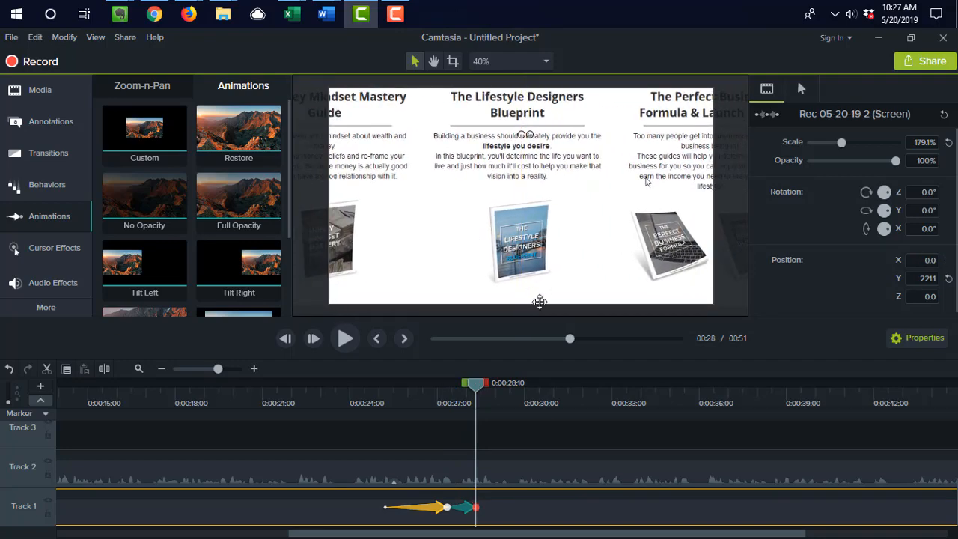
Play both animations from 0:00:24;21, pause at 0:00:29;06, and lengthen the second animation to end at 0:00:29;17.
drag(468, 387, 369, 390)
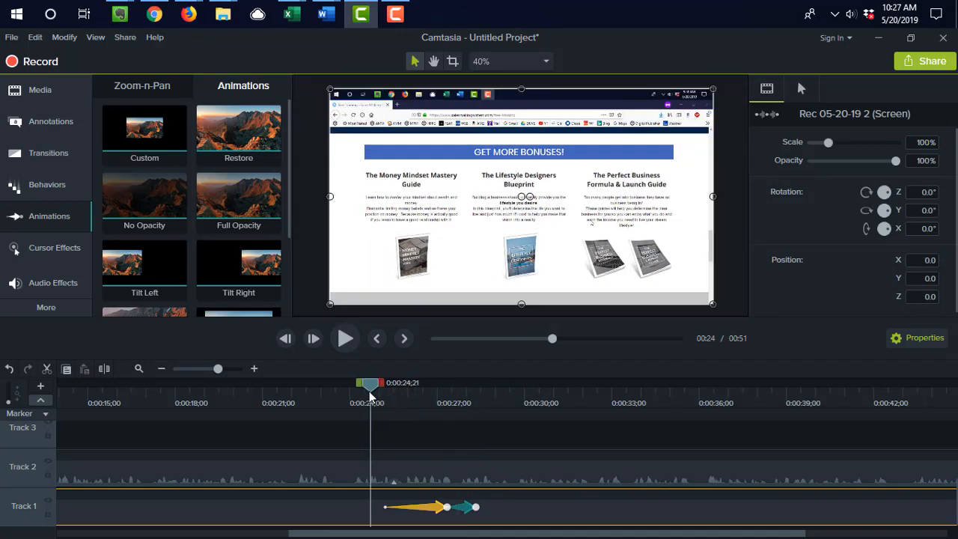
key(space)
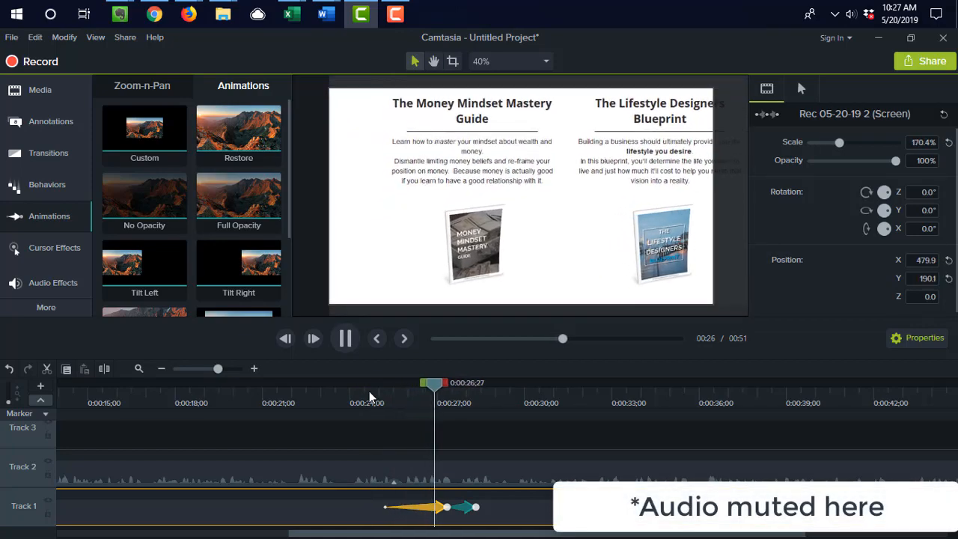
key(space)
key(space)
key(space)
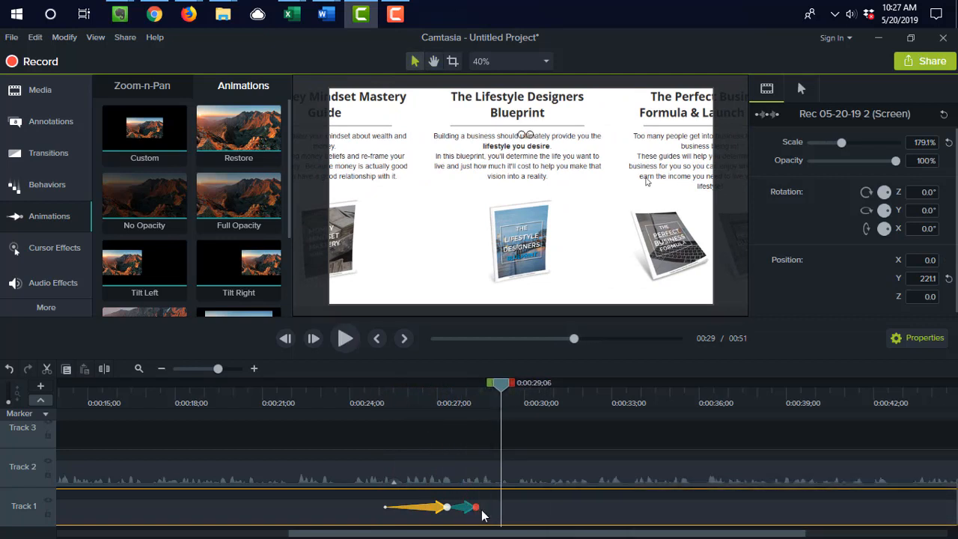
click(478, 508)
drag(478, 508, 512, 508)
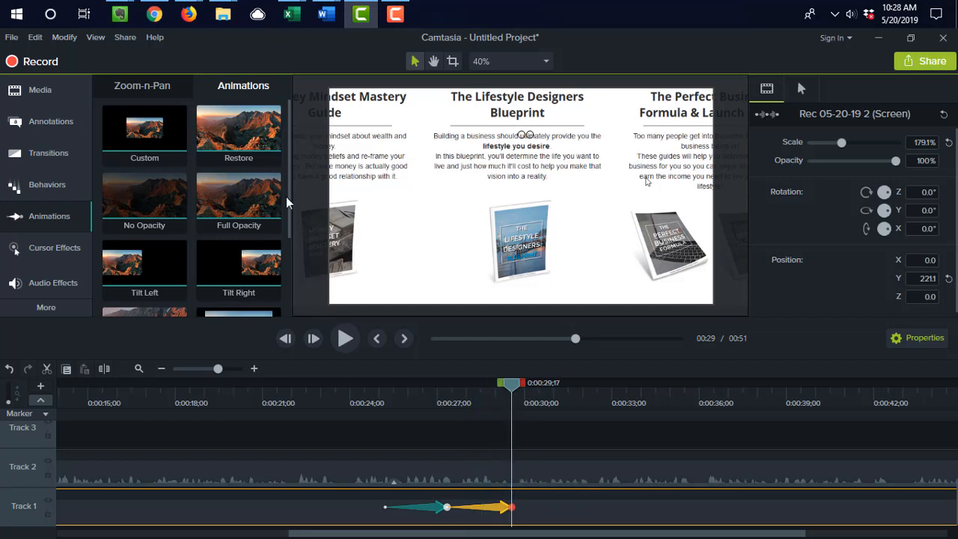
Add a third Custom animation, pan to The Perfect Business Formula & Launch Guide at X -417.5, Y 206.1, and lengthen it to about 0:00:32.
drag(175, 154, 545, 510)
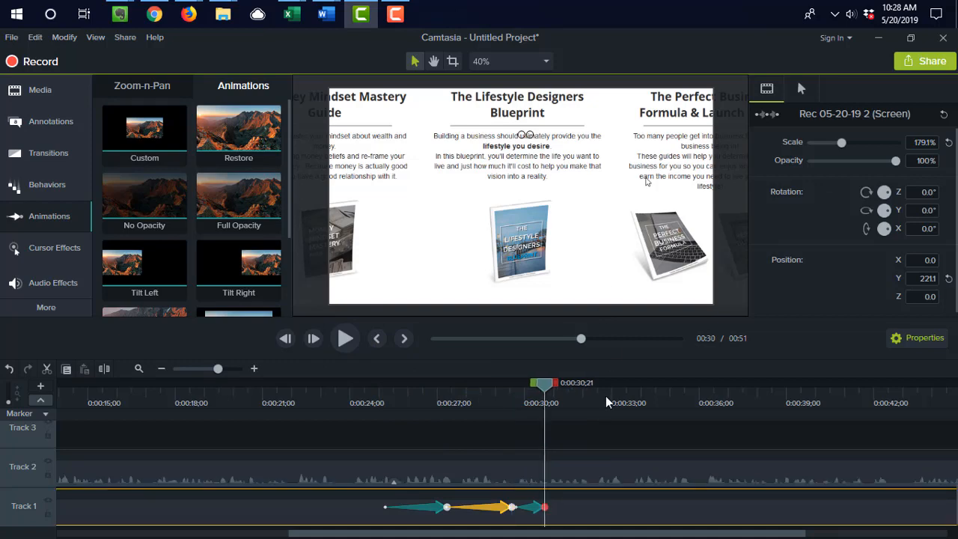
drag(625, 249, 507, 254)
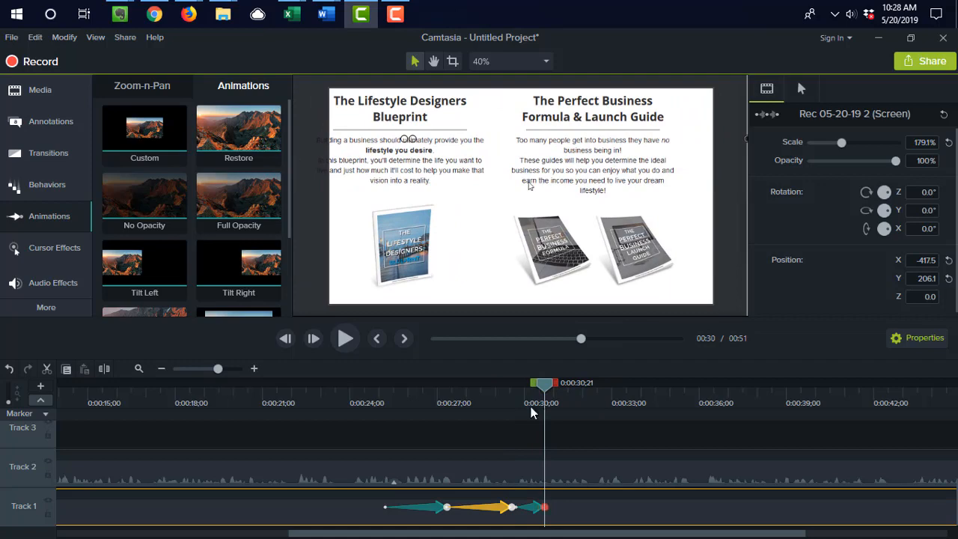
drag(545, 506, 592, 507)
Play back the three animations from about 0:00:25 and pause at 0:00:34;13.
drag(592, 388, 383, 423)
key(space)
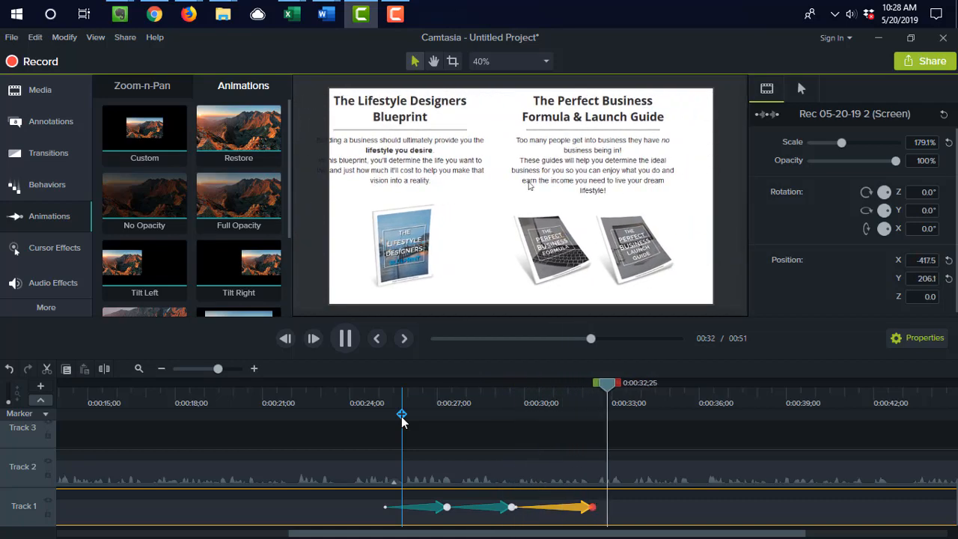
key(space)
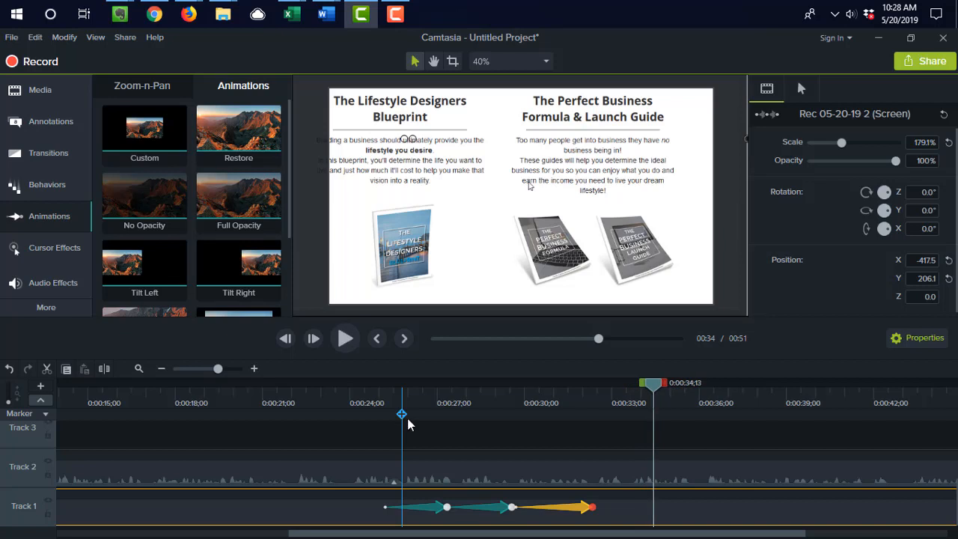
Add a Custom animation ending at 0:00:34;02 and pan the recording to the browser's address bar at X 197.5, Y -303.6.
drag(652, 387, 642, 388)
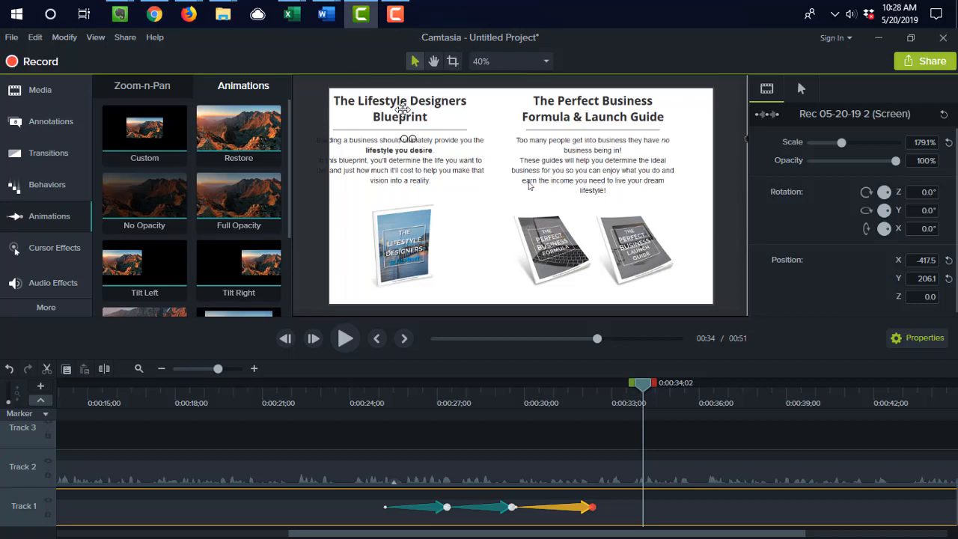
drag(146, 153, 651, 517)
drag(558, 533, 597, 534)
drag(488, 148, 567, 202)
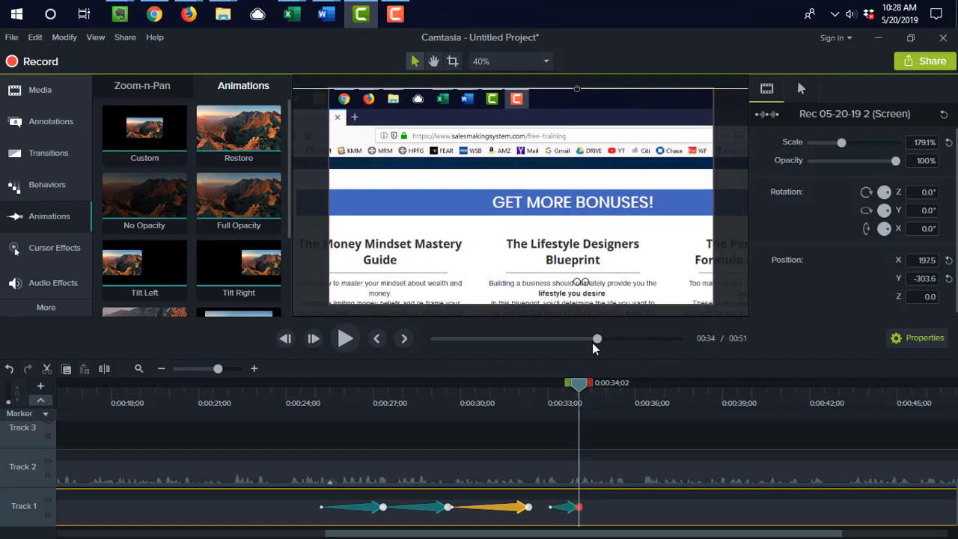
Preview the pan to the address bar, lengthen its animation to end at about 0:00:36, and play it back.
drag(584, 386, 516, 391)
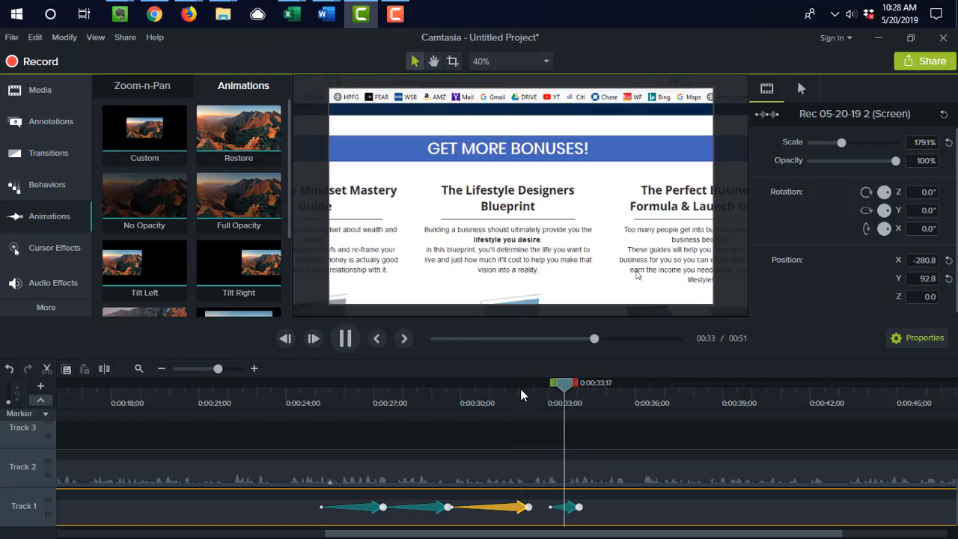
click(579, 507)
drag(580, 508, 632, 515)
key(space)
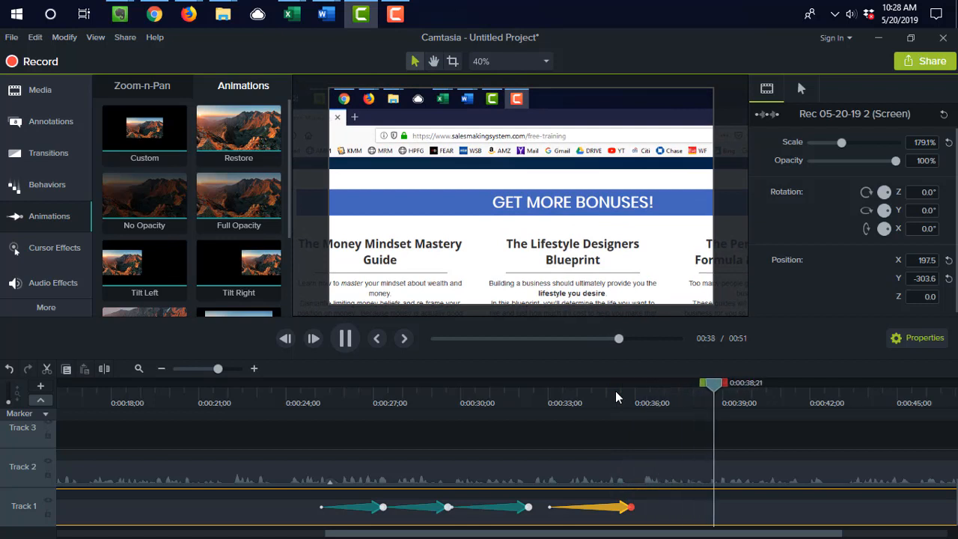
key(space)
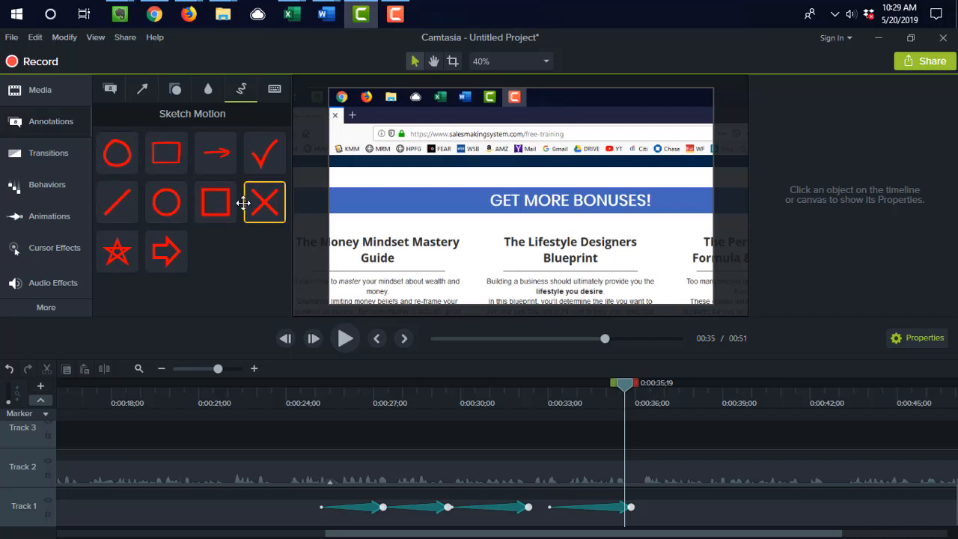
Add a Sketch Motion square at 0:00:35;19 and resize it to surround the web address in the browser's address bar.
mouse_move(215, 205)
mouse_down()
mouse_move(410, 151)
mouse_move(429, 156)
mouse_up()
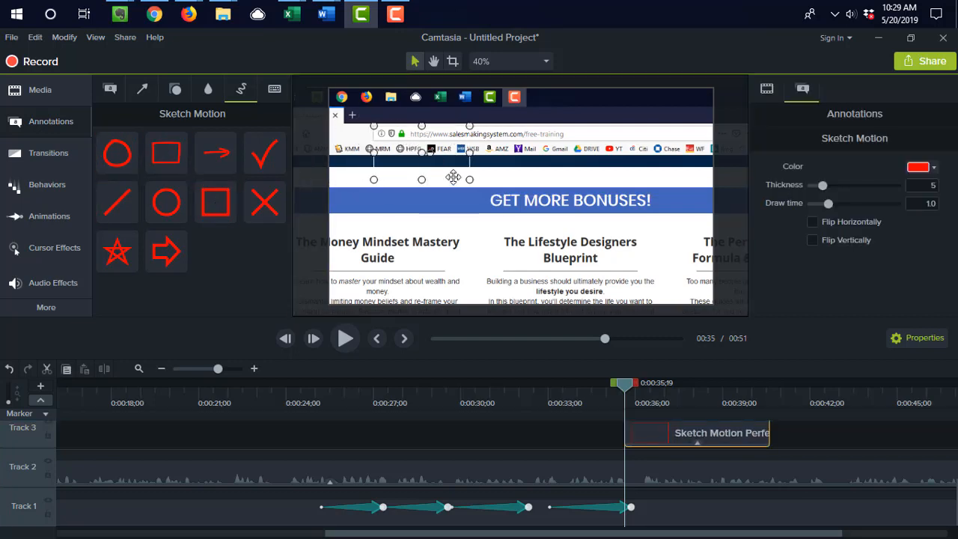
drag(470, 180, 573, 143)
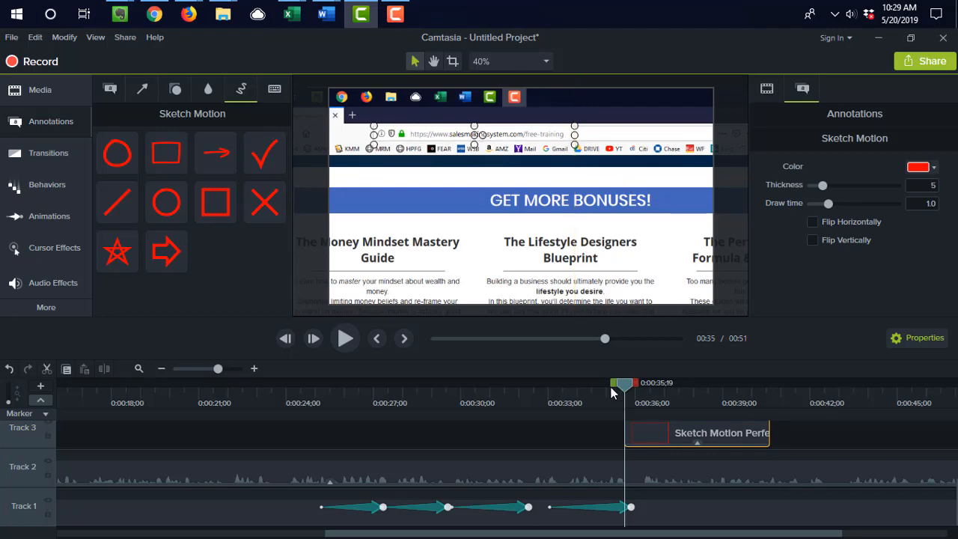
Apply the Fade behavior to the Sketch Motion square on Track 3.
drag(629, 386, 612, 384)
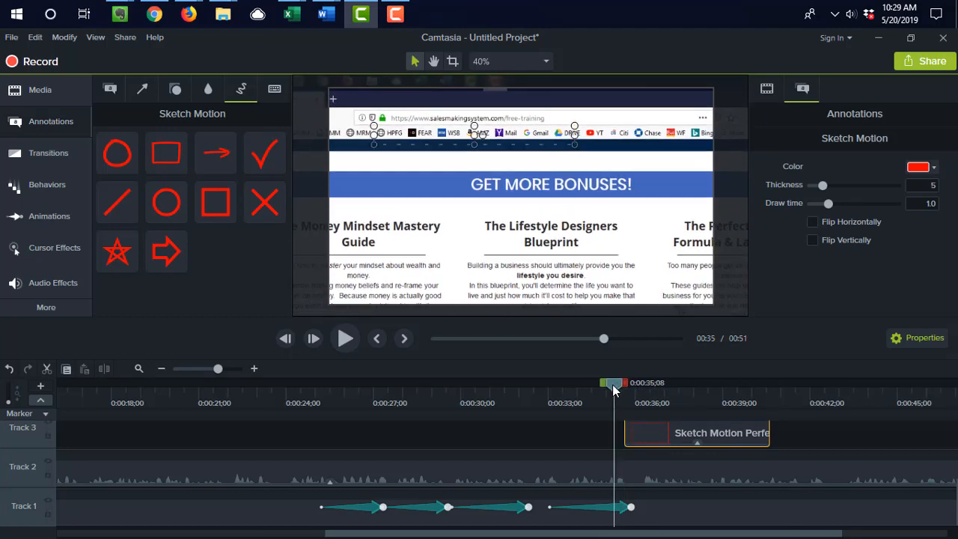
click(69, 188)
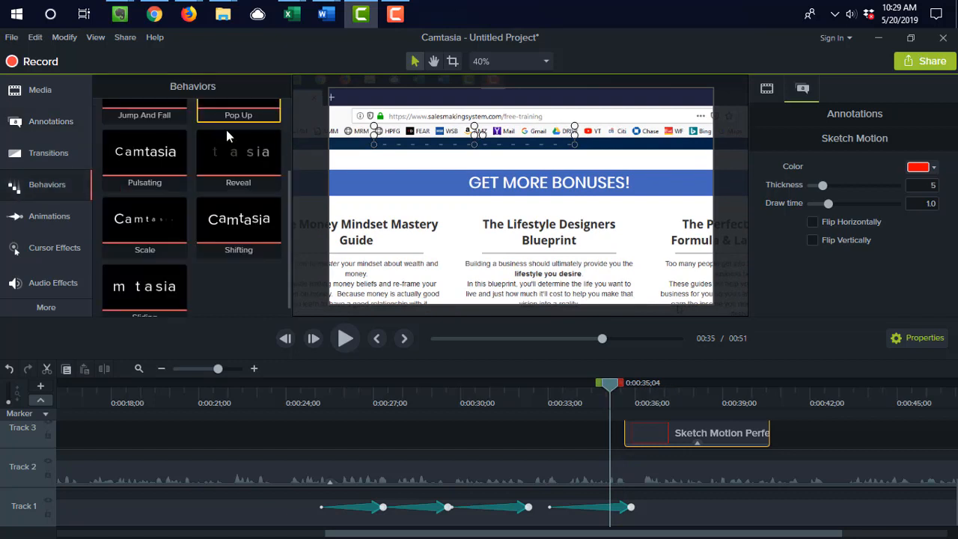
scroll(239, 142, up, 3)
mouse_move(253, 127)
mouse_down()
mouse_move(642, 391)
mouse_move(655, 432)
mouse_up()
Play back the pan and the fading square from 0:00:34;08 and pause at 0:00:41;29.
drag(618, 387, 586, 394)
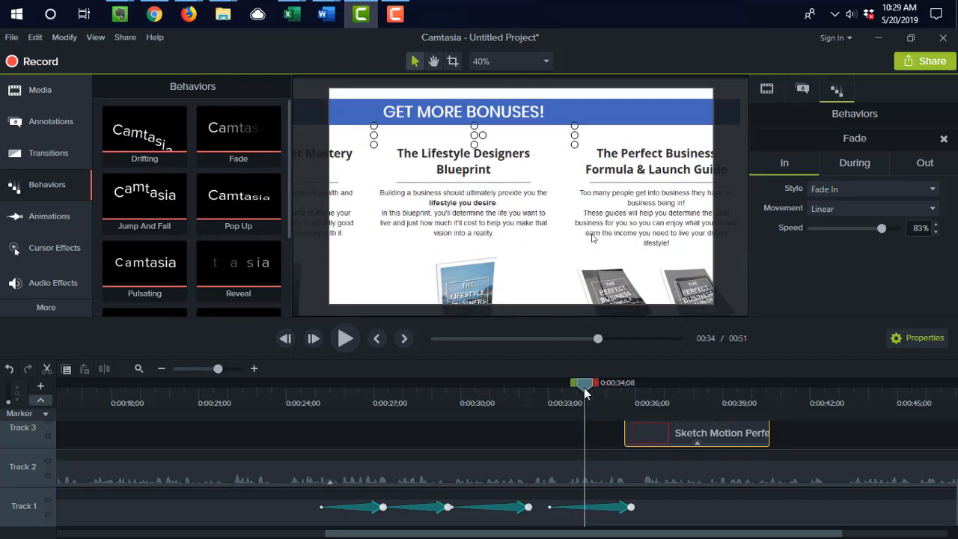
key(space)
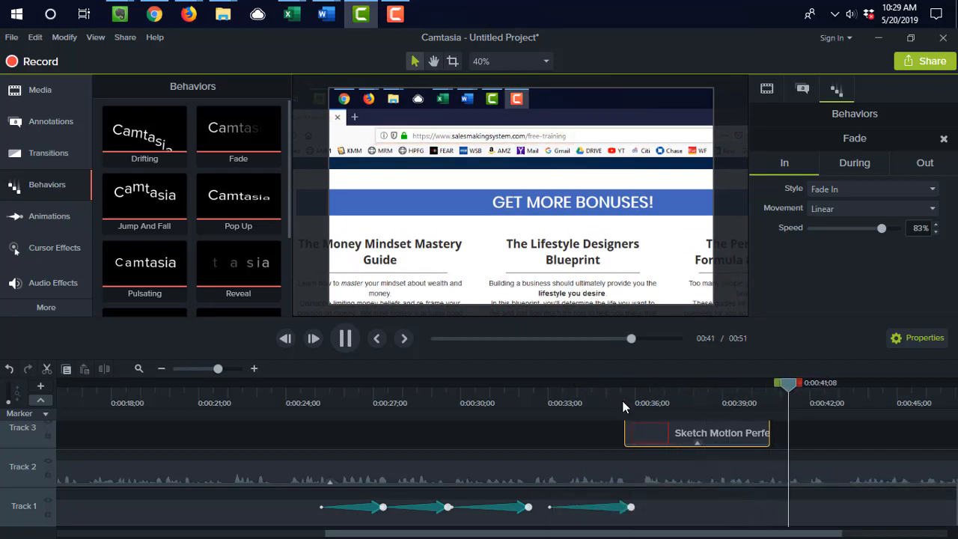
key(space)
Add a Custom animation to the recording on Track 1, ending at 0:00:41;29.
drag(536, 534, 589, 536)
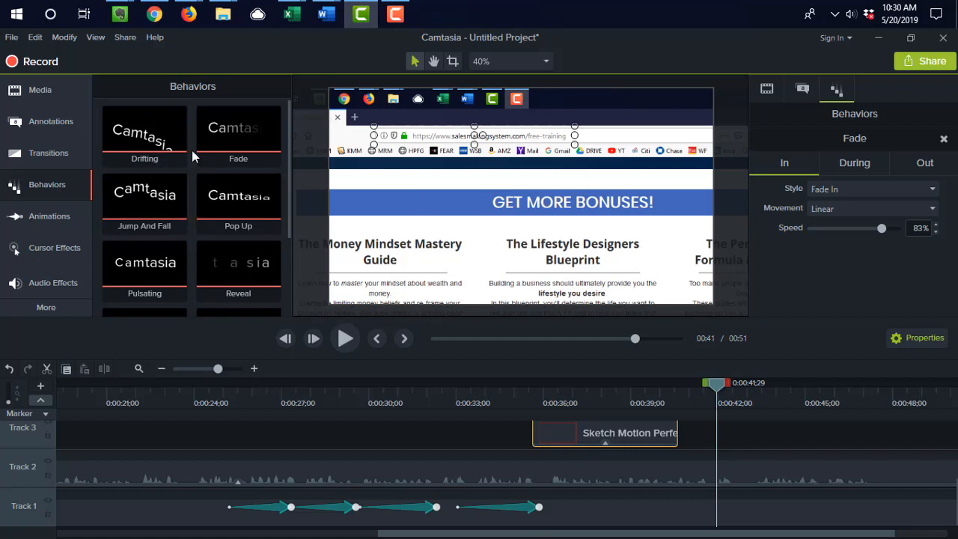
click(60, 220)
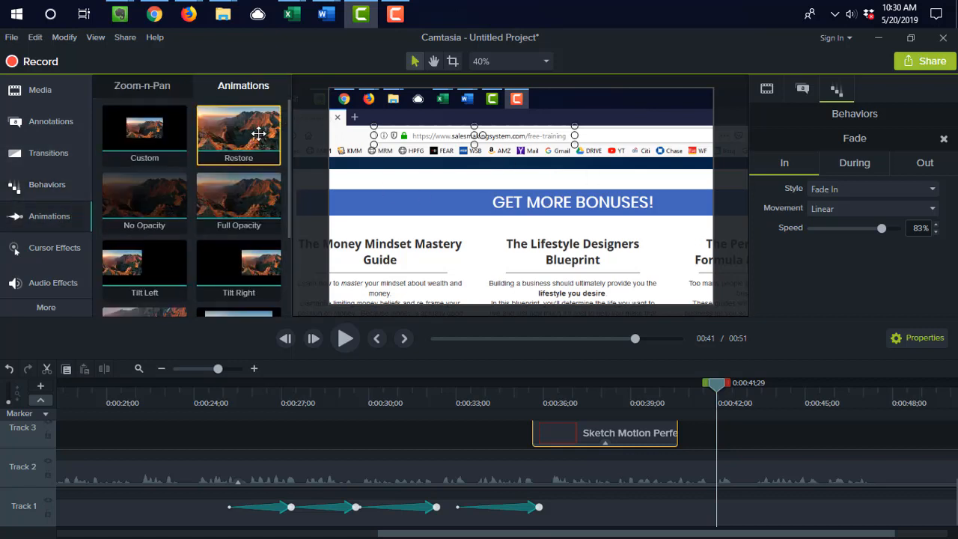
scroll(602, 153, up, 4)
scroll(597, 175, down, 3)
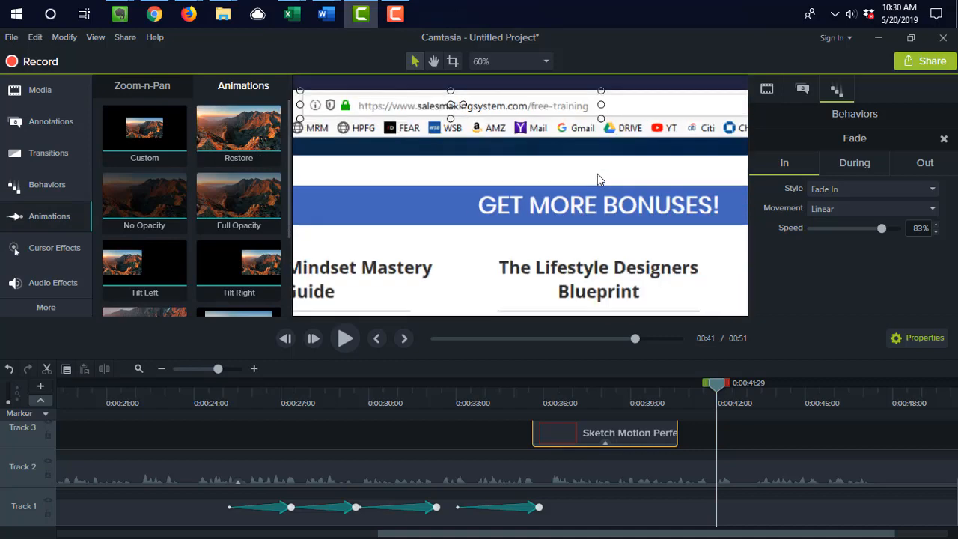
click(503, 60)
click(492, 84)
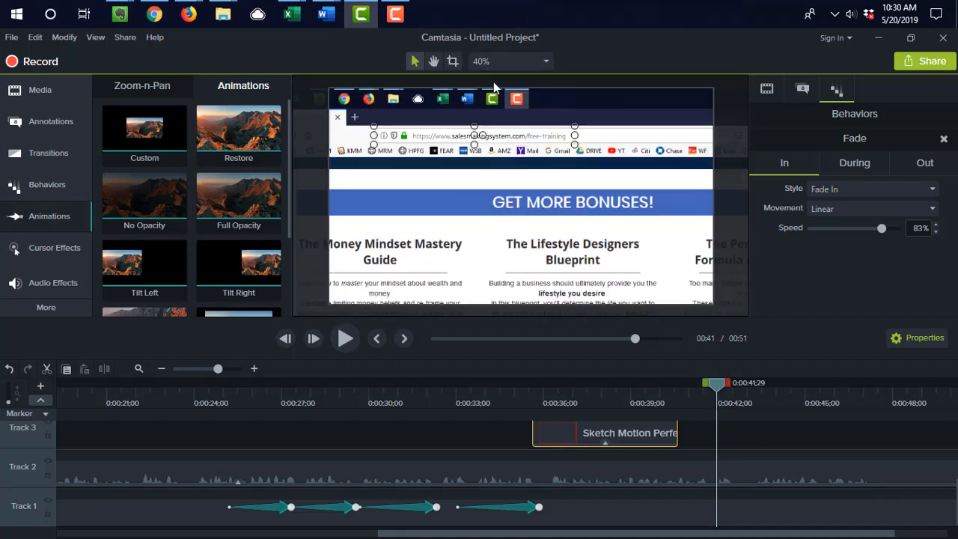
drag(530, 537, 582, 537)
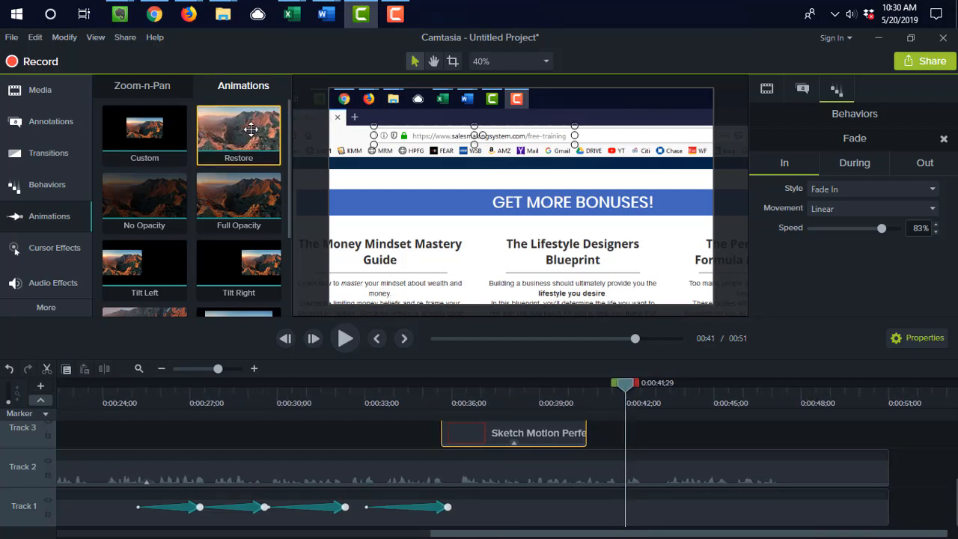
drag(146, 118, 625, 516)
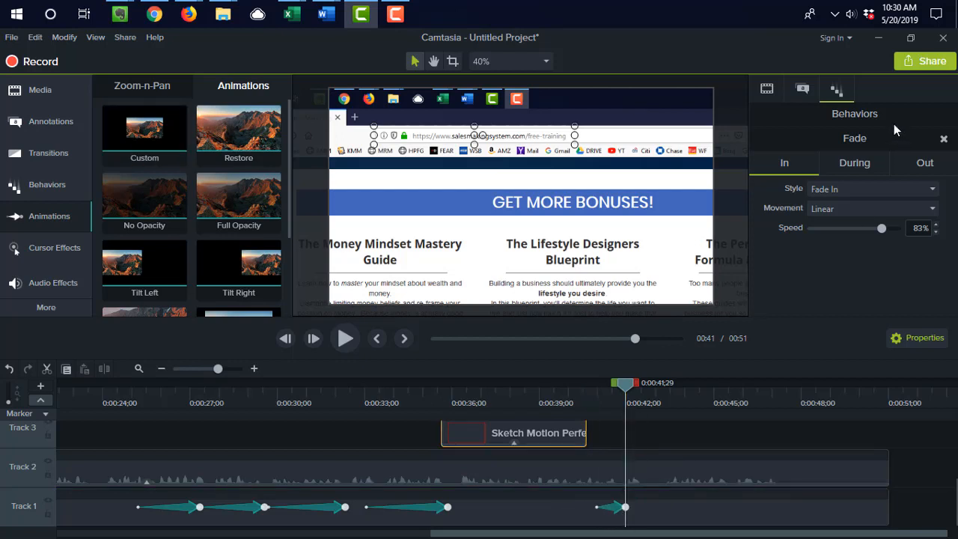
Zoom the recording back out with the new animation by resetting its scale to 100% and its X and Y position to 0.
click(771, 97)
click(800, 91)
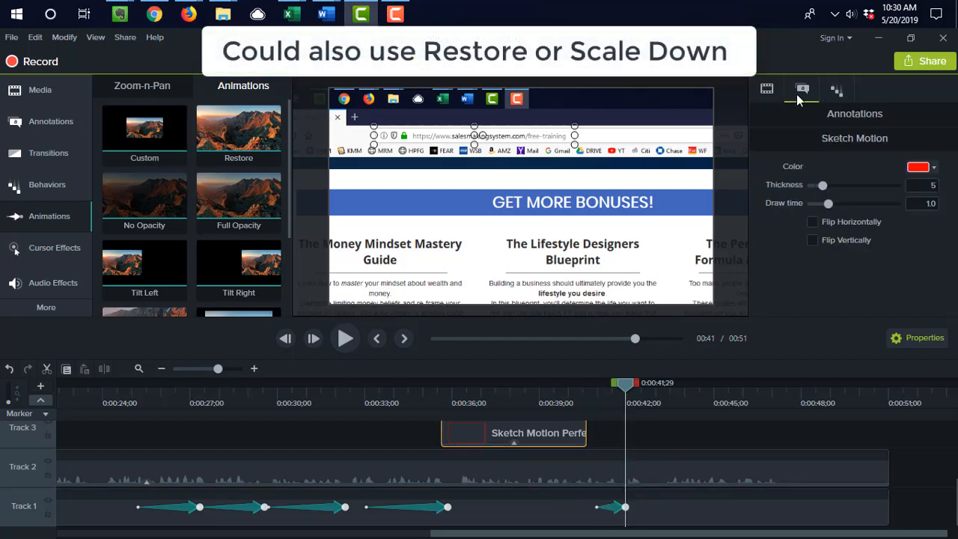
click(601, 509)
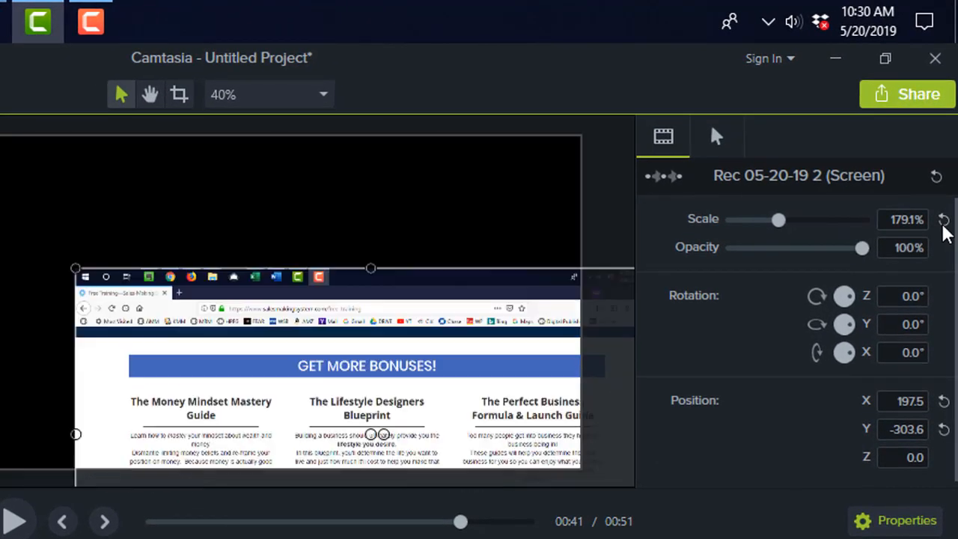
click(943, 219)
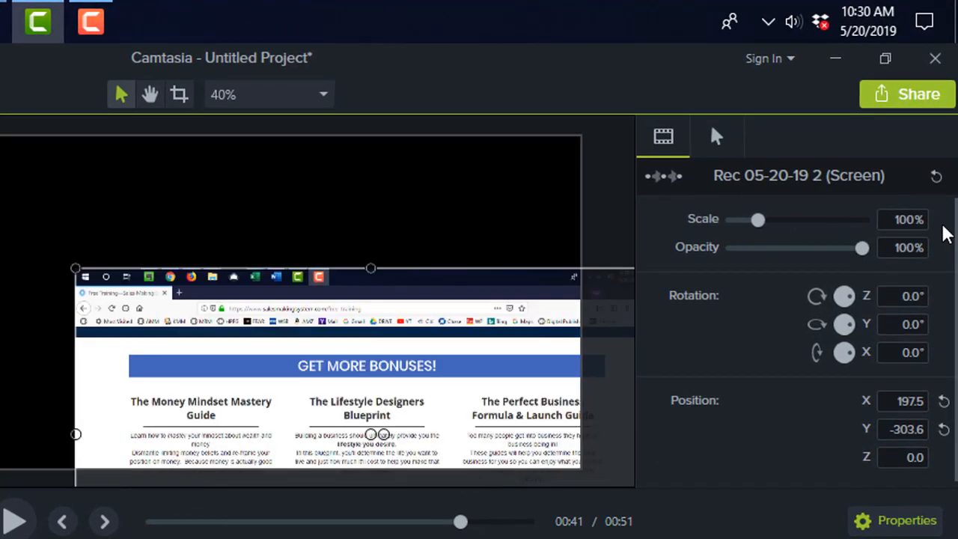
click(945, 403)
click(945, 428)
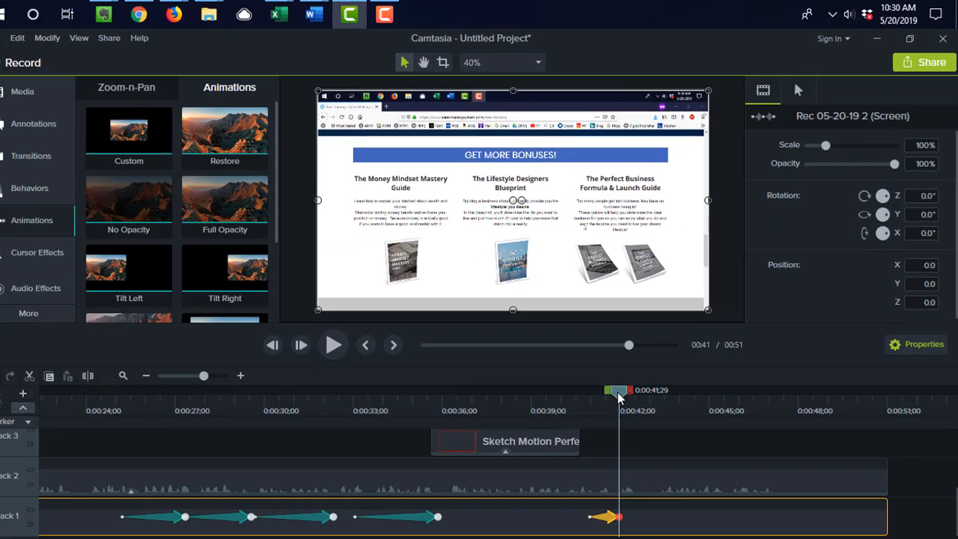
Play back the zoom-out animation from about 0:00:39;15 and move the playhead back toward it.
drag(620, 398, 559, 392)
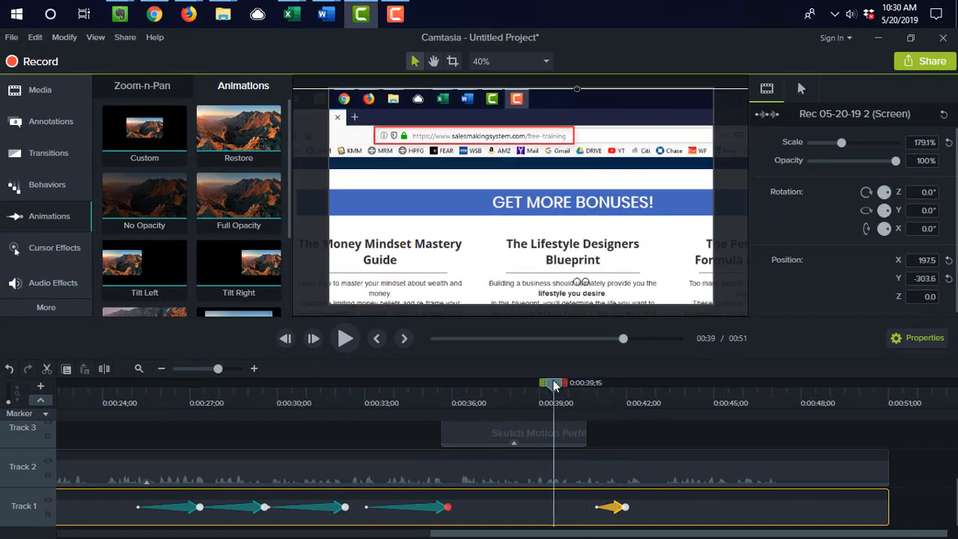
key(space)
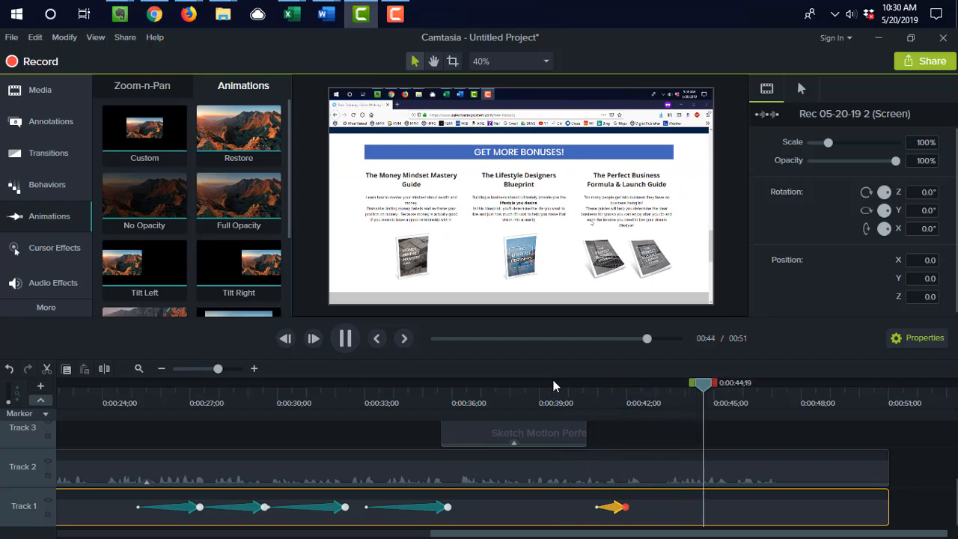
key(space)
drag(710, 389, 630, 406)
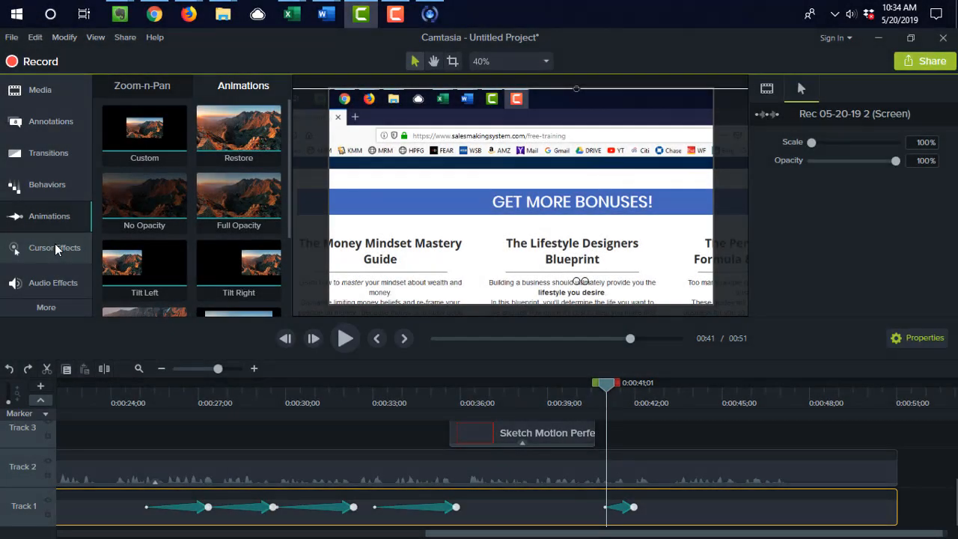
Try out the Cursor Highlight effect on the screen recording on Track 1.
click(54, 248)
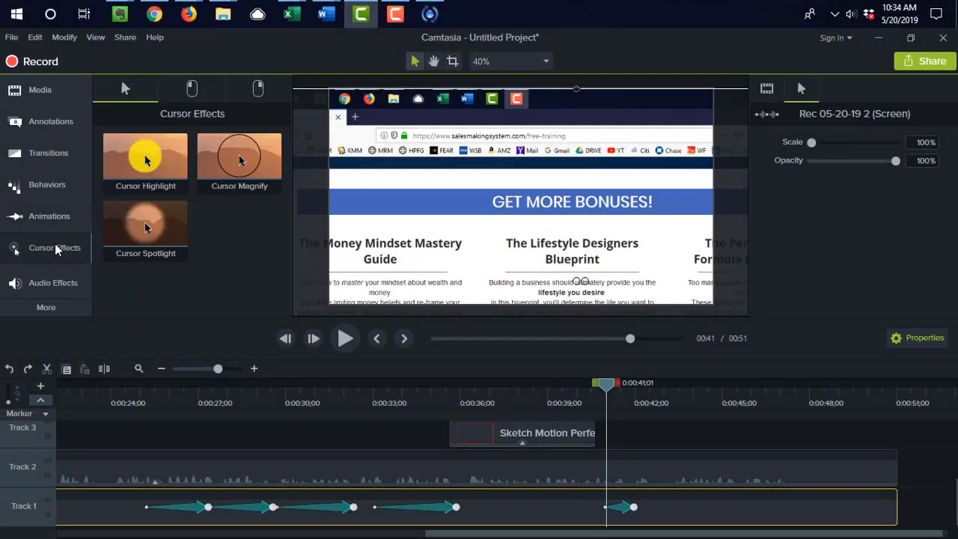
drag(143, 160, 455, 234)
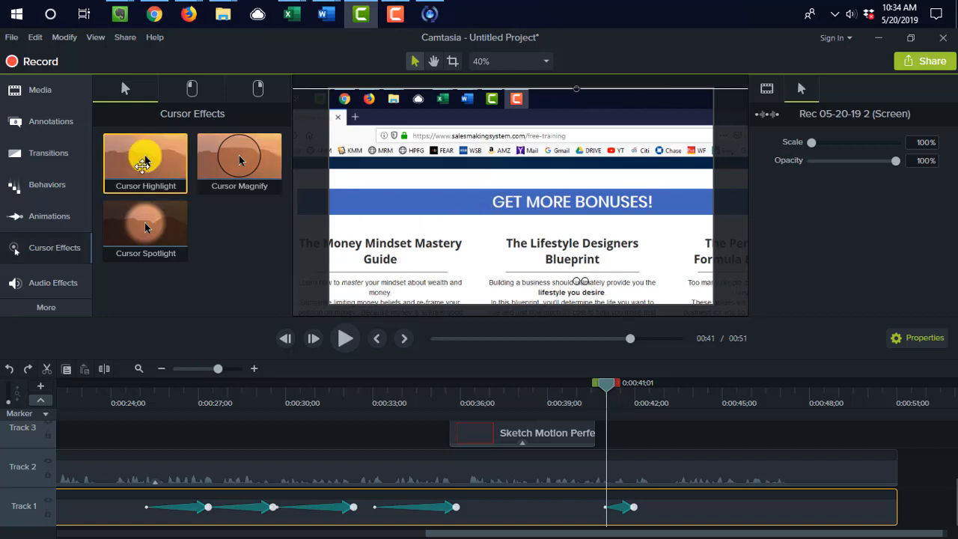
click(135, 170)
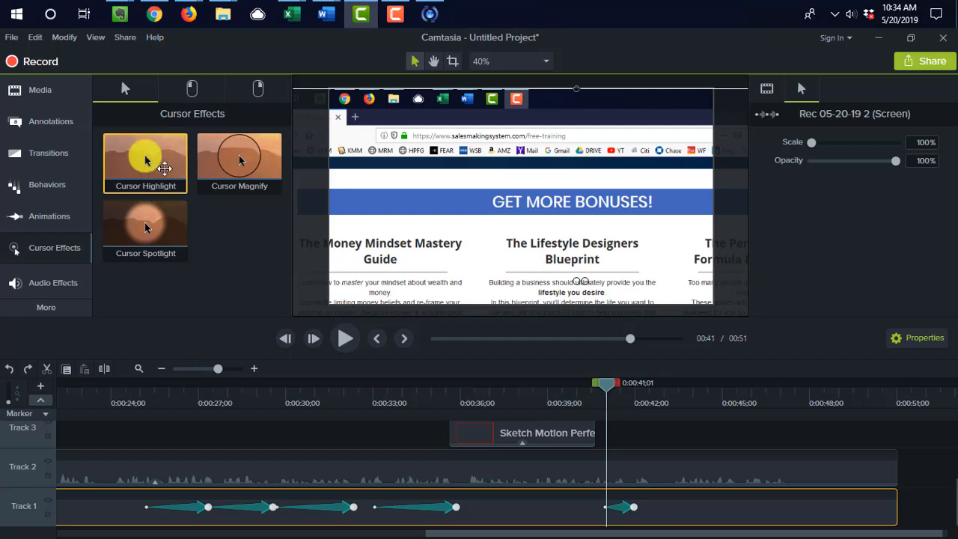
drag(138, 165, 424, 516)
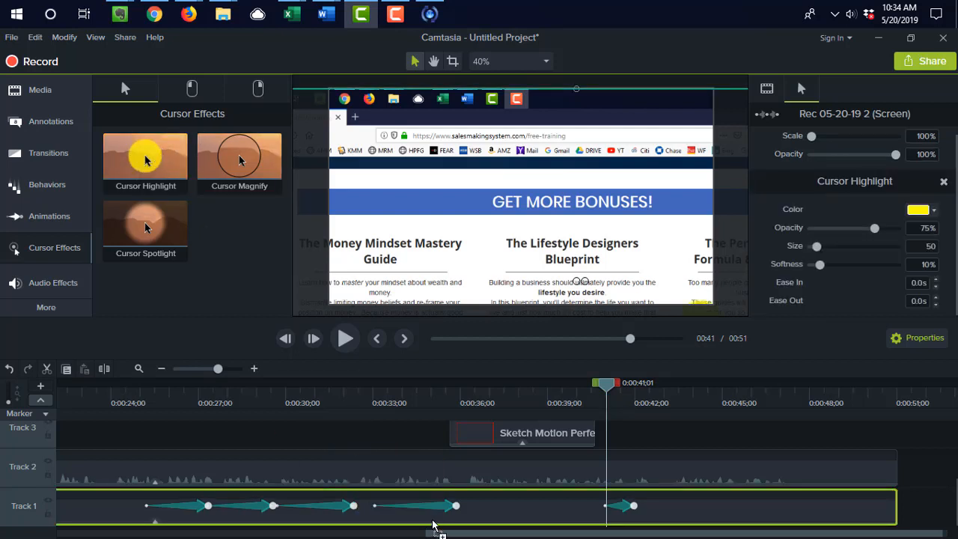
click(223, 159)
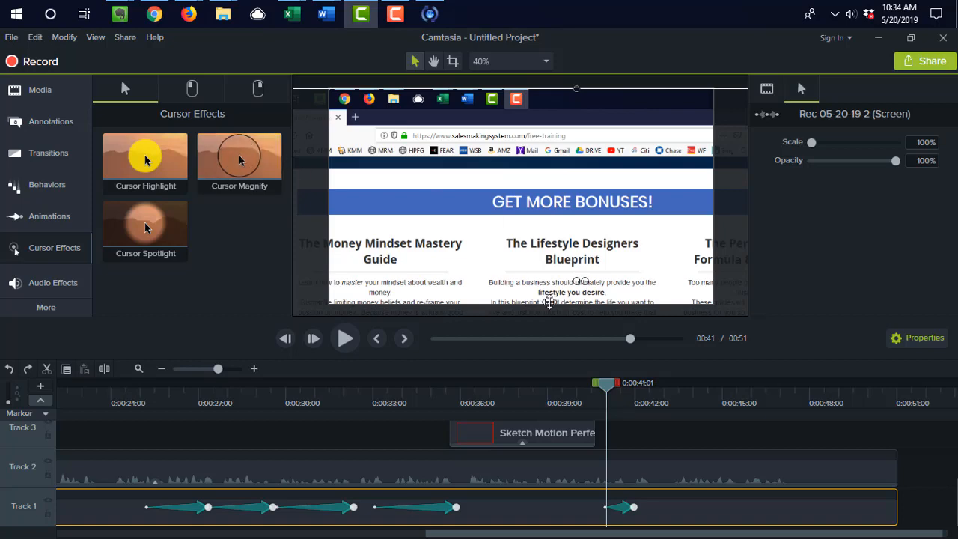
Play briefly after the zoom-out to find the split point, and split the Track 1 recording at 0:00:43;06.
drag(604, 391, 713, 410)
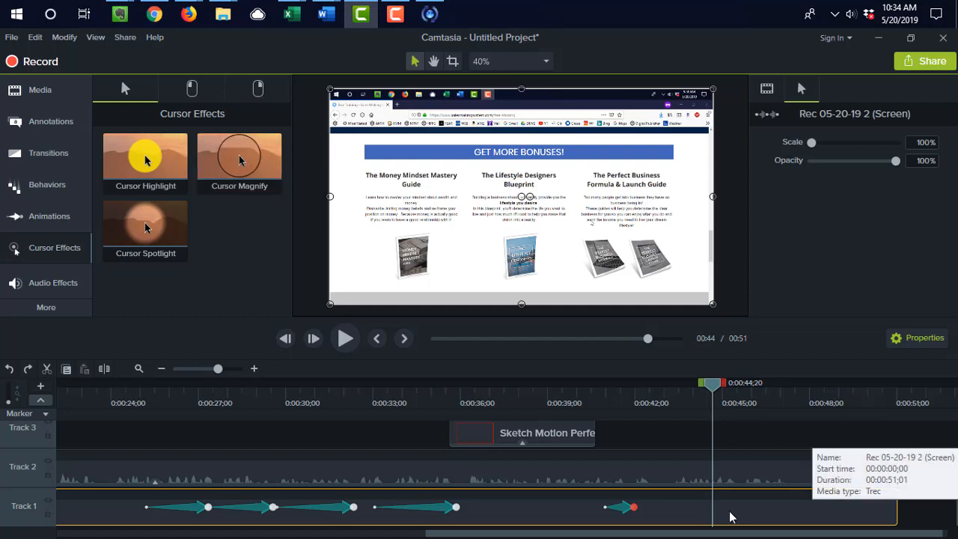
drag(715, 389, 681, 389)
key(space)
key(space)
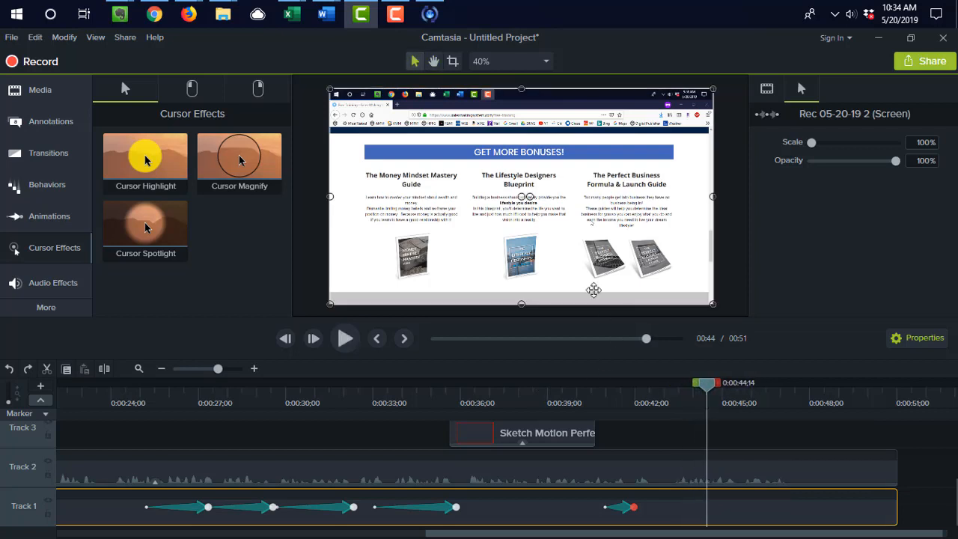
drag(708, 388, 674, 405)
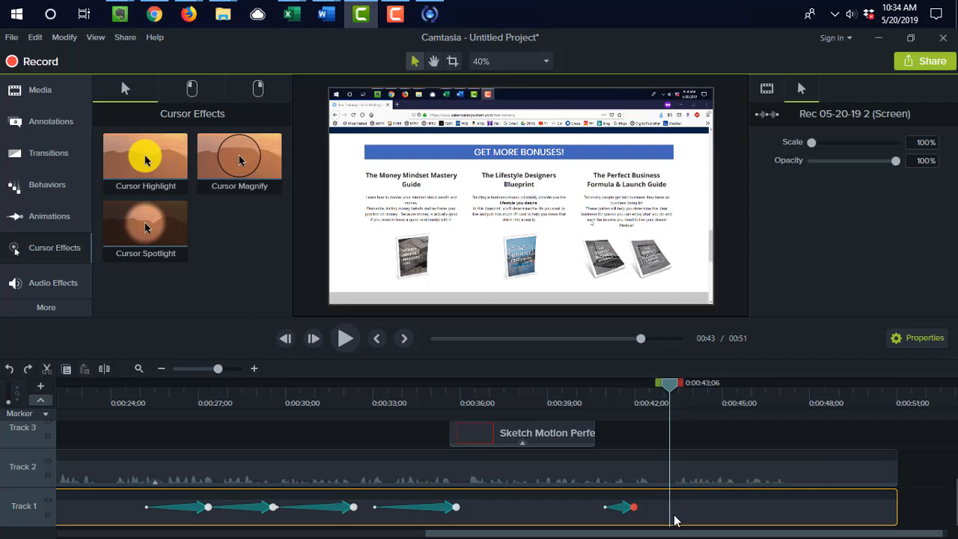
key(s)
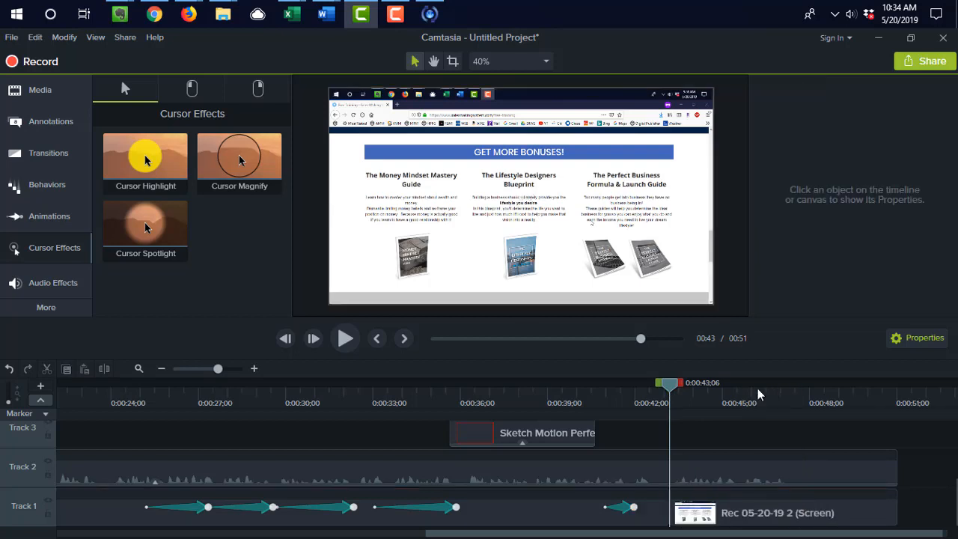
Position the playhead at 0:00:47;10 within the last part of the Track 1 recording.
click(789, 383)
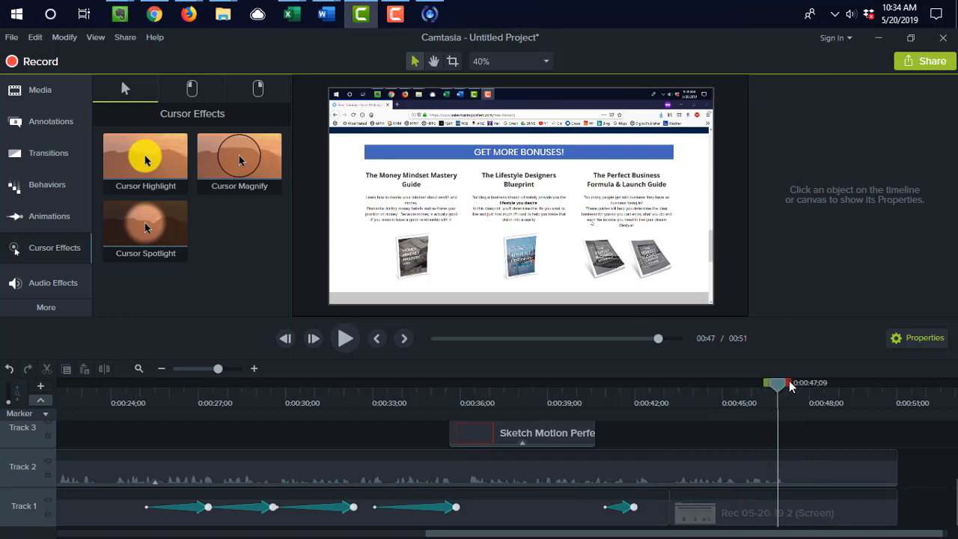
drag(786, 384, 787, 384)
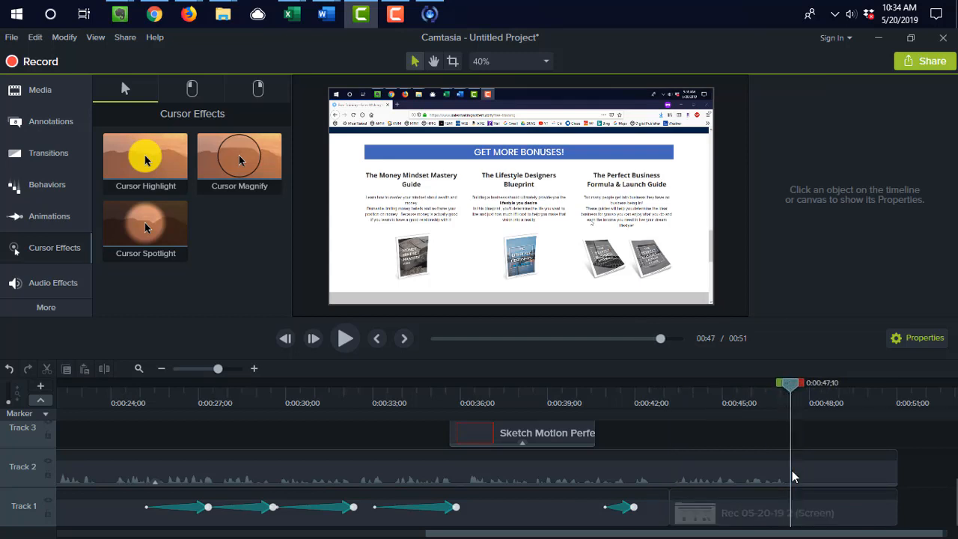
Split the last screen recording clip on Track 1 at 0:00:47;10.
click(809, 521)
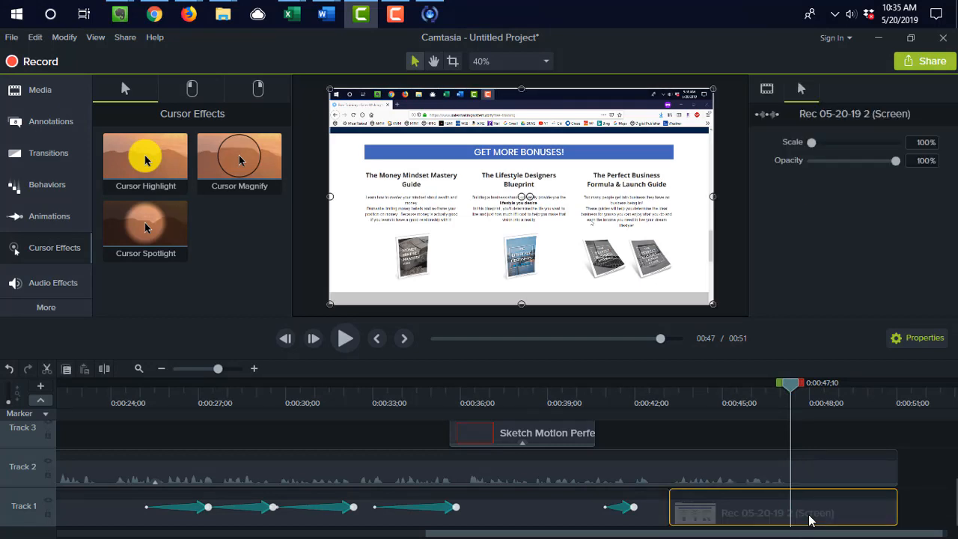
key(s)
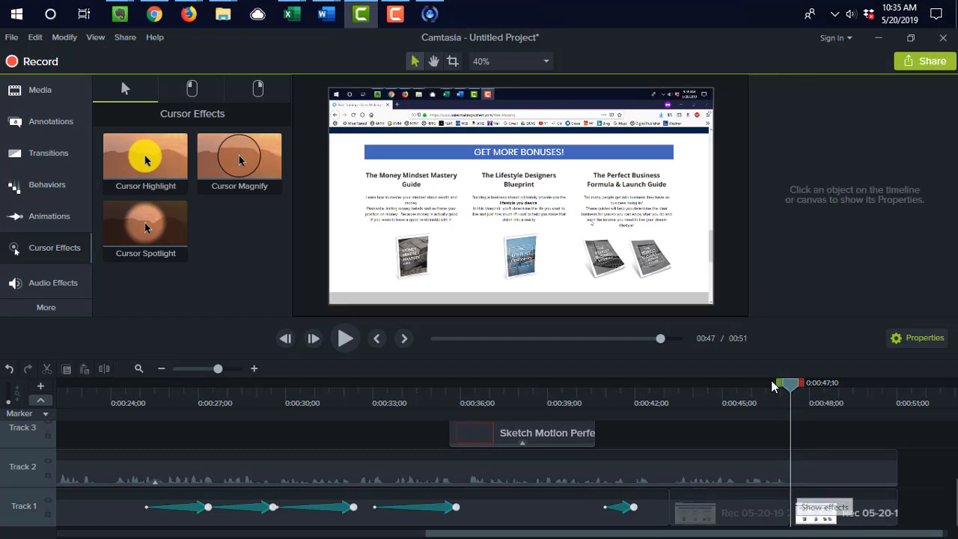
Apply the Cursor Magnify effect to the clip segment just before the split on Track 1 and preview it at 0:00:44;12.
click(766, 513)
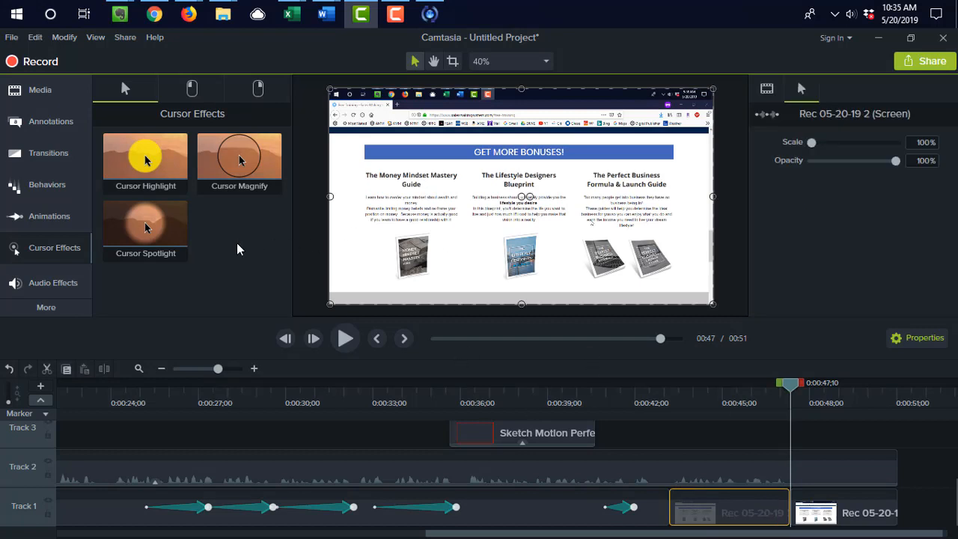
click(745, 512)
drag(239, 158, 715, 520)
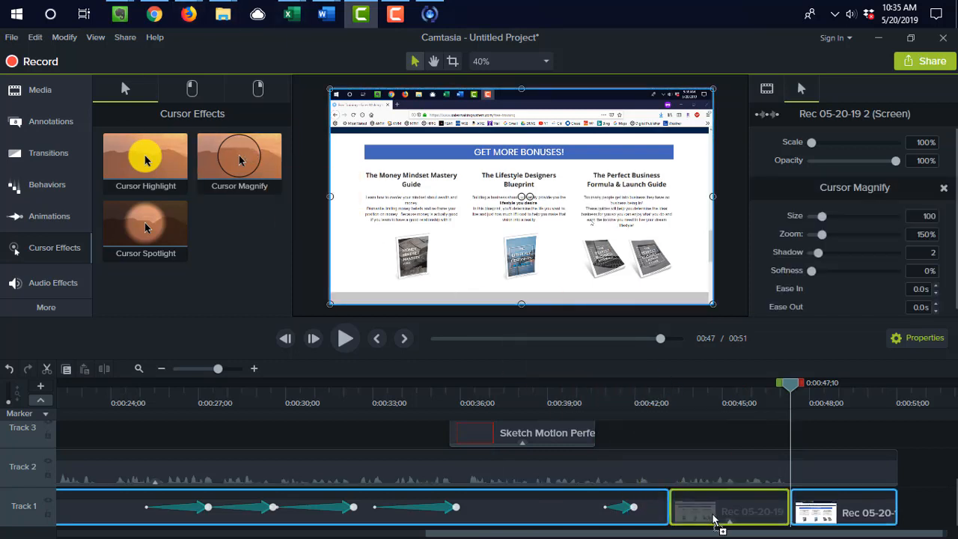
drag(792, 384, 705, 386)
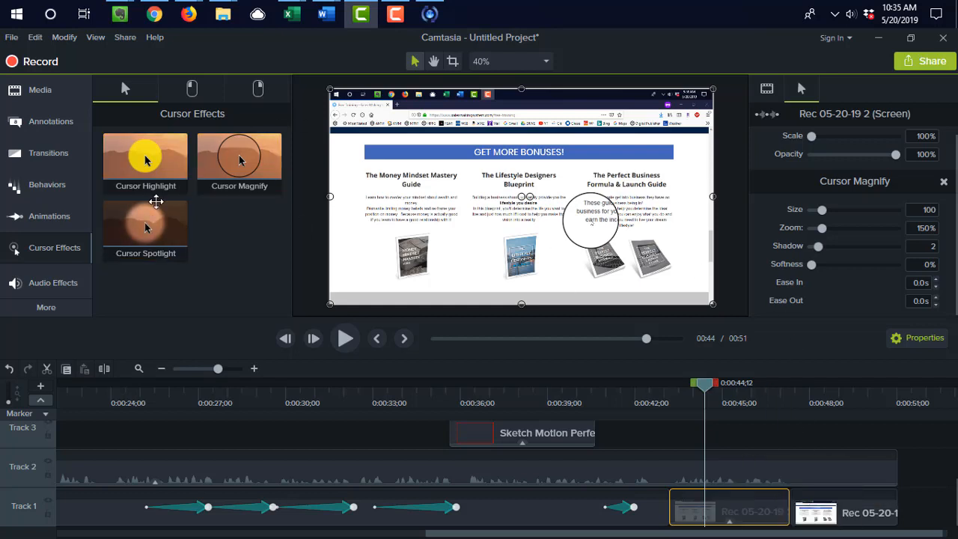
Show the segment's effects and set Cursor Magnify to size 127, zoom 140% and shadow 0.
drag(159, 215, 735, 511)
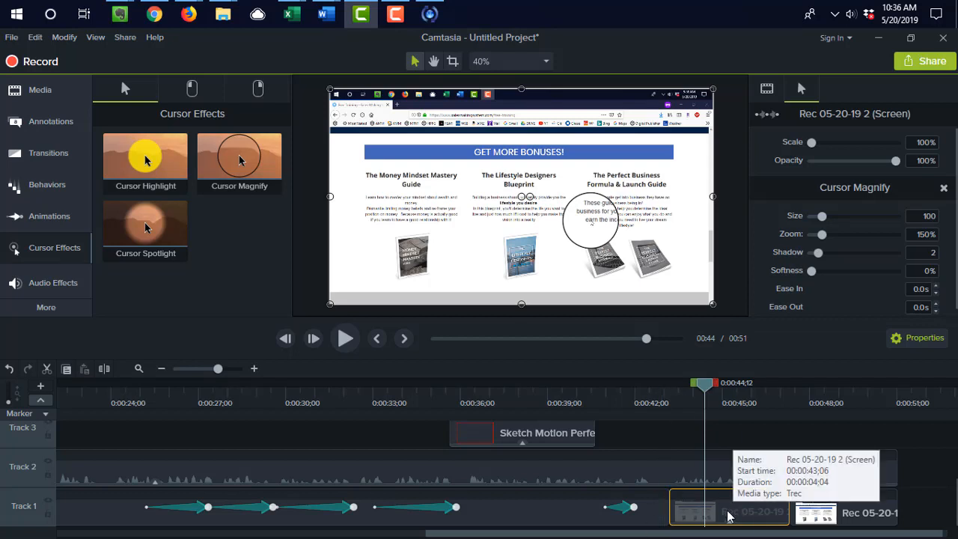
right_click(728, 517)
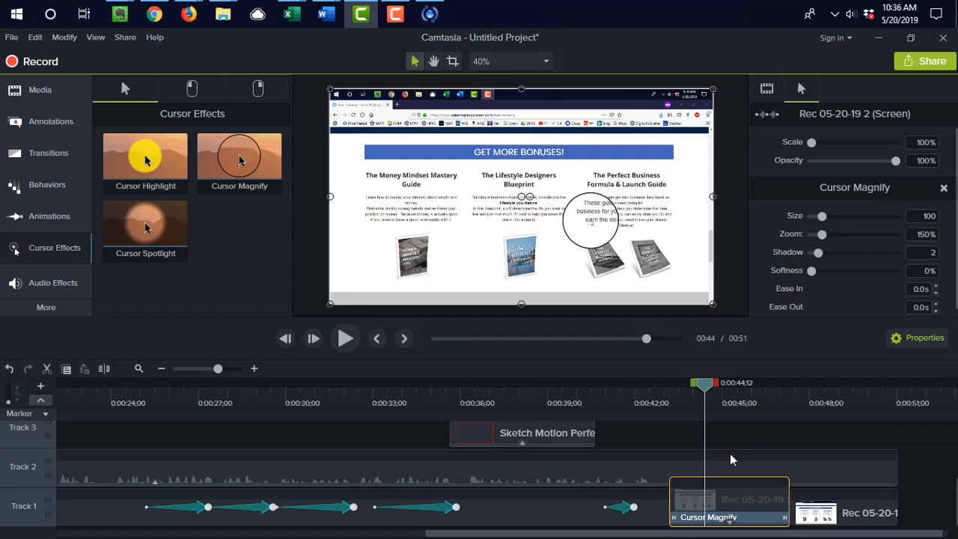
click(744, 519)
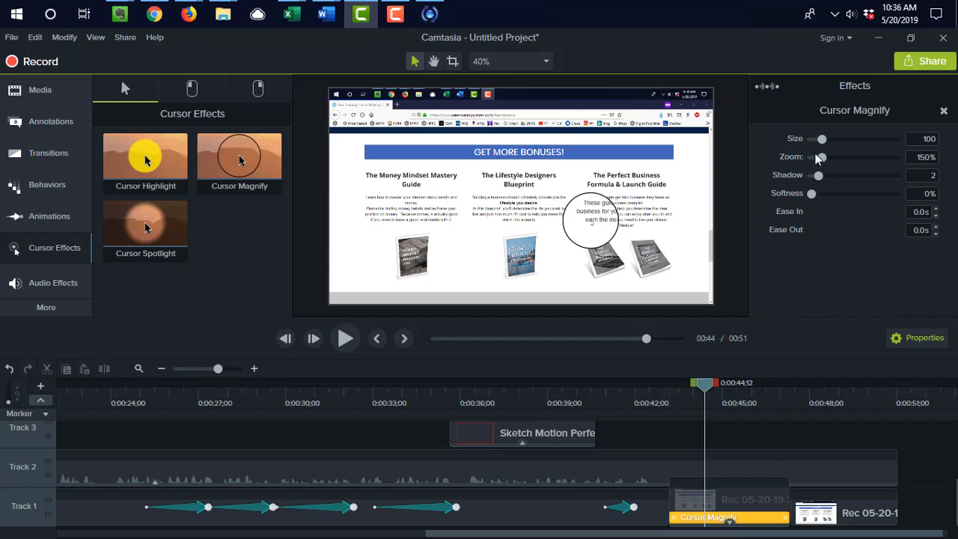
mouse_move(824, 145)
mouse_down()
mouse_move(841, 158)
mouse_move(821, 160)
mouse_move(824, 139)
mouse_up()
mouse_move(820, 176)
mouse_down()
mouse_move(839, 182)
mouse_move(813, 181)
mouse_up()
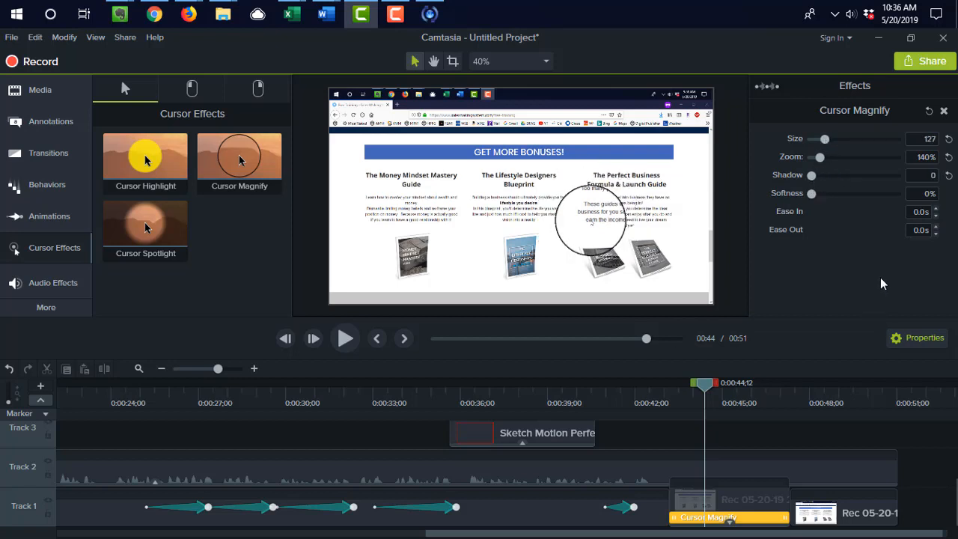
Delete the Cursor Magnify effect from the Track 1 segment.
right_click(766, 523)
click(827, 483)
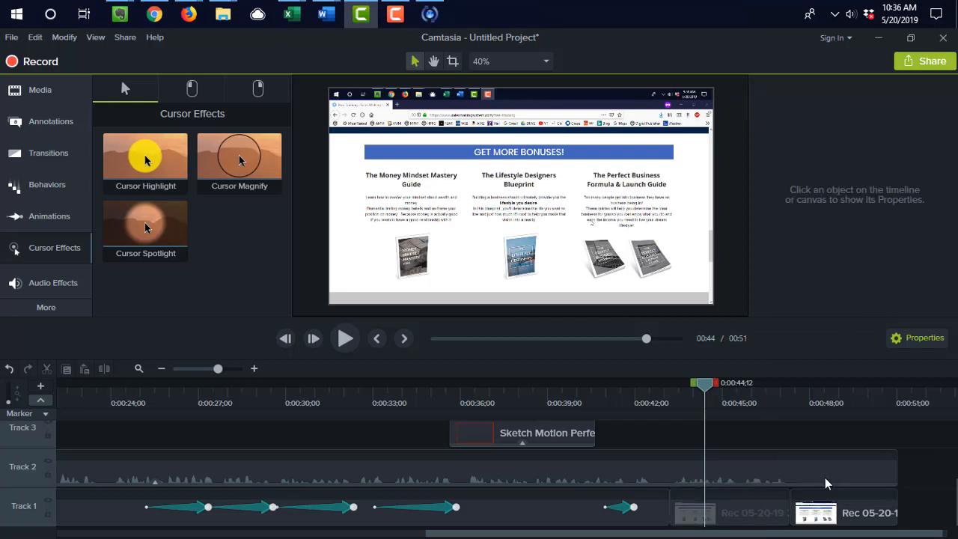
Apply the Cursor Spotlight effect to the same Track 1 segment and set its size to 113.
drag(134, 214, 730, 509)
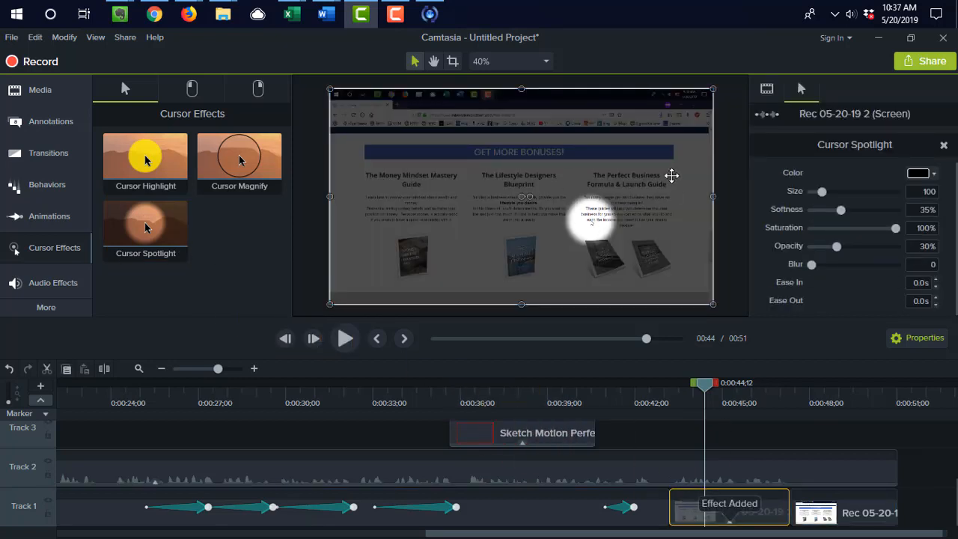
mouse_move(704, 387)
mouse_down()
mouse_move(655, 386)
mouse_move(720, 388)
mouse_up()
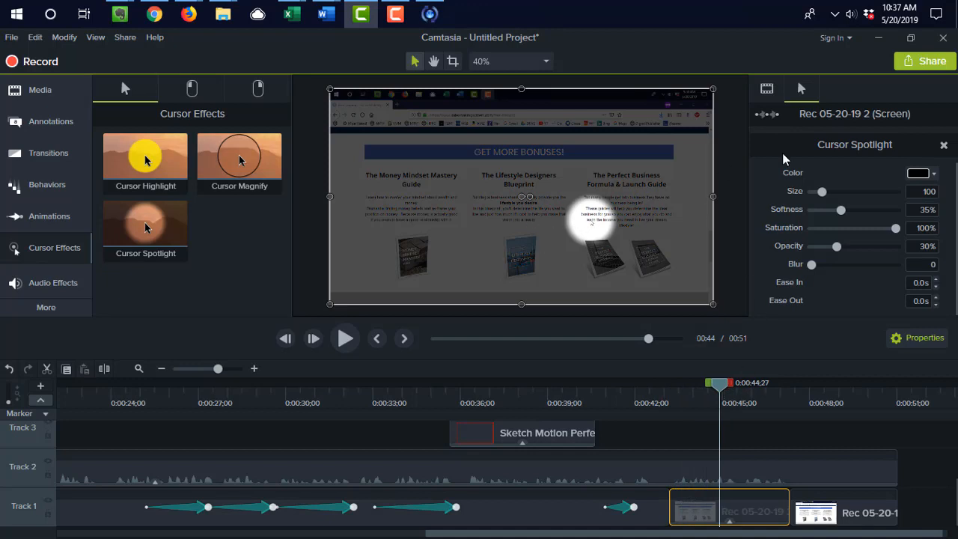
mouse_move(821, 194)
mouse_down()
mouse_move(837, 193)
mouse_move(824, 192)
mouse_up()
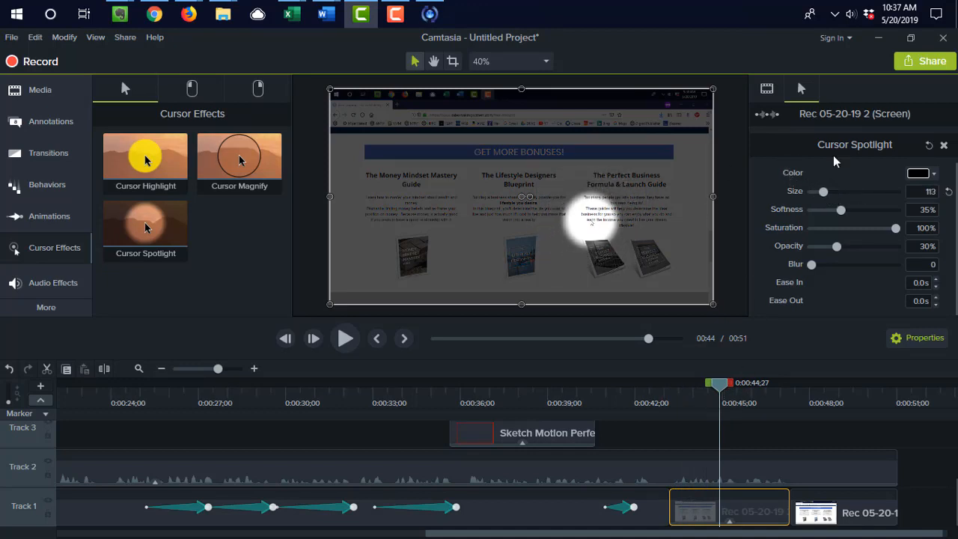
Show the segment's effects and delete Cursor Spotlight from it.
right_click(728, 515)
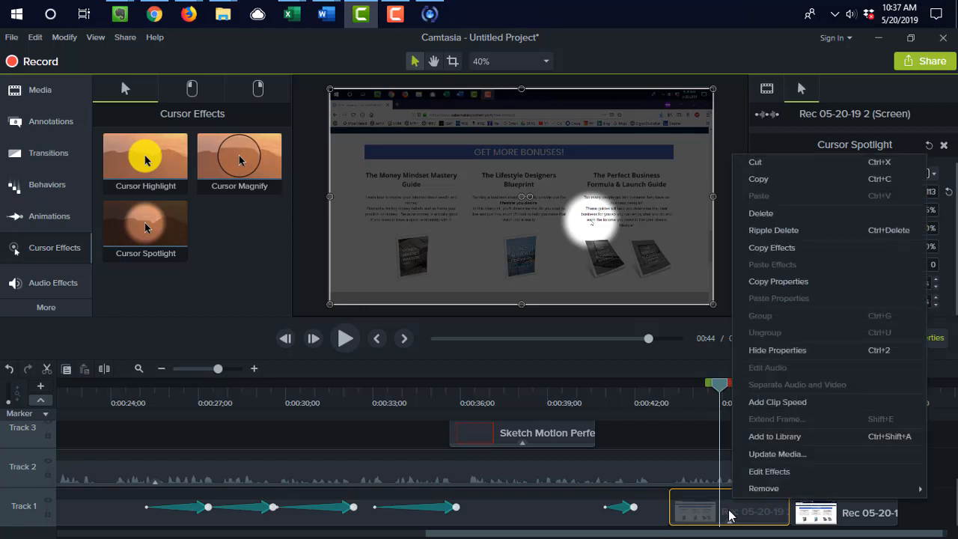
click(770, 471)
click(753, 521)
right_click(751, 522)
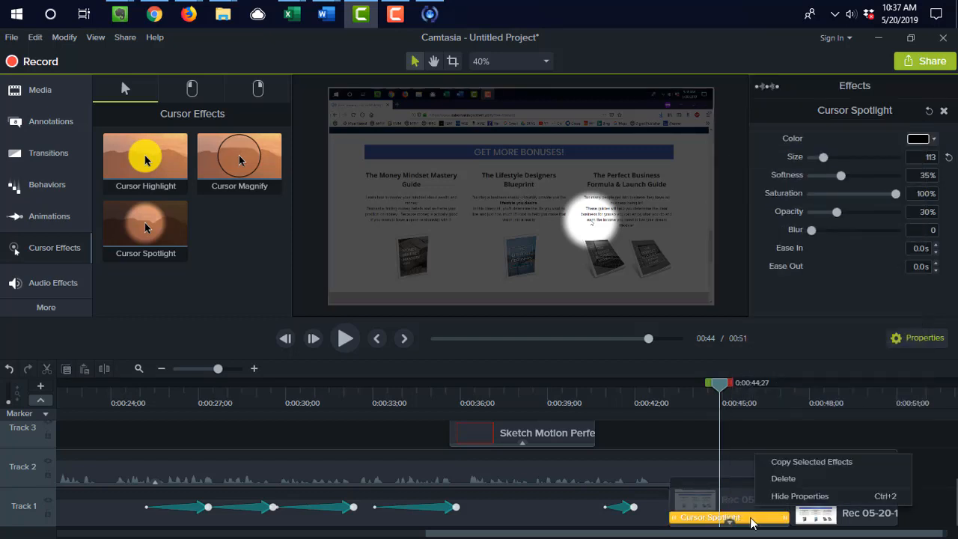
click(807, 485)
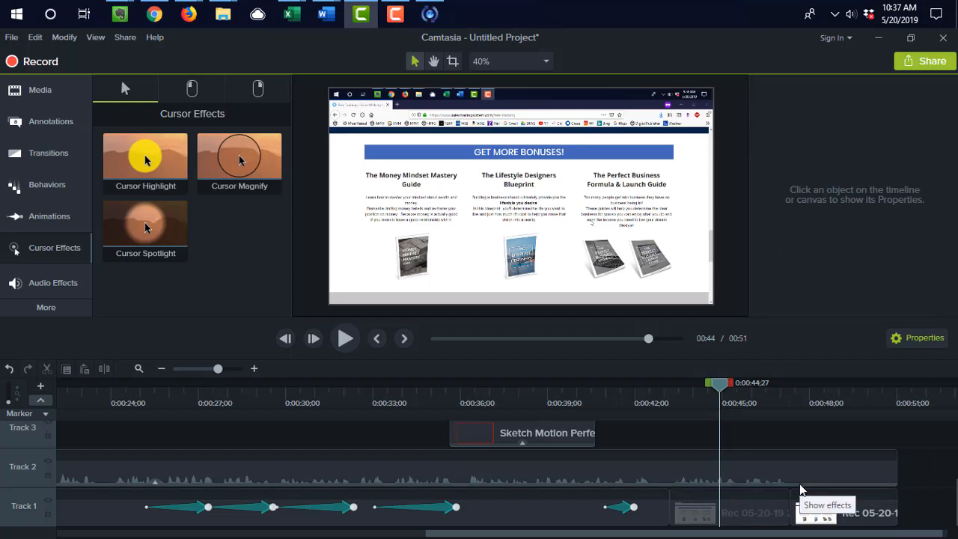
click(192, 88)
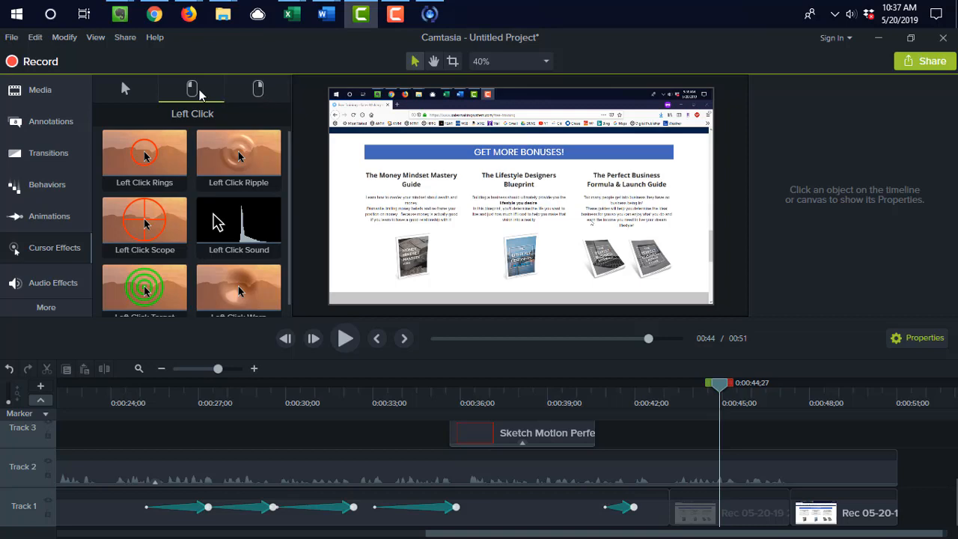
click(250, 90)
click(192, 90)
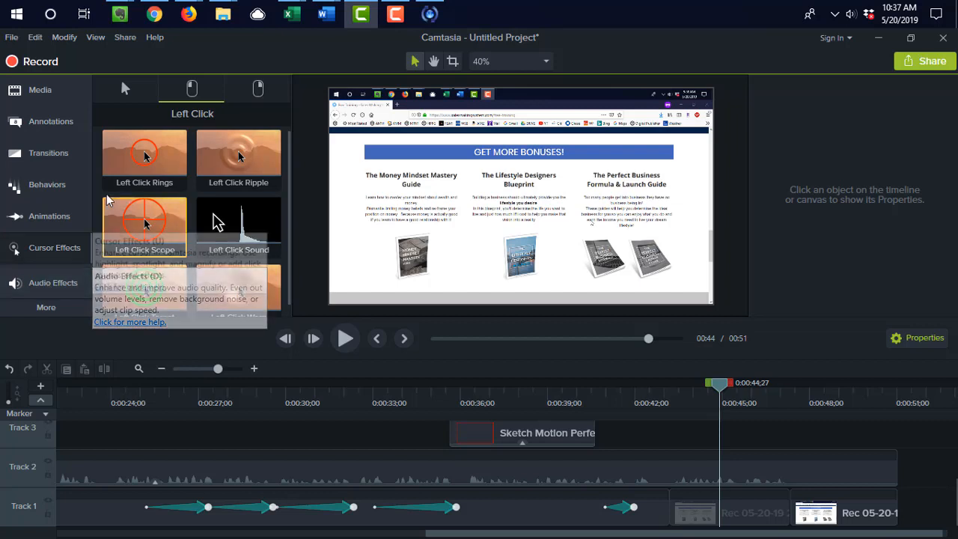
Add a Fade through black transition at the start of the Track 1 segment, where it meets the preceding clip.
click(65, 155)
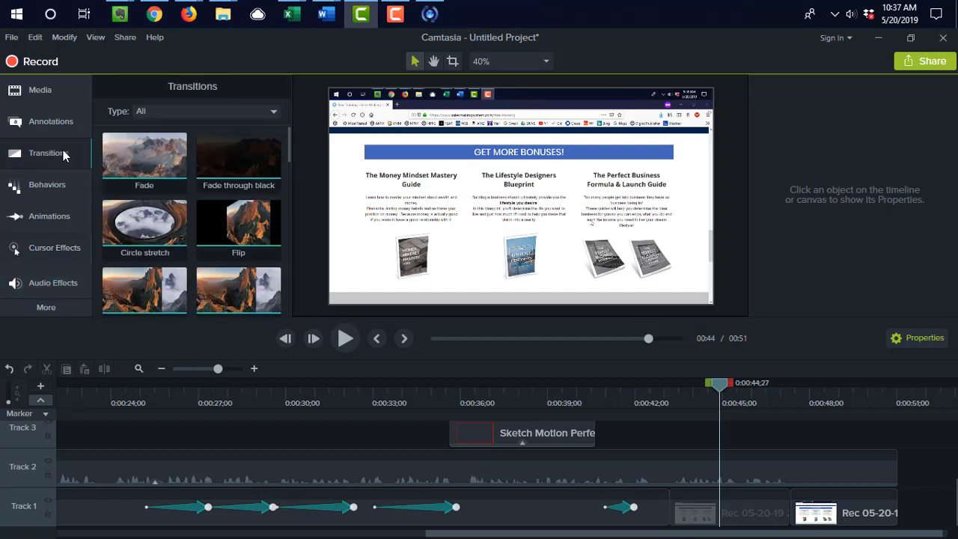
drag(704, 534, 711, 535)
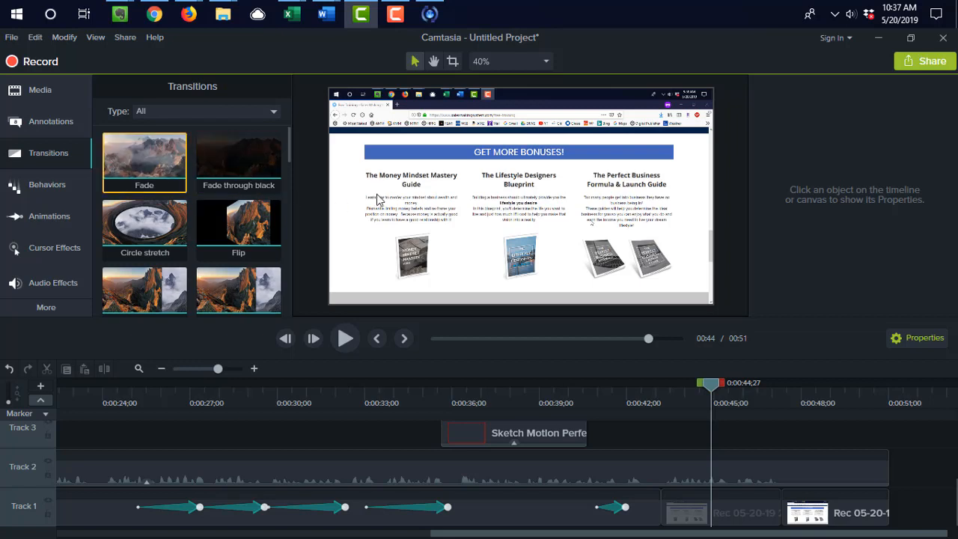
click(633, 516)
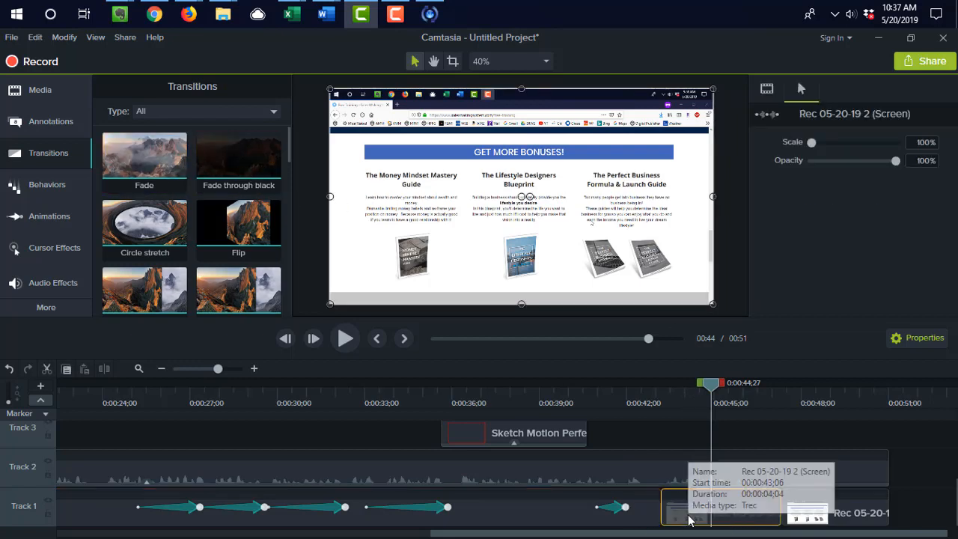
click(220, 176)
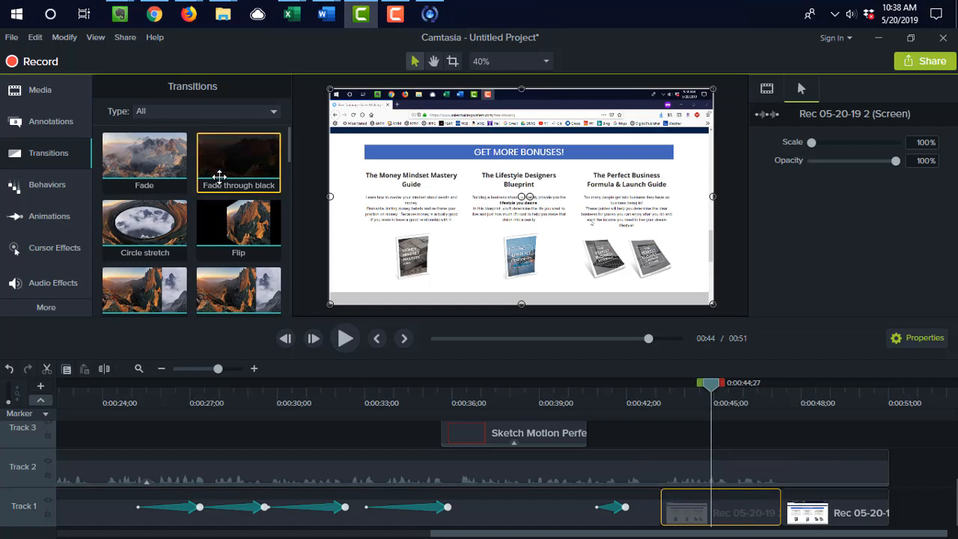
drag(219, 176, 654, 518)
click(651, 517)
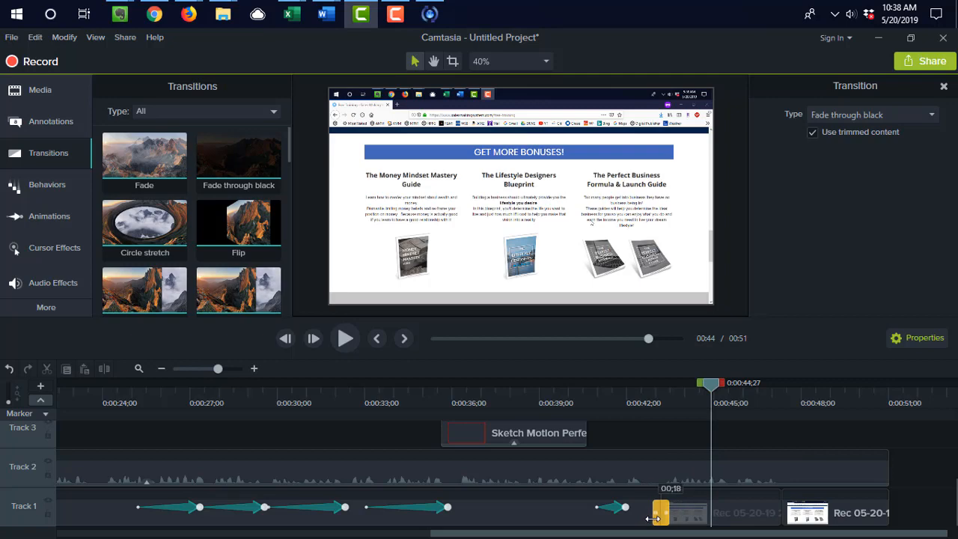
Play the timeline from 0:00:42;23 across the Fade through black transition and stop after it.
drag(711, 383, 649, 404)
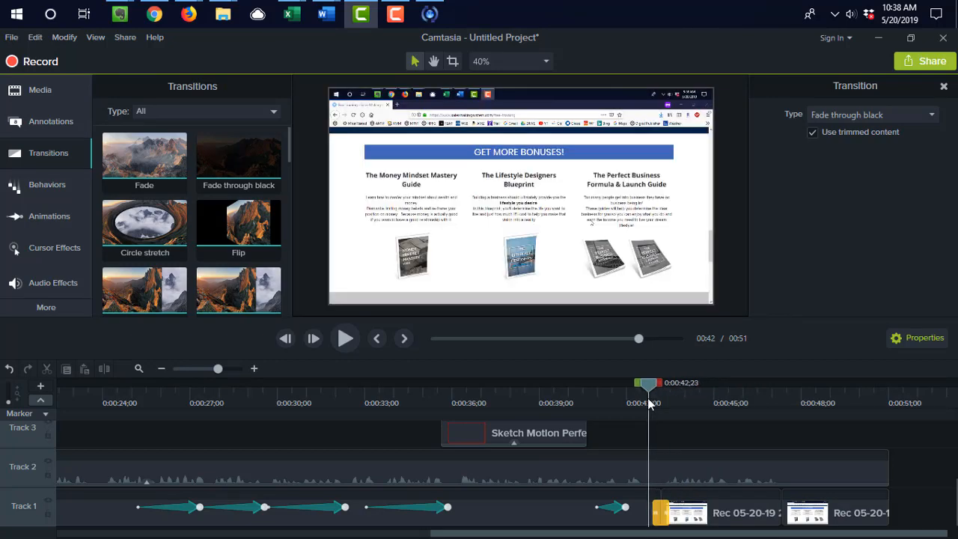
key(space)
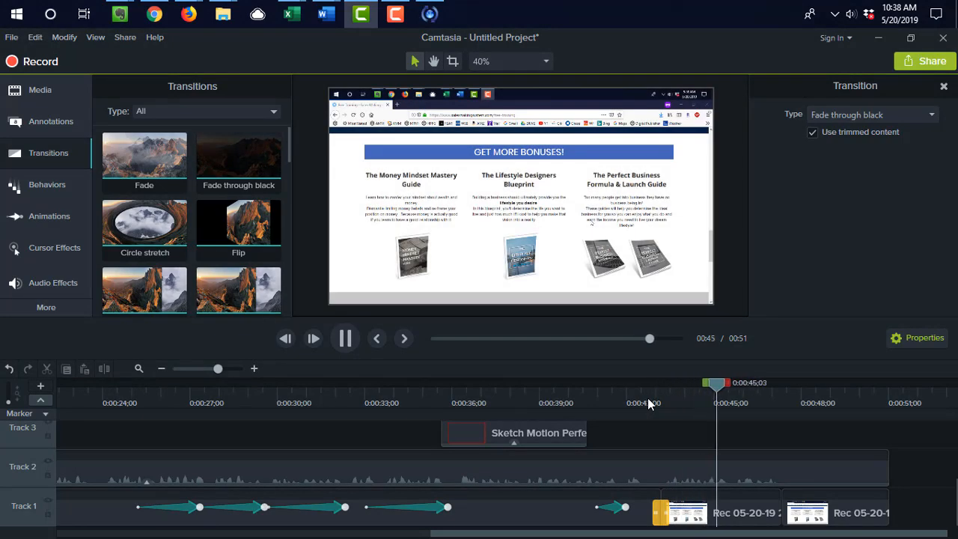
key(space)
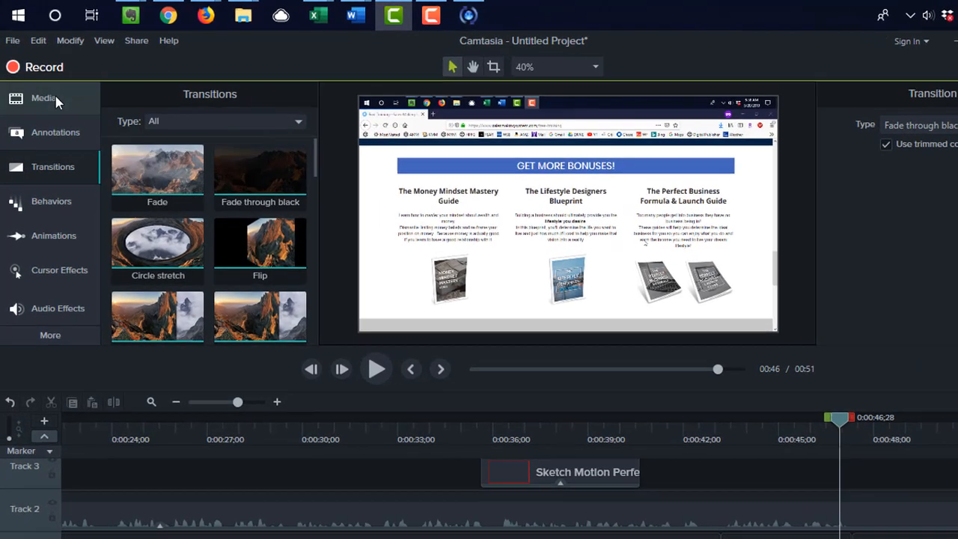
click(53, 91)
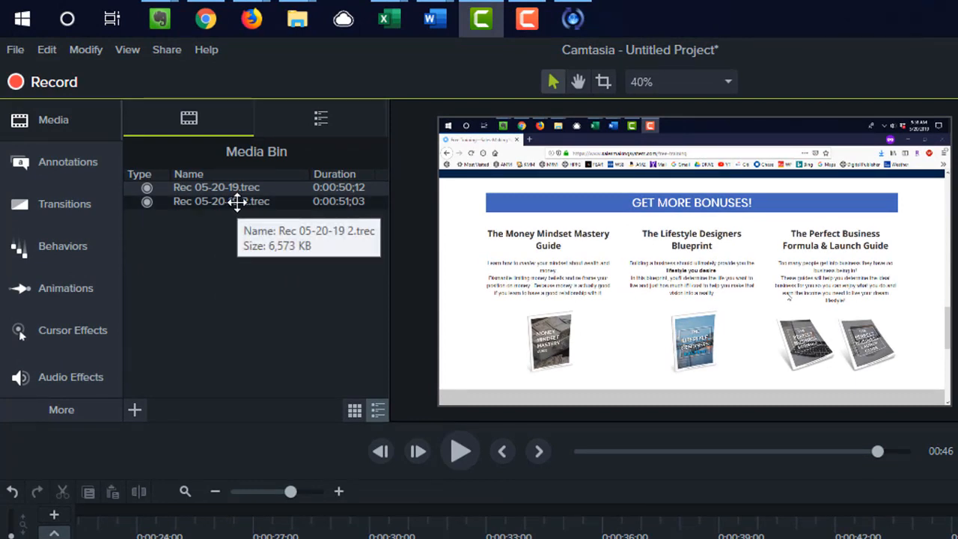
click(134, 411)
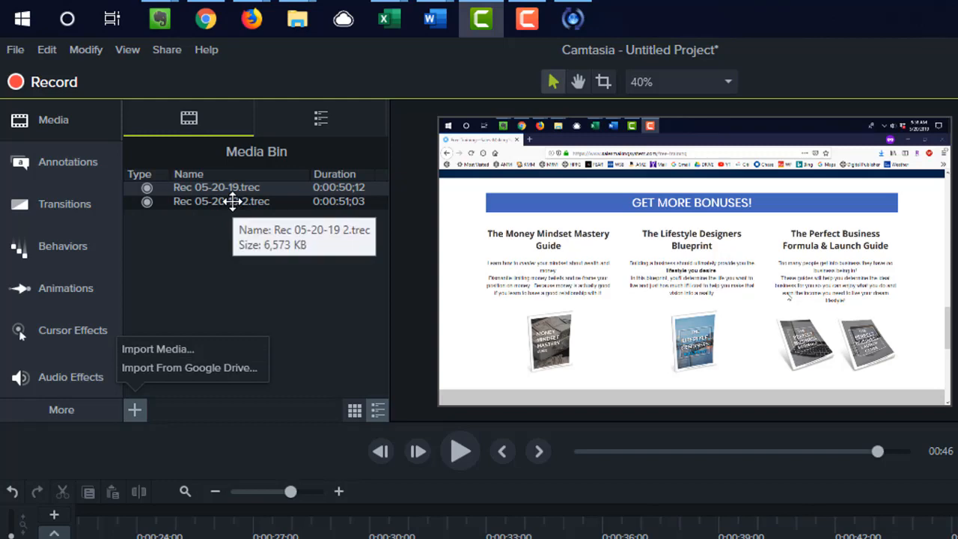
click(156, 350)
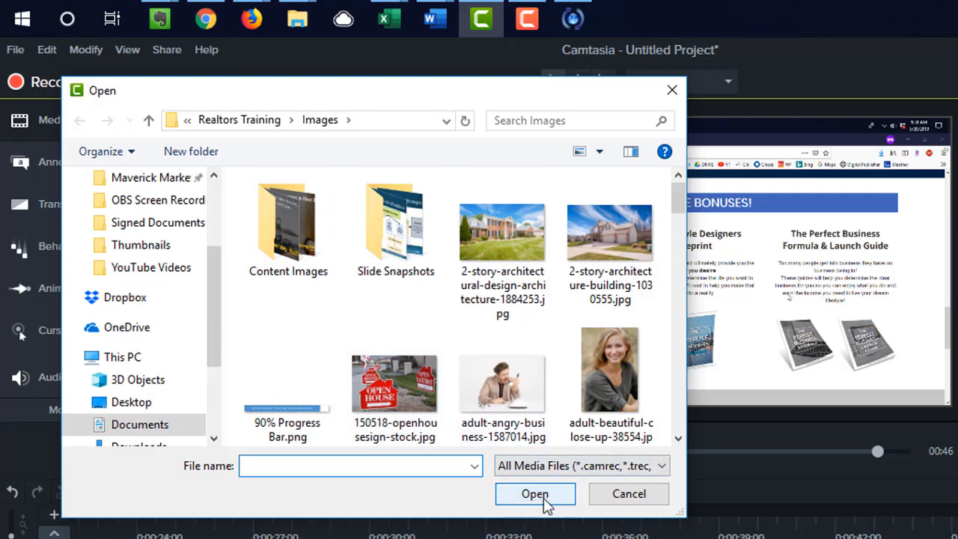
click(629, 498)
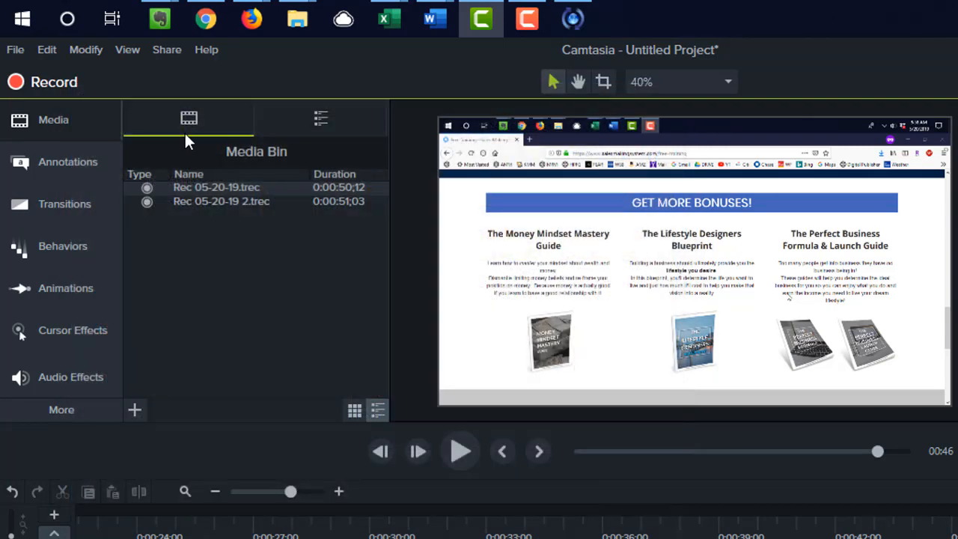
Browse the media Library, expand Bonus - Icons and preview the "whammm" image.
click(306, 120)
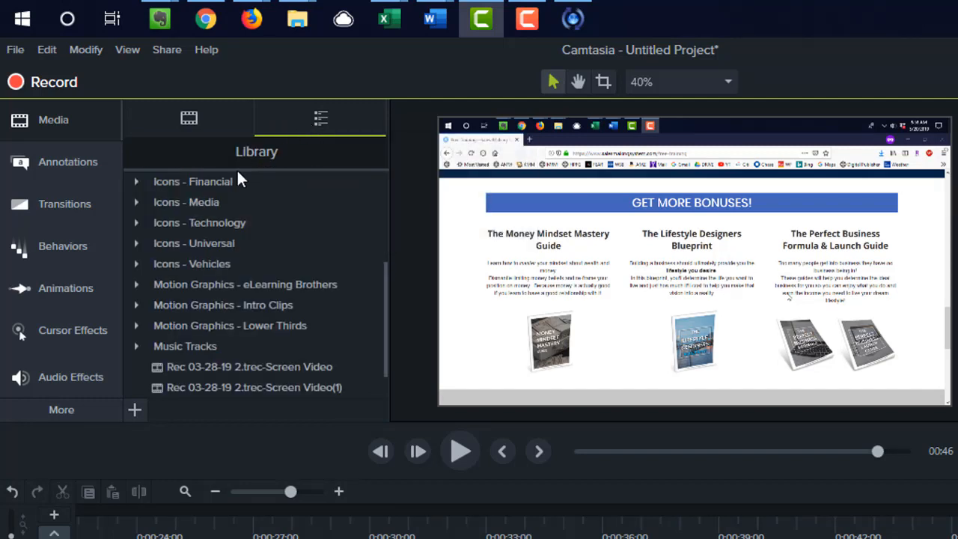
scroll(264, 259, down, 1)
scroll(264, 260, up, 6)
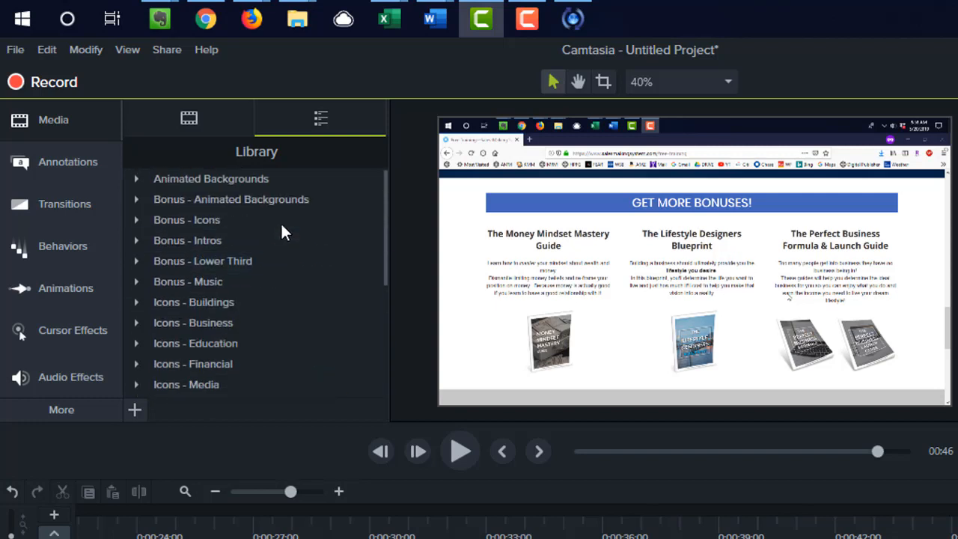
click(137, 222)
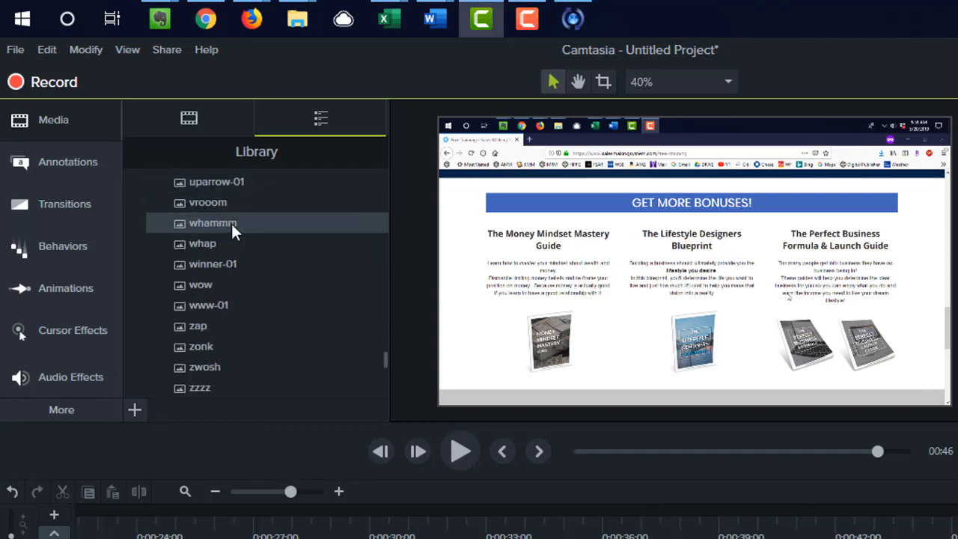
right_click(204, 226)
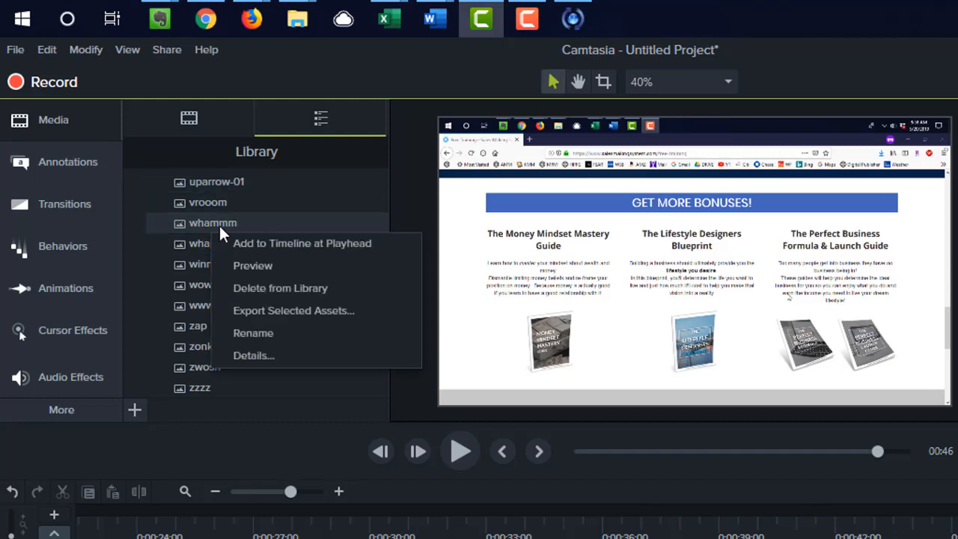
click(254, 265)
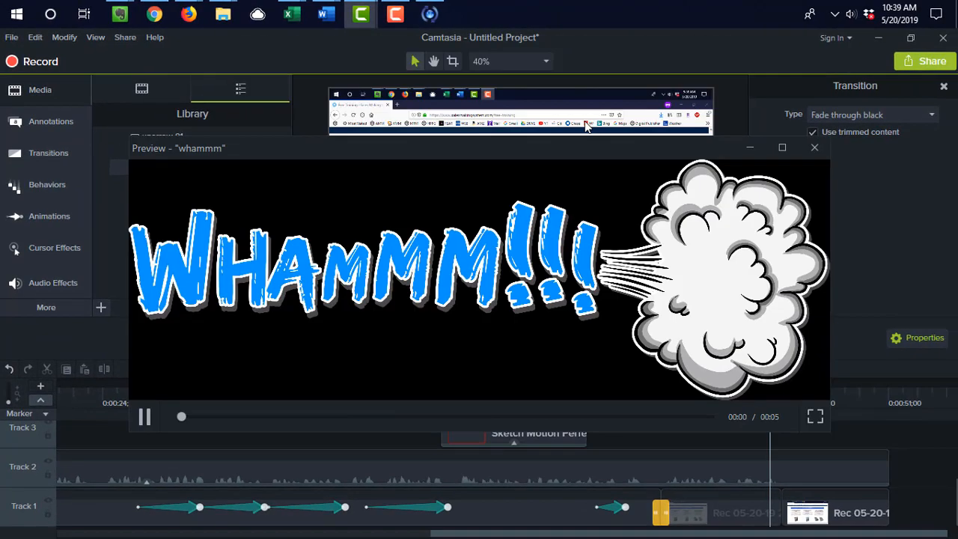
Close the "whammm" preview and collapse the Bonus - Icons folder in the Library.
click(814, 148)
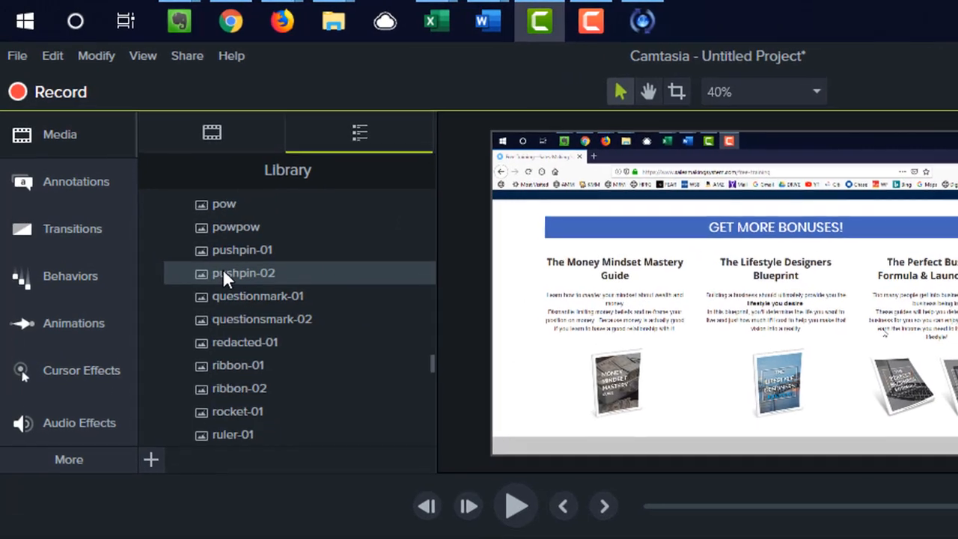
scroll(223, 270, up, 20)
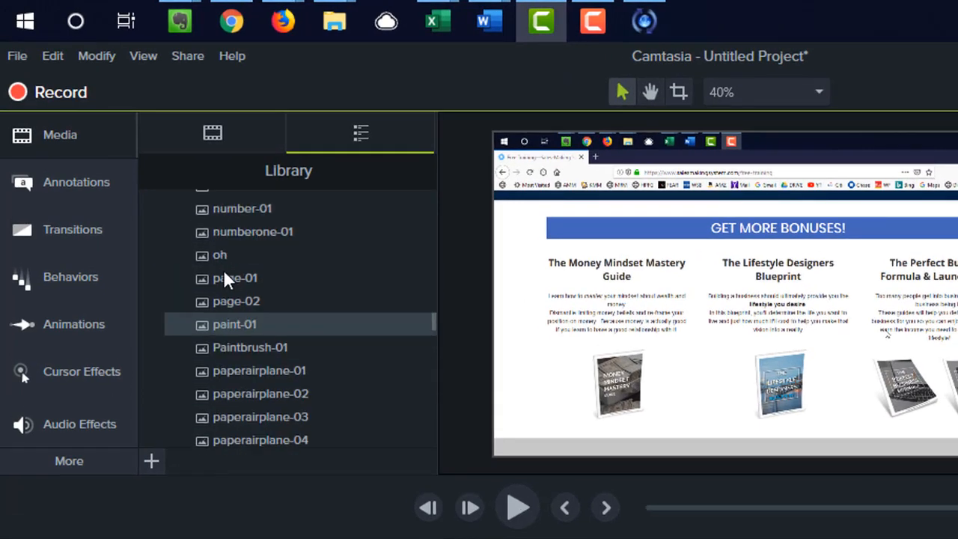
scroll(223, 269, up, 10)
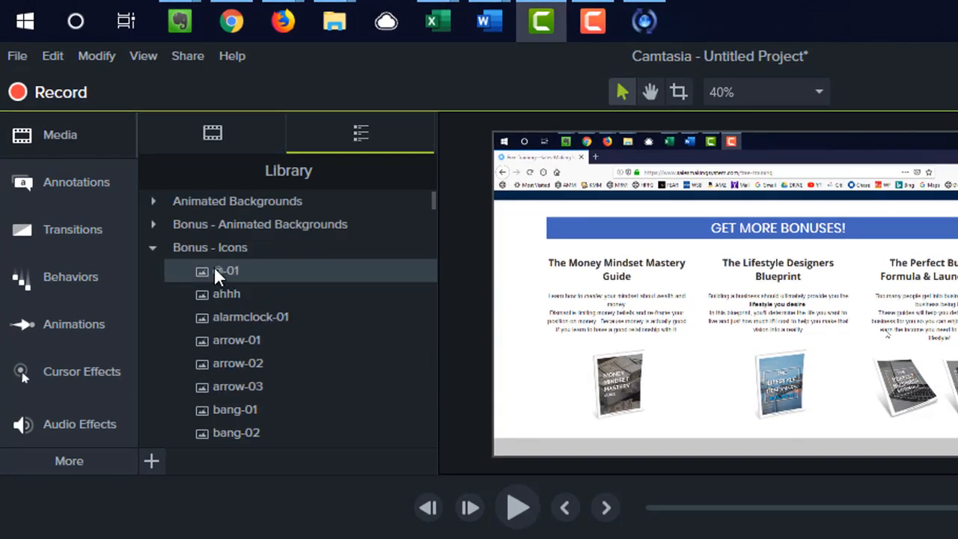
click(152, 249)
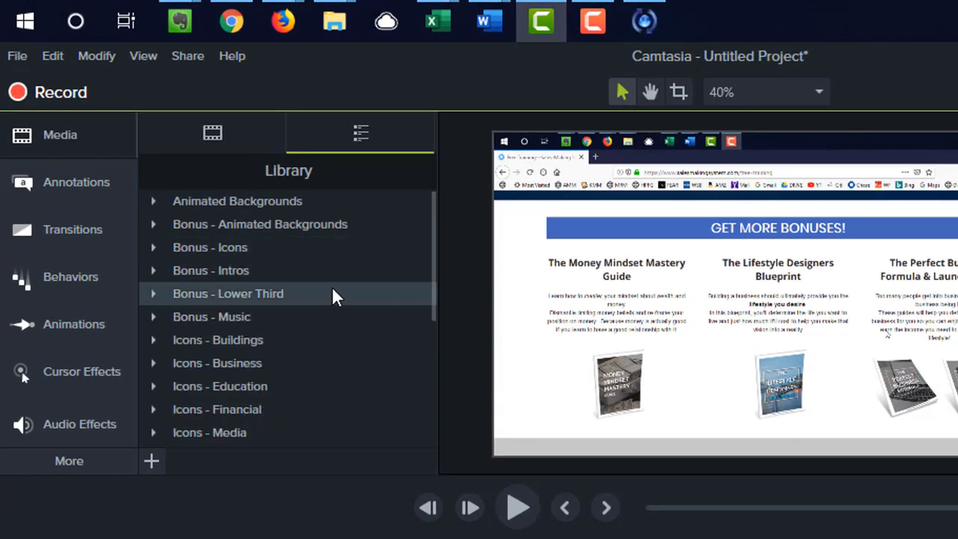
Expand Motion Graphics - eLearning Brothers in the Library, preview "hexagone-intro02" and close the preview.
scroll(333, 289, down, 5)
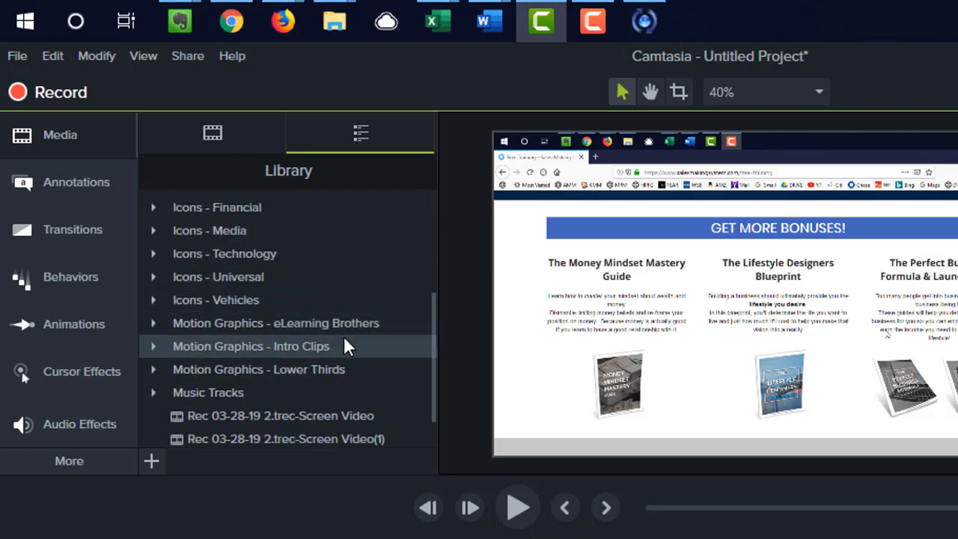
click(154, 323)
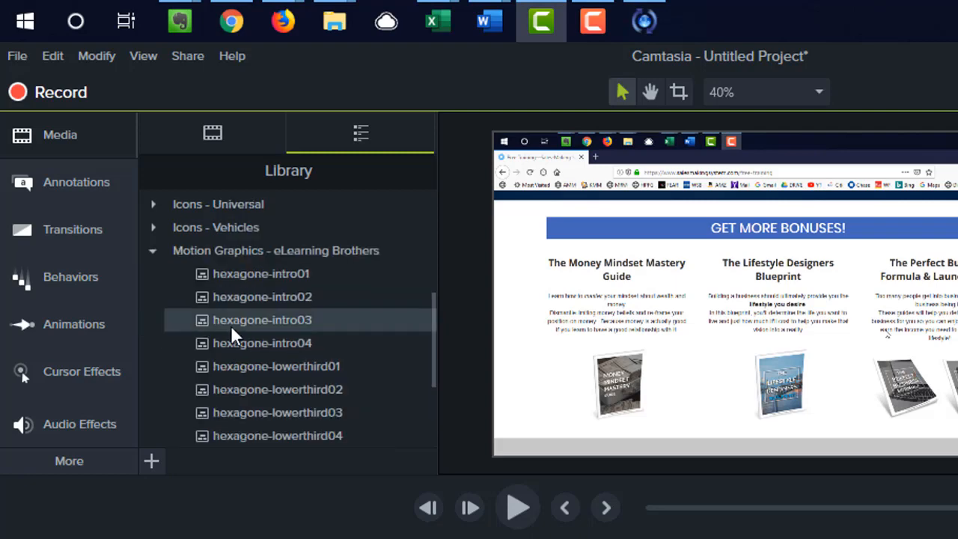
right_click(307, 297)
click(416, 342)
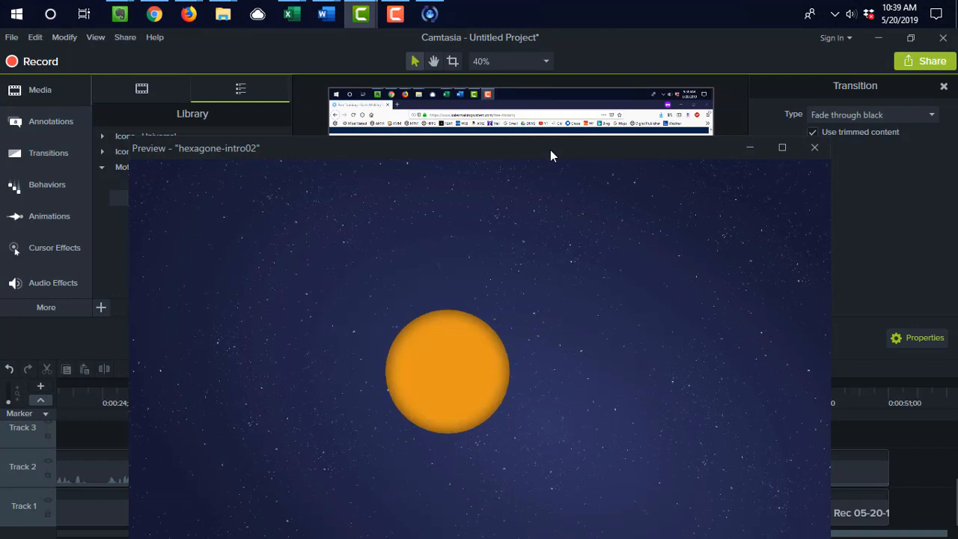
drag(550, 150, 552, 93)
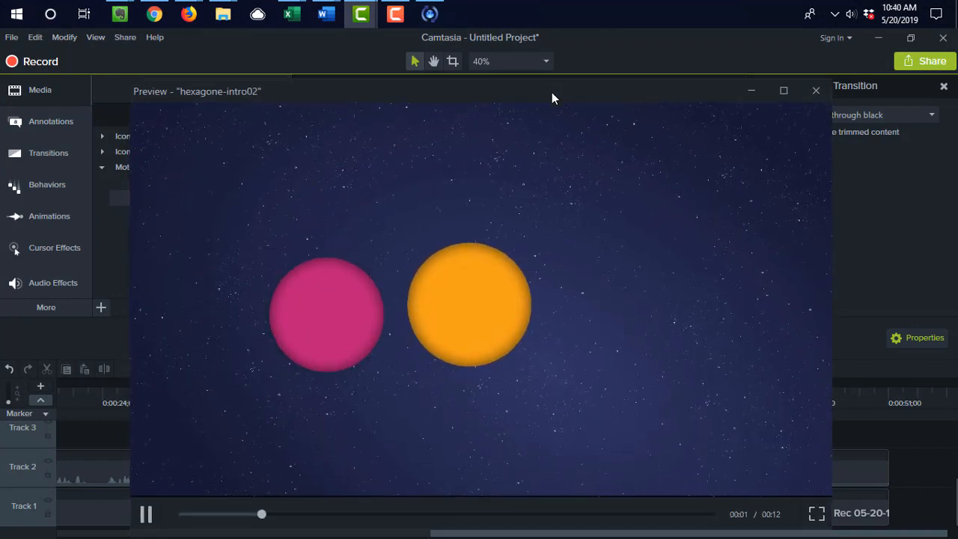
click(815, 91)
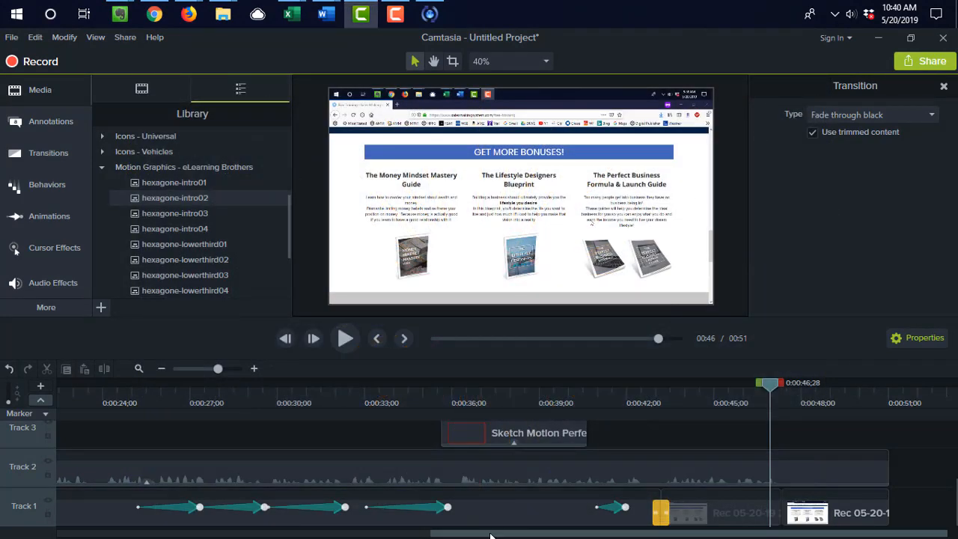
Add the hexagone-intro02 library asset to Track 1 directly after the last recording clip.
drag(197, 199, 885, 531)
drag(763, 533, 949, 509)
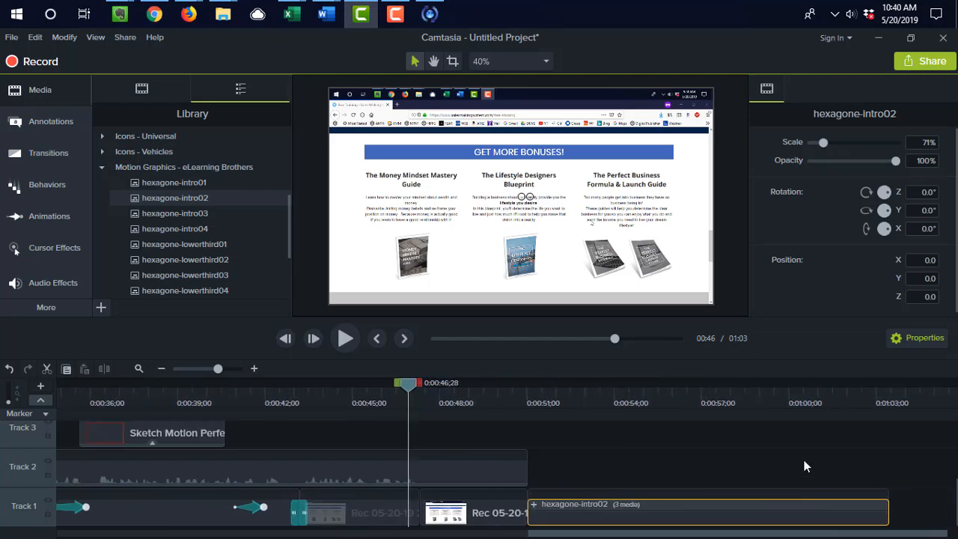
click(792, 464)
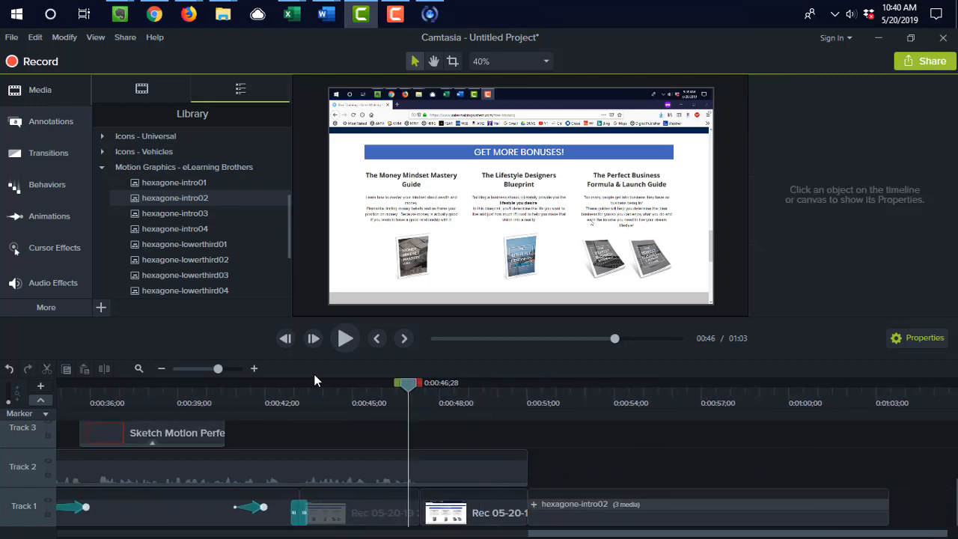
Add a Fade through black transition between the last recording clip and hexagone-intro02, and play across it from 0:00:49;28.
click(55, 154)
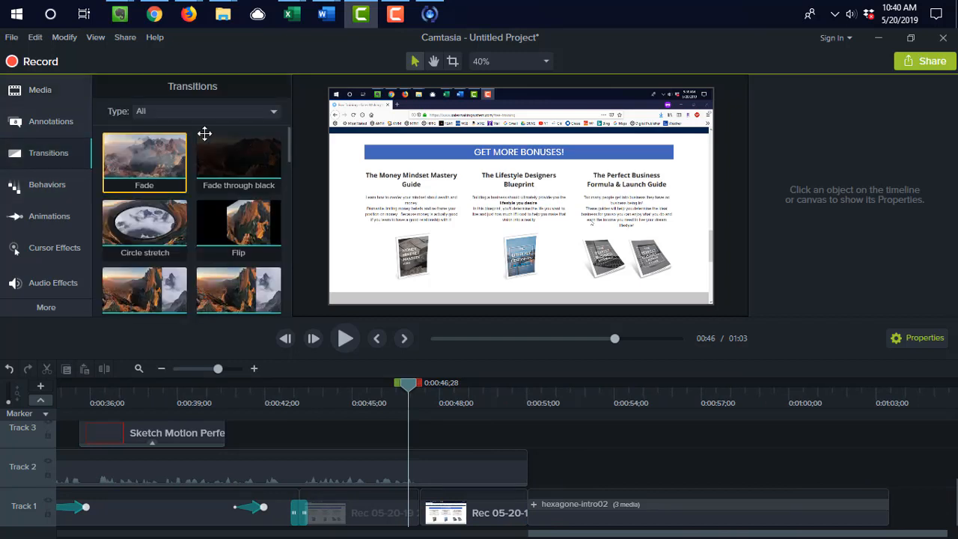
drag(216, 176, 545, 511)
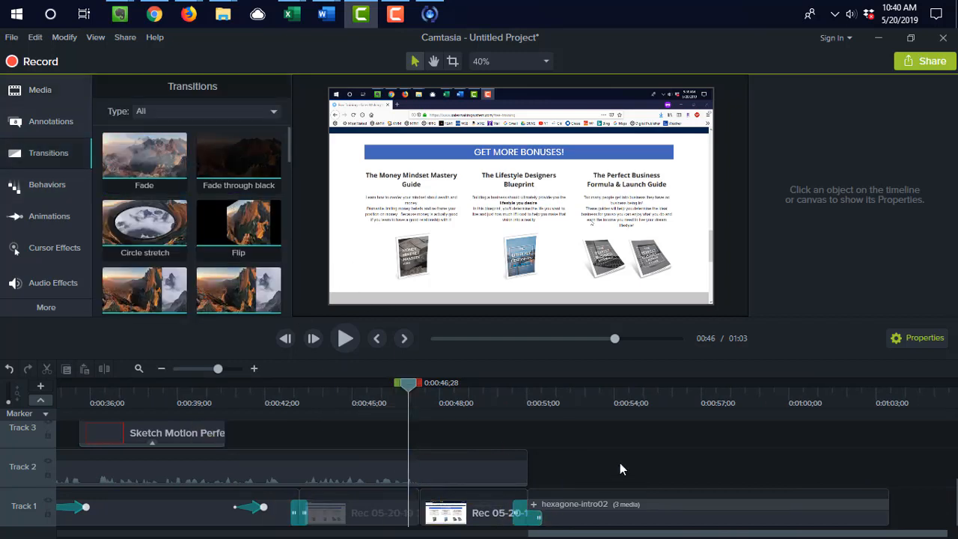
click(498, 388)
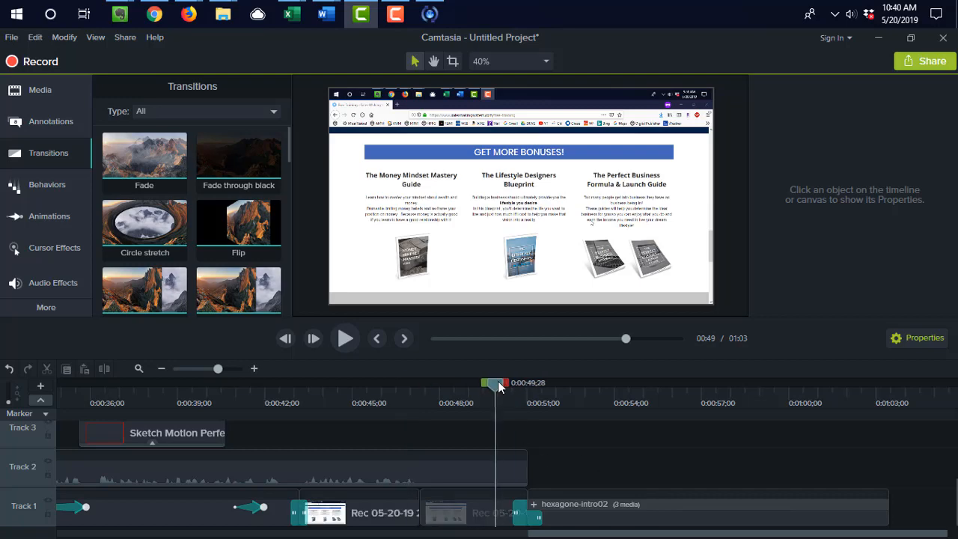
key(space)
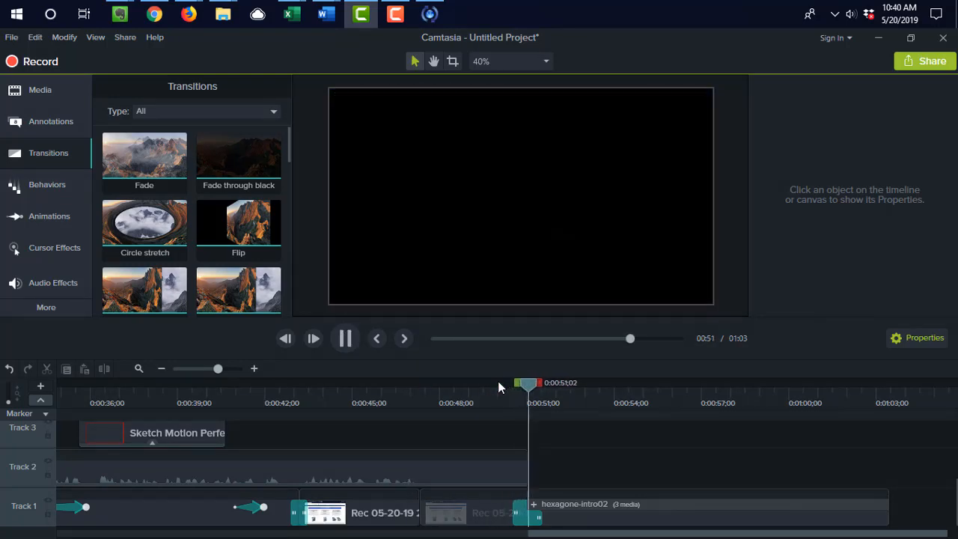
key(space)
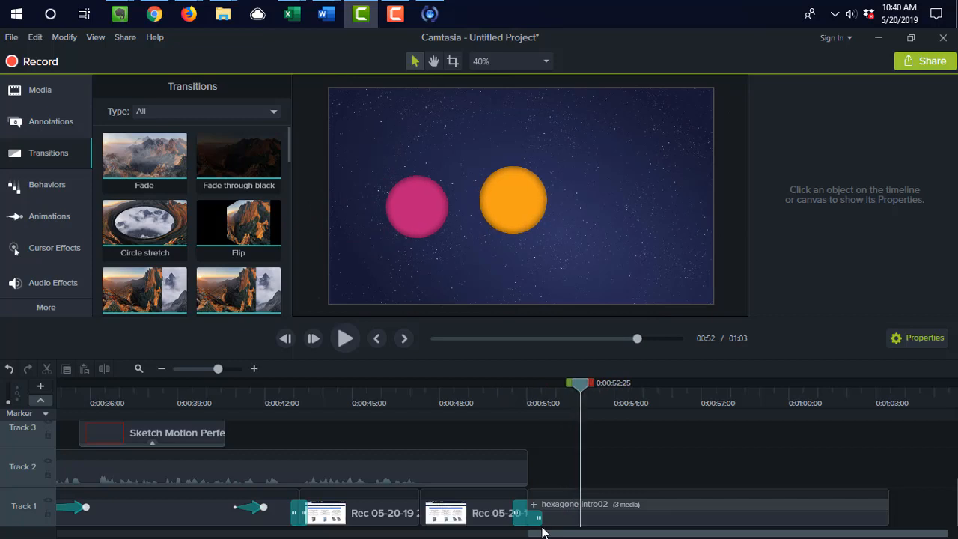
Shorten the Fade through black transition before hexagone-intro02 to 18 frames and replay that part of the timeline.
drag(539, 522, 537, 523)
drag(568, 388, 518, 396)
key(space)
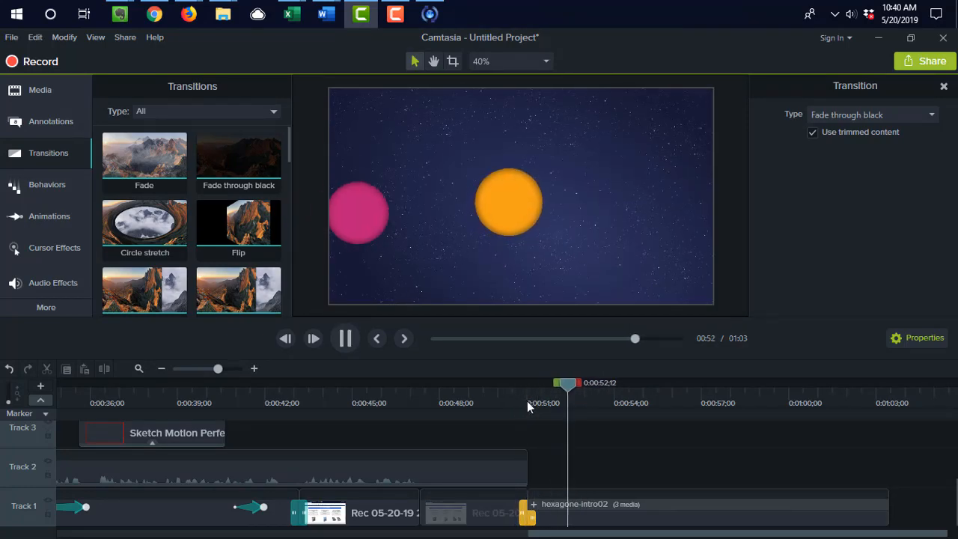
key(space)
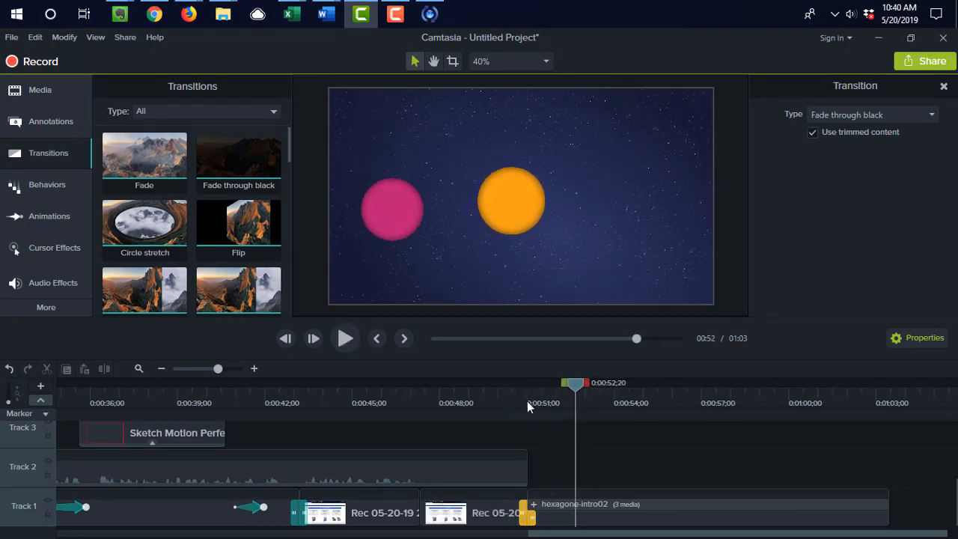
click(527, 515)
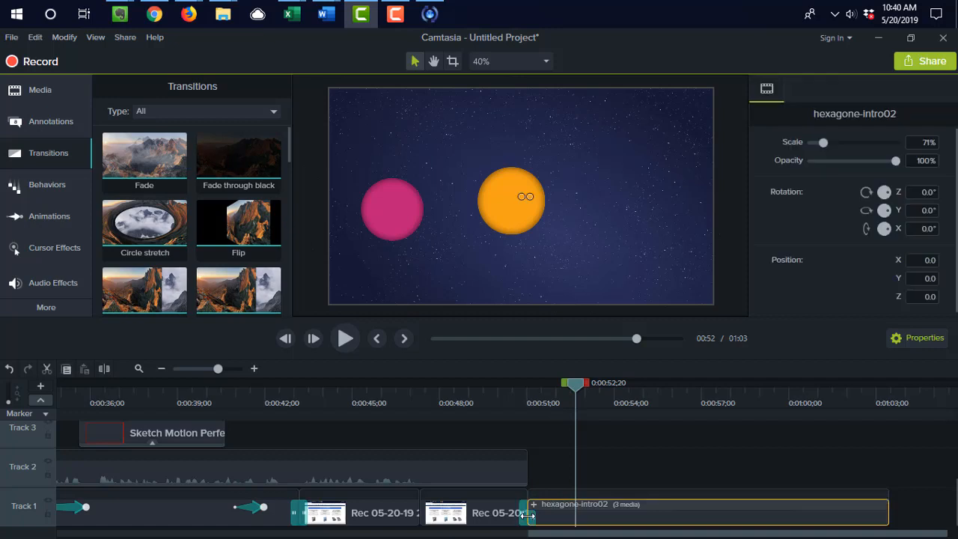
right_click(528, 515)
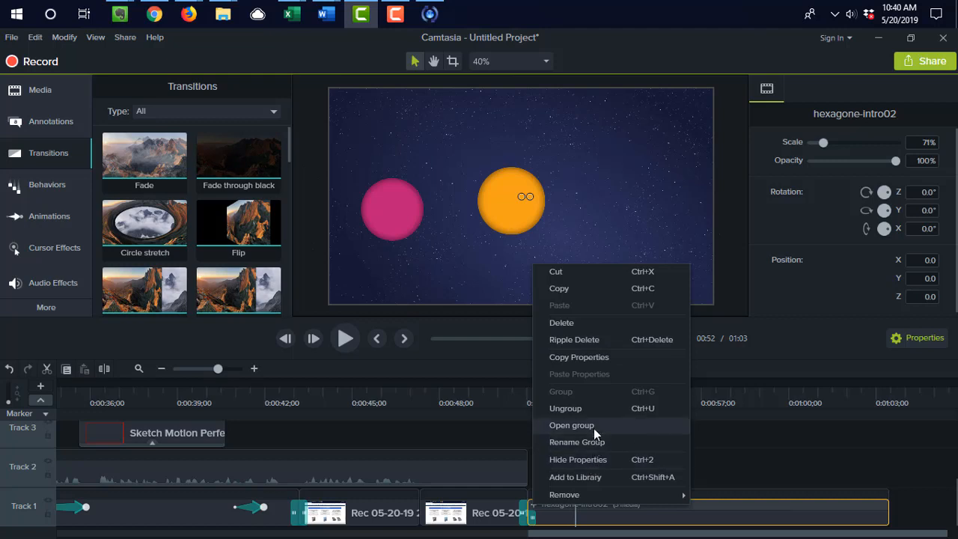
click(587, 324)
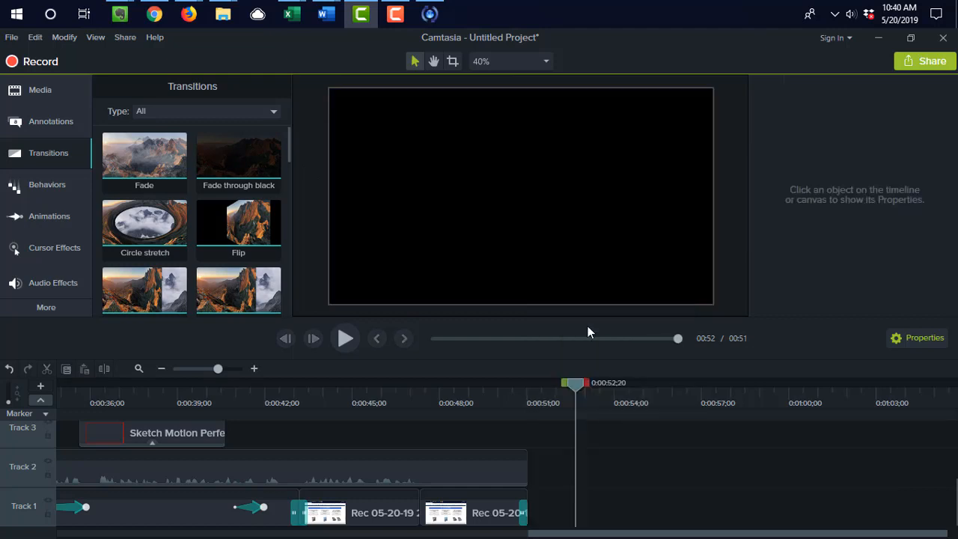
key(ctrl+z)
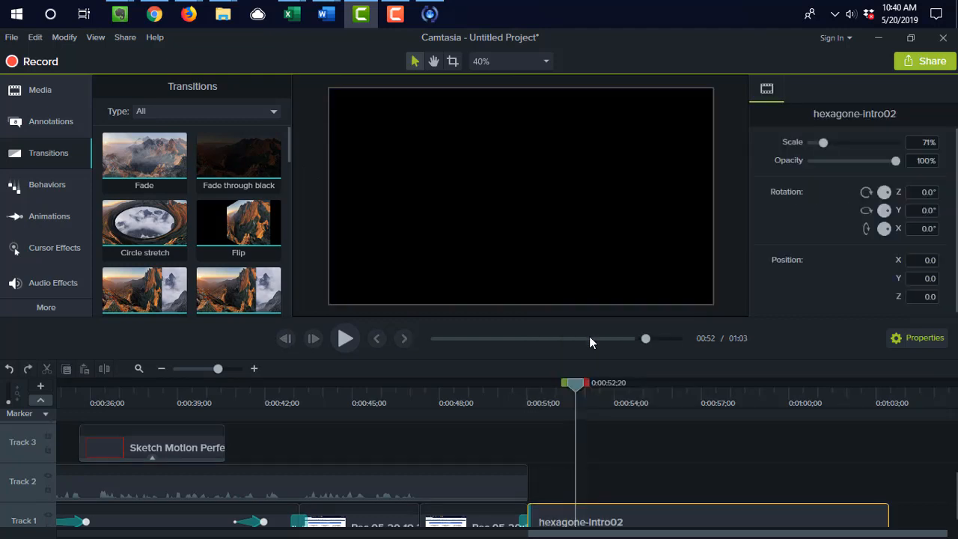
Delete the Fade through black transition between the last recording clip and hexagone-intro02.
click(523, 515)
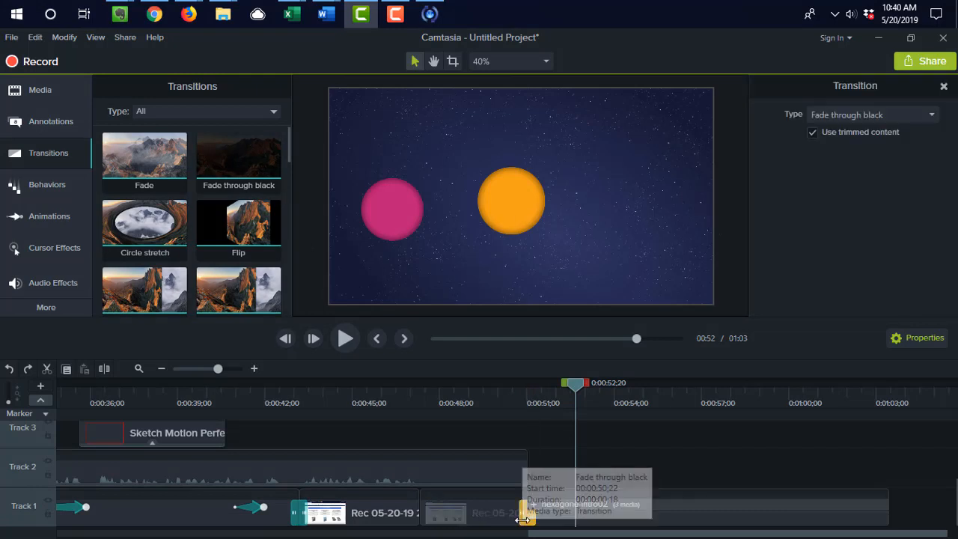
right_click(523, 516)
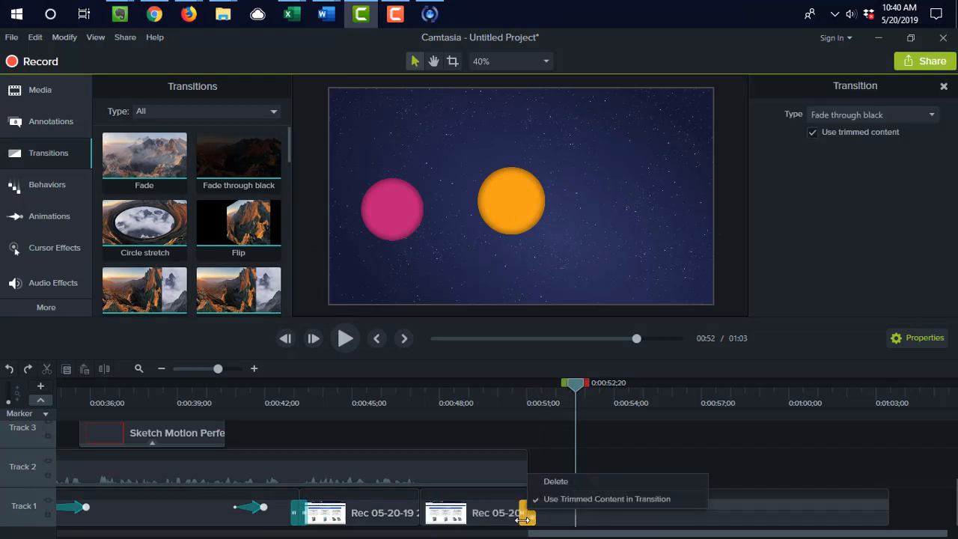
click(556, 483)
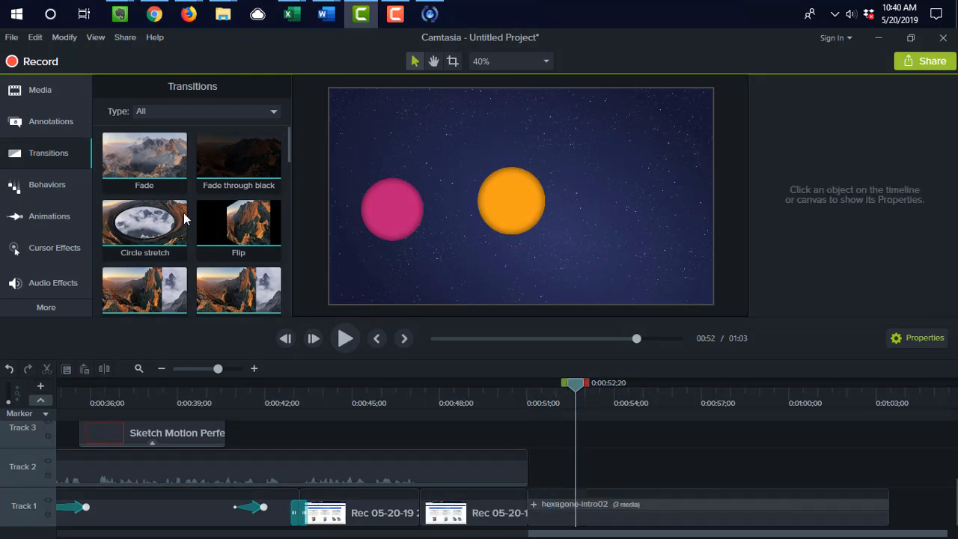
Add another transition from further down the list between the last recording clip and hexagone-intro02, and move the playhead to 0:00:49;11.
scroll(239, 225, down, 5)
drag(244, 225, 524, 515)
drag(570, 389, 478, 424)
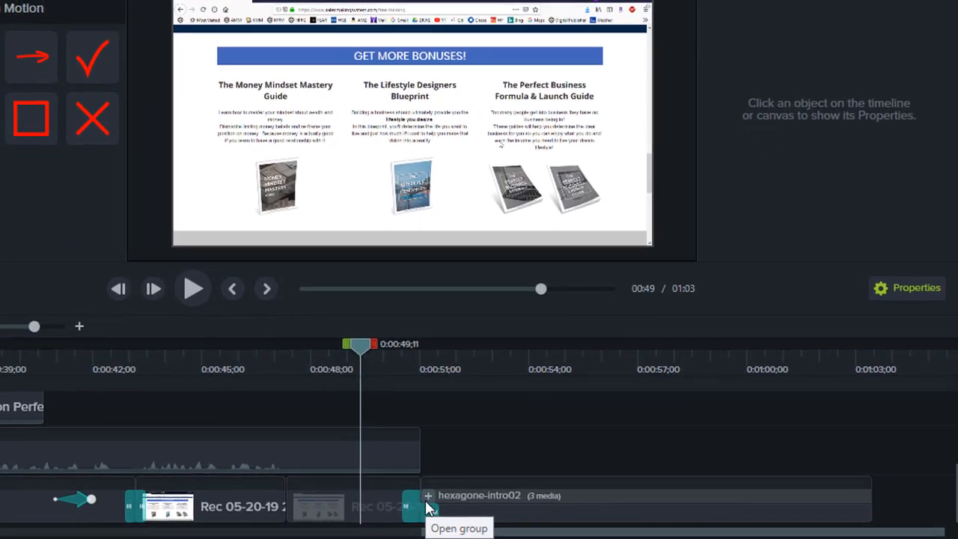
Open the hexagone-intro02 group on the timeline and move the playhead to 0:00:58;15, over its text clips.
click(427, 501)
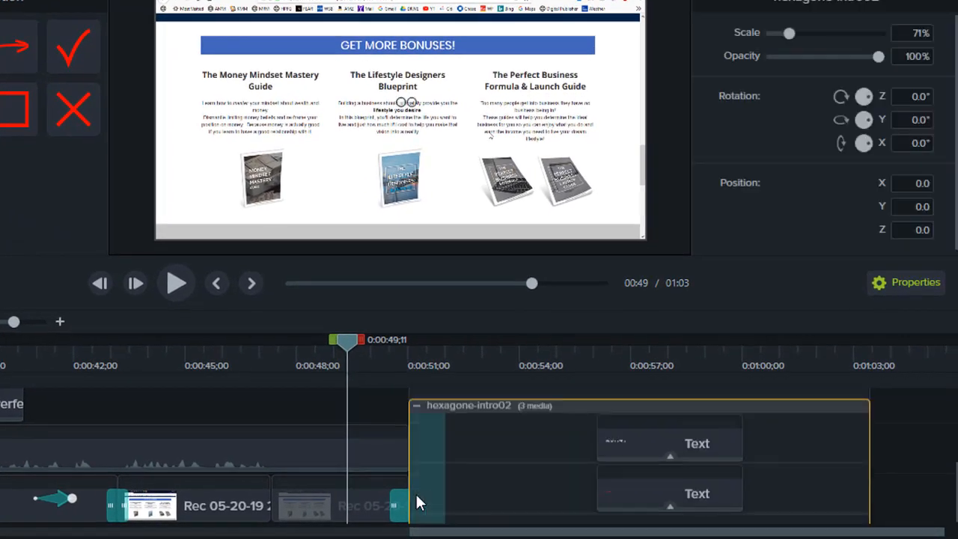
scroll(543, 466, up, 1)
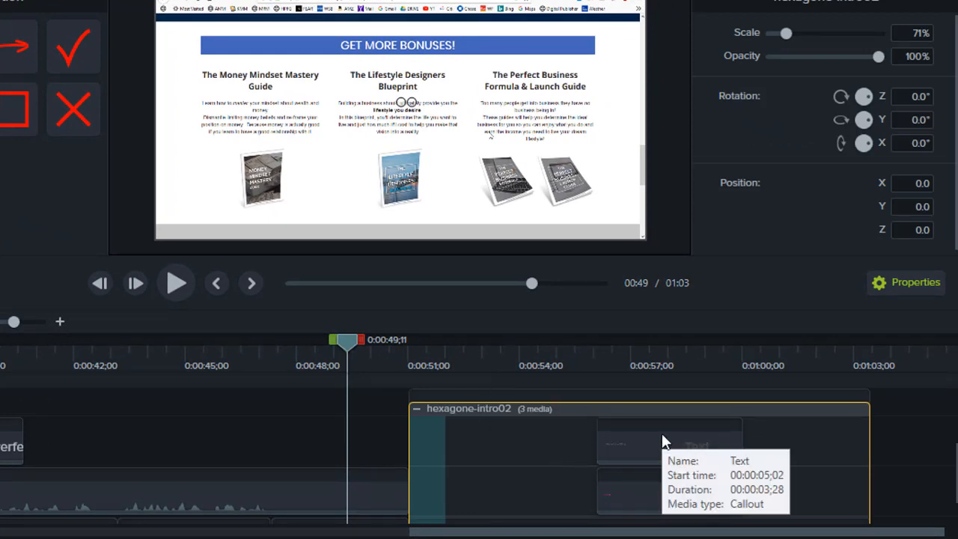
drag(344, 346, 685, 418)
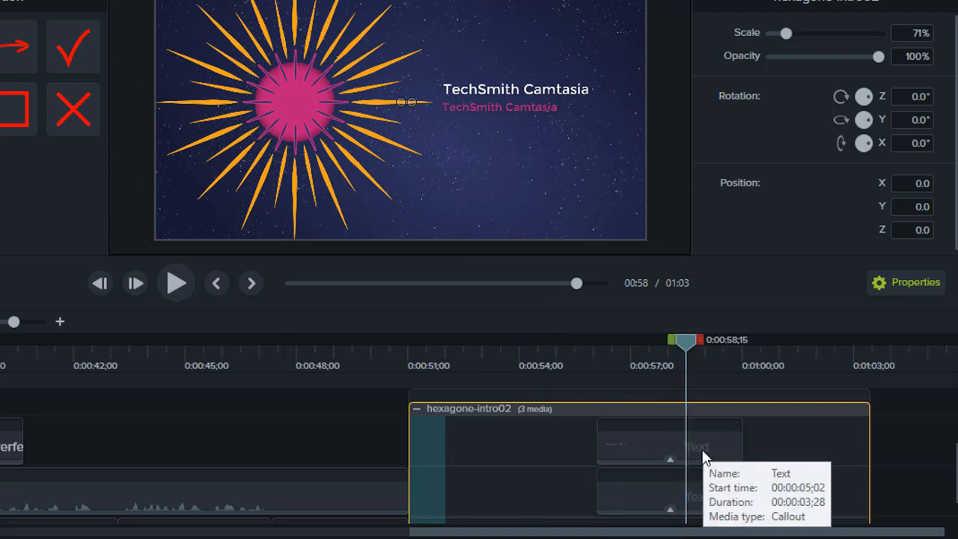
scroll(702, 452, down, 1)
scroll(666, 431, up, 1)
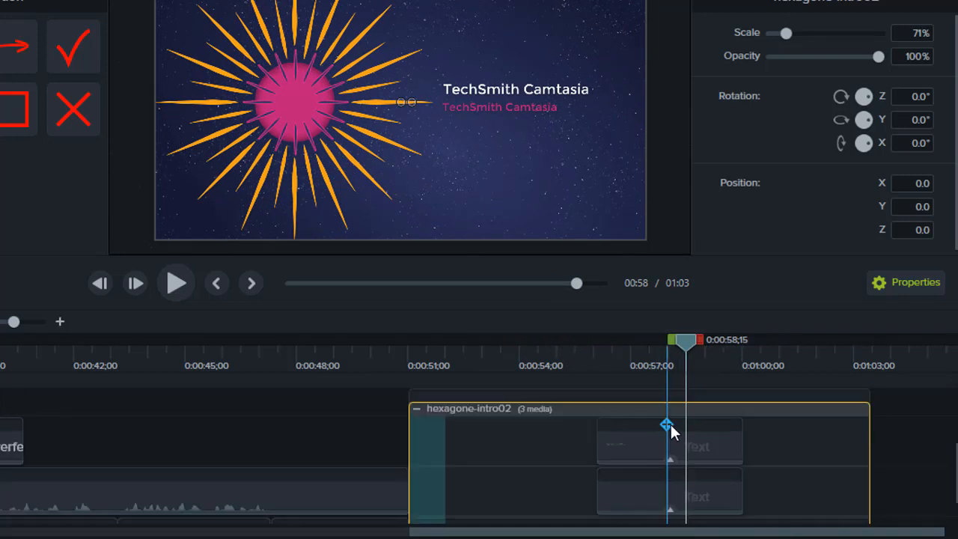
Replace the white title text in the hexagone-intro02 group with "Hi There!".
click(659, 442)
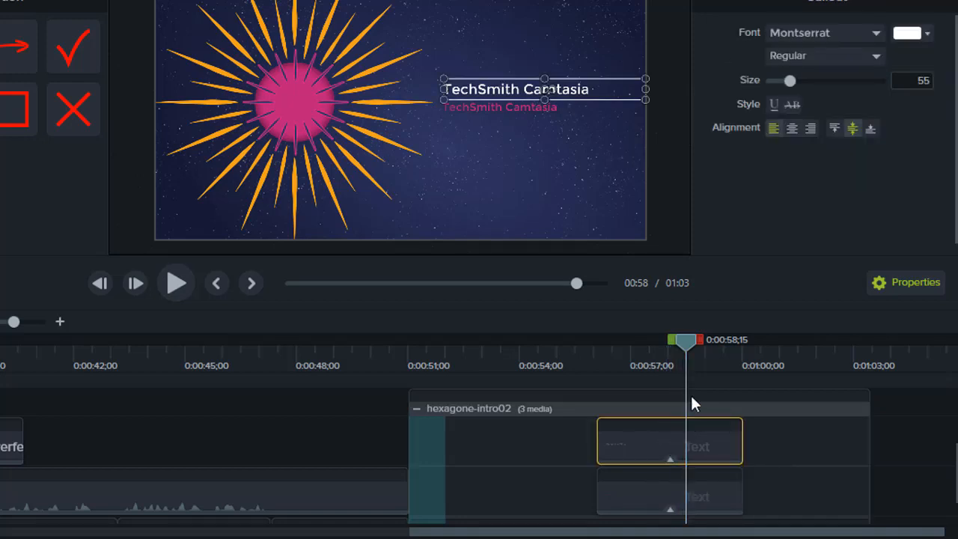
double_click(521, 86)
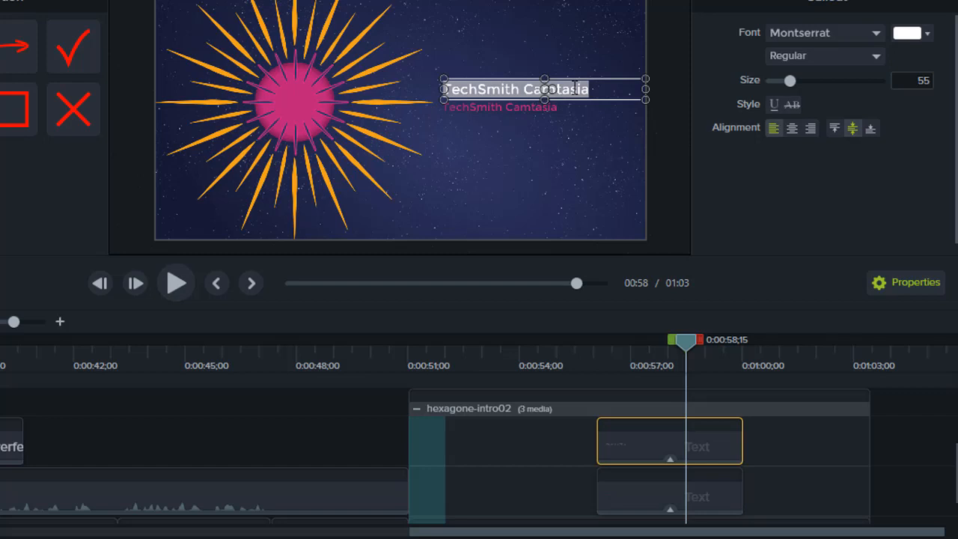
text(Hi There!)
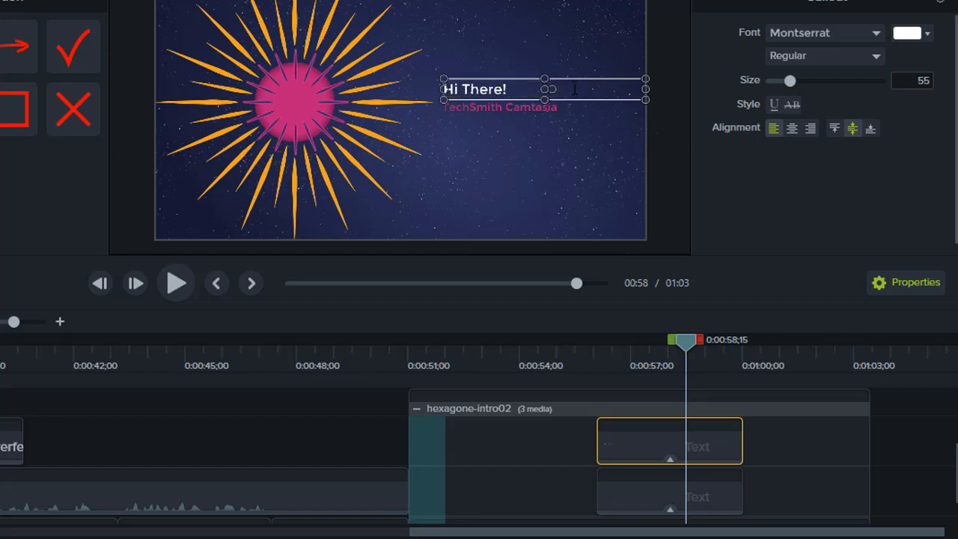
Replace the pink subtitle text in the hexagone-intro02 group with "Welcome" and deselect it.
click(658, 484)
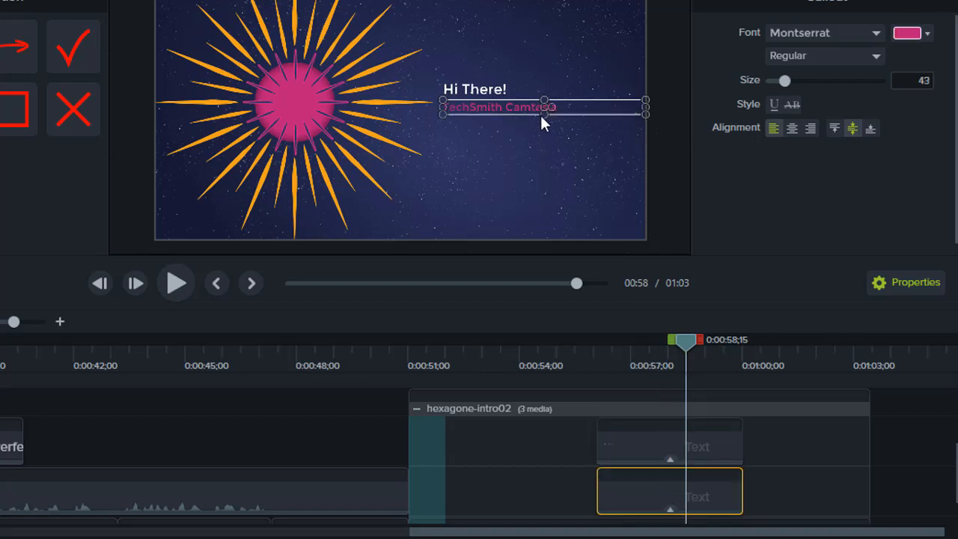
double_click(560, 105)
text(Welcome)
click(910, 432)
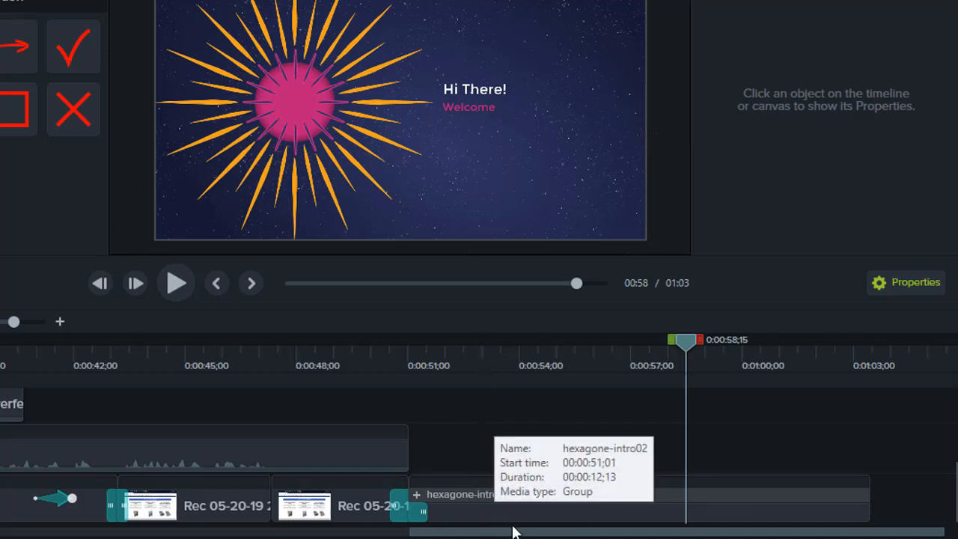
Move the playhead to 0:00:35;06 and add a Sketch Motion arrow on Track 4, directly above the Sketch Motion rectangle clip.
drag(504, 536, 364, 515)
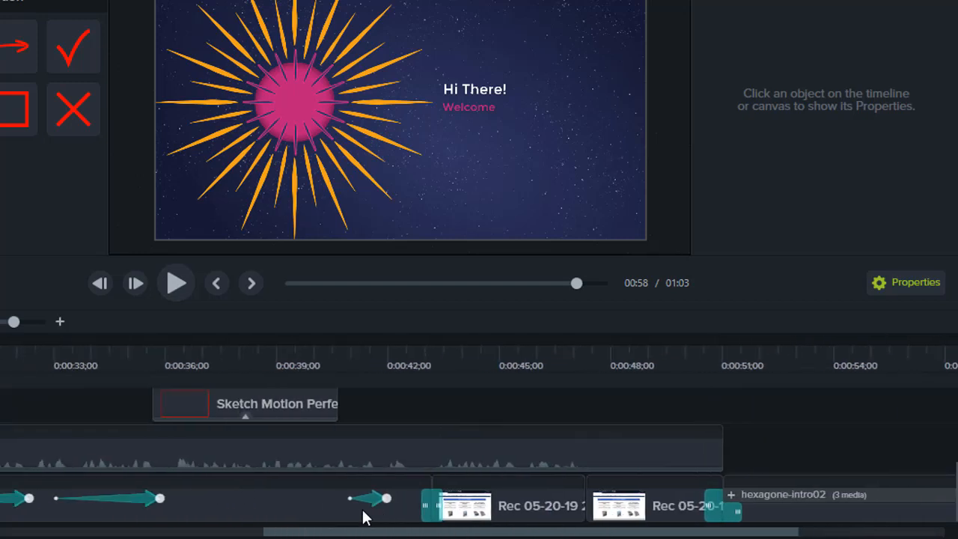
scroll(352, 458, up, 2)
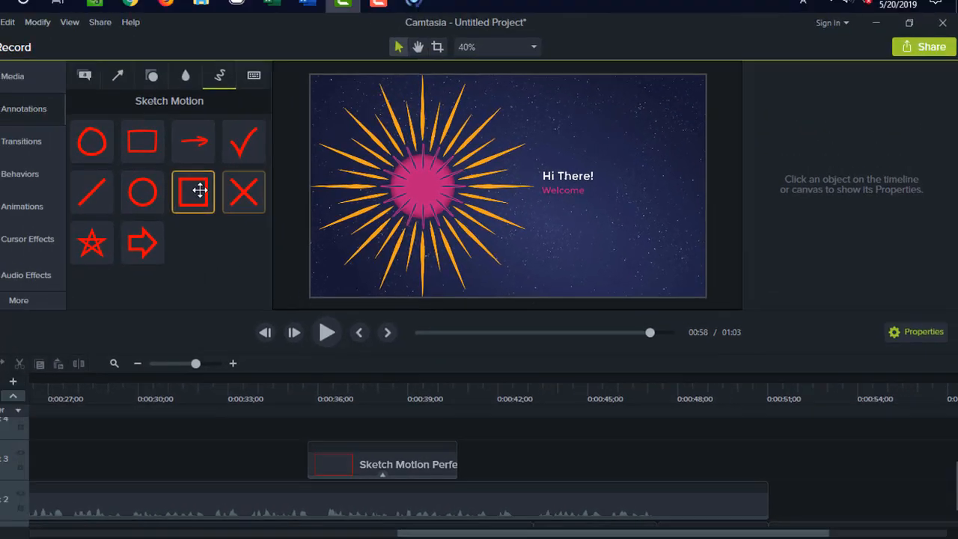
click(309, 383)
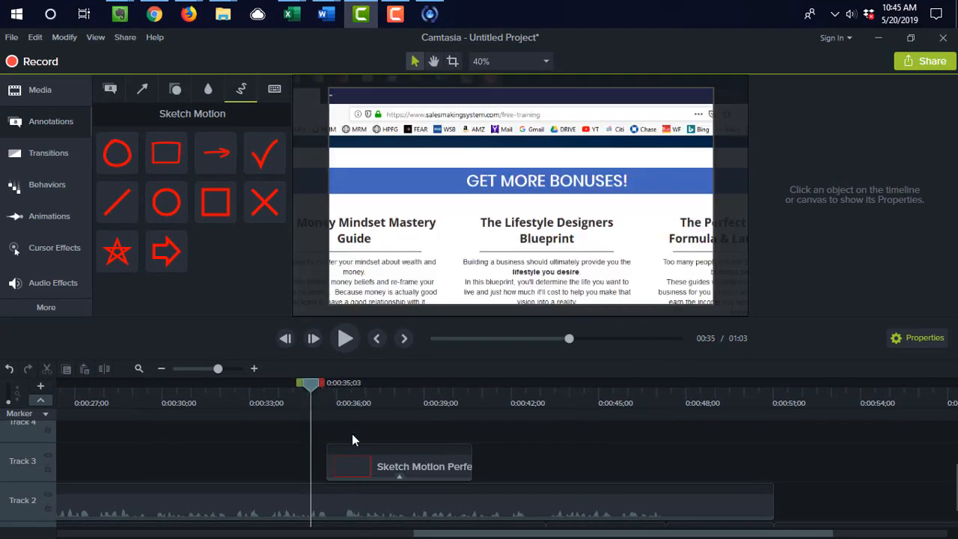
mouse_move(311, 393)
mouse_down()
mouse_move(325, 393)
mouse_move(310, 390)
mouse_up()
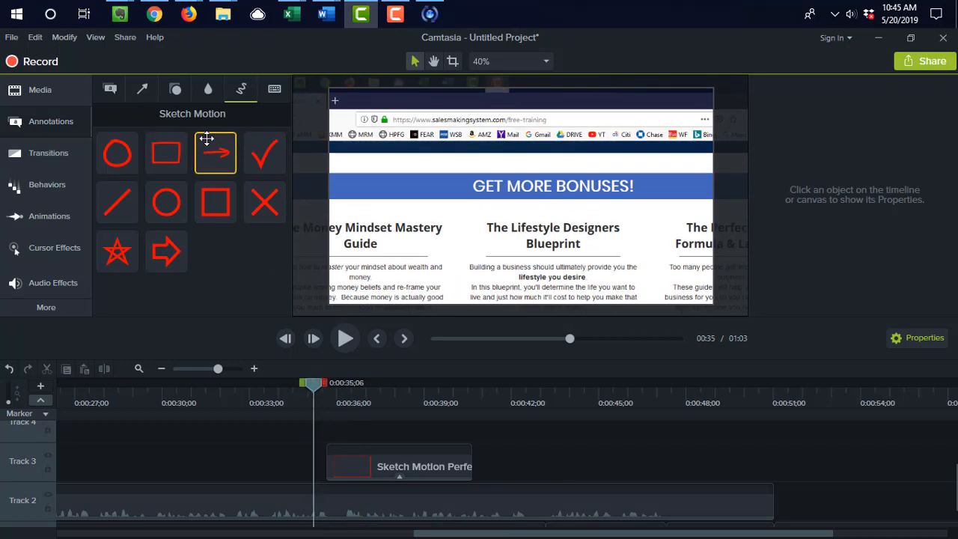
mouse_move(216, 157)
mouse_down()
mouse_move(272, 306)
mouse_move(341, 441)
mouse_move(325, 439)
mouse_up()
drag(438, 441, 446, 442)
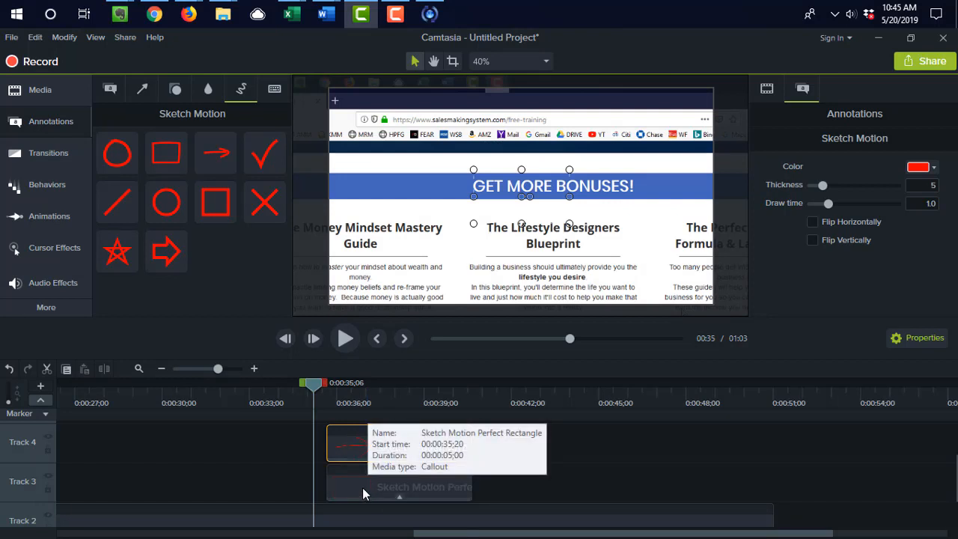
Group the Sketch Motion arrow and rectangle clips and rename the group "Test Group".
ctrl+click(363, 487)
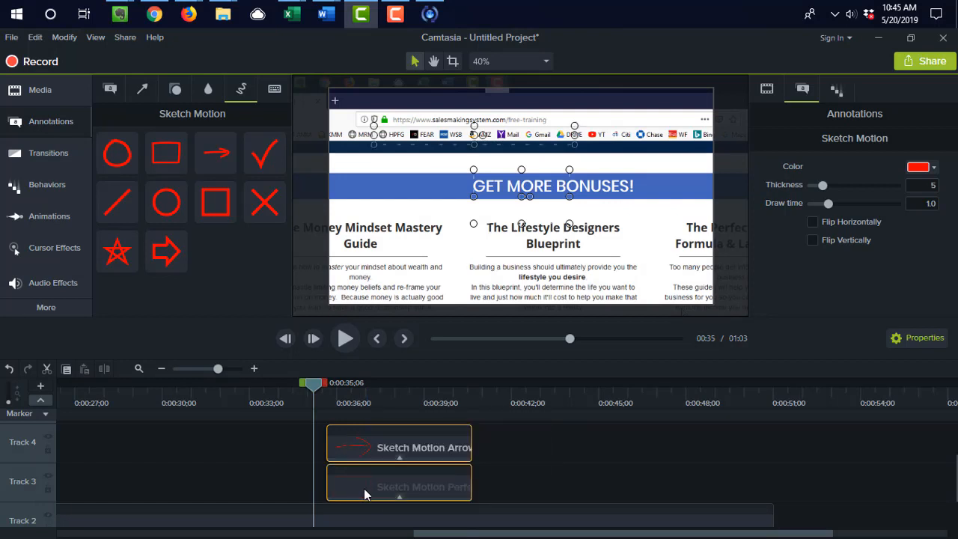
right_click(374, 448)
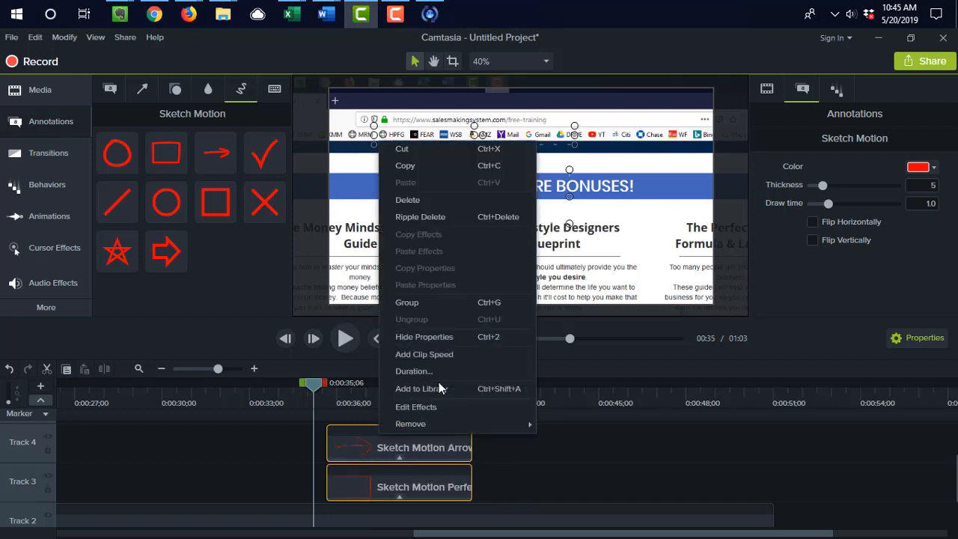
click(475, 301)
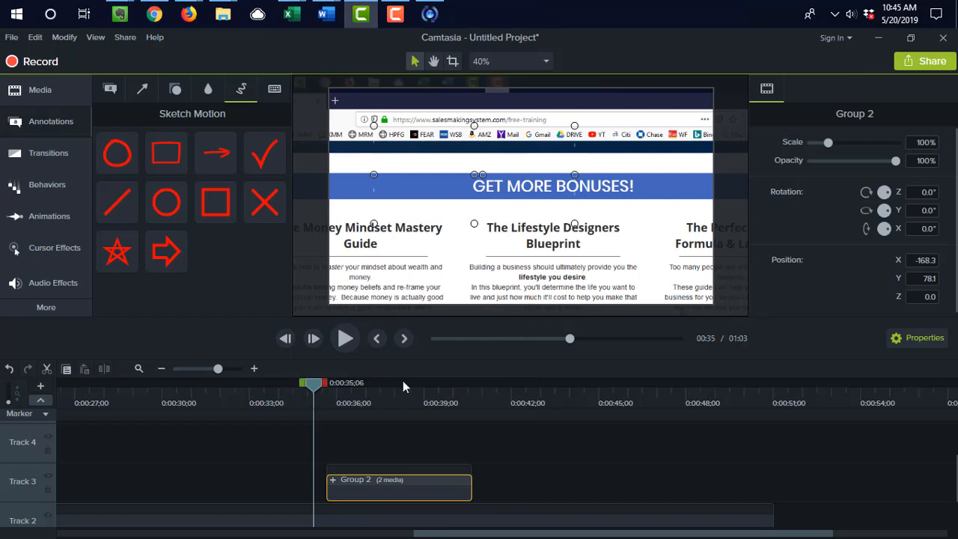
right_click(357, 483)
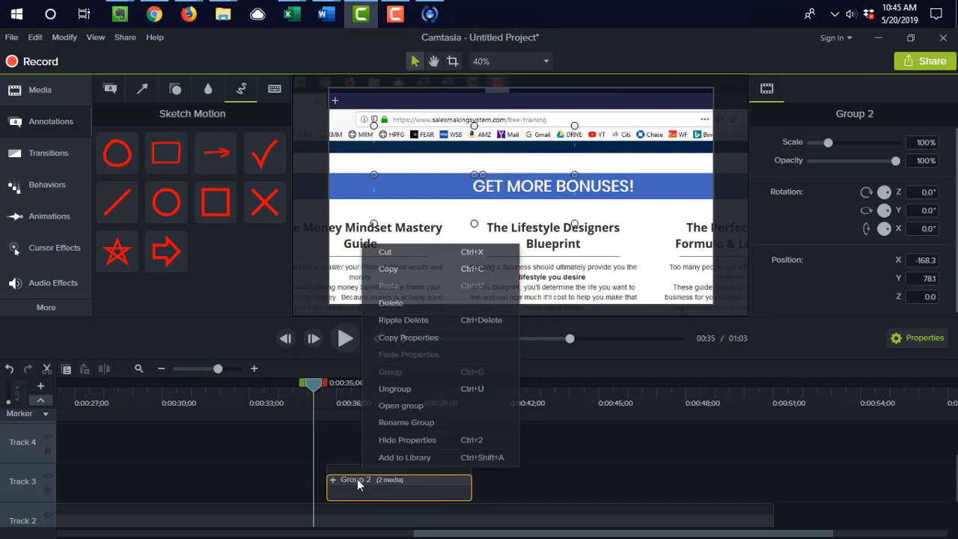
click(426, 420)
text(Test Group)
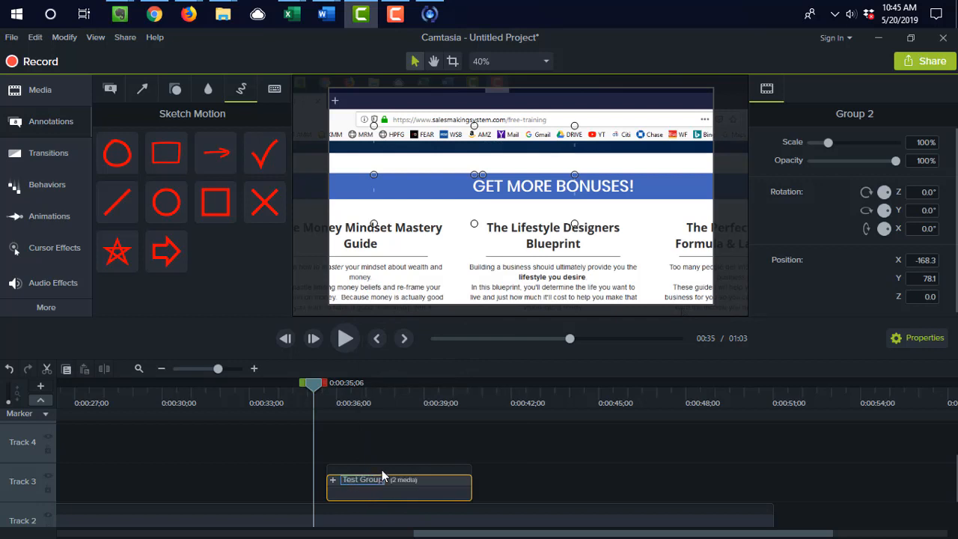
click(408, 440)
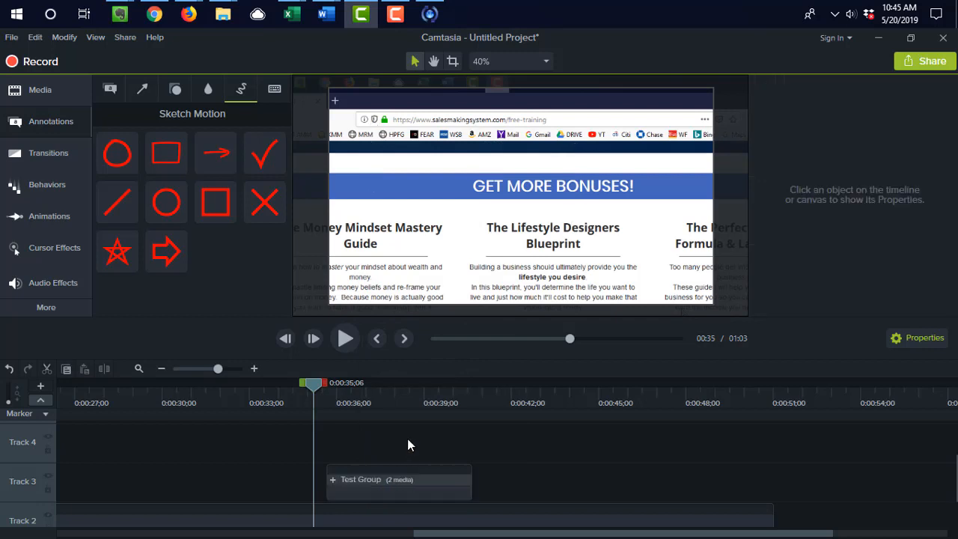
Expand Test Group, preview its annotations at 0:00:37;00, inspect the arrow clip's properties, and collapse the group.
click(334, 483)
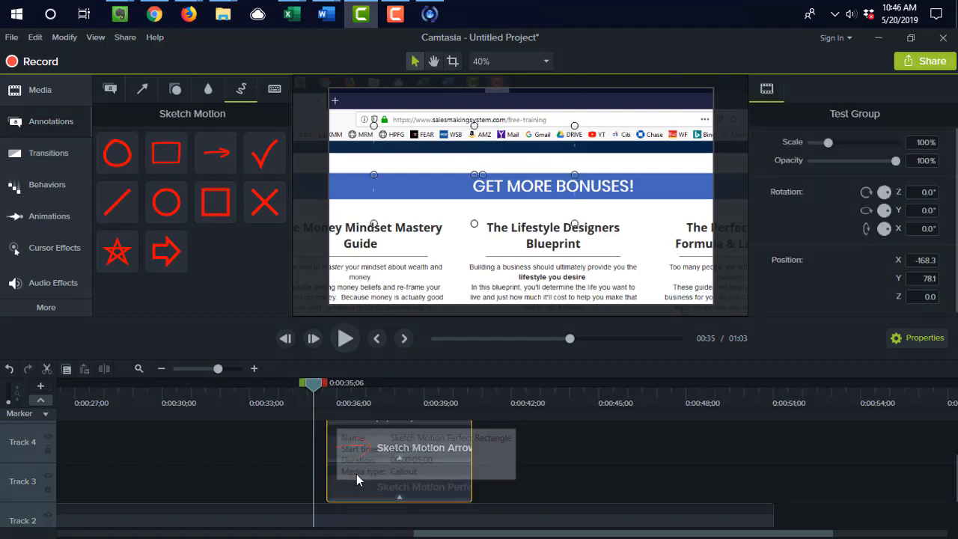
drag(318, 395, 363, 399)
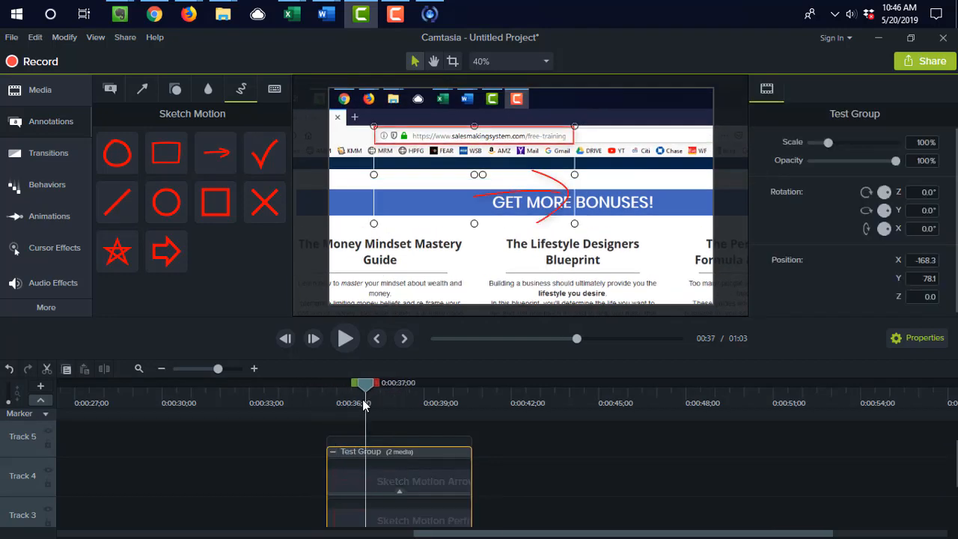
click(432, 479)
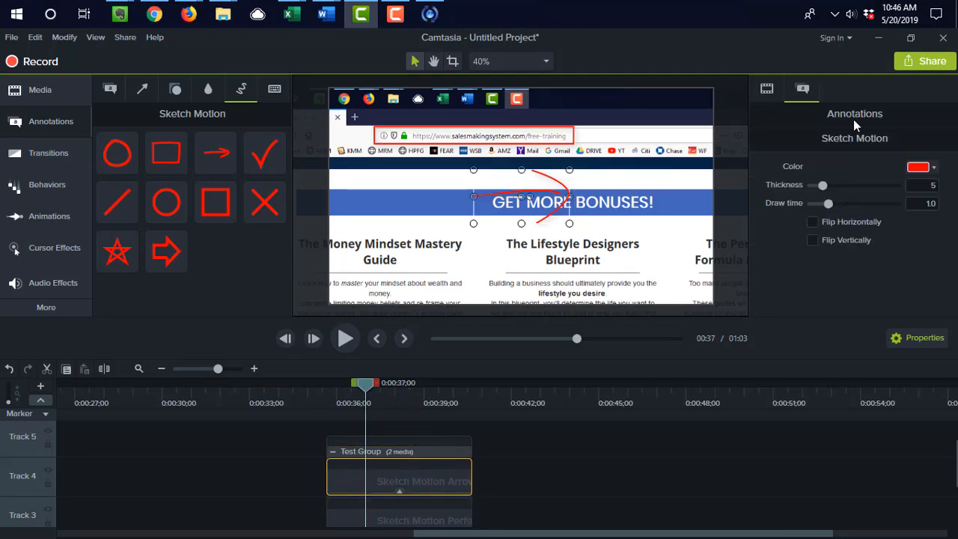
drag(368, 387, 309, 386)
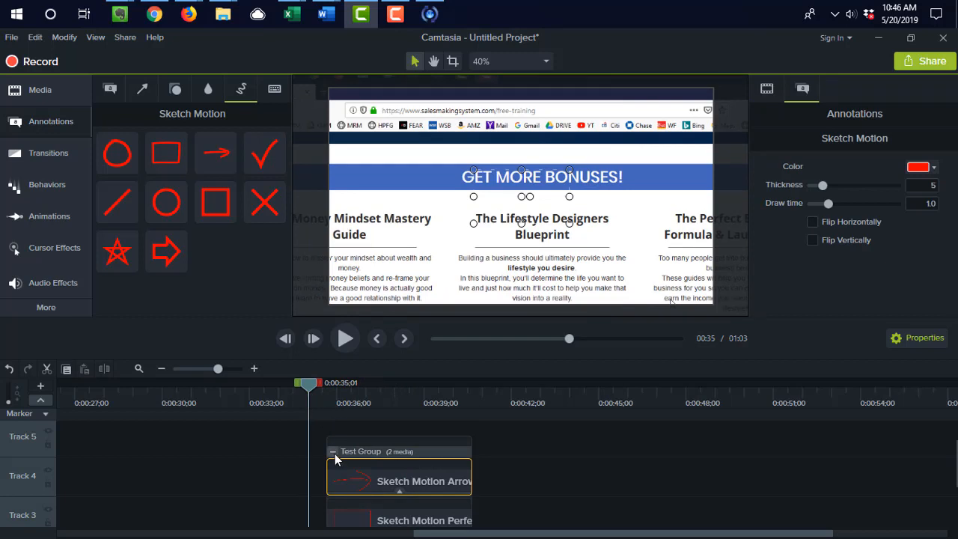
click(334, 453)
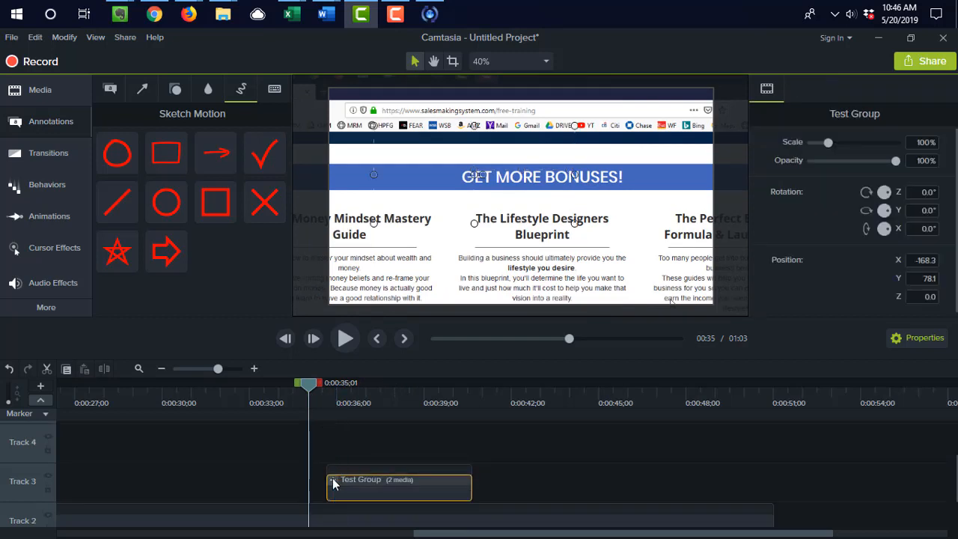
Ungroup Test Group into its separate arrow and rectangle clips and deselect them.
right_click(416, 482)
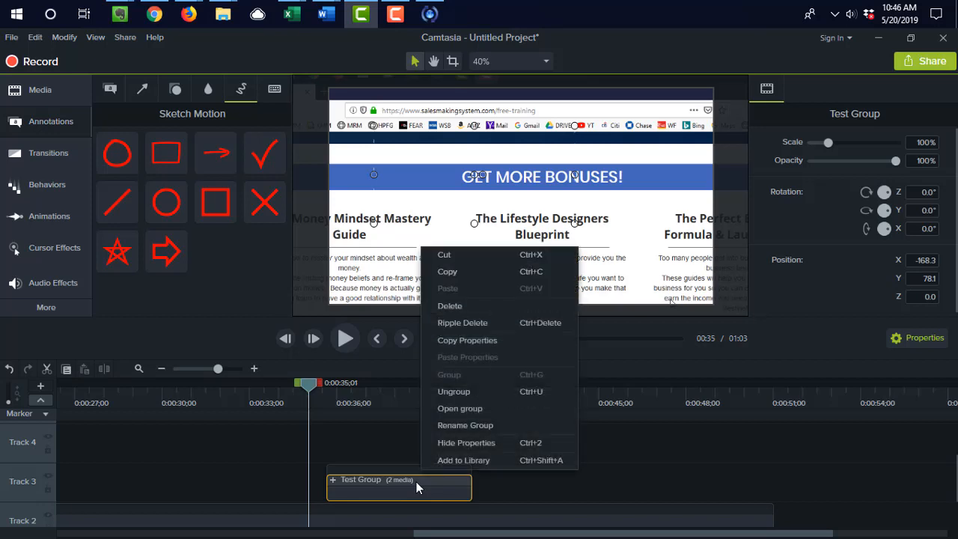
click(515, 391)
click(537, 462)
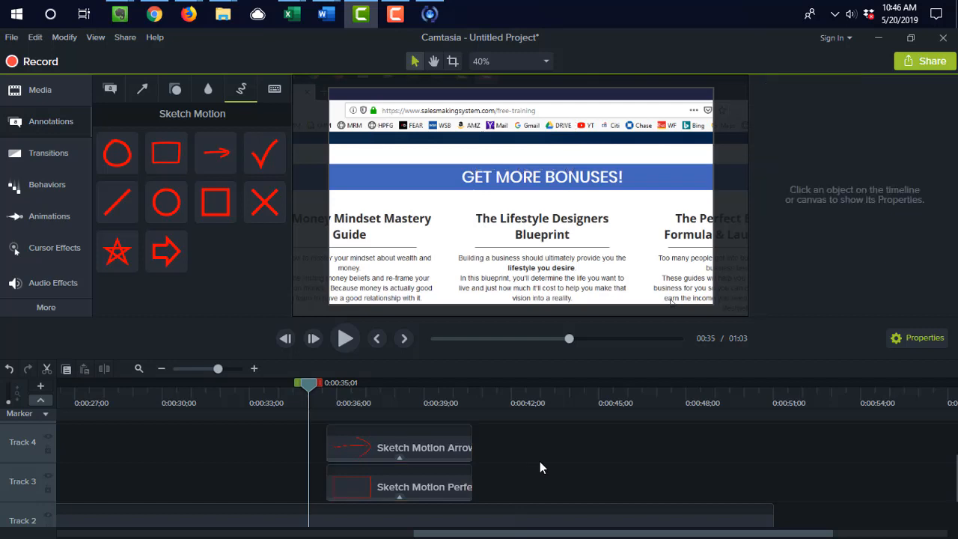
Delete the hexagone-intro02 group from the end of Track 1.
scroll(567, 515, right, 5)
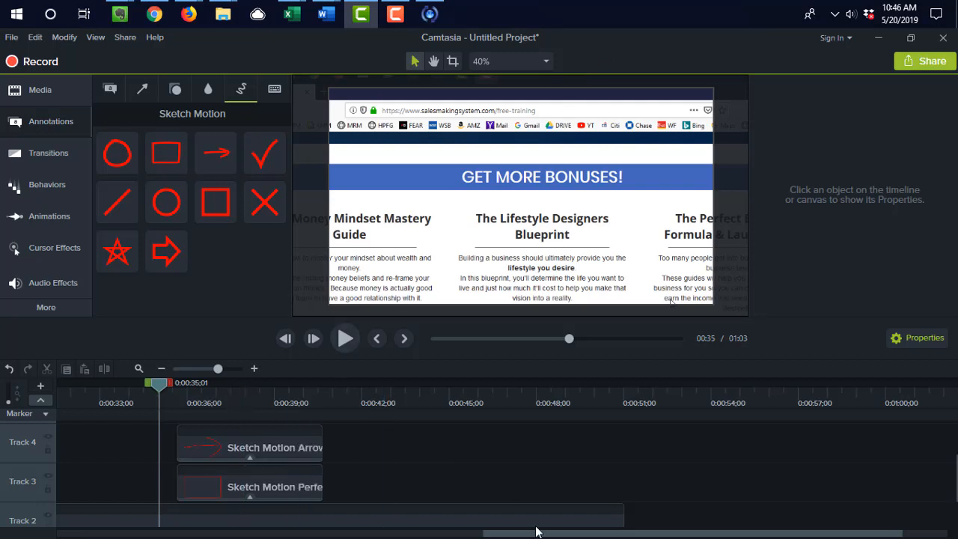
scroll(766, 487, down, 3)
mouse_move(788, 536)
mouse_down()
mouse_move(835, 536)
mouse_move(809, 536)
mouse_up()
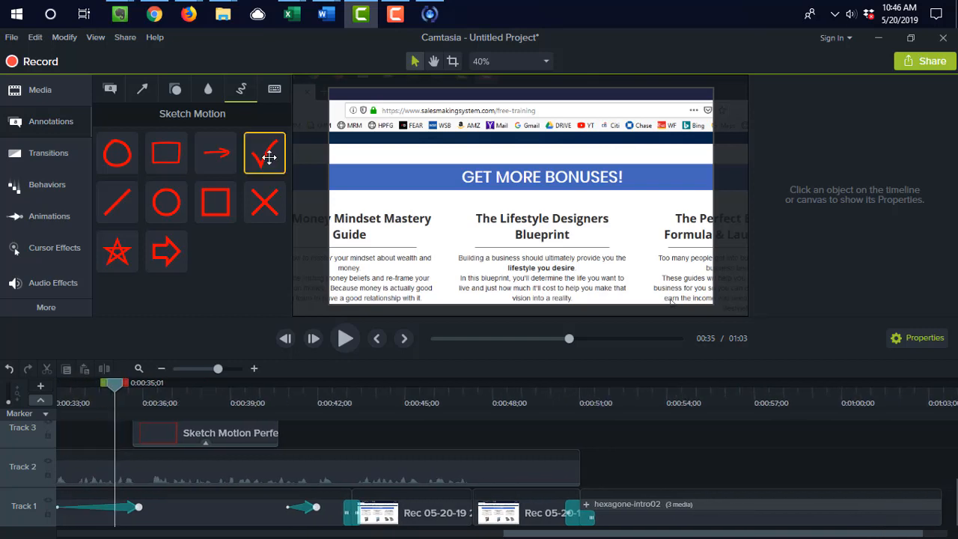
click(746, 526)
key(Delete)
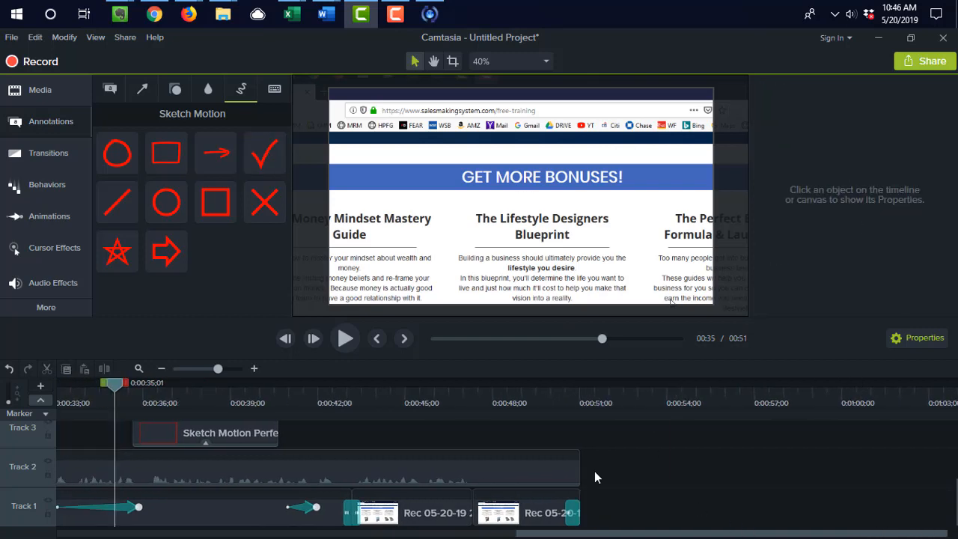
Apply Volume Leveling and Noise Removal with sensitivity 10 to the audio clip on Track 2.
click(71, 284)
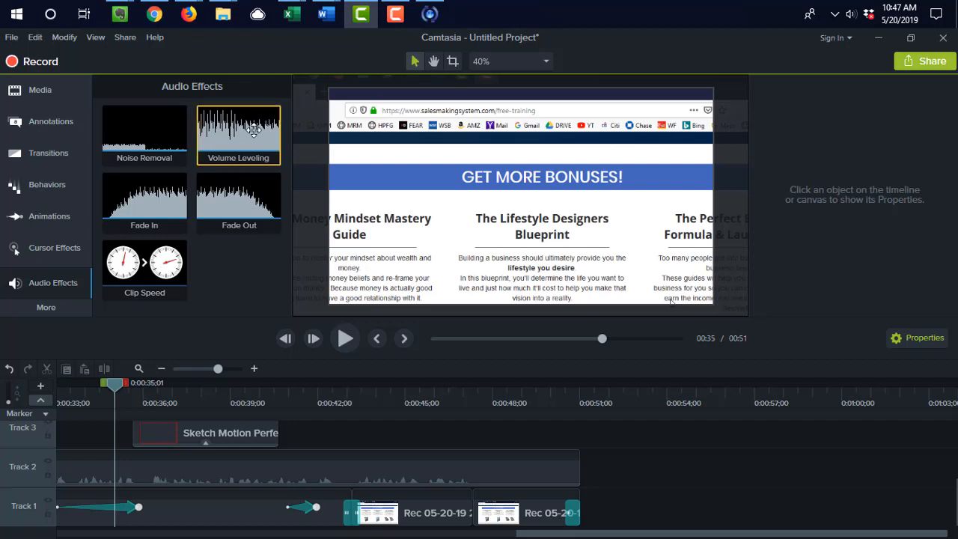
drag(255, 130, 250, 473)
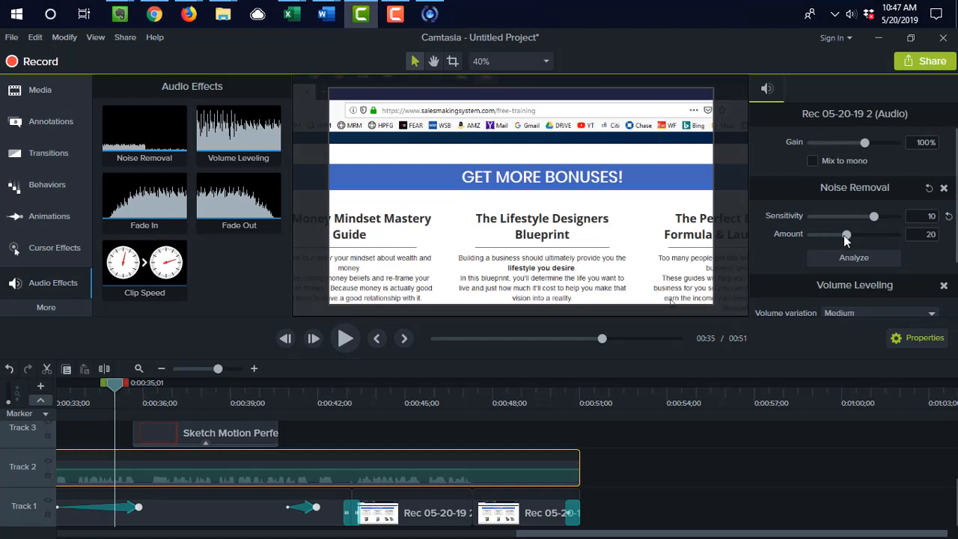
scroll(859, 227, down, 2)
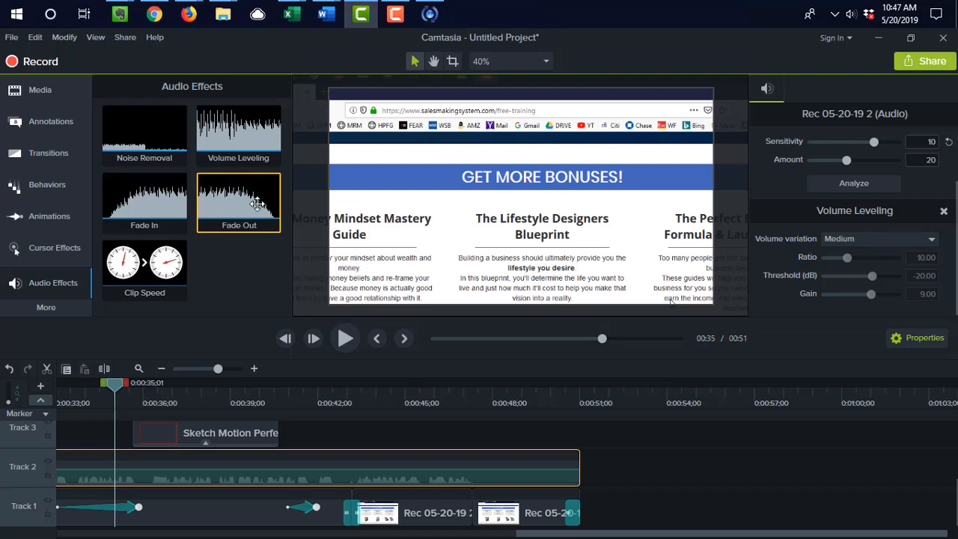
Add a Fade Out and a Fade In to the Track 2 audio clip, extending the fade-in to just past 3 seconds.
drag(257, 203, 474, 468)
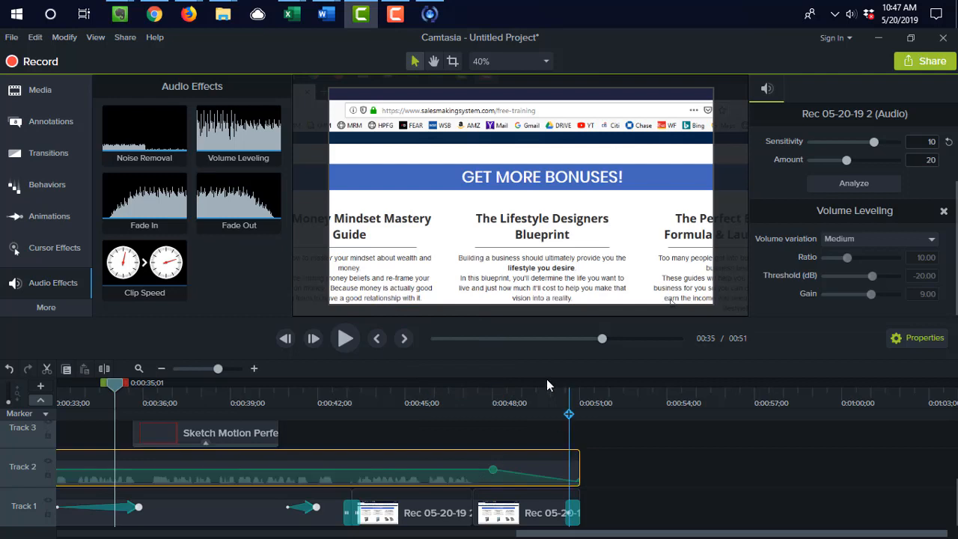
drag(592, 536, 96, 534)
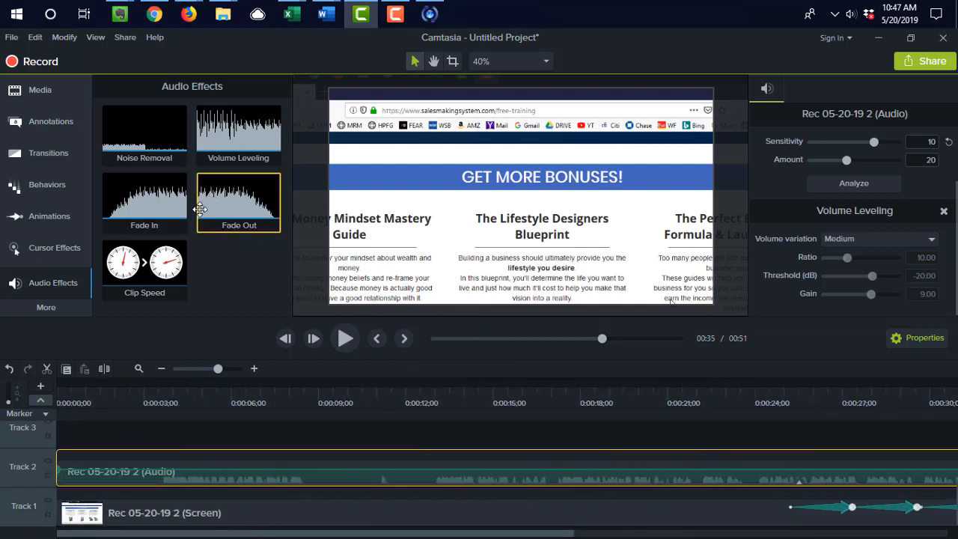
drag(158, 196, 102, 468)
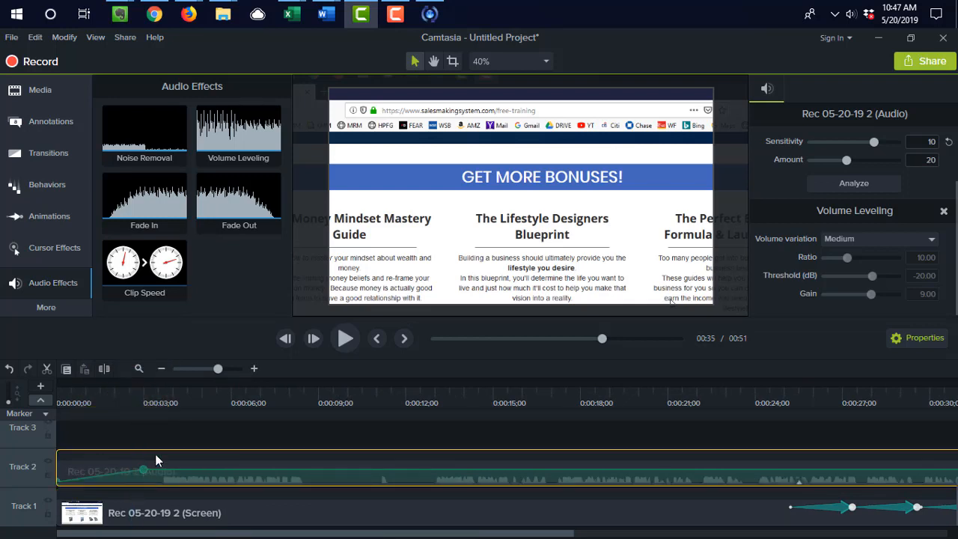
mouse_move(142, 469)
mouse_down()
mouse_move(173, 470)
mouse_move(141, 470)
mouse_move(152, 470)
mouse_up()
drag(239, 469, 245, 467)
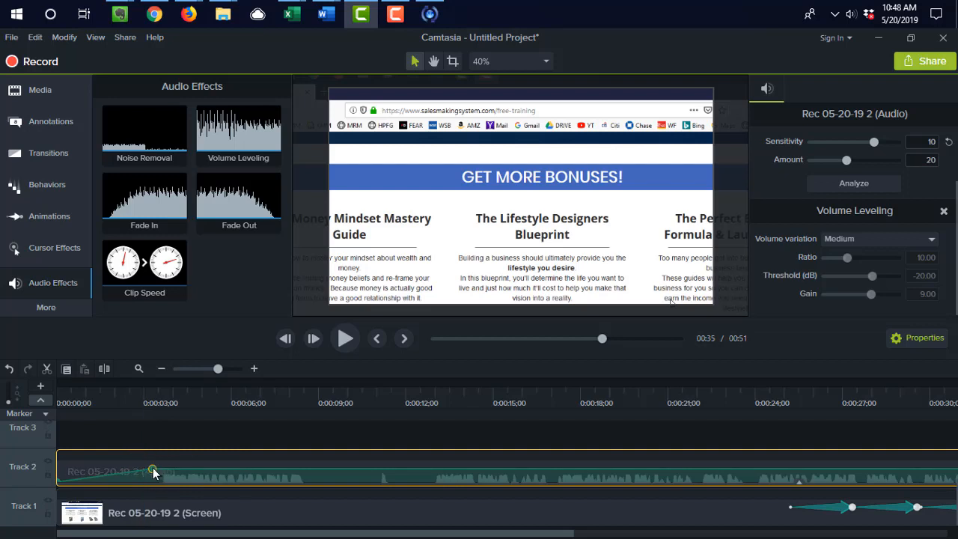
Add audio points at about 12, 13, 17 and 18 seconds on the audio clip and lower the volume between the inner two.
double_click(434, 470)
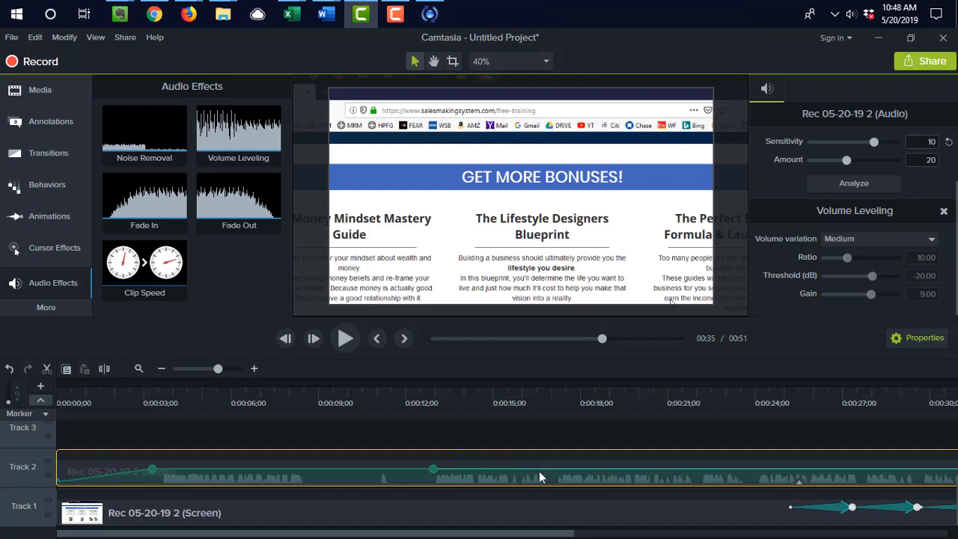
double_click(405, 469)
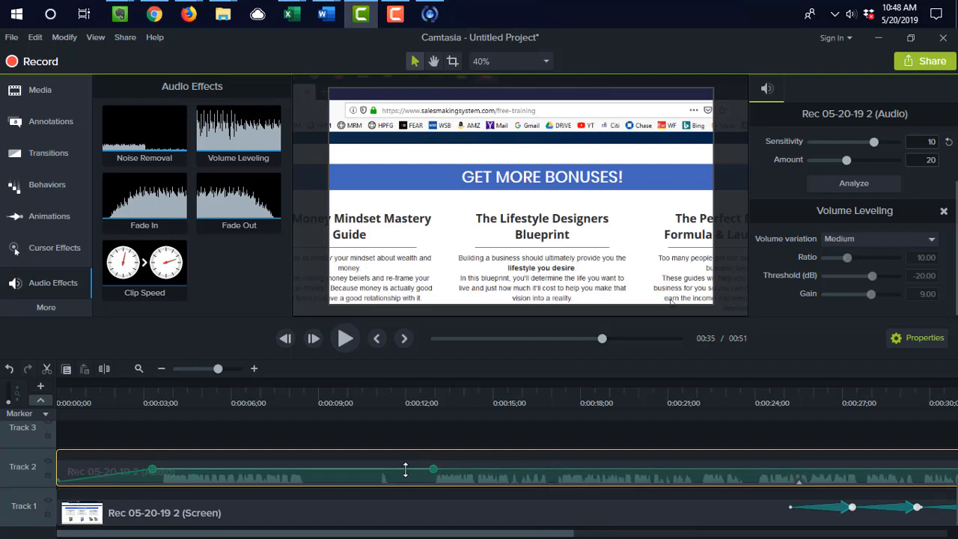
double_click(550, 470)
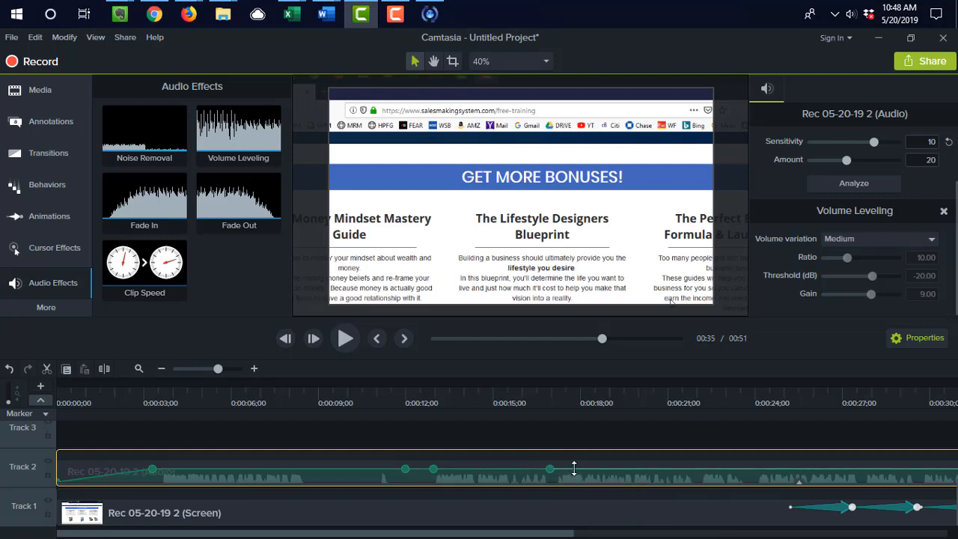
double_click(574, 469)
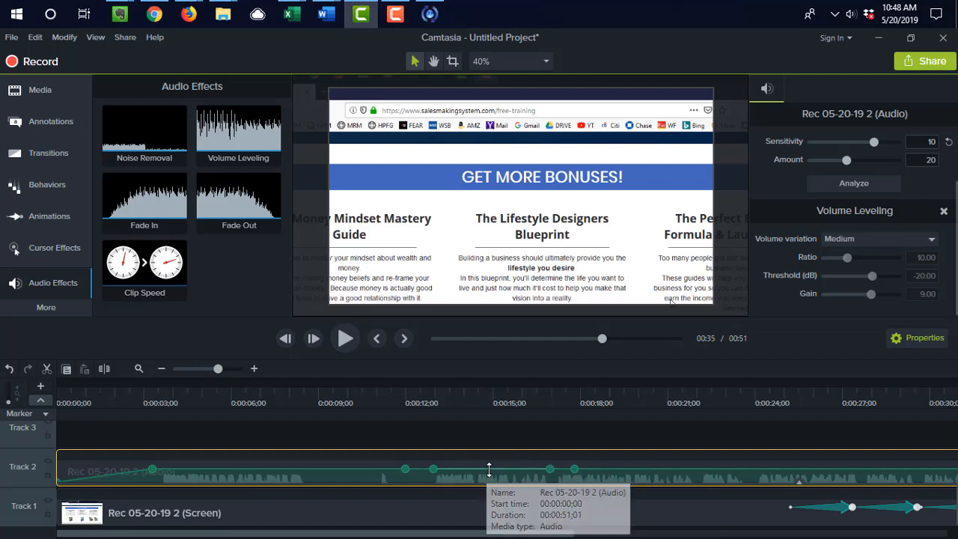
drag(490, 469, 499, 474)
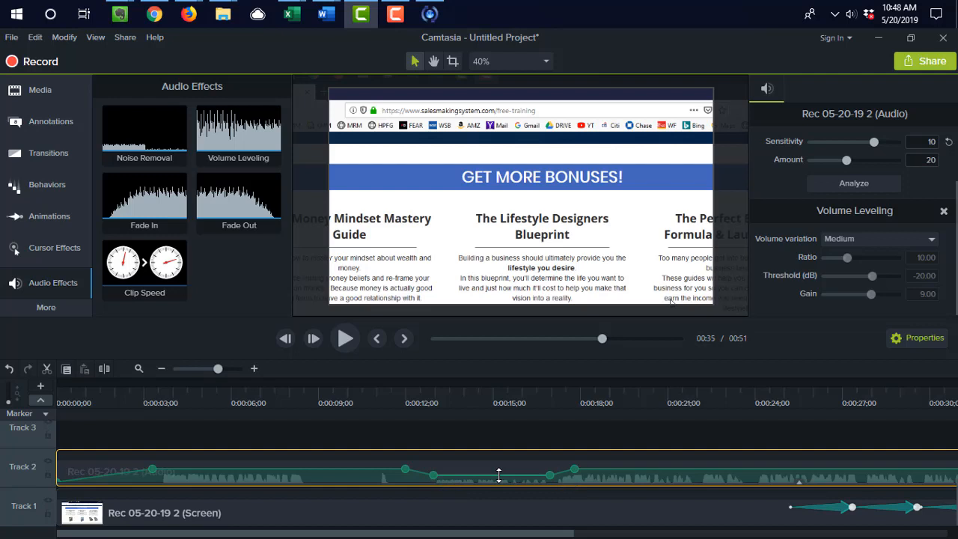
Delete the lowered audio point at about 17 seconds on the audio clip.
right_click(549, 475)
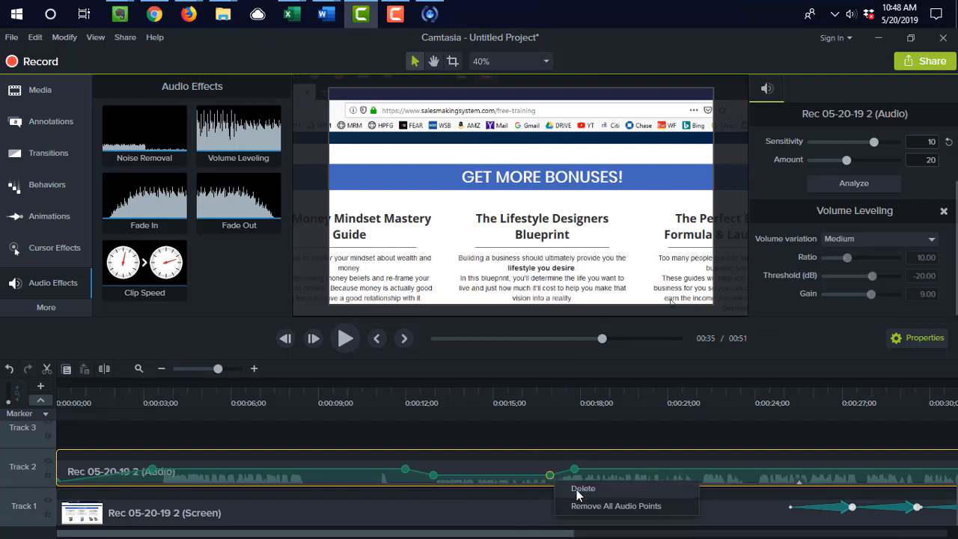
click(577, 488)
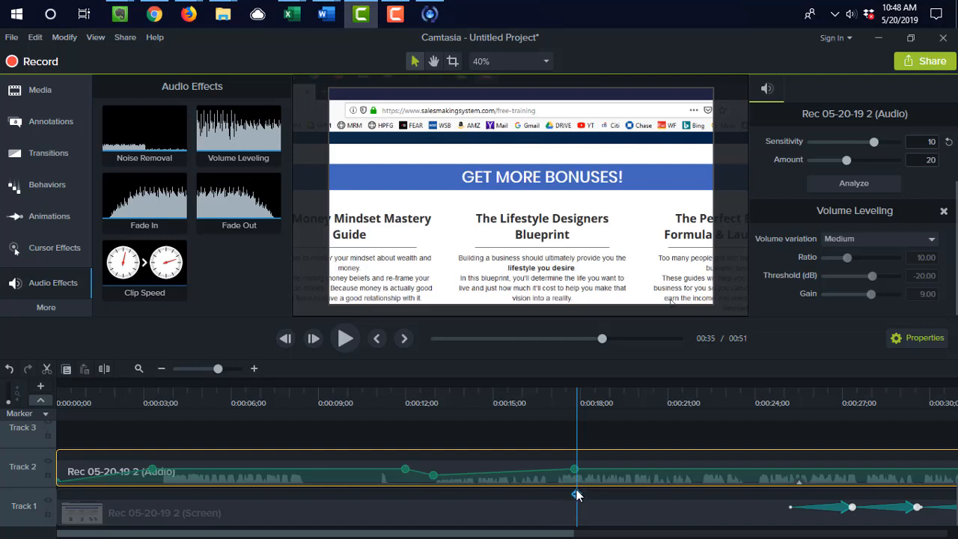
Delete the audio points at about 12, 13 and 17 seconds on the Track 2 audio clip.
click(433, 477)
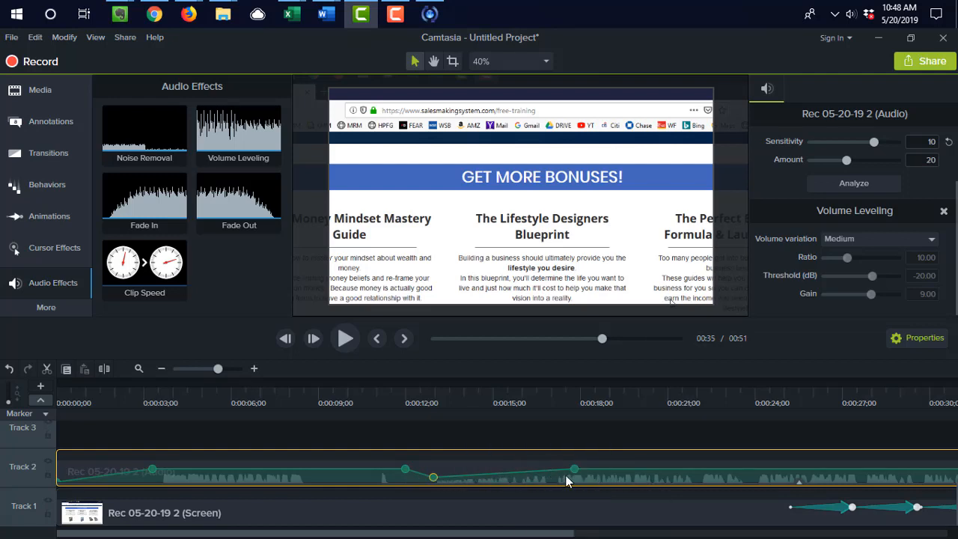
mouse_move(573, 469)
mouse_down()
mouse_move(504, 470)
mouse_move(585, 472)
mouse_move(516, 476)
mouse_move(565, 485)
mouse_move(568, 464)
mouse_up()
mouse_move(433, 477)
mouse_down()
mouse_move(439, 471)
mouse_move(434, 479)
mouse_up()
right_click(435, 479)
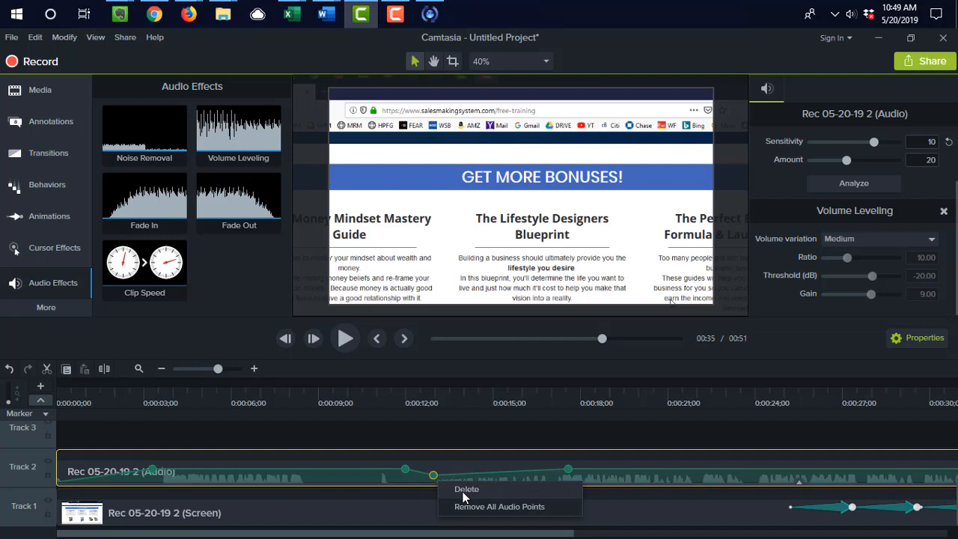
click(465, 489)
right_click(405, 470)
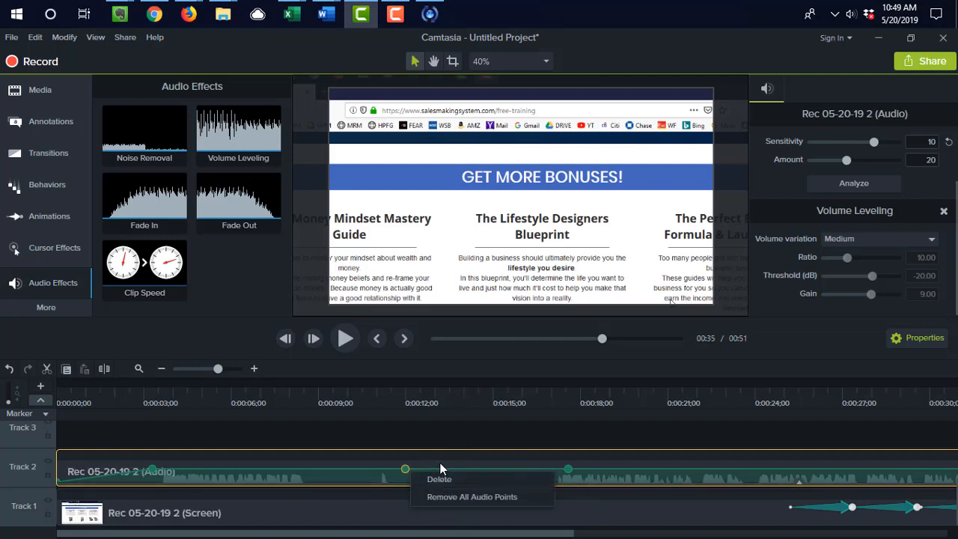
click(449, 479)
right_click(571, 470)
click(589, 479)
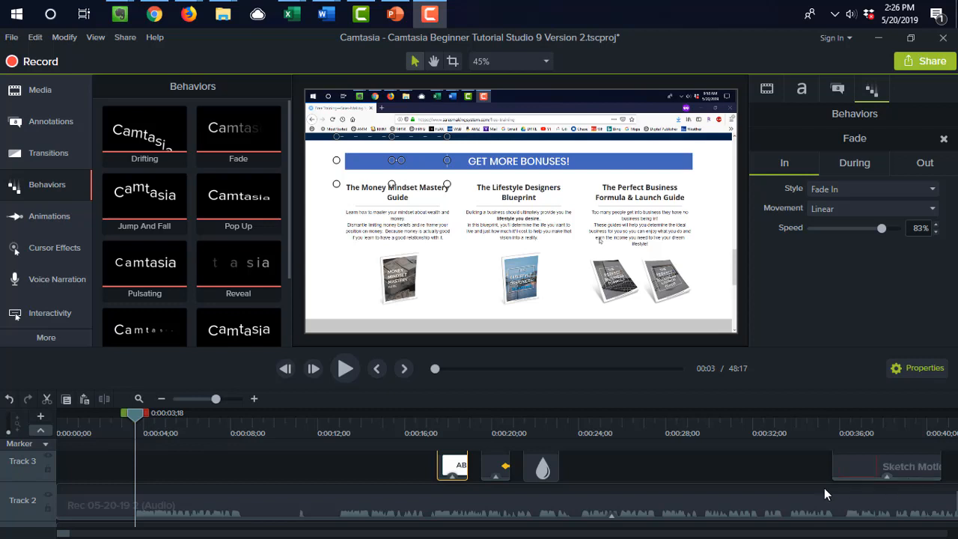
Paste a copy of the Track 3 arrow annotation at 0:00:11;24 and apply the Fade behavior to the original arrow.
click(505, 475)
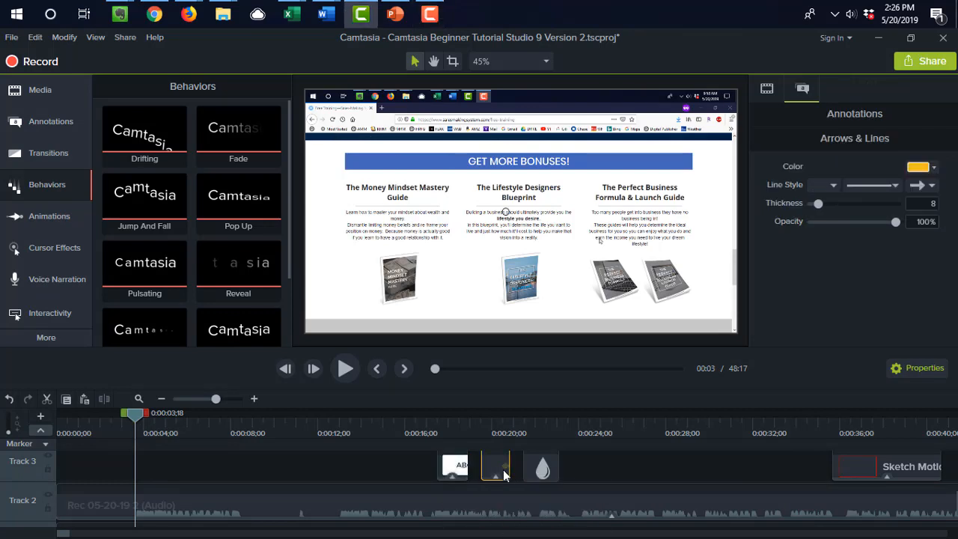
scroll(505, 475, up, 1)
key(ctrl+c)
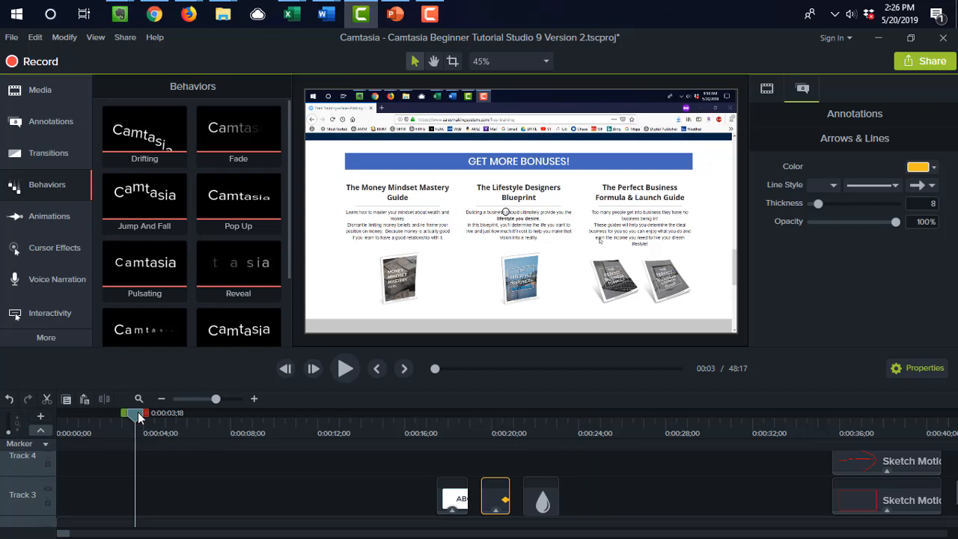
drag(135, 411, 314, 443)
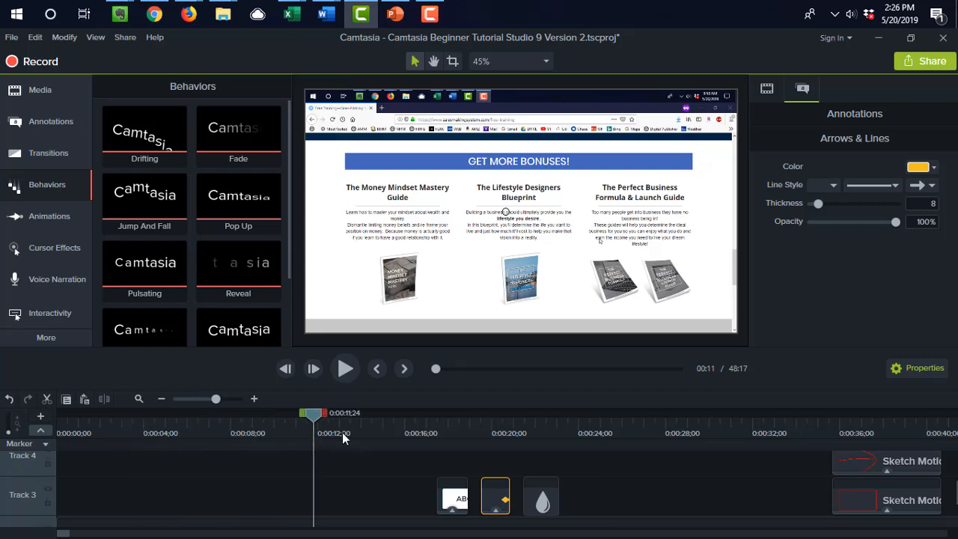
key(ctrl+v)
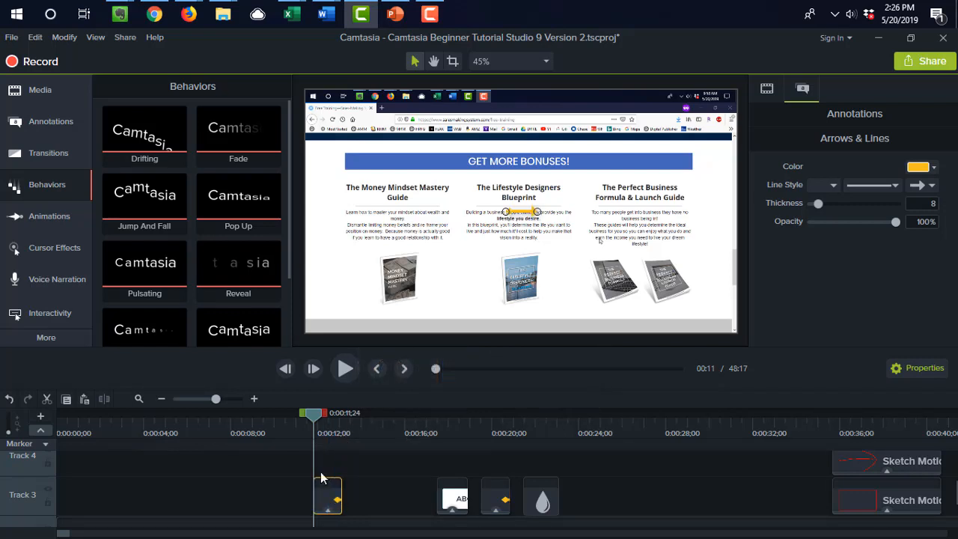
click(498, 501)
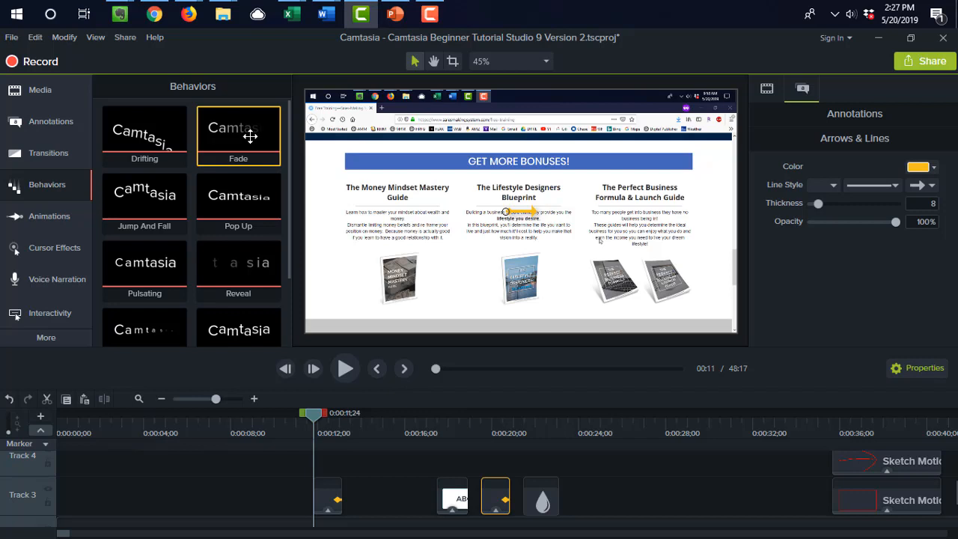
drag(250, 136, 493, 511)
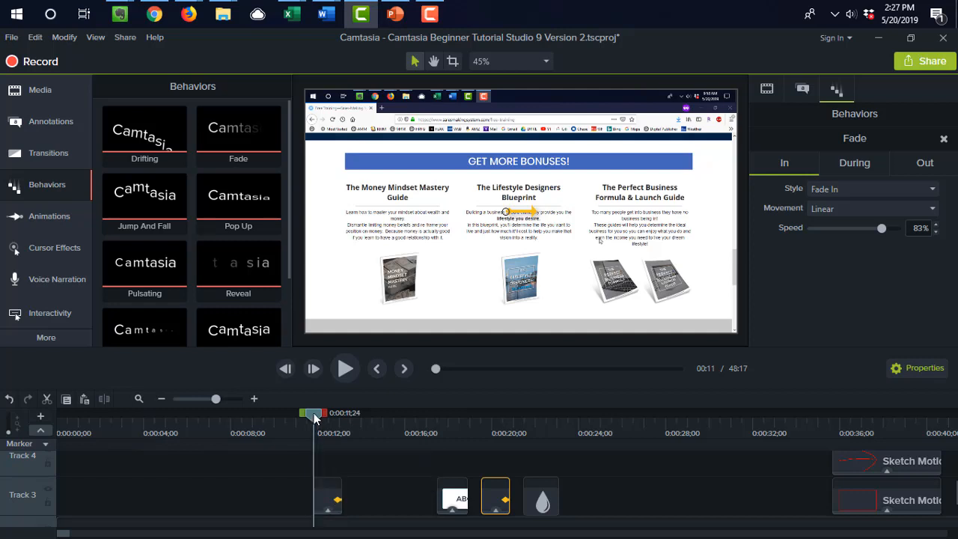
Add a Ctrl+A keystroke callout at 0:00:11;24 and place it over the middle column of the page.
click(60, 123)
drag(117, 153, 358, 172)
drag(464, 193, 520, 219)
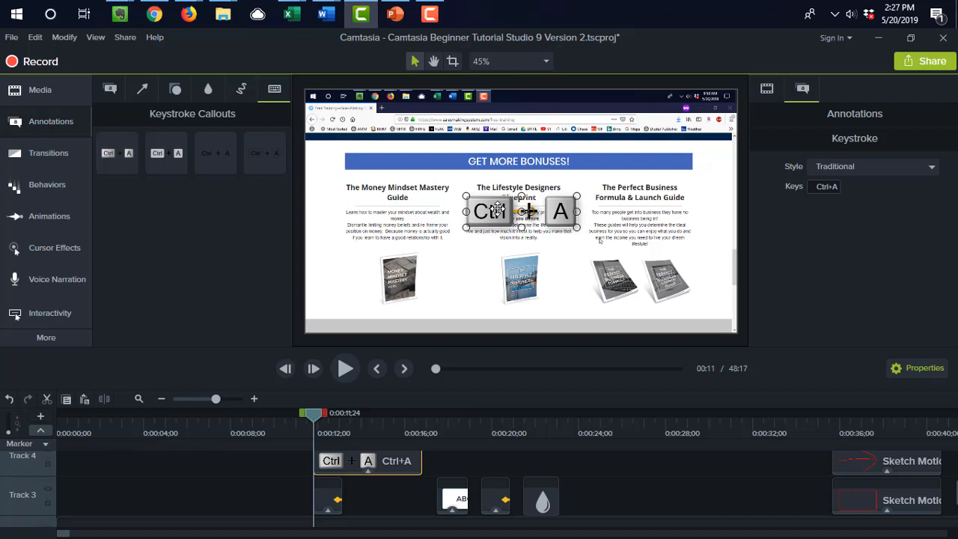
Try the Gray style on the keystroke callout and switch it back to Traditional.
click(872, 169)
click(862, 200)
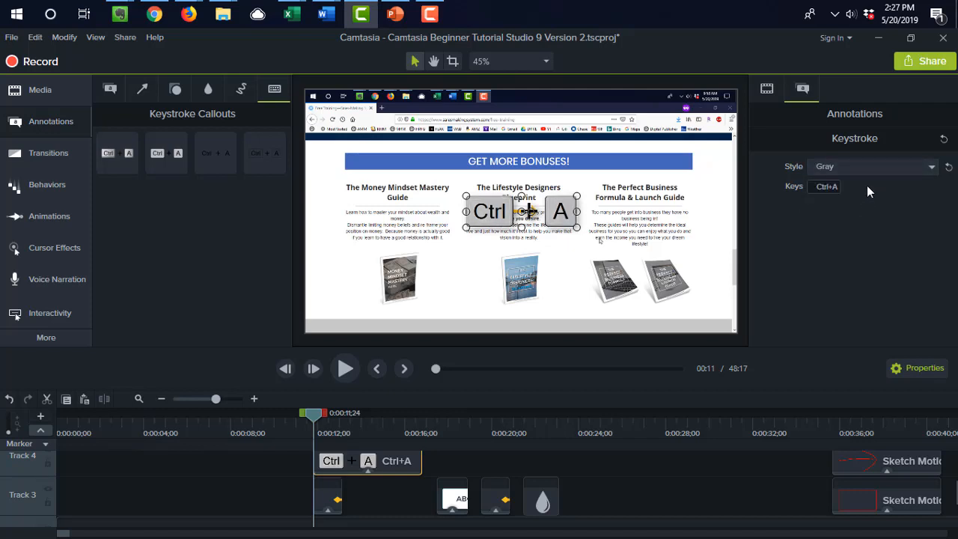
click(869, 166)
click(863, 186)
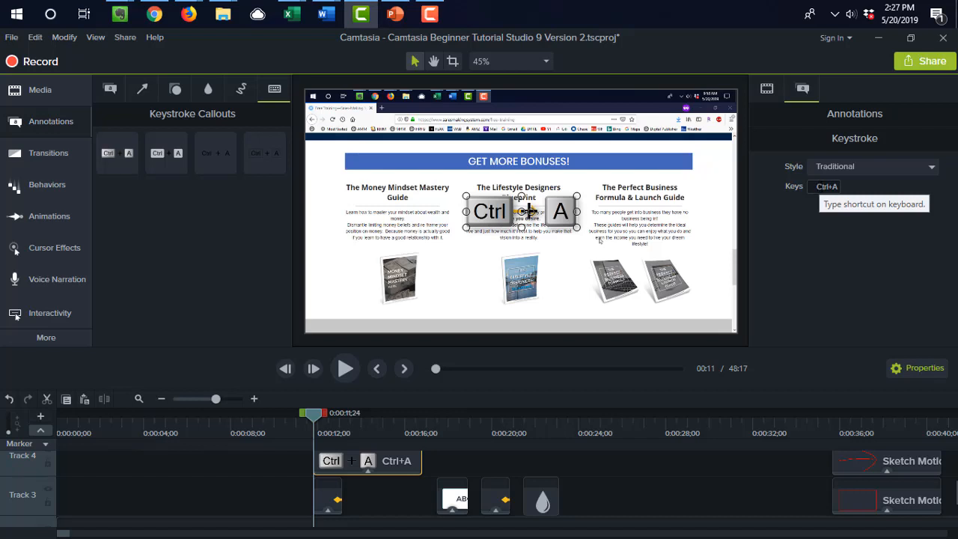
Set the keystroke callout's keys to Ctrl+Z.
click(820, 186)
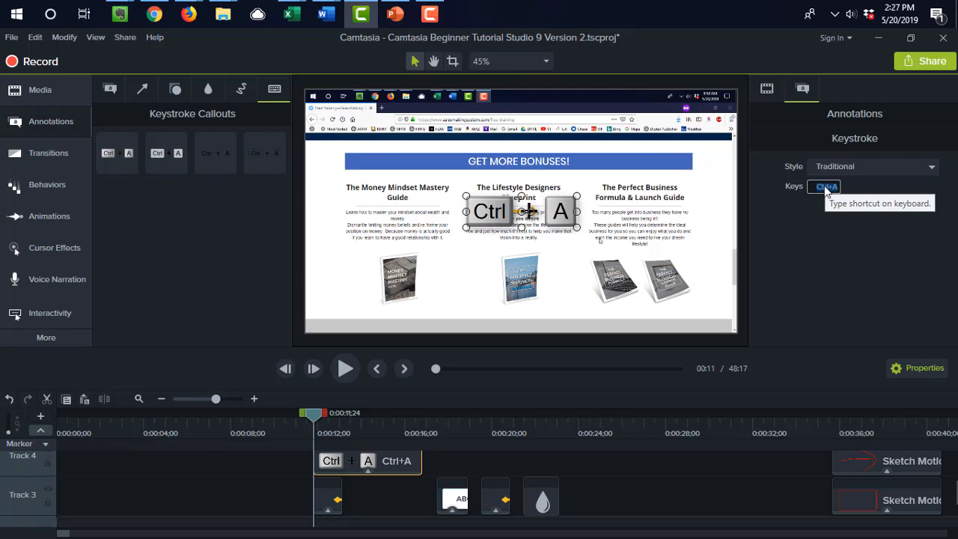
key(ctrl+z)
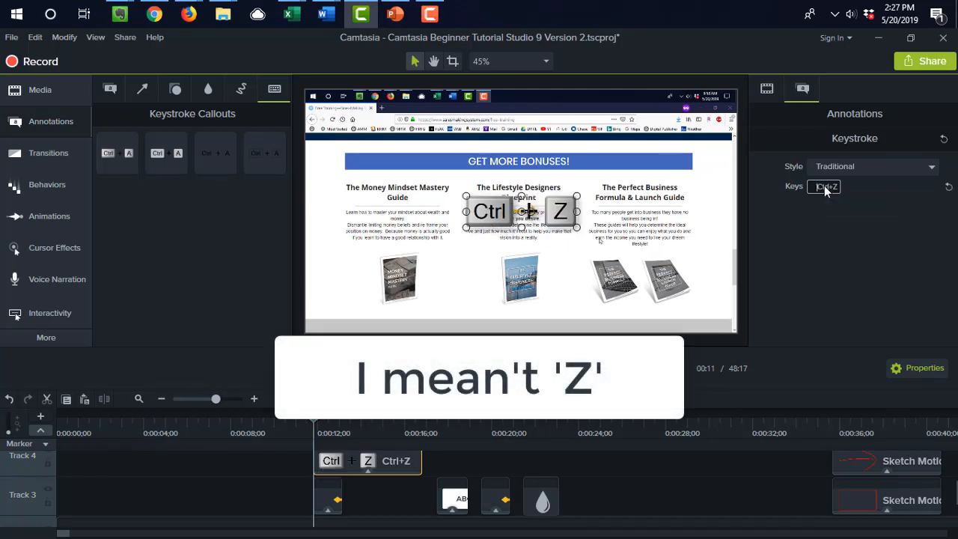
mouse_move(553, 213)
mouse_down()
mouse_move(556, 197)
mouse_move(558, 212)
mouse_up()
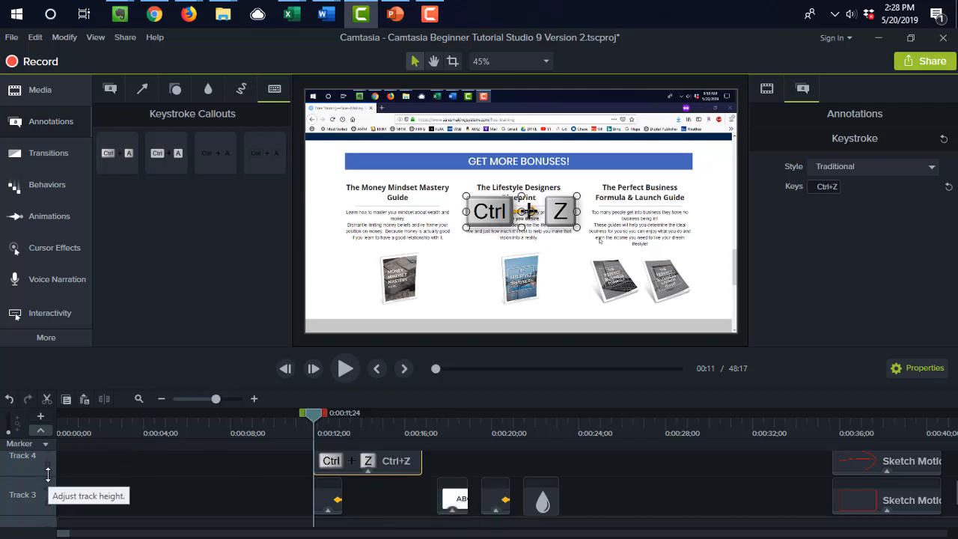
Hide Track 4, check the canvas with the playhead at 0:00:11;00, and show the track again.
drag(48, 473, 48, 512)
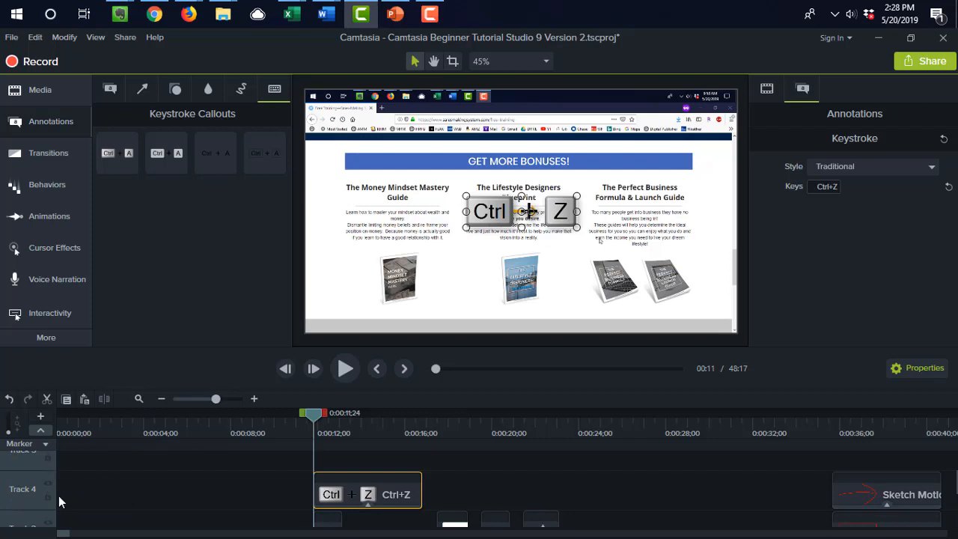
click(48, 487)
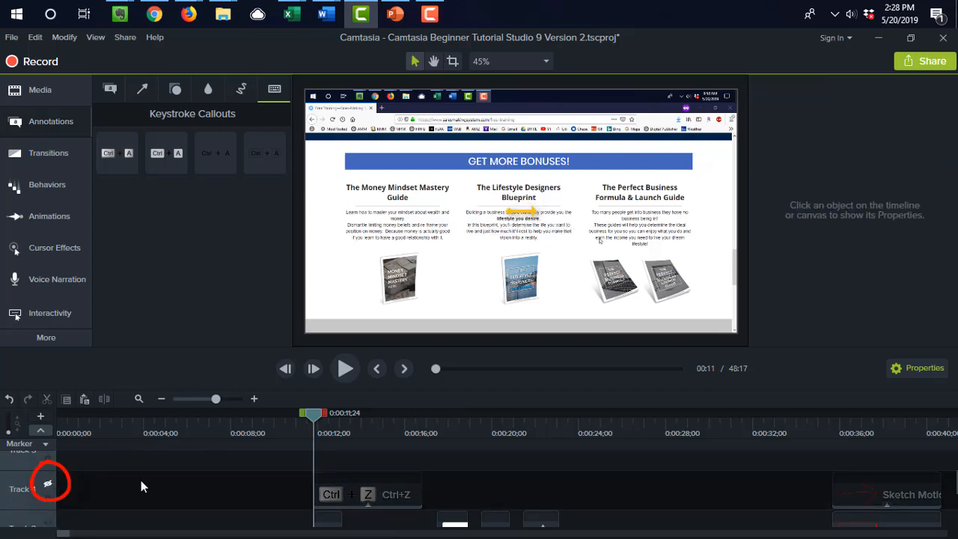
mouse_move(313, 413)
mouse_down()
mouse_move(302, 413)
mouse_move(476, 423)
mouse_move(350, 423)
mouse_move(295, 438)
mouse_up()
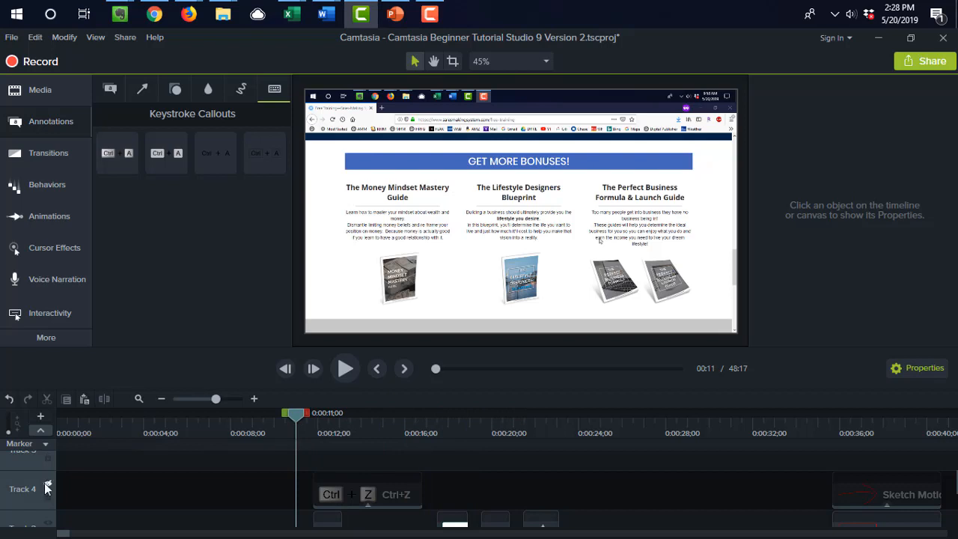
scroll(109, 490, down, 3)
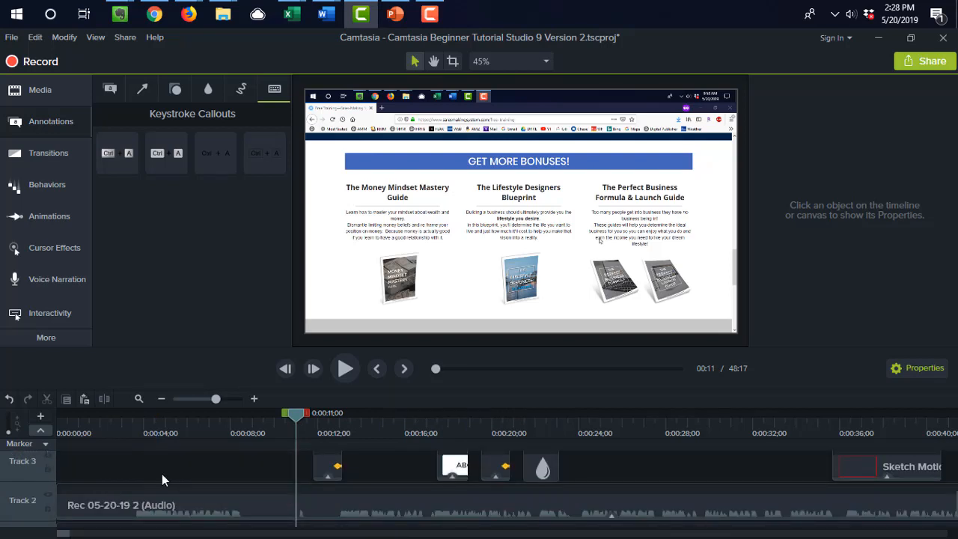
scroll(161, 475, up, 2)
scroll(221, 492, up, 1)
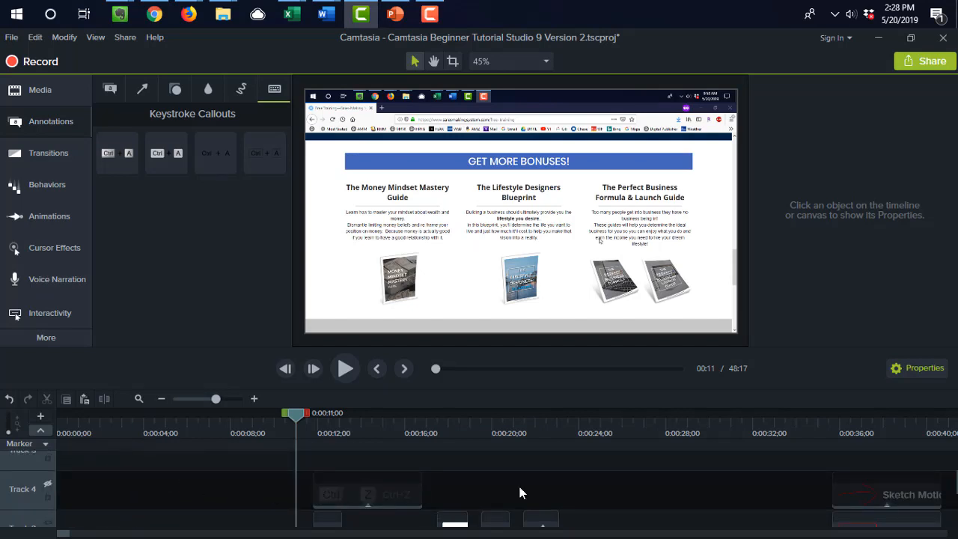
click(47, 484)
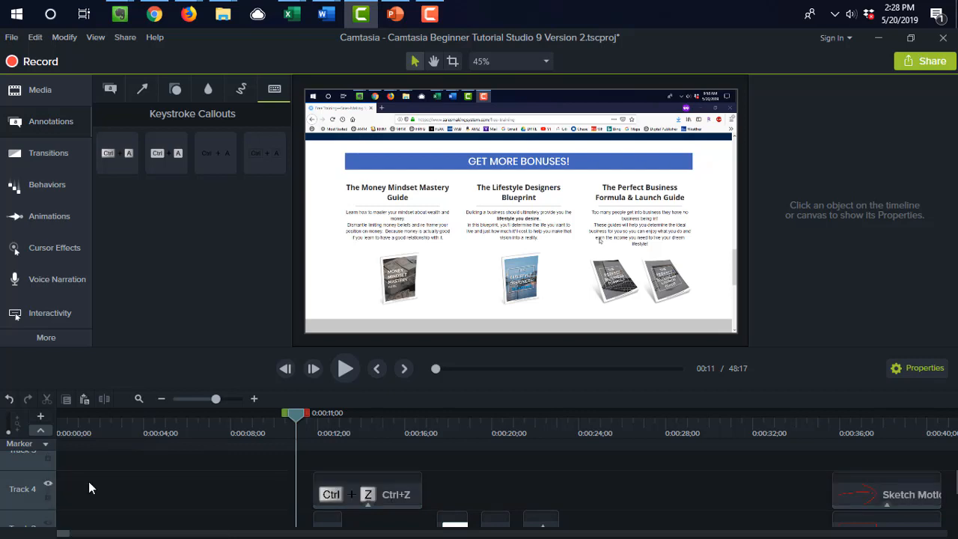
Lock Track 3 and unlock it again.
scroll(116, 481, down, 3)
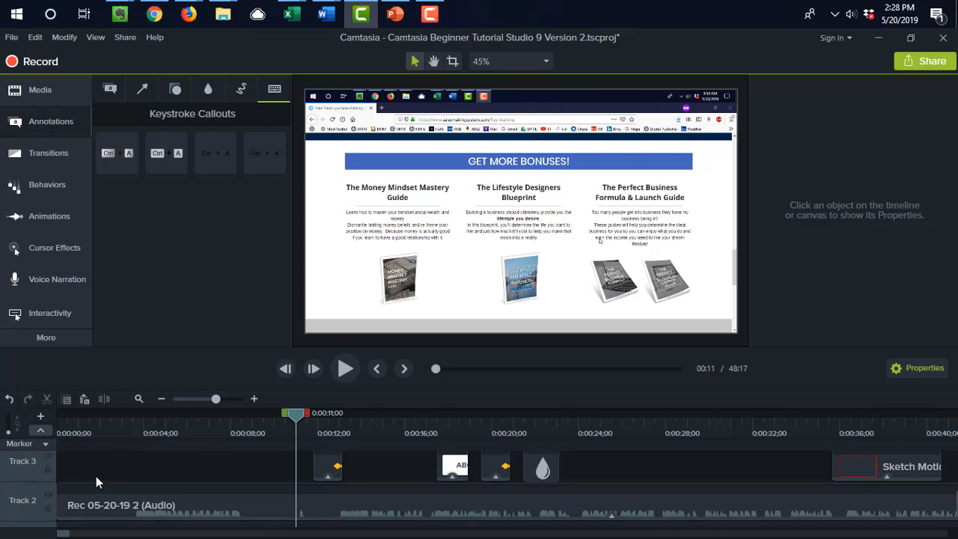
click(47, 469)
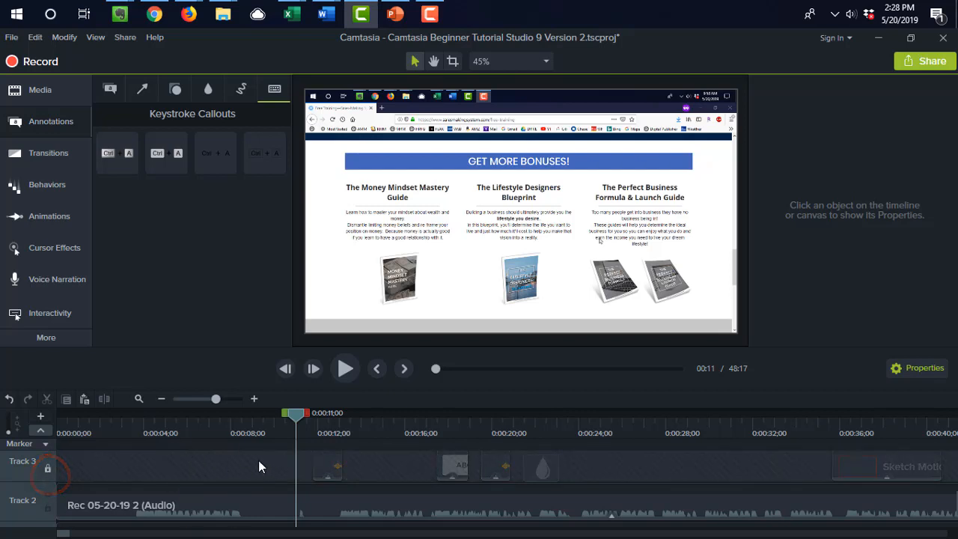
click(46, 469)
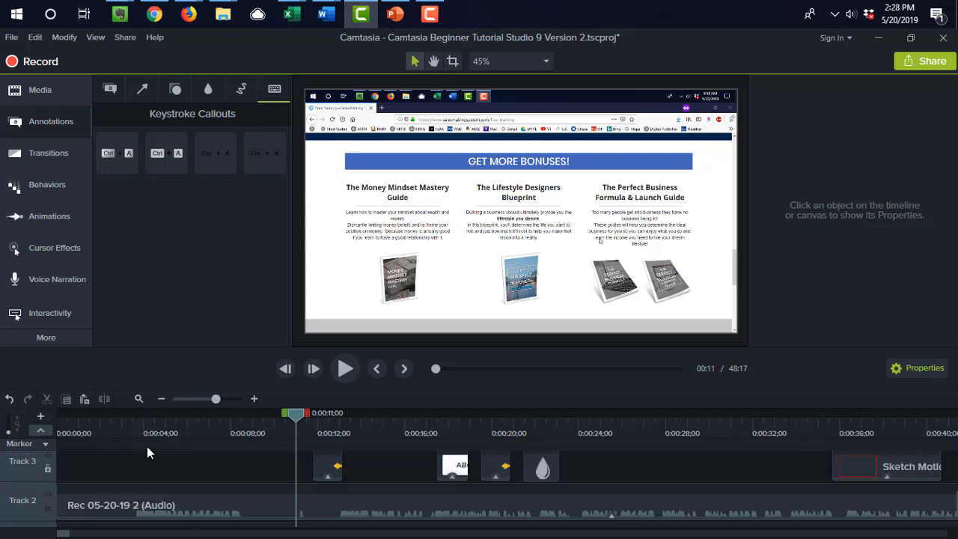
Silence the Track 2 audio from about 4 seconds to 0:00:07;23 and undo the silencing.
scroll(164, 483, down, 1)
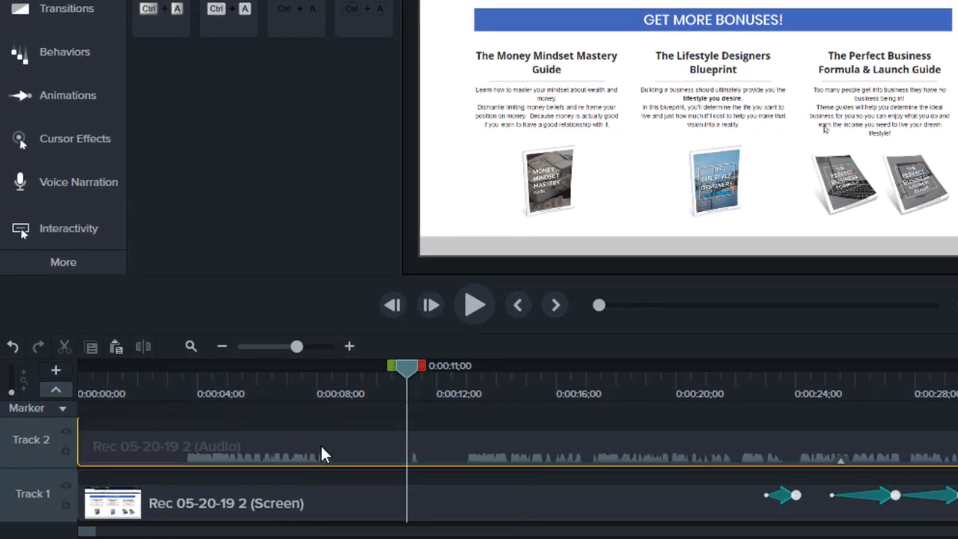
click(320, 454)
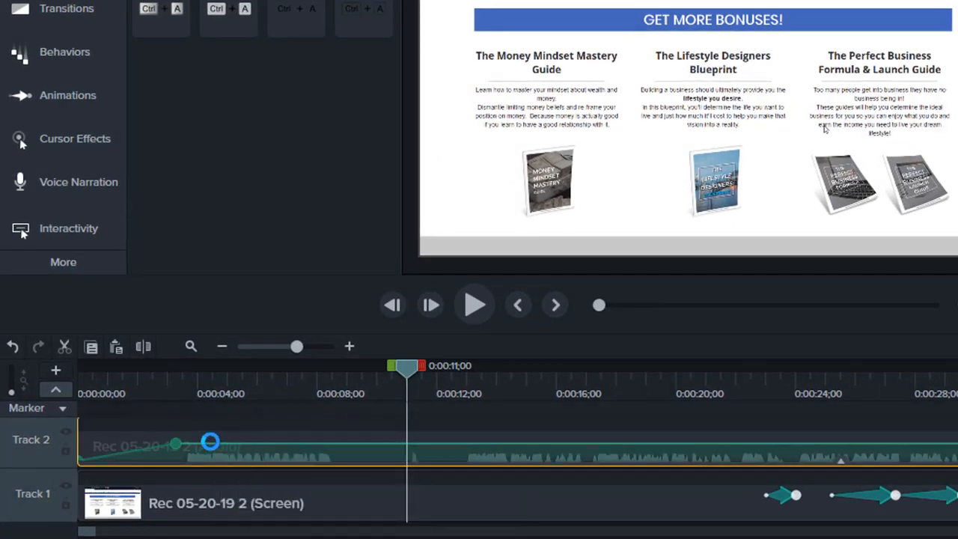
drag(211, 365, 327, 375)
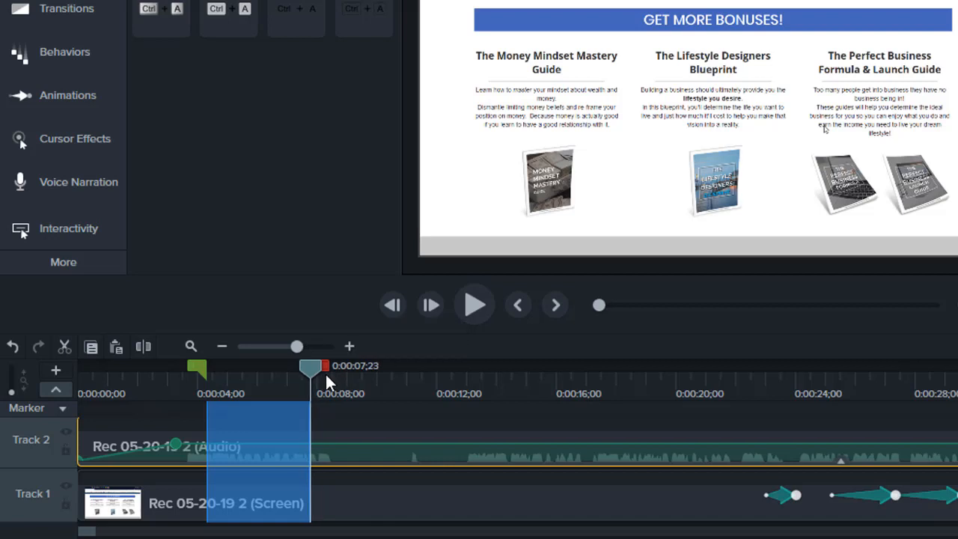
key(shift+s)
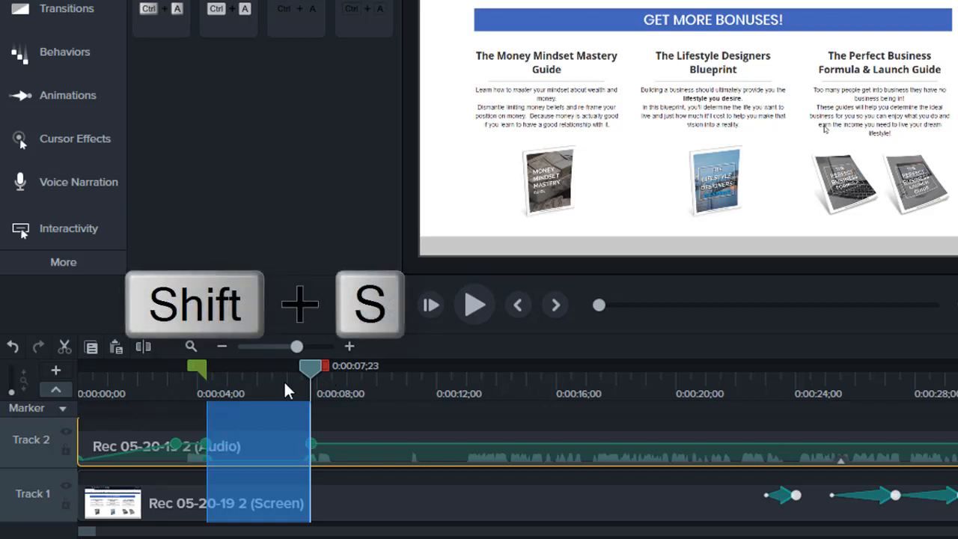
click(307, 367)
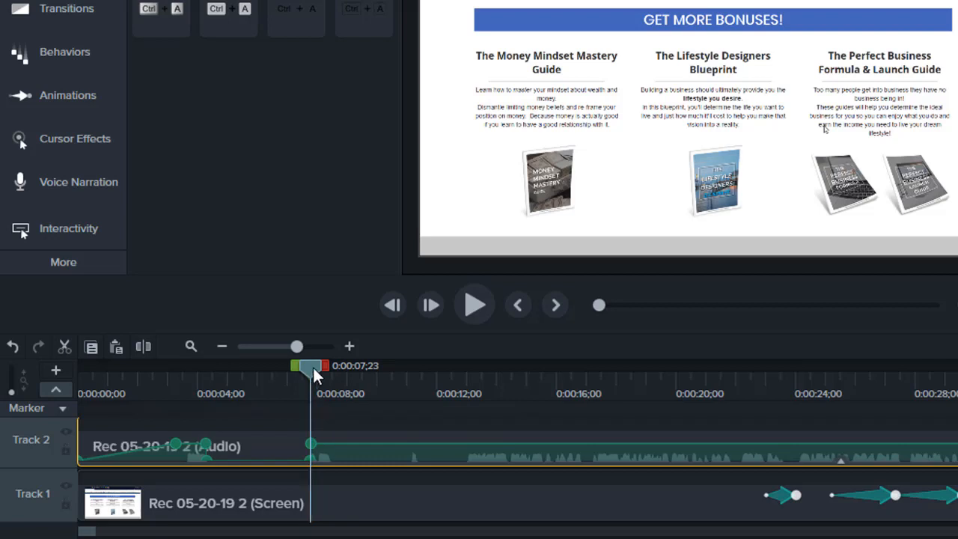
drag(312, 366, 253, 405)
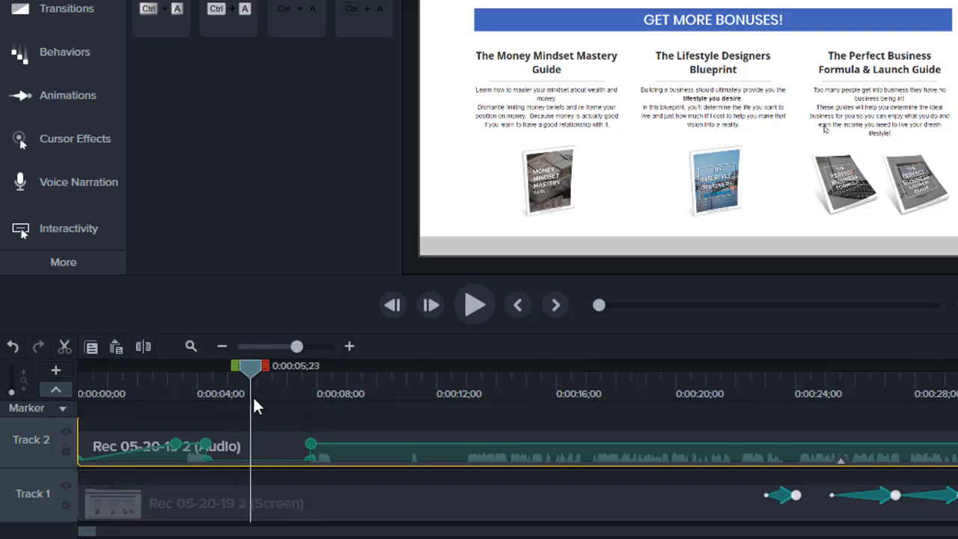
key(ctrl+z)
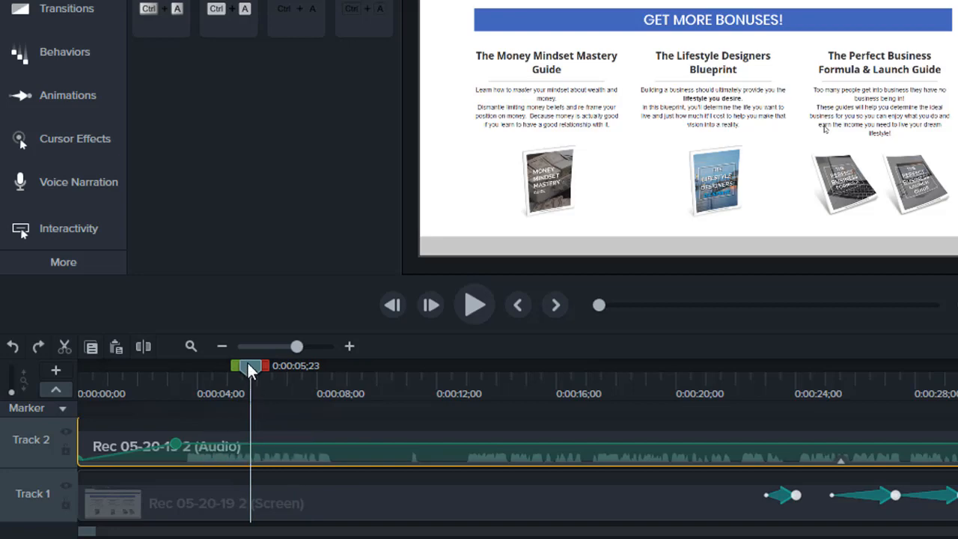
Select the timeline from about 4 seconds to 0:00:07;19 and view the editing commands for that range, including Silence Audio.
drag(247, 364, 355, 385)
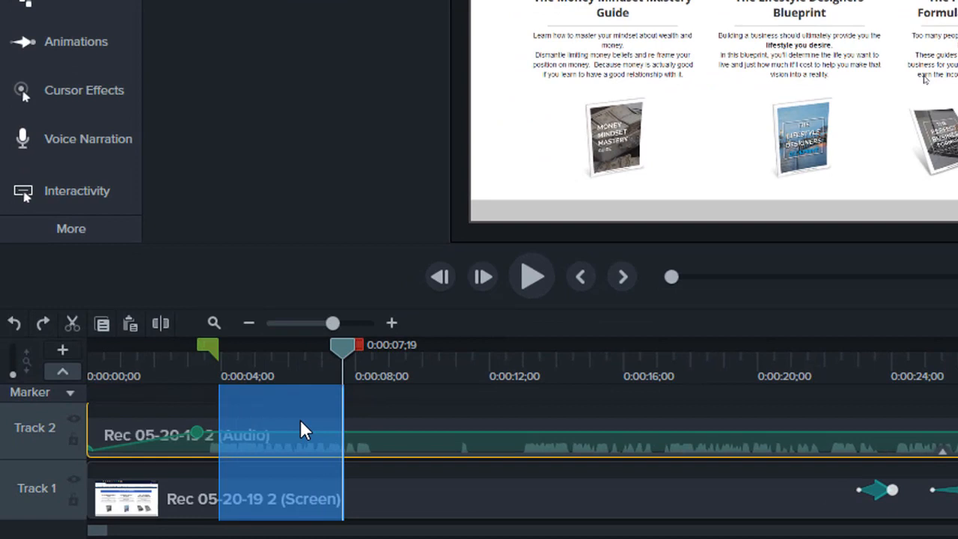
right_click(300, 427)
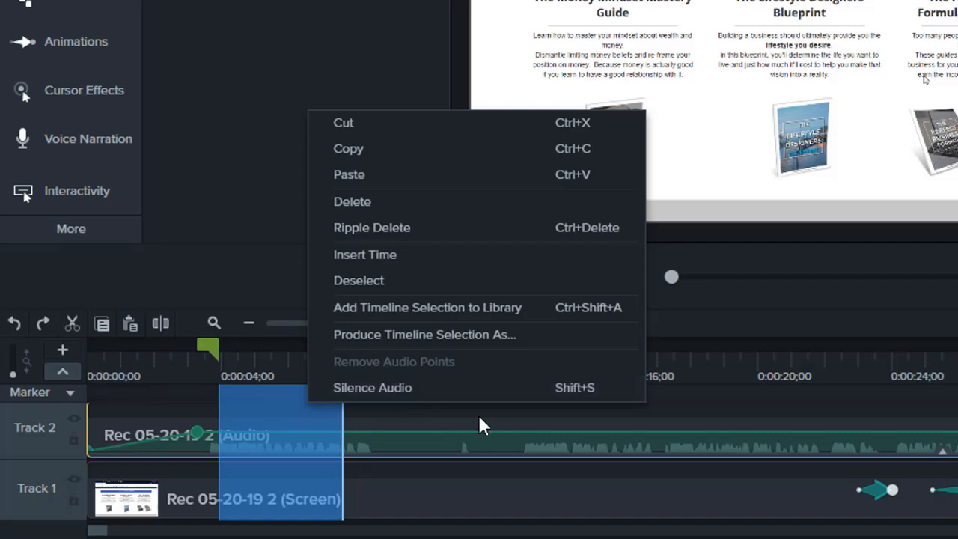
click(781, 338)
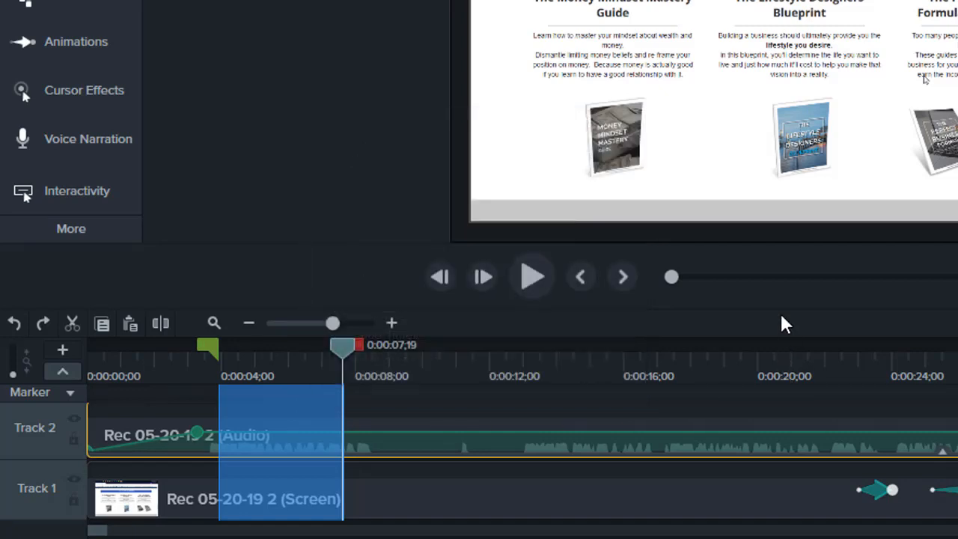
Add the Crossing lower third from the Bonus - Lower Third library folder to Track 5 at 0:00:07;19.
click(339, 346)
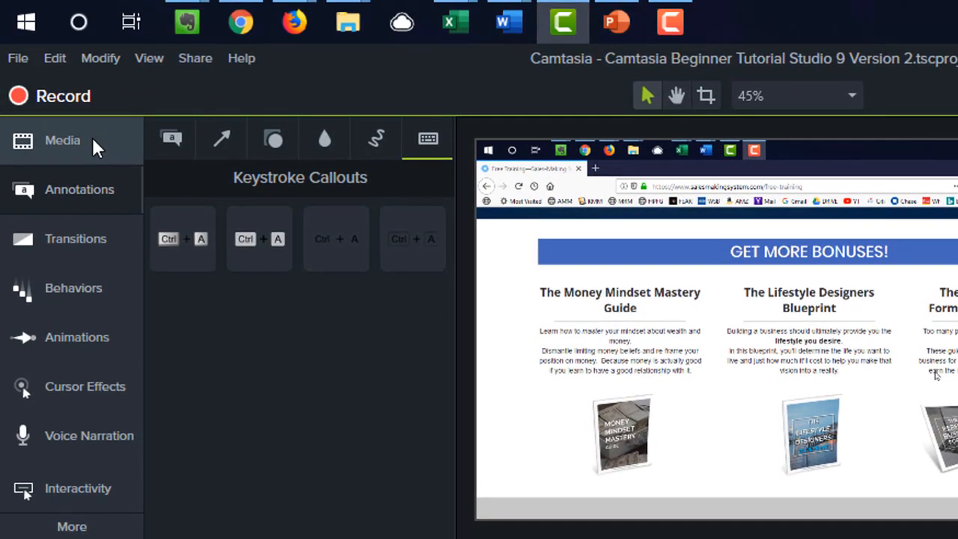
click(93, 140)
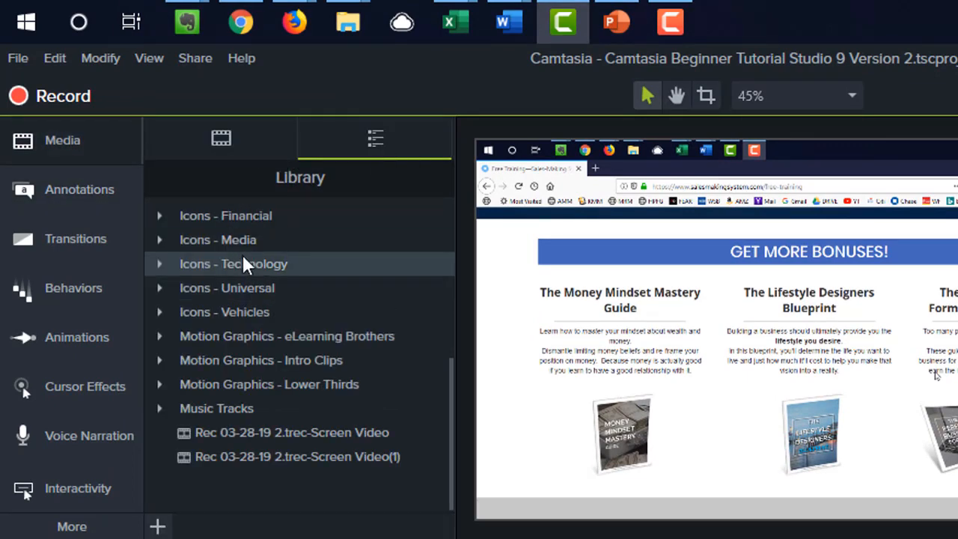
scroll(242, 255, up, 1)
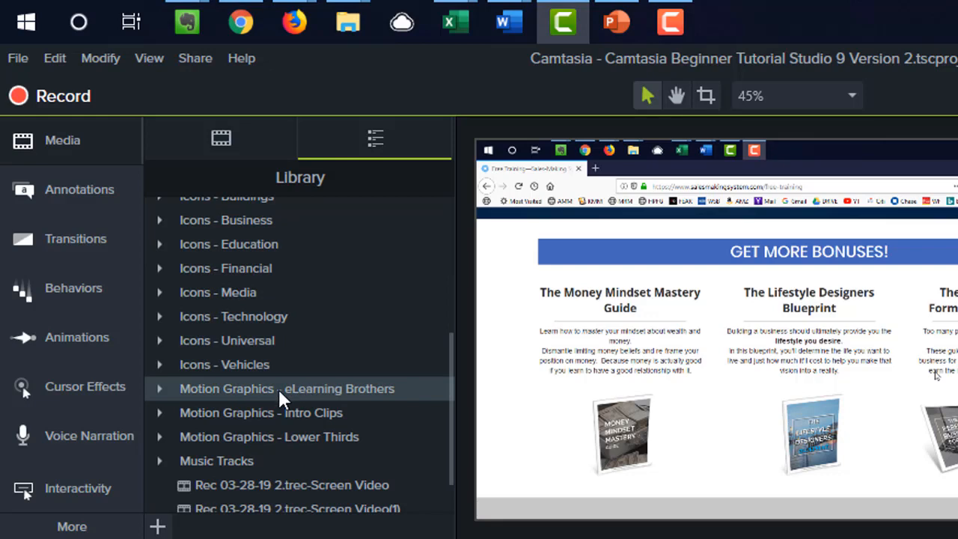
scroll(320, 426, up, 2)
scroll(318, 432, up, 3)
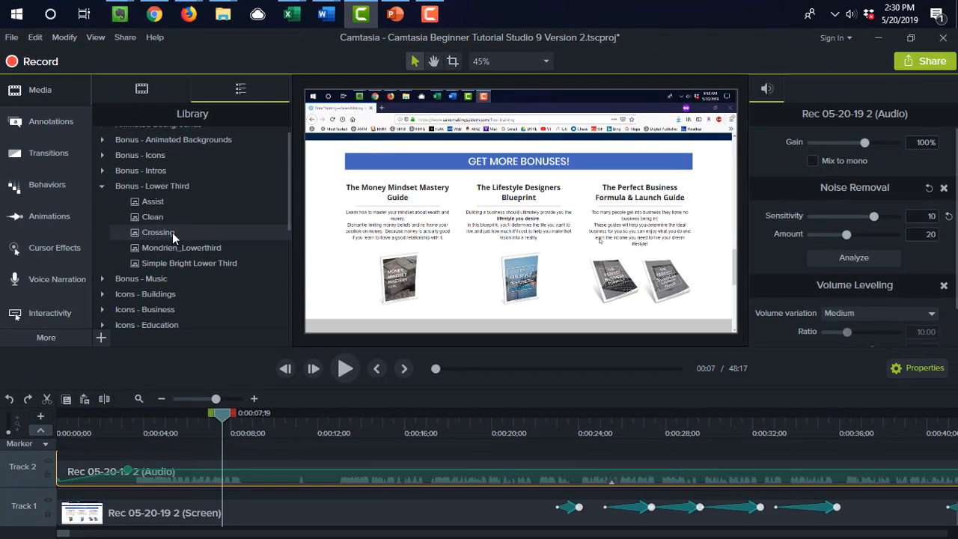
drag(263, 354, 784, 434)
drag(510, 279, 512, 274)
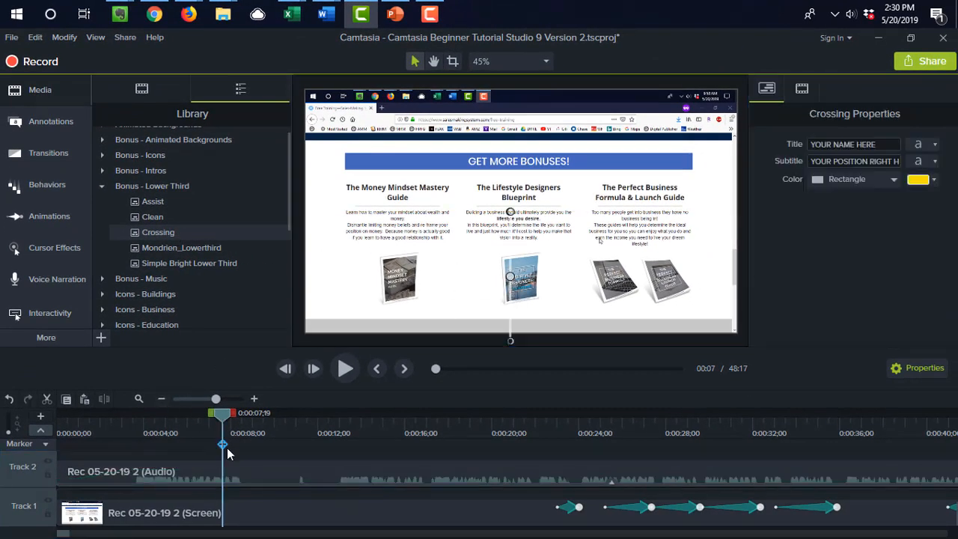
Set the playhead to 0:00:11;19 and move the Crossing title to the lower-left part of the video canvas.
scroll(234, 475, up, 5)
drag(221, 414, 308, 418)
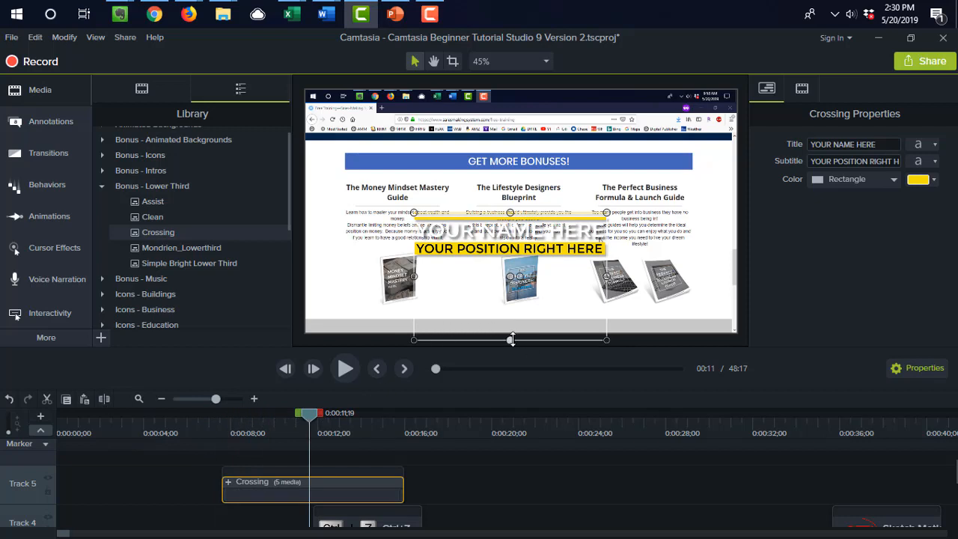
drag(529, 226, 434, 290)
Open the Crossing group and replace its YOUR NAME HERE title with the presenter's first name.
double_click(456, 289)
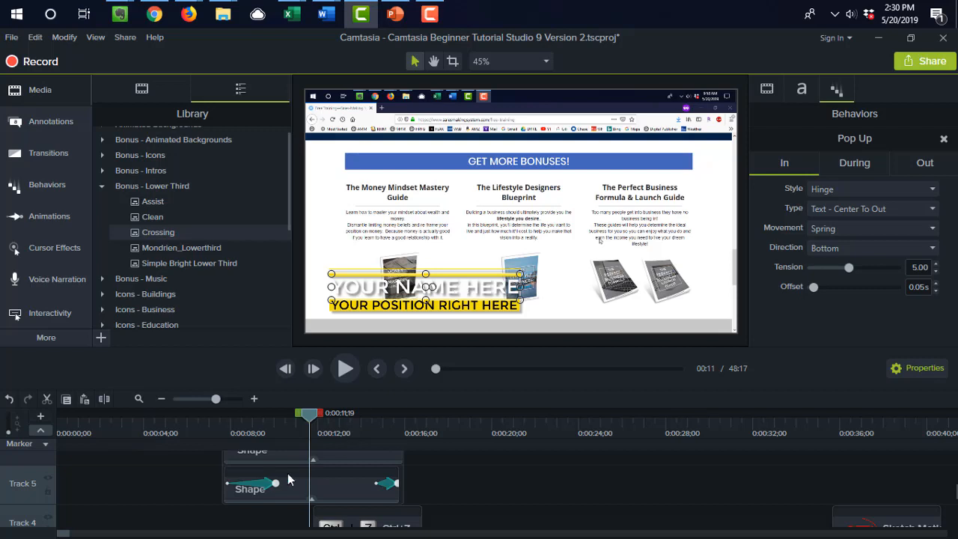
scroll(259, 472, up, 1)
key(ctrl+z)
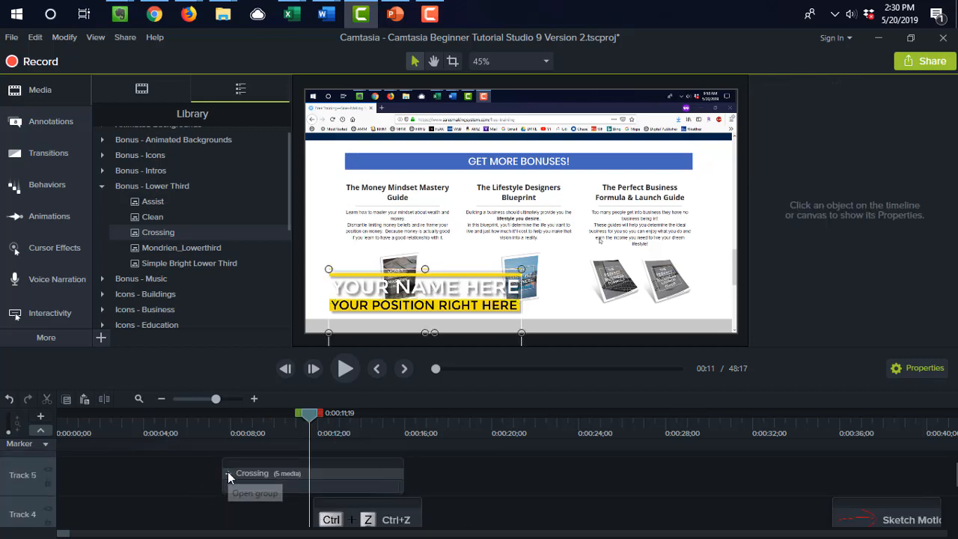
double_click(228, 472)
scroll(256, 478, up, 1)
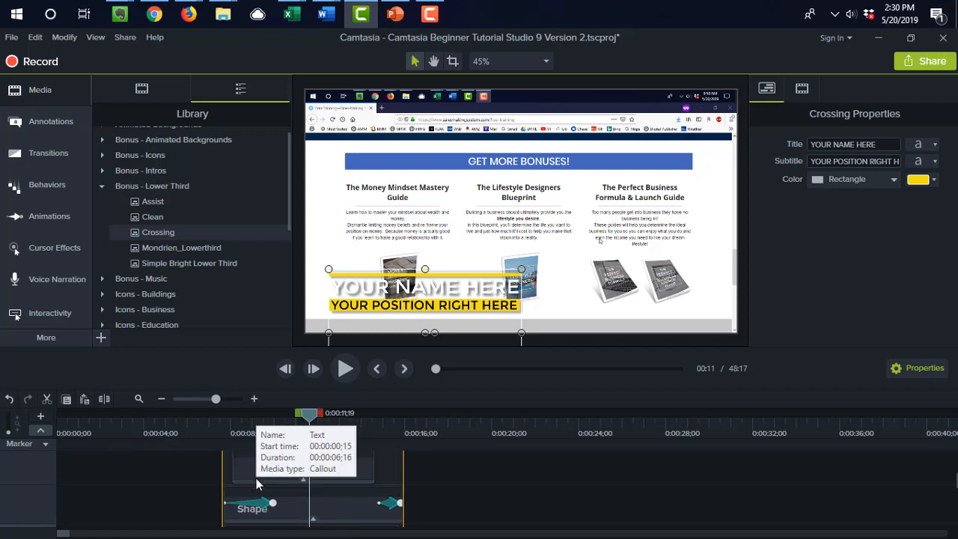
scroll(256, 478, up, 1)
scroll(338, 467, up, 1)
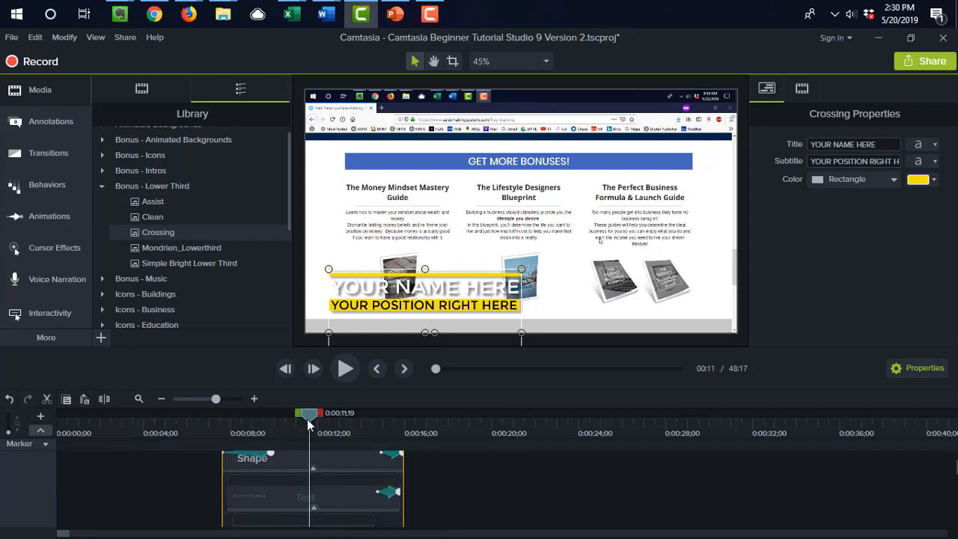
click(345, 495)
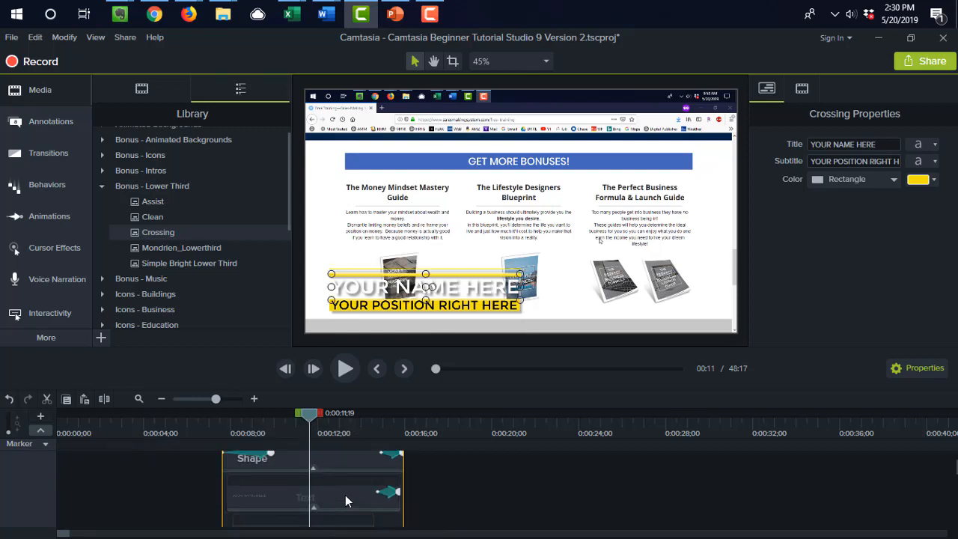
double_click(460, 286)
text(Dan)
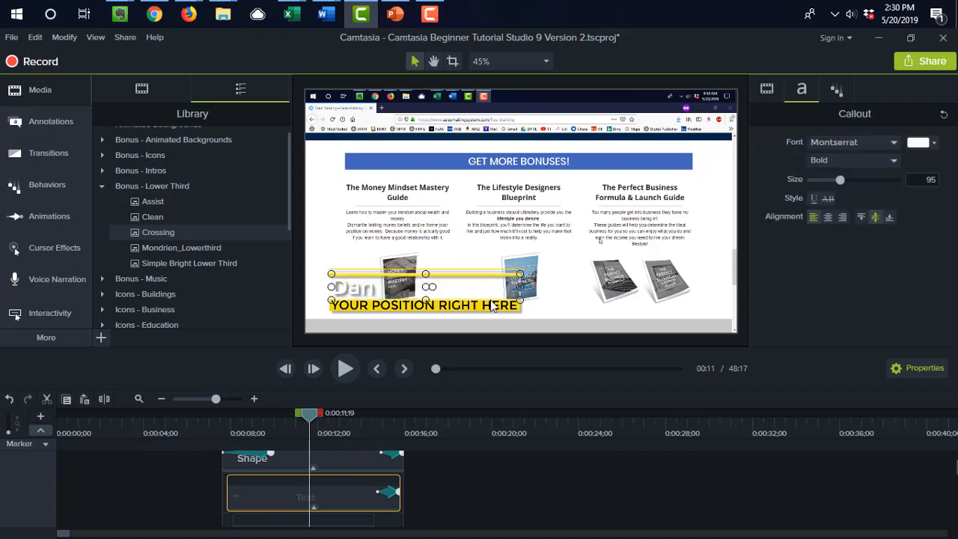
Replace the lower third's YOUR POSITION RIGHT HERE subtitle with "This is a test!".
click(496, 304)
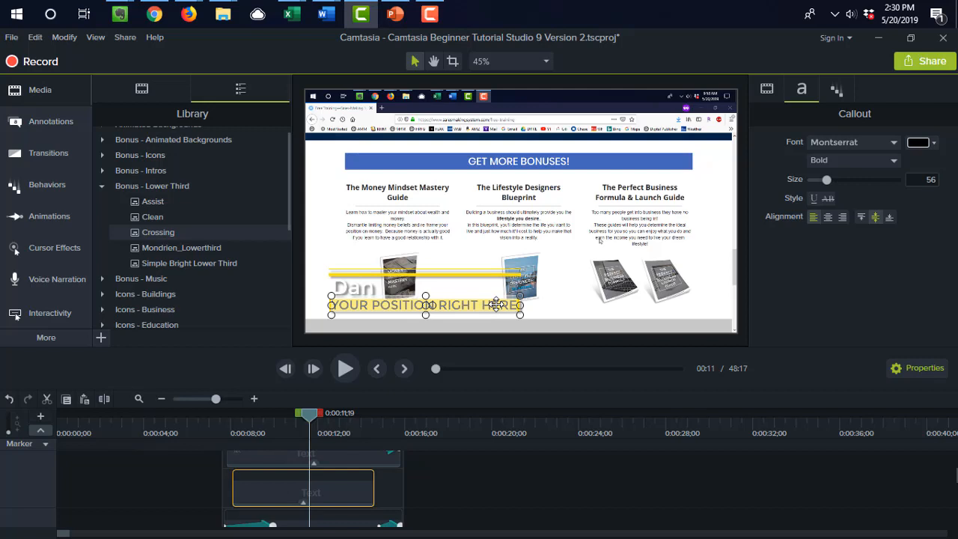
text(This is a test!)
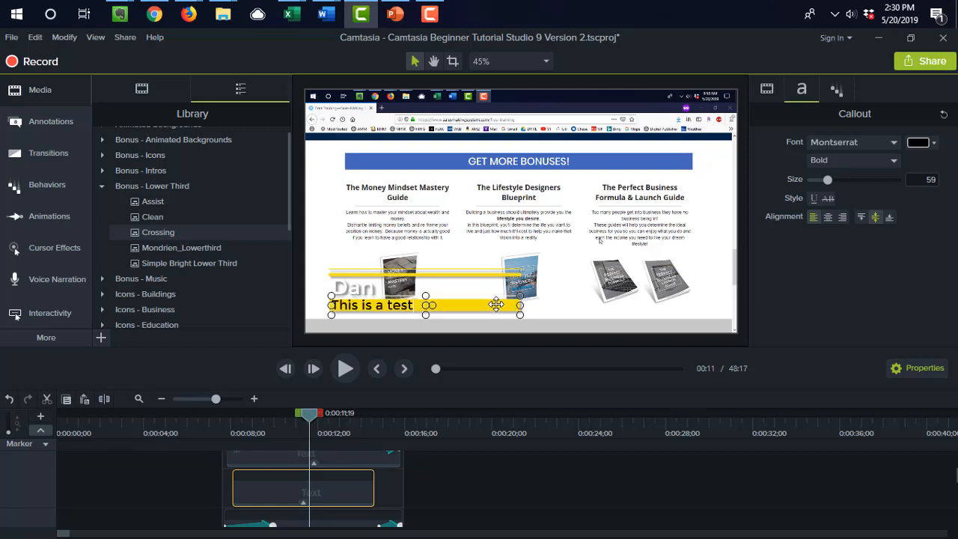
click(329, 252)
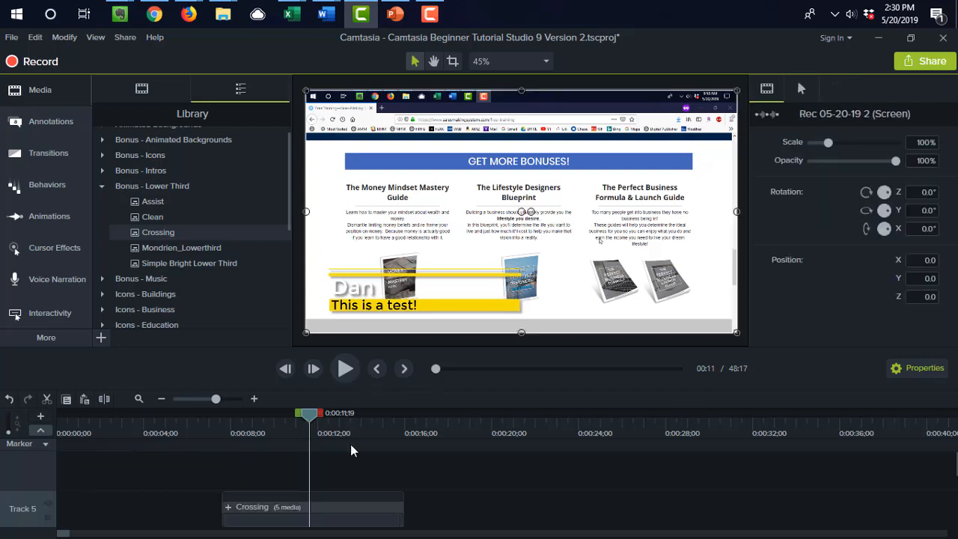
Reopen the Crossing group, select its title text clip and view the clip's behavior and text properties.
double_click(505, 301)
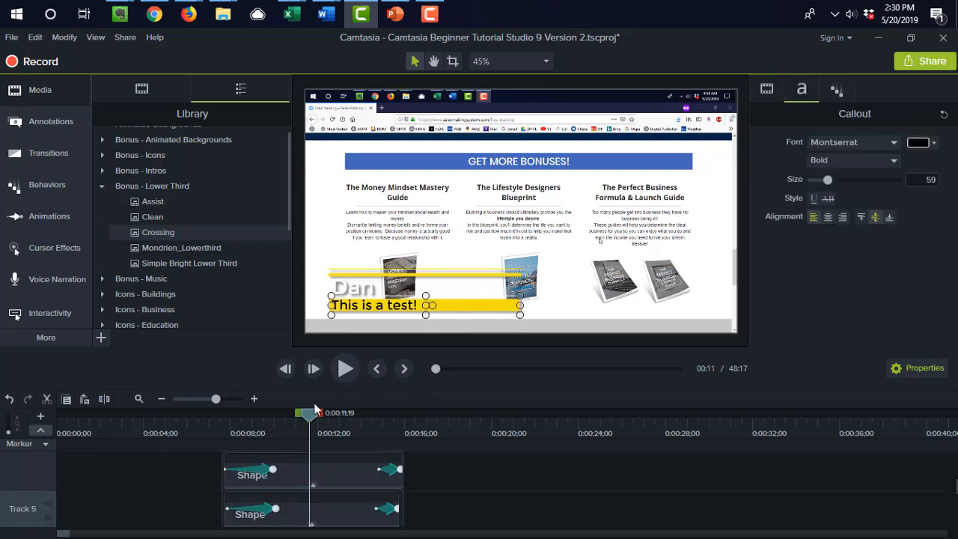
scroll(298, 476, up, 1)
scroll(299, 476, up, 1)
click(340, 465)
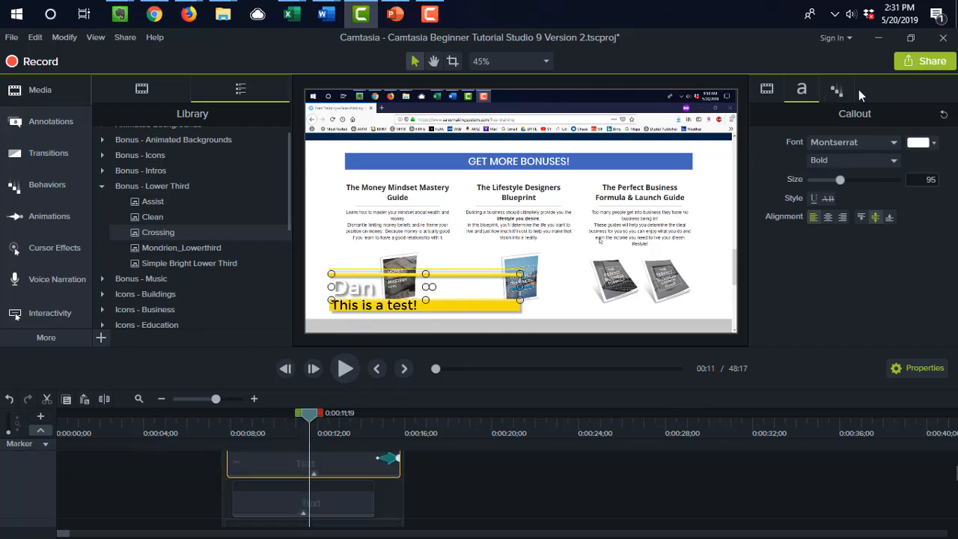
click(834, 91)
click(805, 93)
Look through the available visual effects, from Drop Shadow and Remove a Color to Clip Speed and Interactive Hotspot.
click(70, 333)
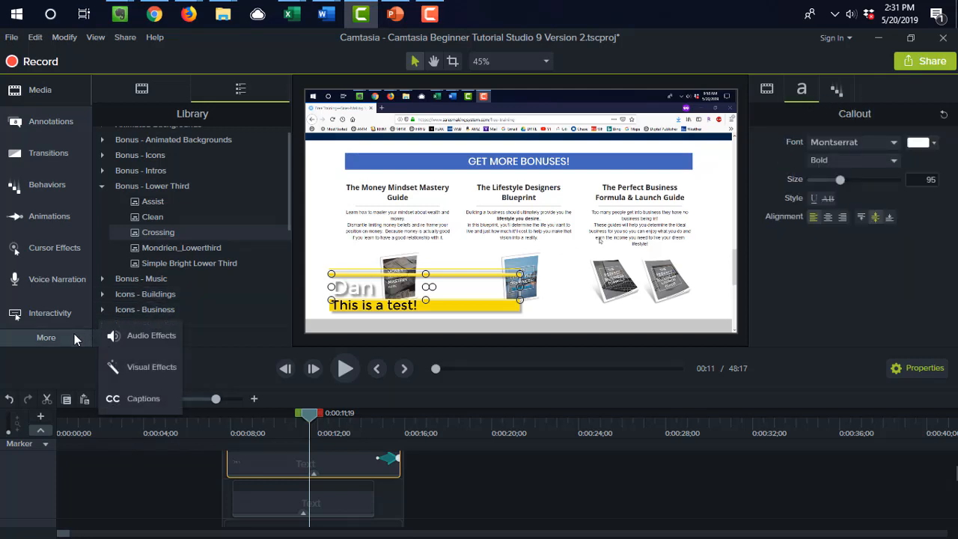
click(122, 365)
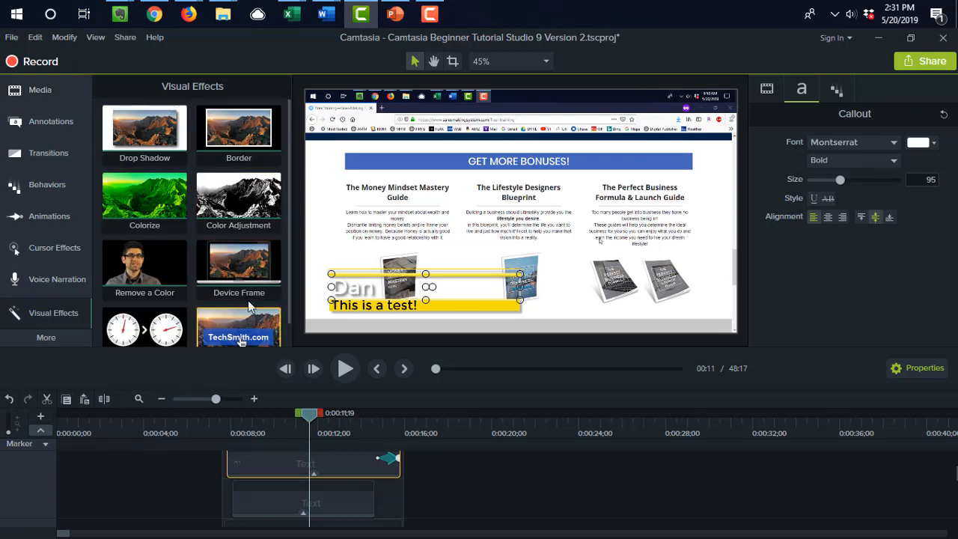
scroll(249, 309, down, 1)
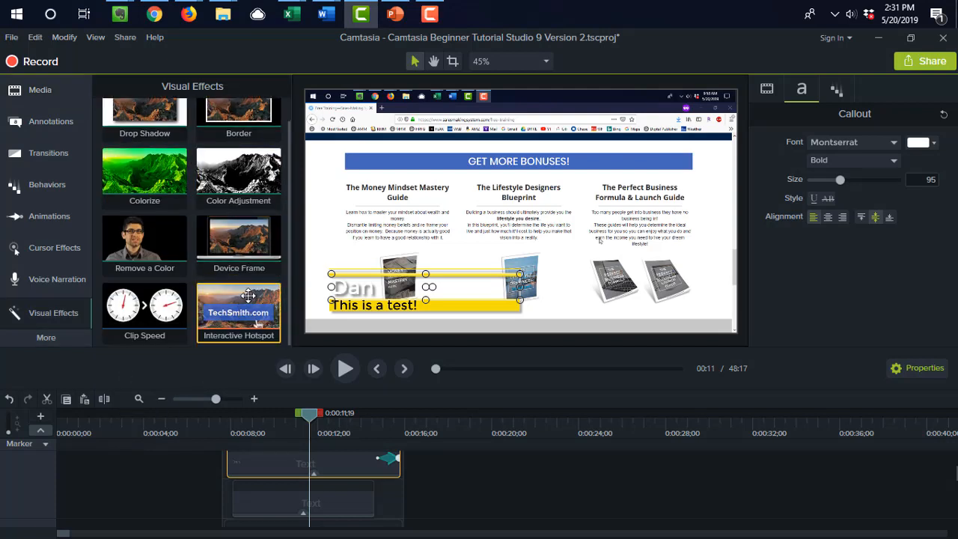
scroll(250, 288, up, 1)
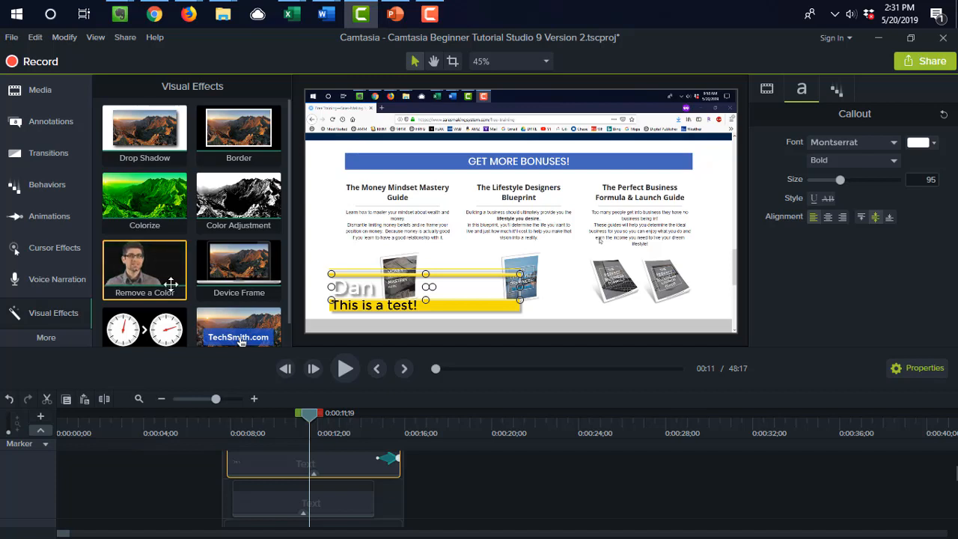
scroll(404, 481, down, 2)
scroll(295, 466, up, 3)
scroll(94, 468, up, 1)
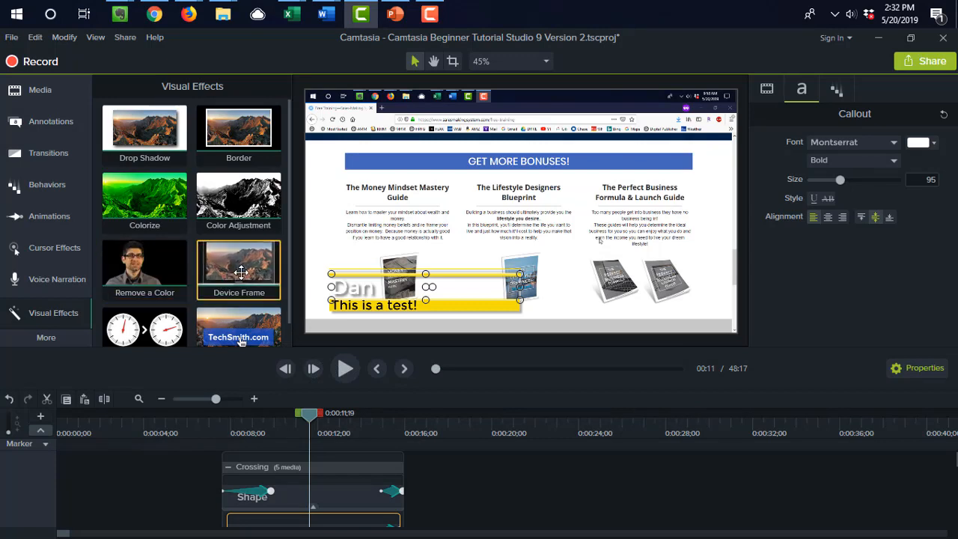
Apply the Device Frame effect to the screen recording on Track 1 and set the frame type to MacBook Pro.
scroll(241, 272, down, 1)
scroll(202, 501, down, 5)
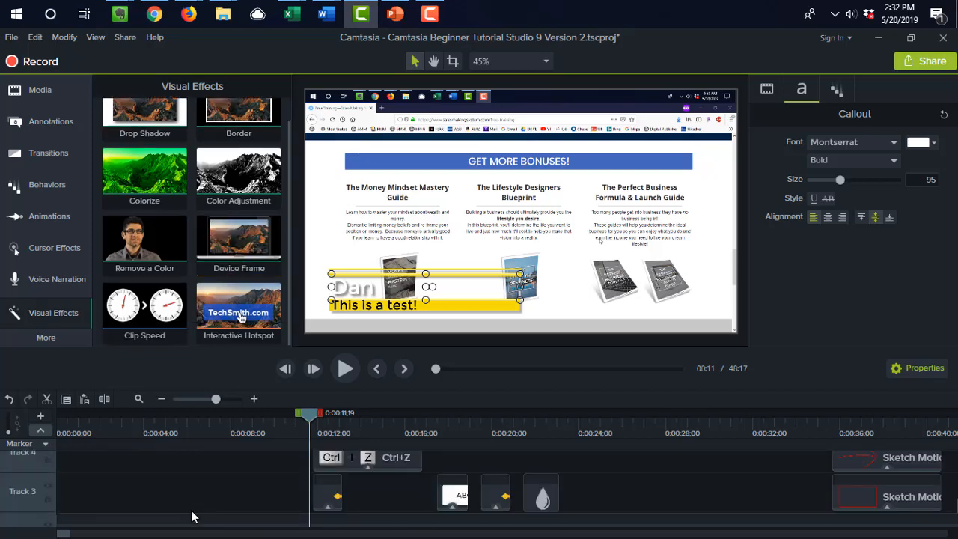
drag(241, 252, 204, 513)
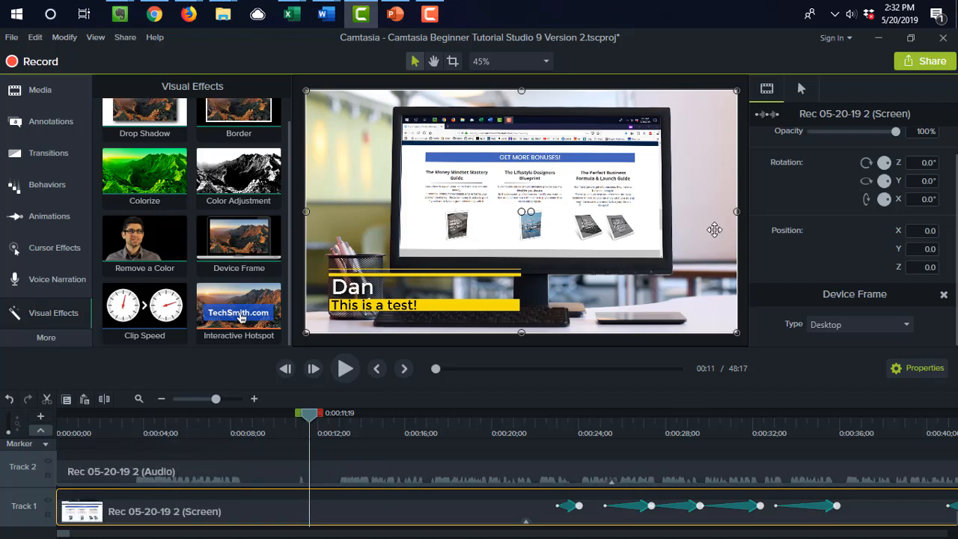
click(895, 325)
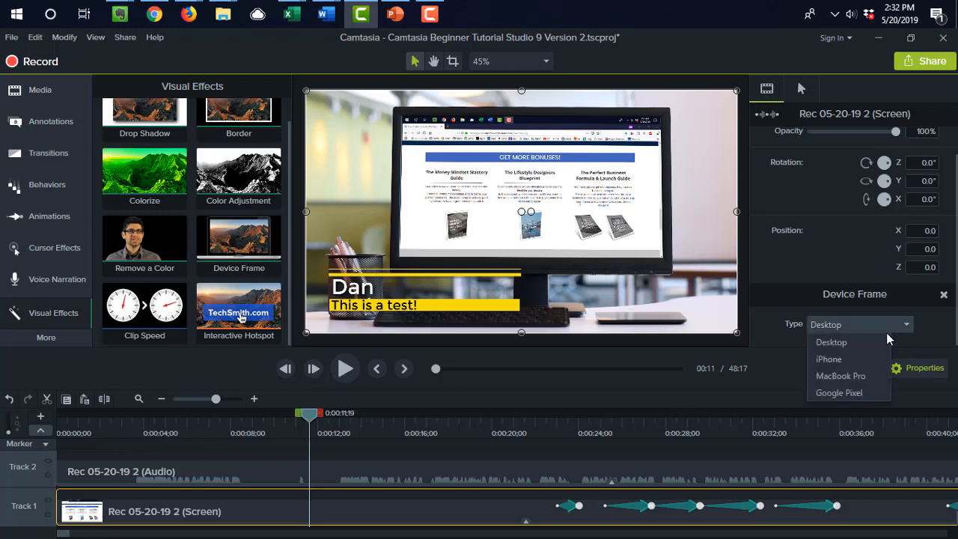
click(865, 380)
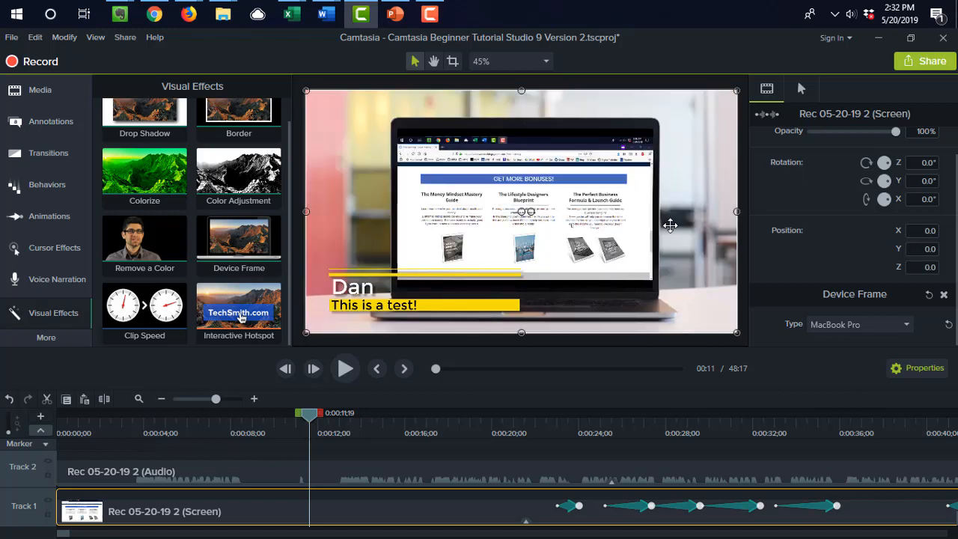
Show the effects on the Track 1 screen recording and remove its Device Frame effect.
right_click(287, 515)
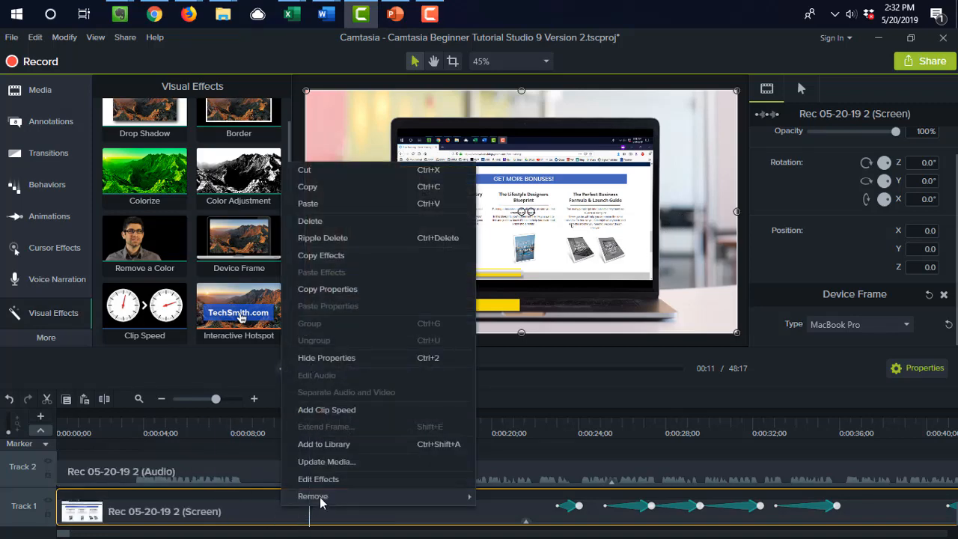
click(353, 483)
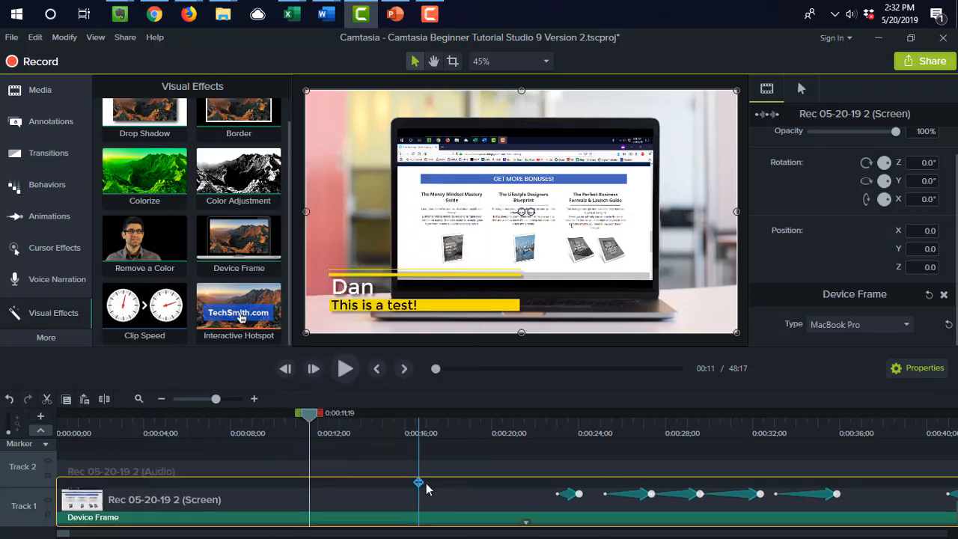
click(394, 524)
right_click(397, 519)
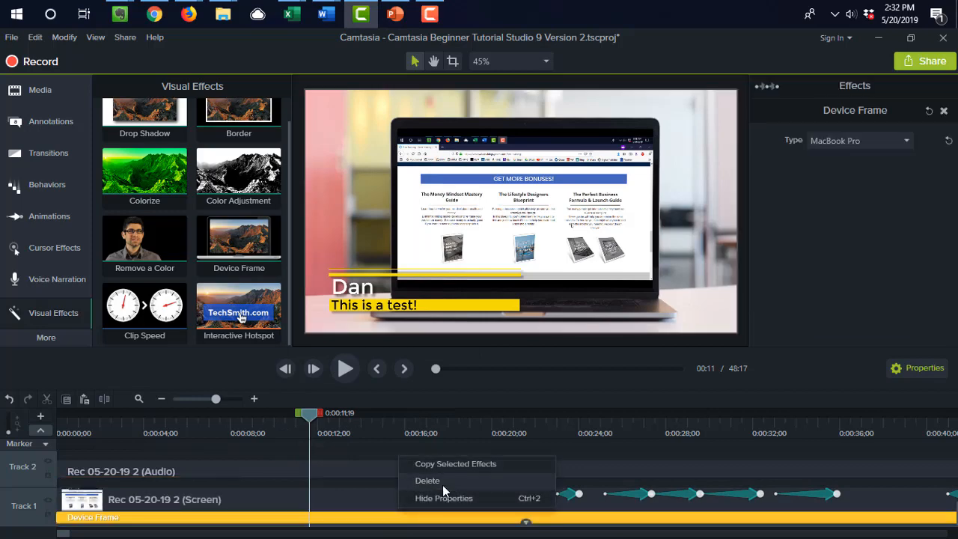
click(353, 496)
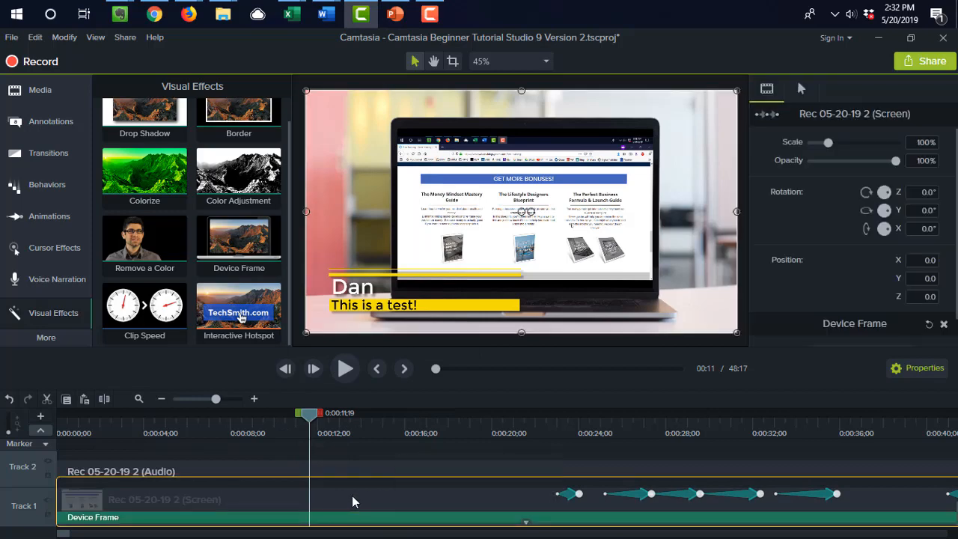
click(943, 327)
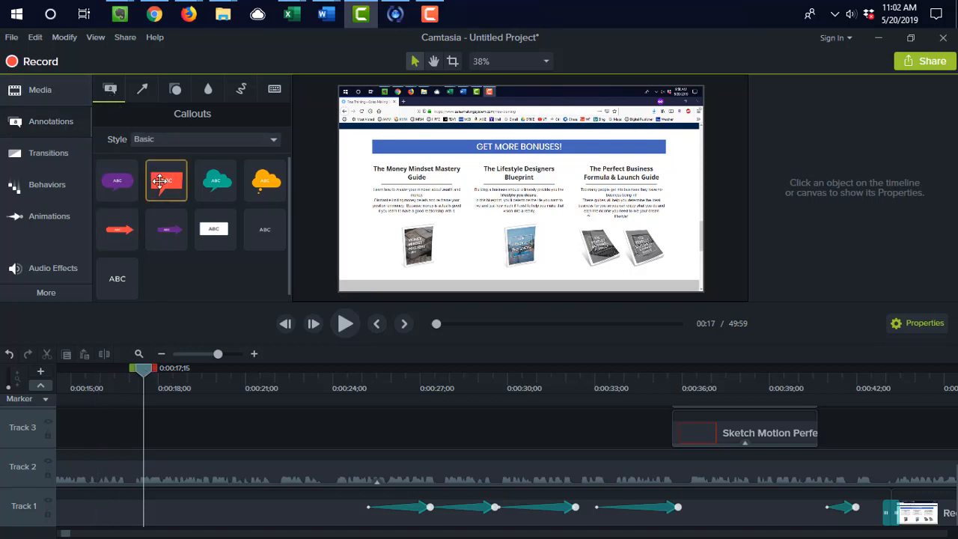
Add a Basic text rectangle callout over the banner's left end at 0:00:17;15 and shorten its clip to end just before 0:00:19;00.
drag(214, 228, 415, 154)
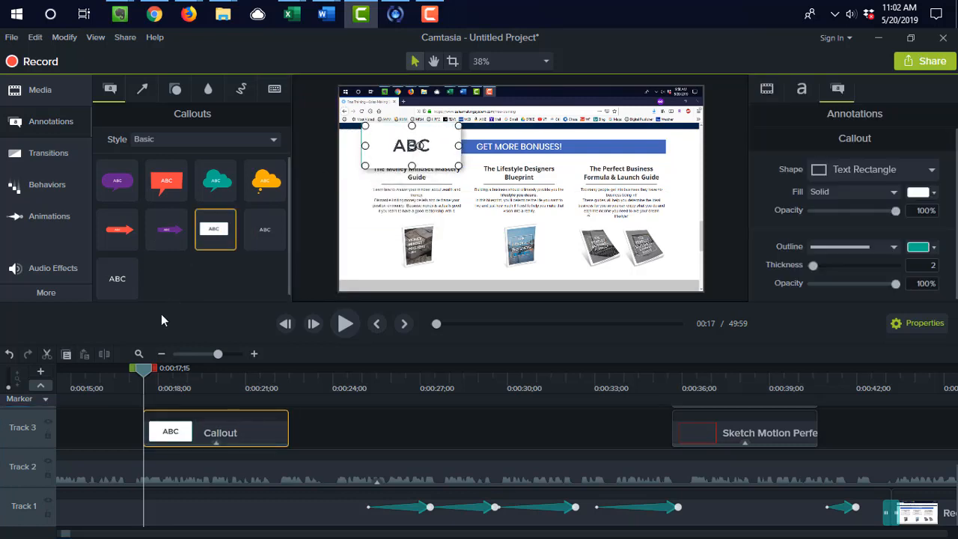
drag(287, 427, 185, 427)
drag(144, 368, 188, 367)
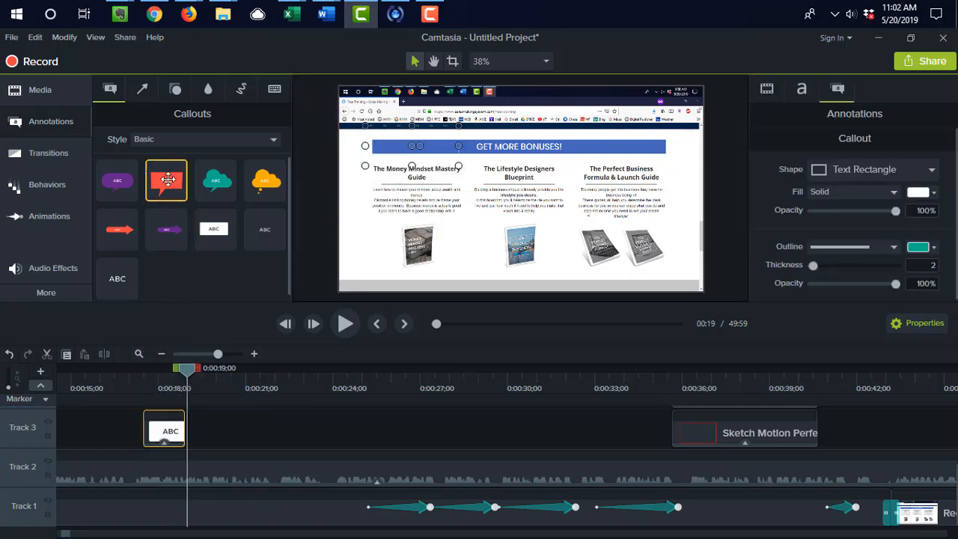
Show callouts of all styles and add a yellow double-headed arrow on Track 3 from 0:00:19;16 to just before 0:00:21;00.
click(223, 141)
click(213, 155)
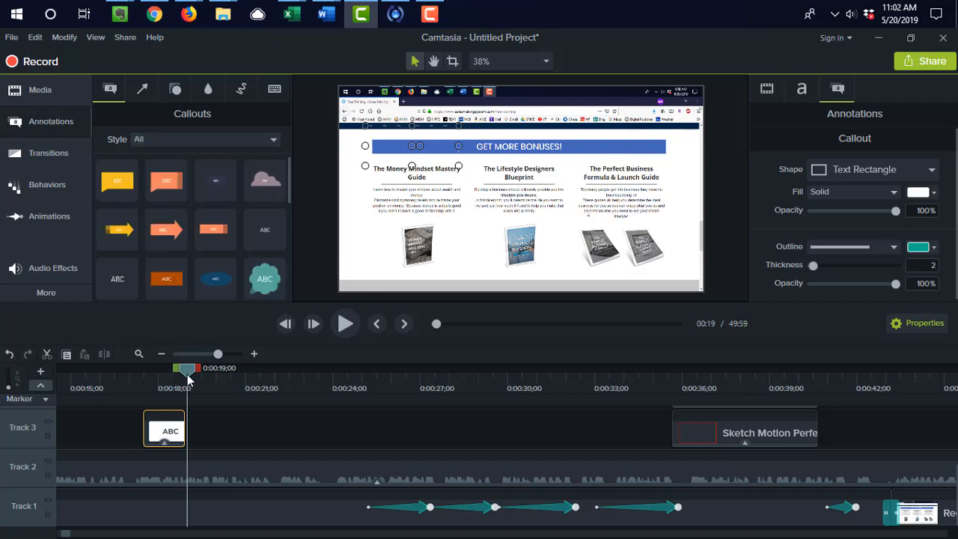
mouse_move(187, 369)
mouse_down()
mouse_move(199, 368)
mouse_move(133, 368)
mouse_move(214, 370)
mouse_move(203, 369)
mouse_up()
click(223, 379)
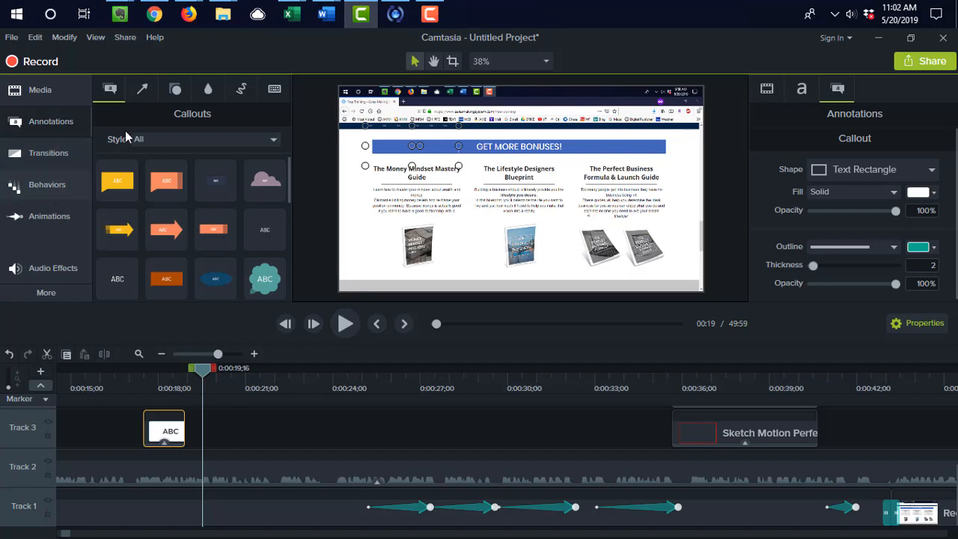
click(143, 92)
drag(217, 229, 204, 442)
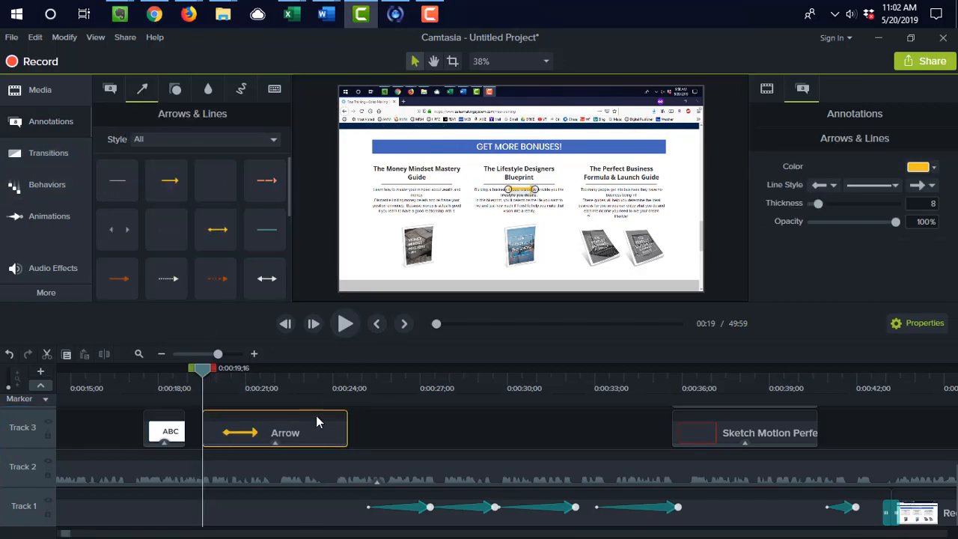
drag(348, 432, 241, 433)
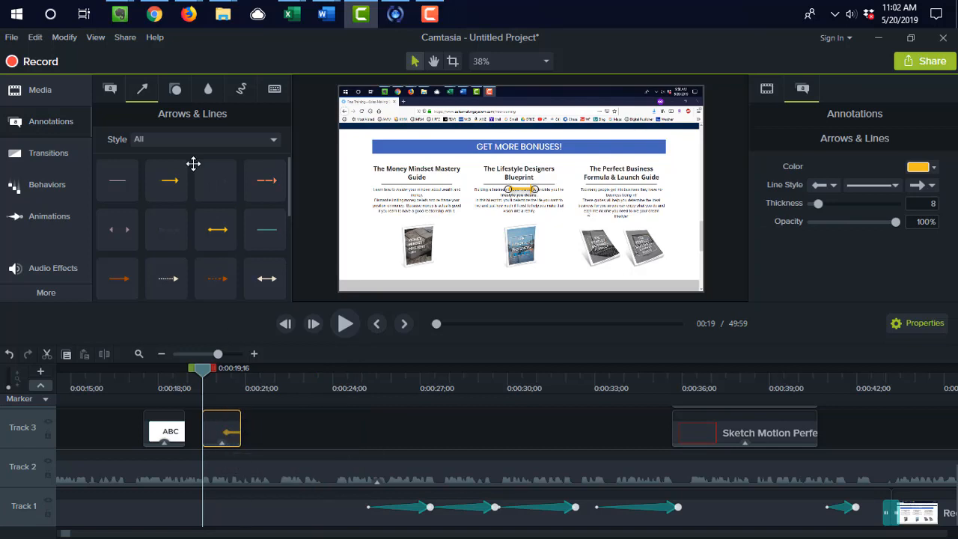
Add a Blur annotation on Track 3 shortly after the arrow clip and shorten it to about 1.6 seconds.
click(176, 90)
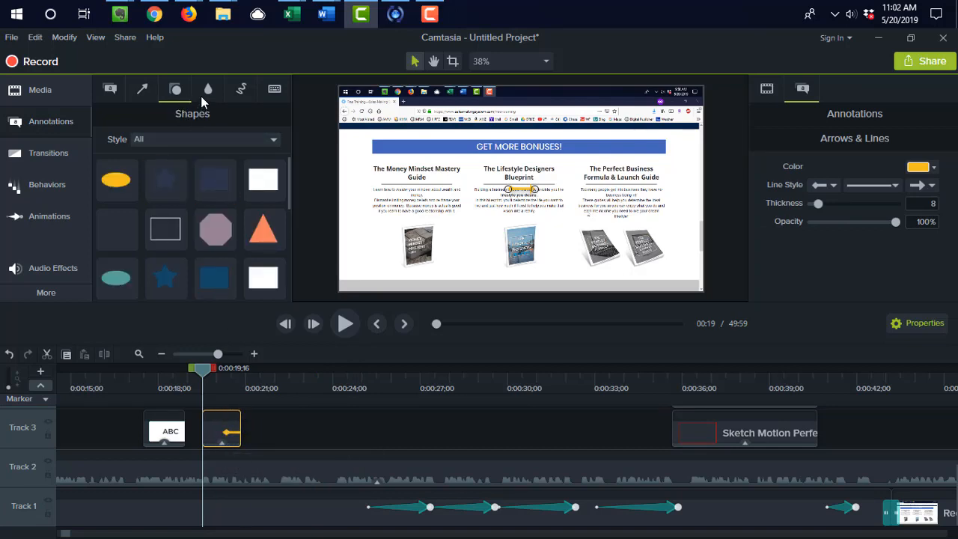
click(205, 93)
drag(117, 153, 260, 449)
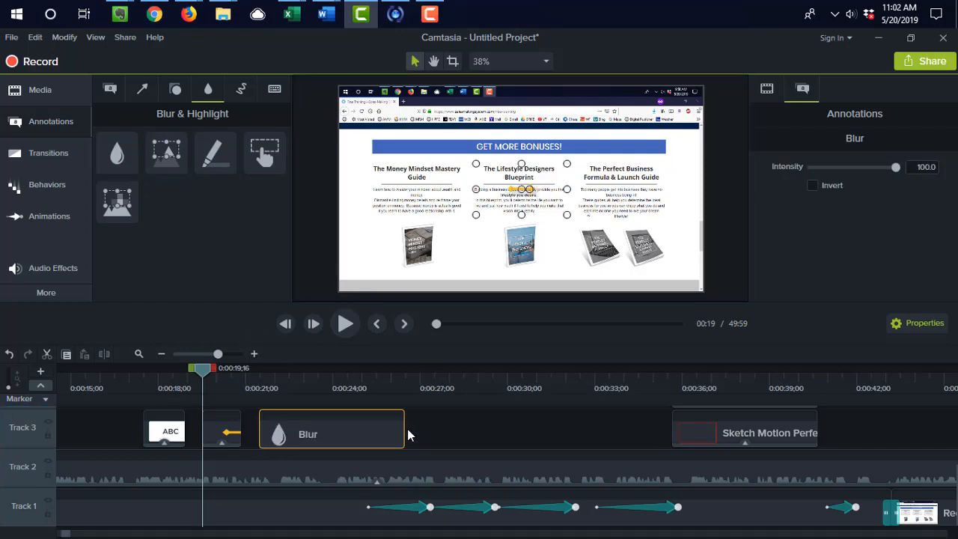
drag(405, 434, 306, 439)
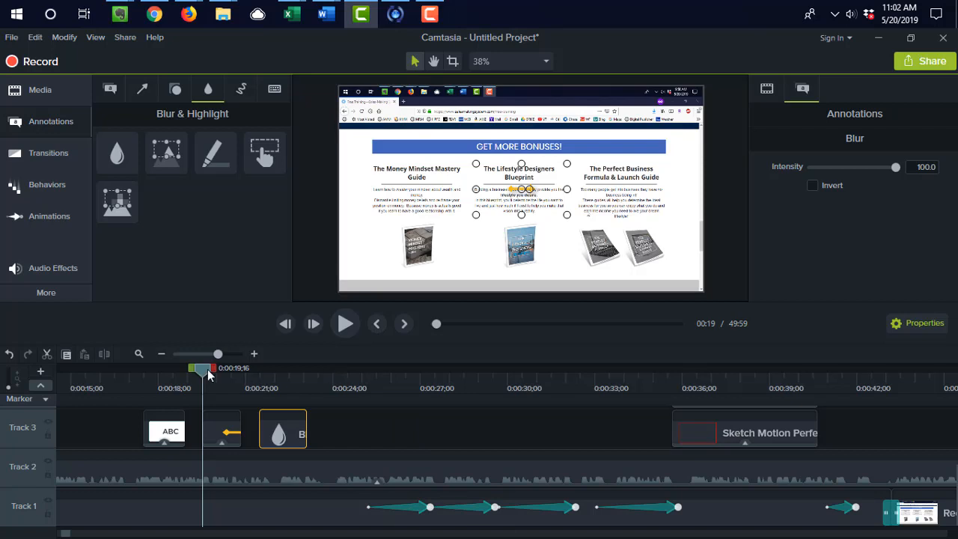
Add a Custom animation to the Track 1 recording, ending at 0:00:24;01, and look through the other animation presets.
drag(207, 368, 268, 368)
click(354, 391)
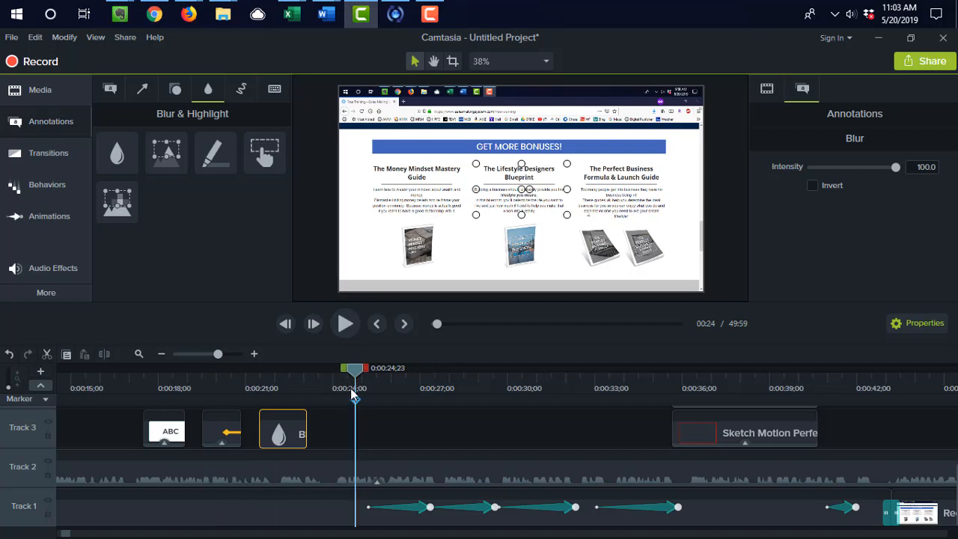
click(53, 215)
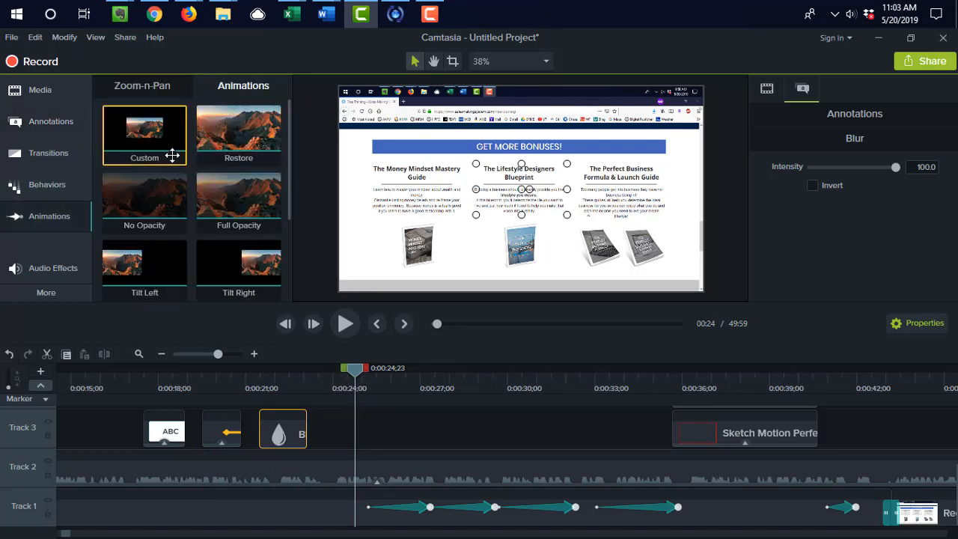
drag(172, 154, 325, 509)
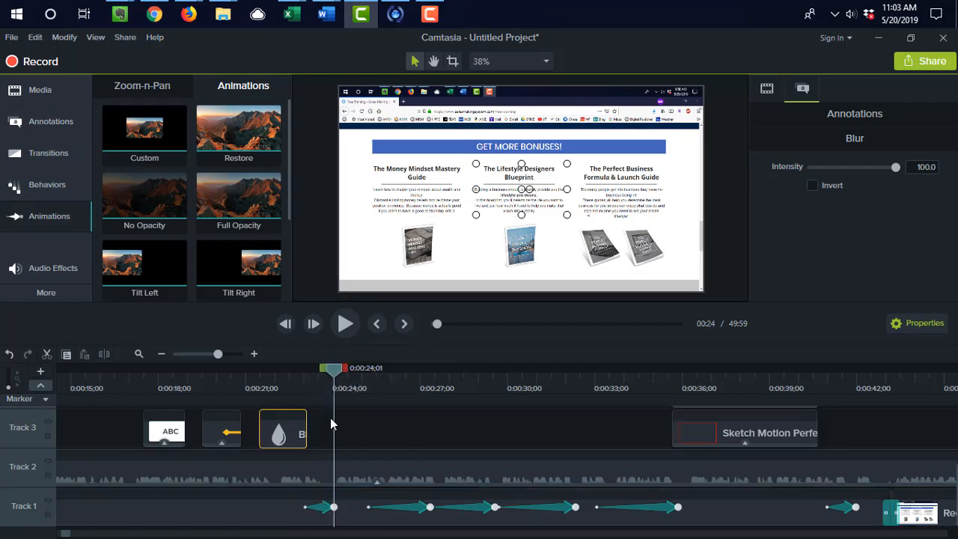
scroll(262, 218, down, 2)
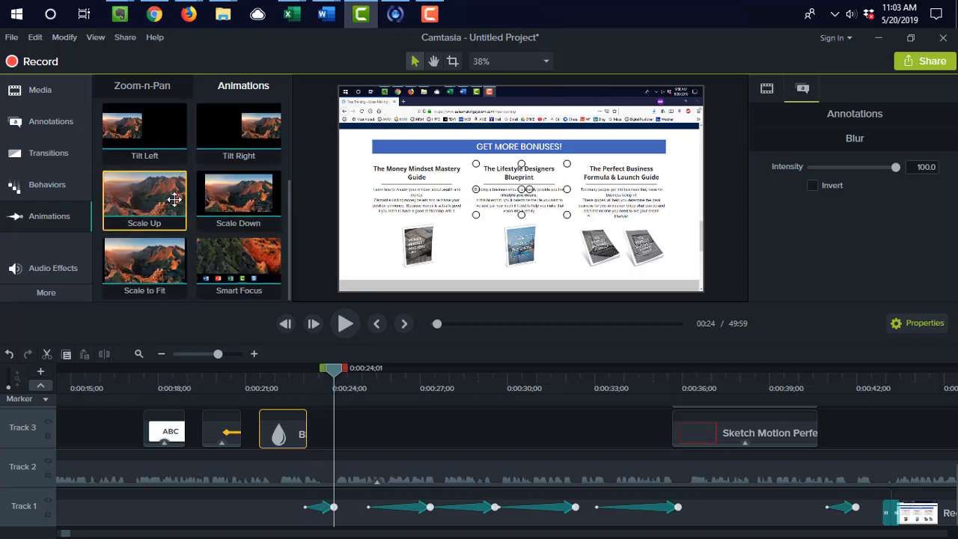
scroll(224, 202, up, 2)
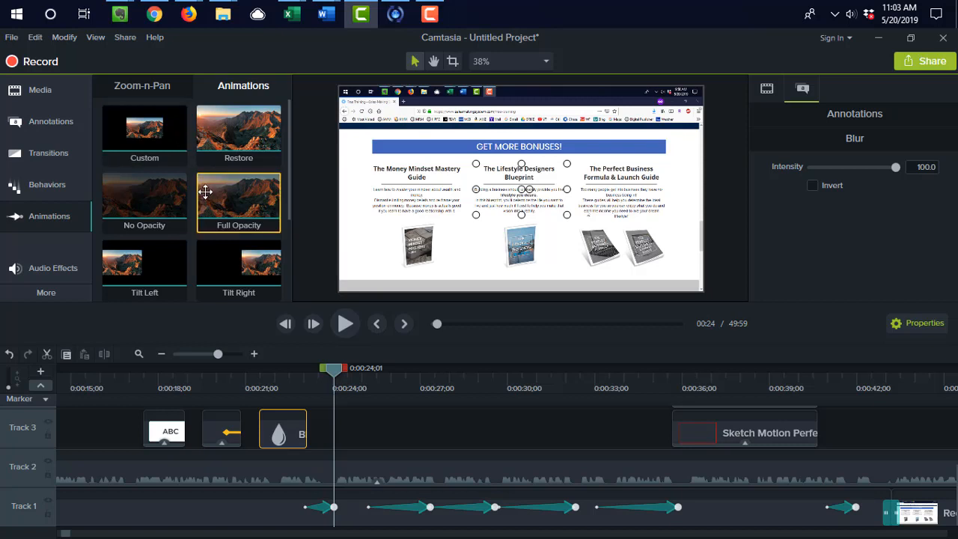
scroll(205, 194, down, 1)
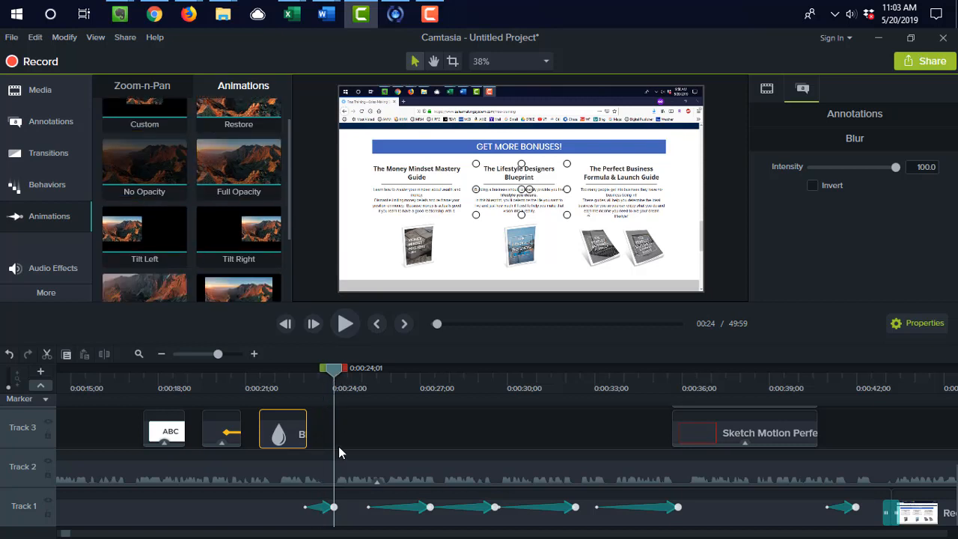
scroll(211, 173, up, 1)
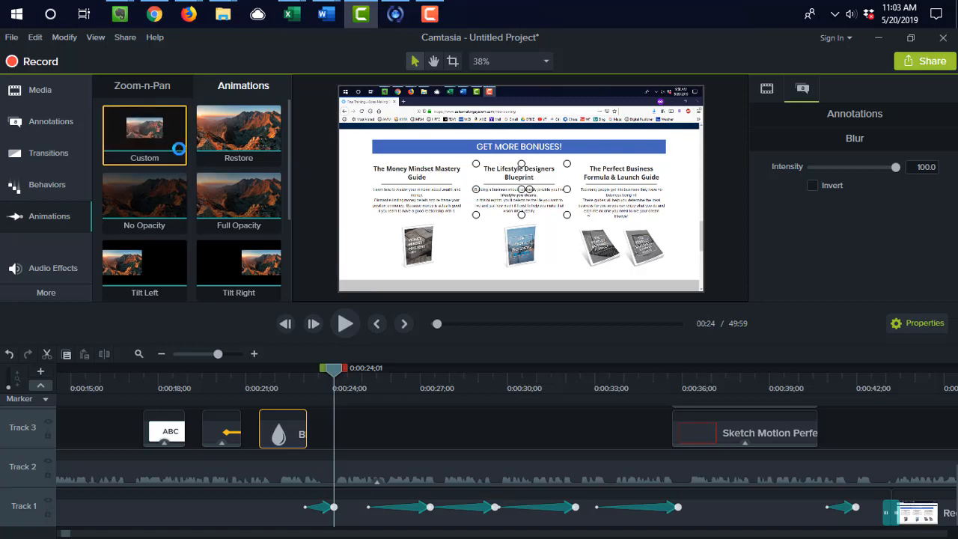
Select the new Custom animation on Track 1 and set the recording's scale to 149.9%, opacity to 53% and Z rotation to 32°.
drag(336, 374, 292, 434)
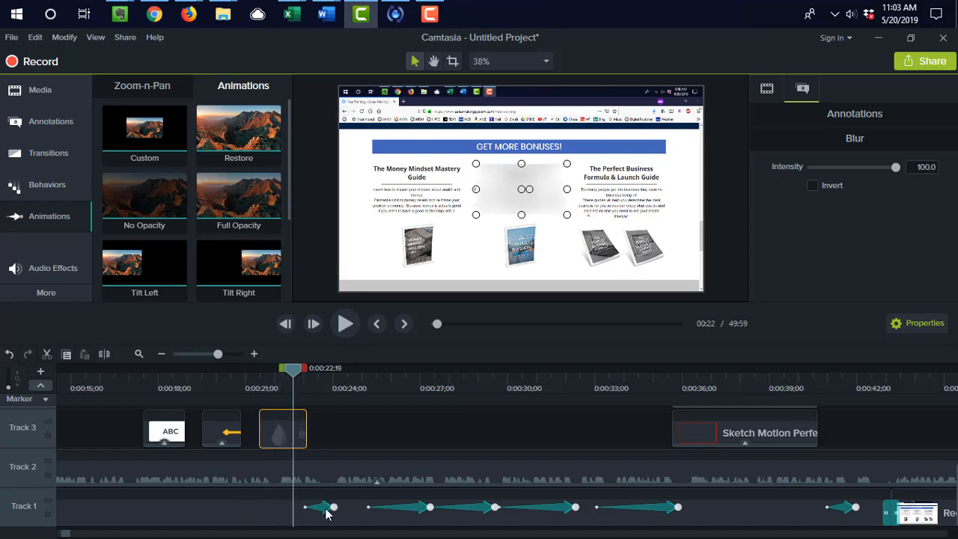
click(327, 511)
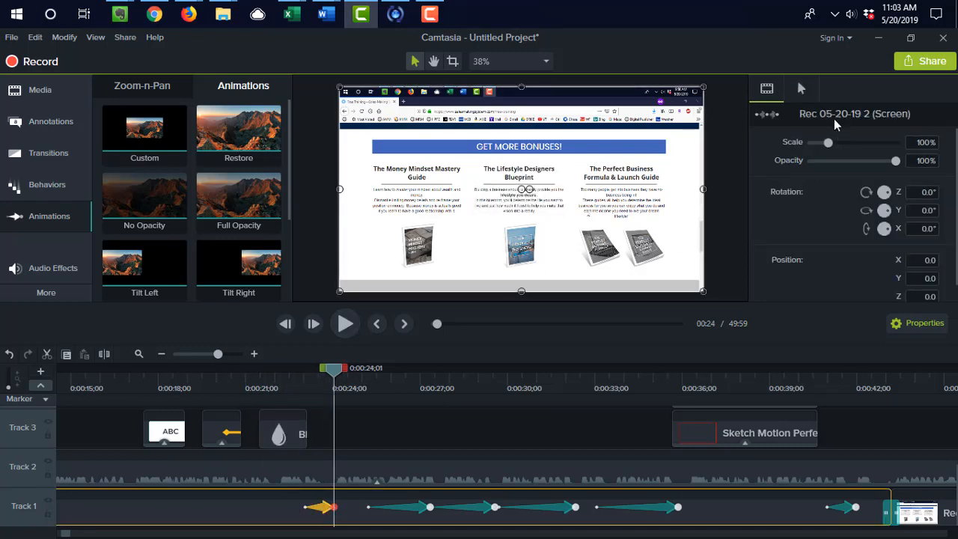
drag(335, 376, 361, 372)
click(348, 389)
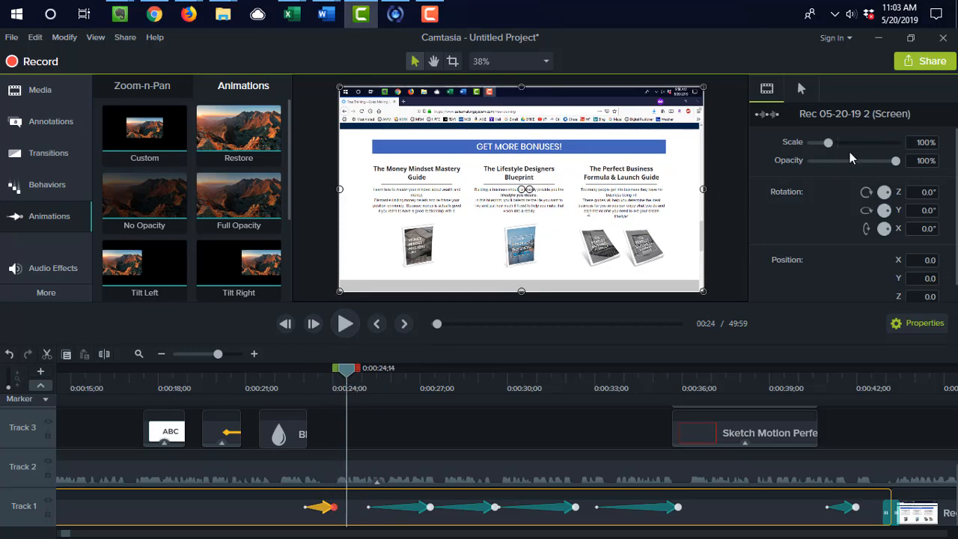
drag(833, 146, 838, 146)
drag(895, 160, 852, 168)
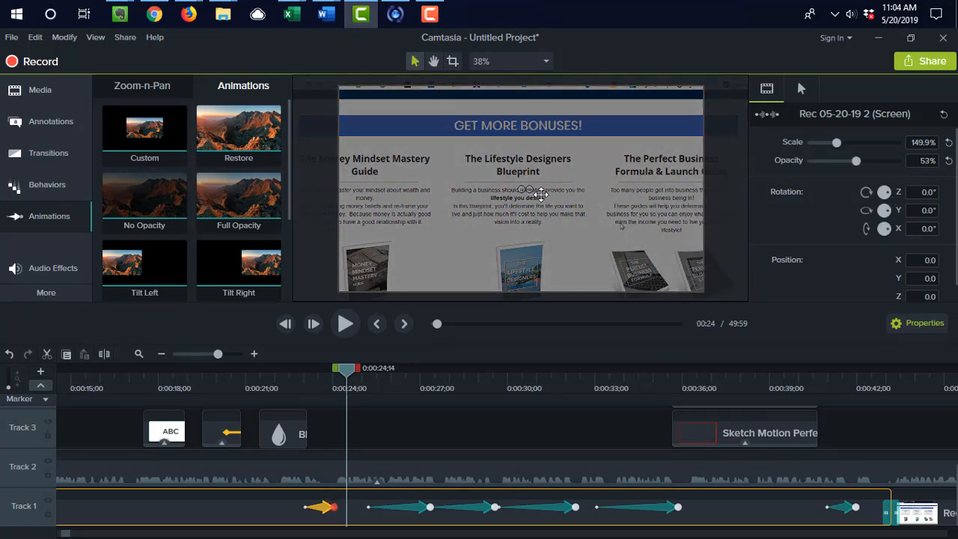
drag(530, 190, 532, 184)
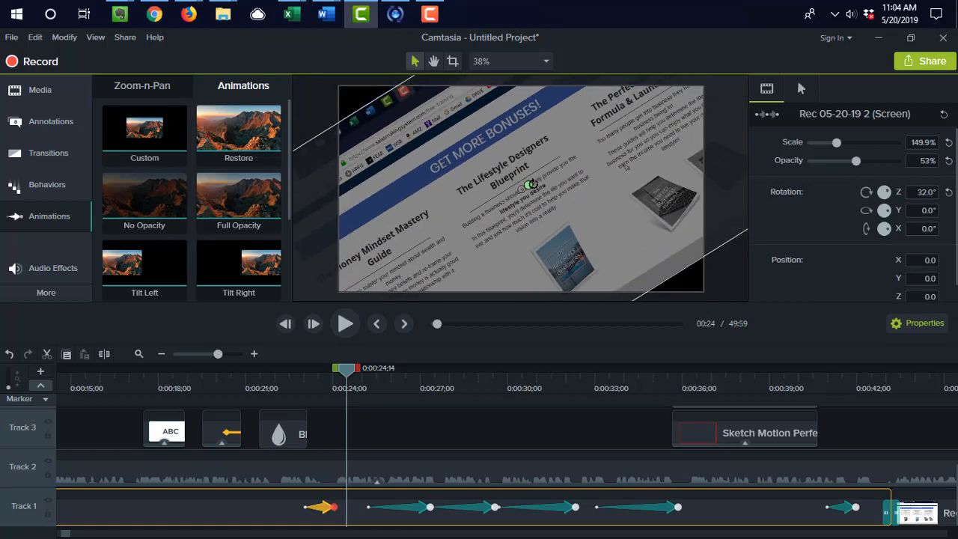
Inspect the enlarged recording at 0:00:33;26 with the canvas zoomed out to 25%, and return the canvas zoom to 38%.
drag(350, 376, 620, 412)
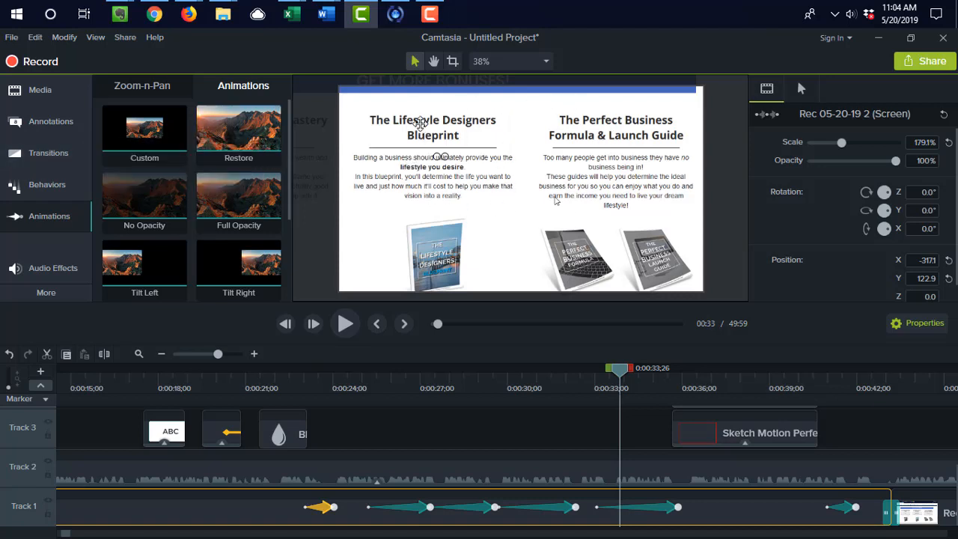
scroll(618, 184, down, 2)
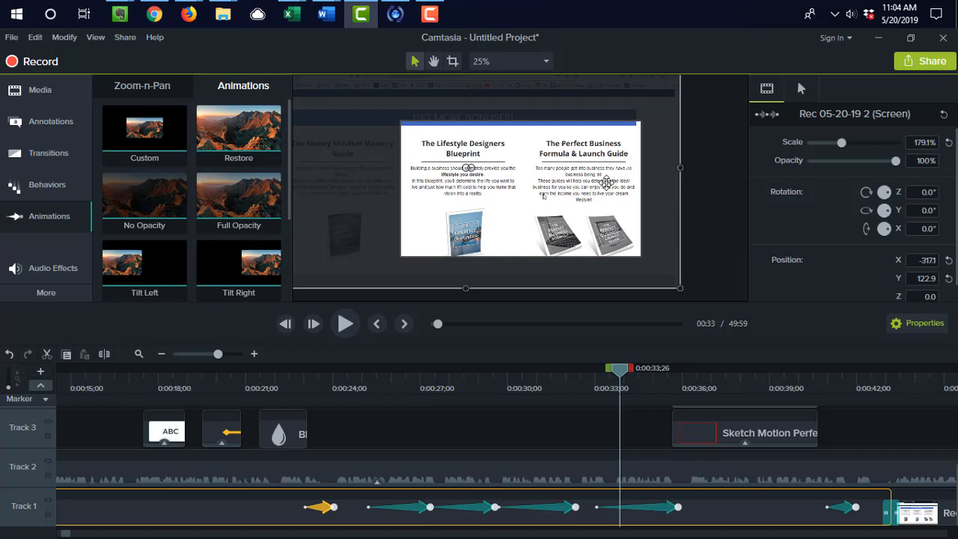
scroll(606, 183, up, 1)
click(519, 62)
click(500, 79)
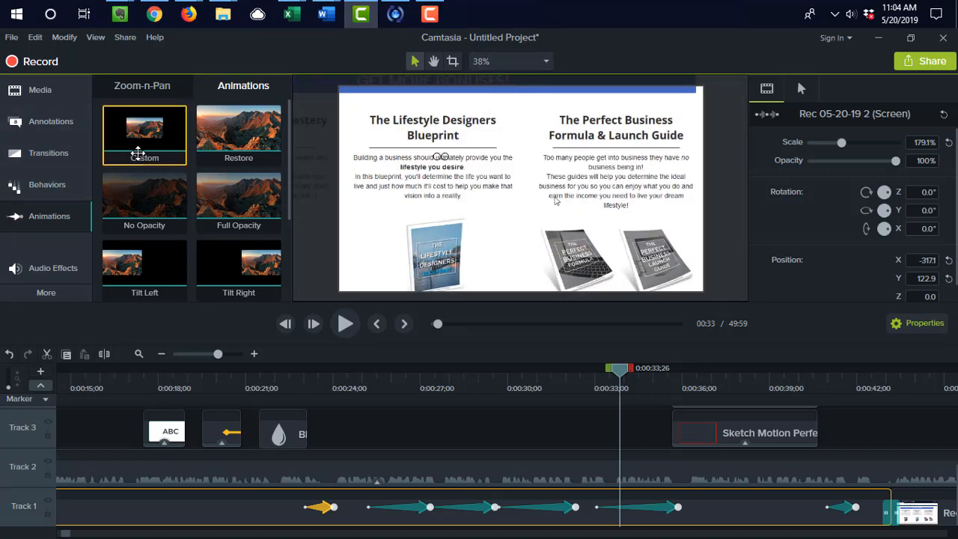
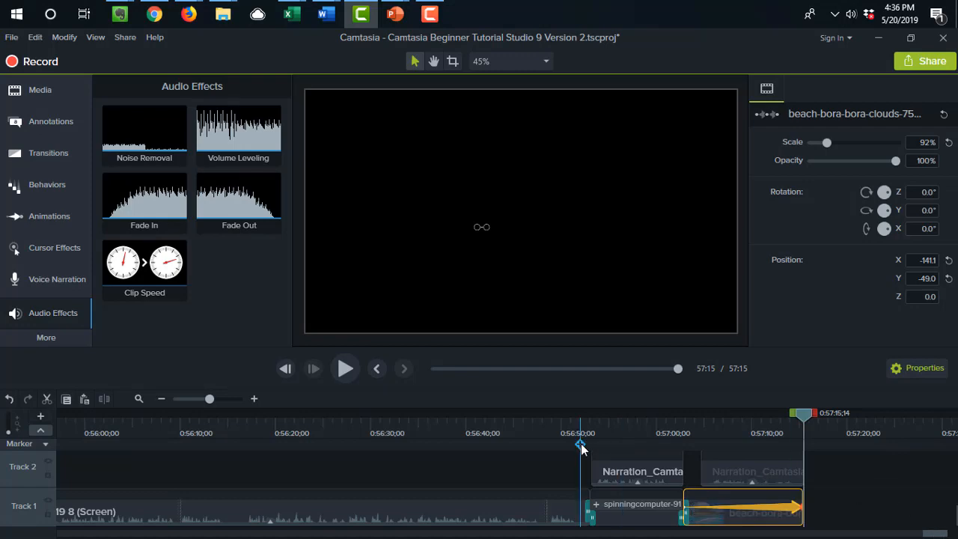
Select the spinningcomputer-91 clip on Track 1 and show the Motion Graphics - Intro Clips in the media Library.
click(618, 502)
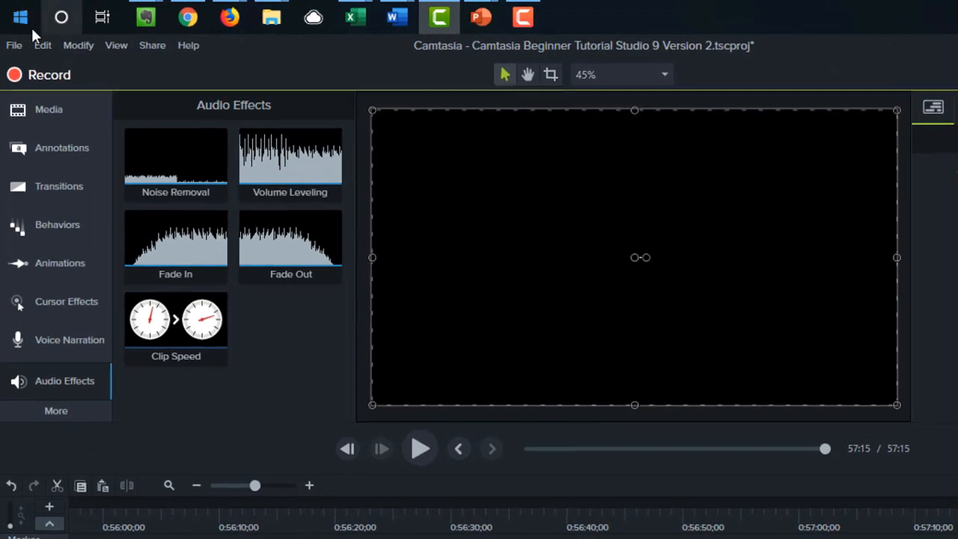
click(45, 110)
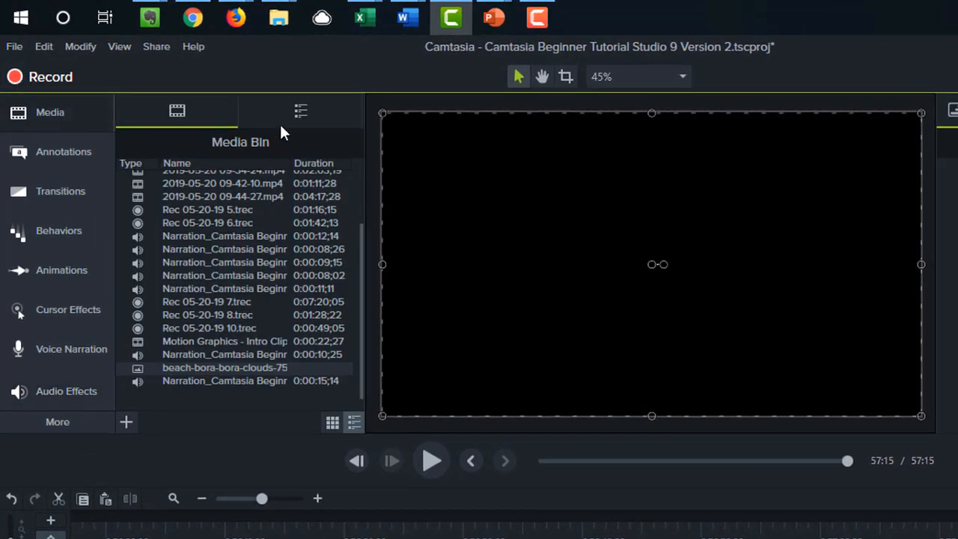
click(299, 114)
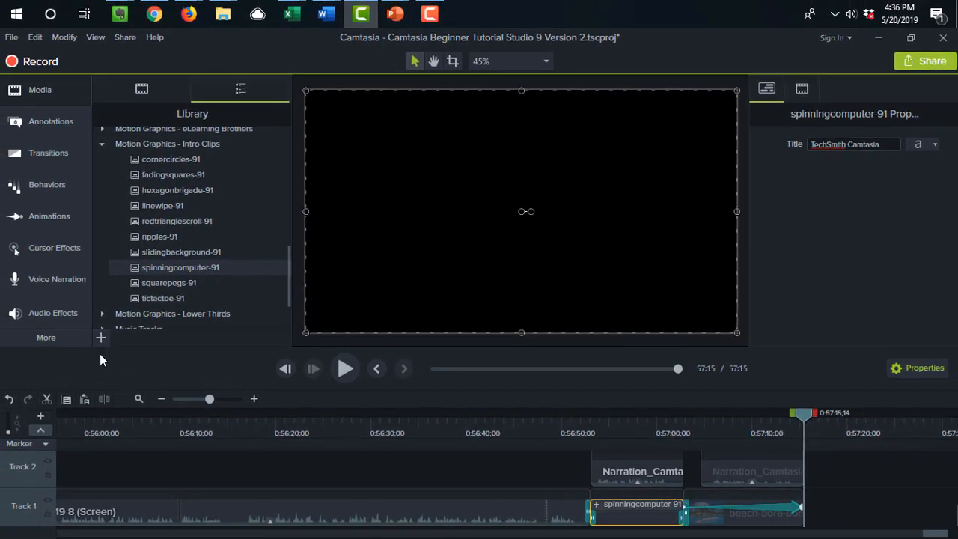
Record about five seconds of voice narration over the spinningcomputer-91 clip with the timeline muted, and discard the recording.
click(36, 279)
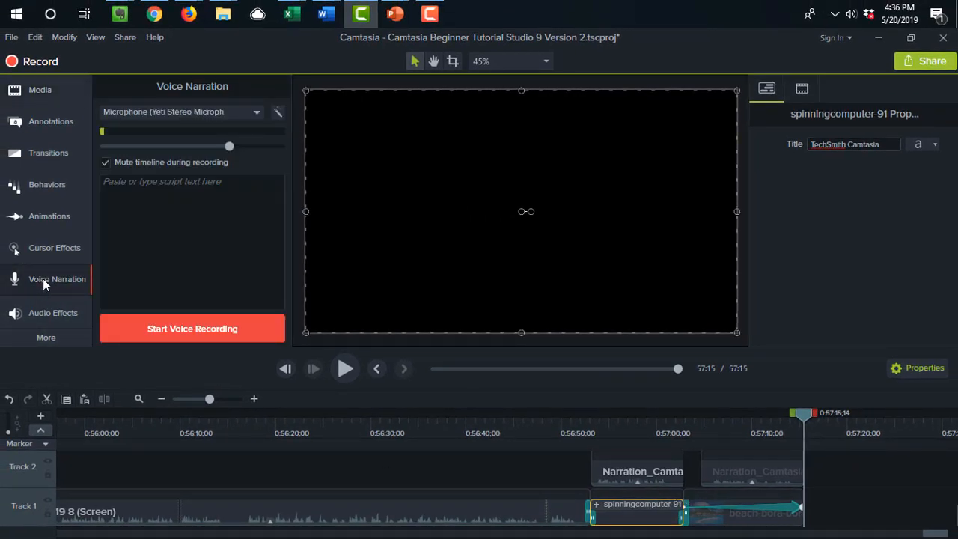
click(539, 416)
drag(544, 417, 575, 427)
key(space)
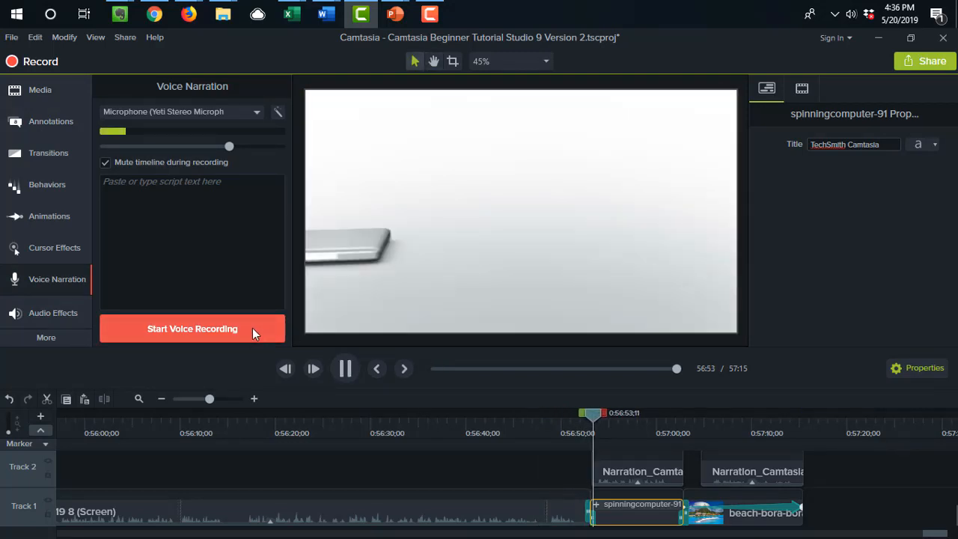
click(252, 328)
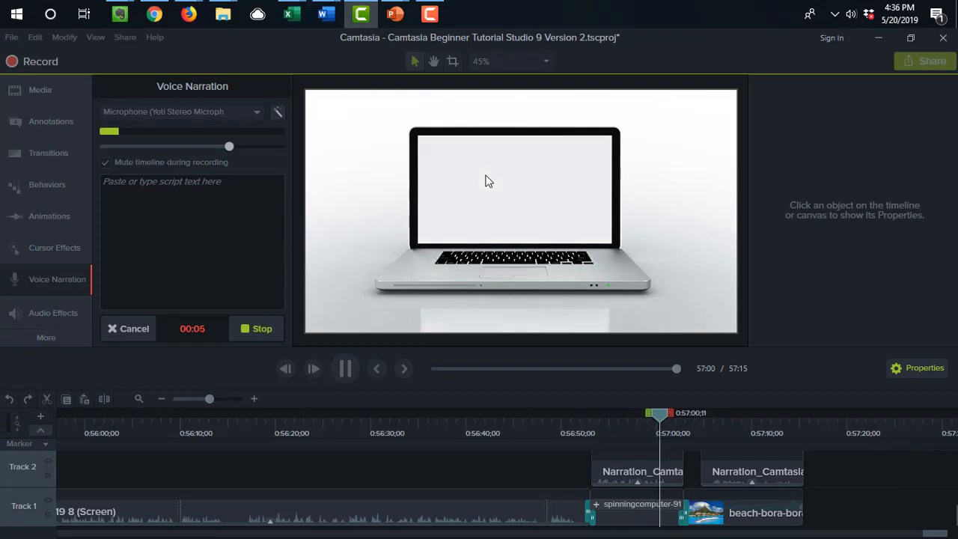
click(251, 329)
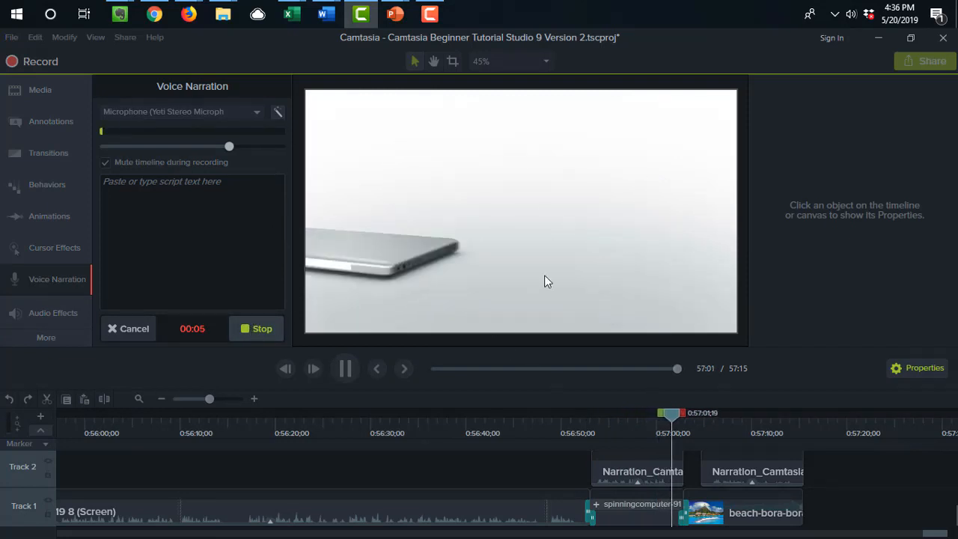
click(470, 369)
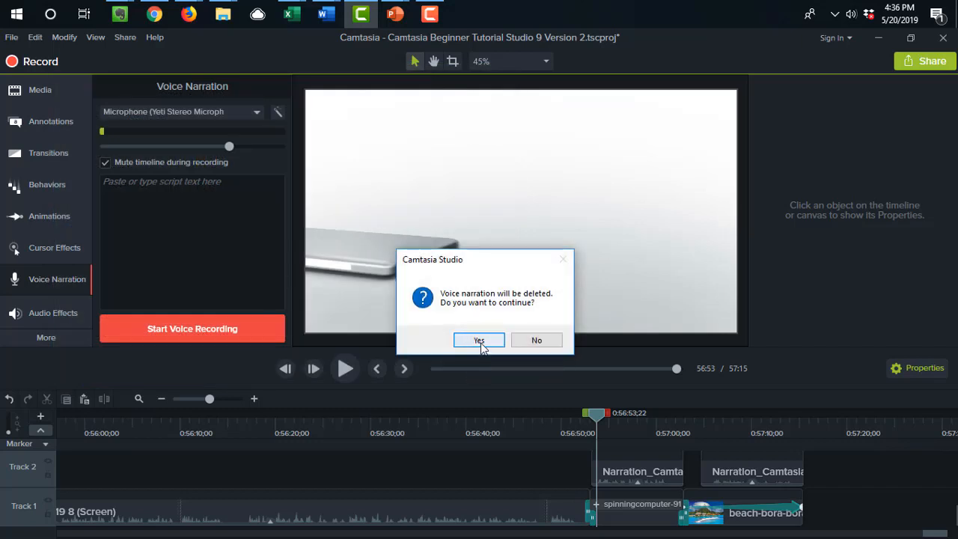
click(480, 342)
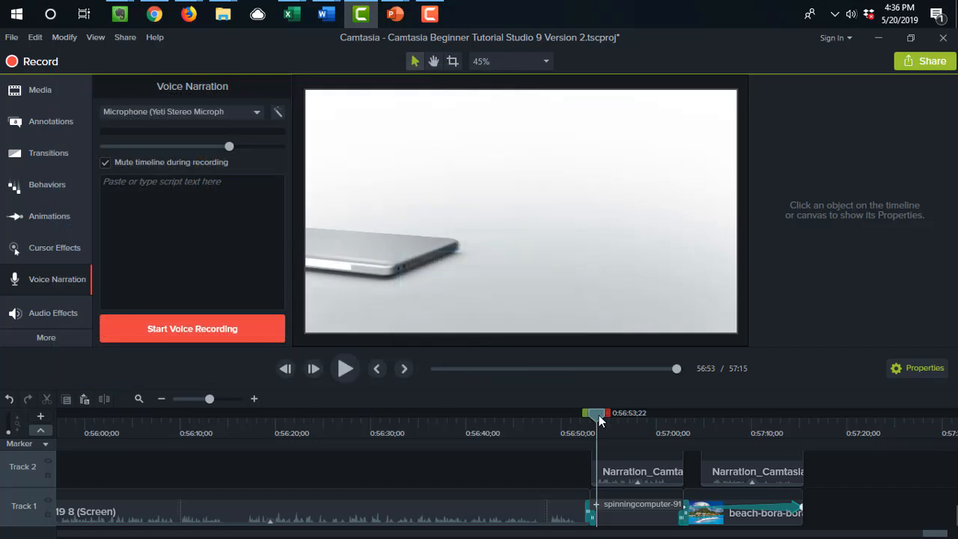
Select the beach-bora-bora-clouds image clip on Track 1 with the playhead at 0:57:03;15 and show the available animations.
drag(599, 415, 684, 425)
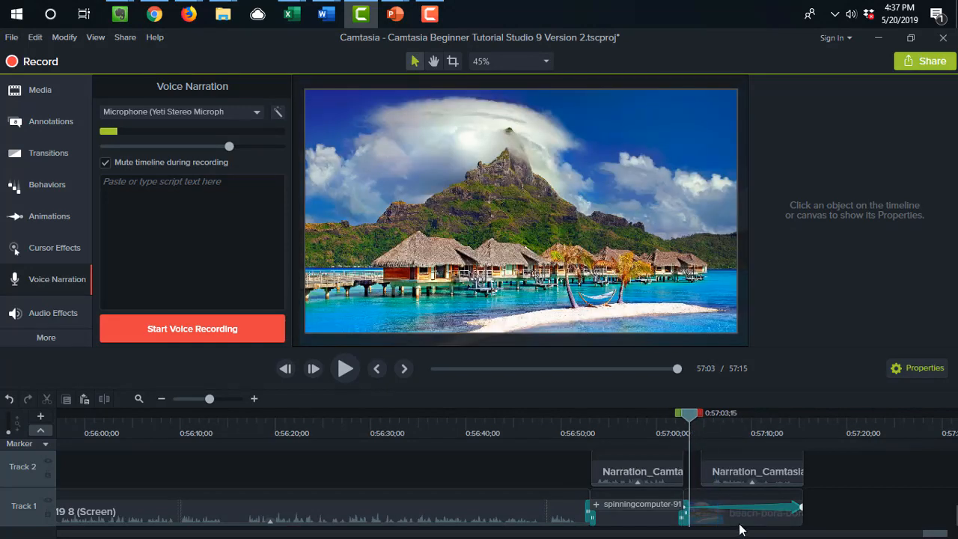
click(745, 524)
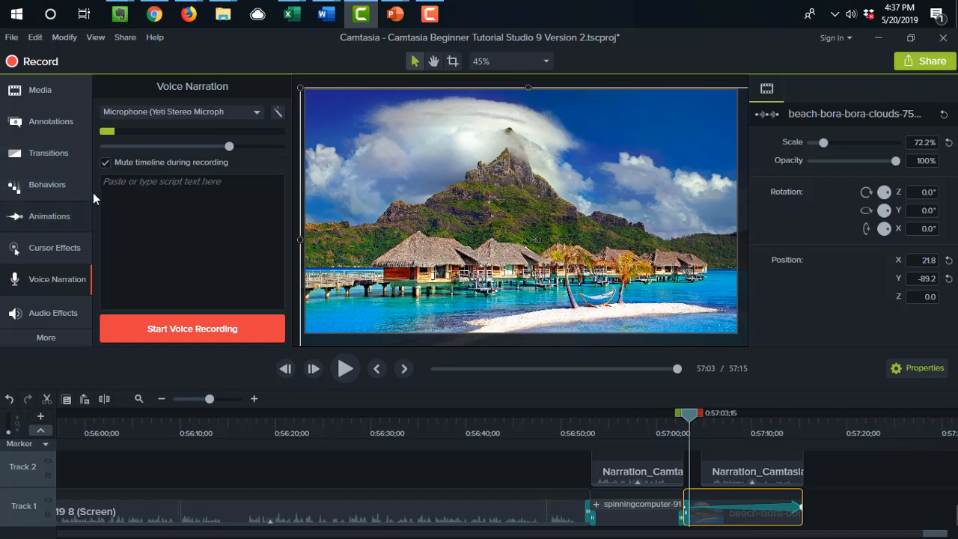
click(46, 216)
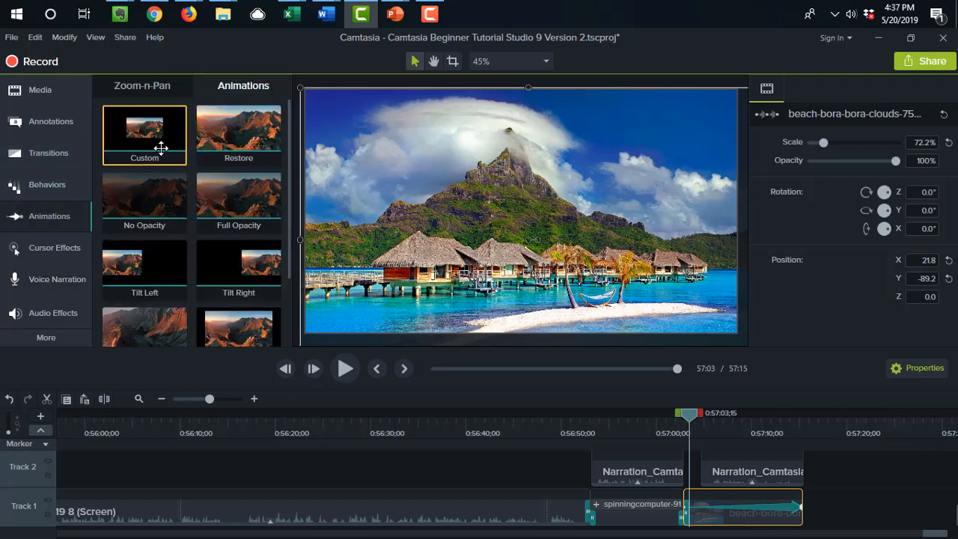
Select the animation on the beach-bora-bora-clouds clip and preview its movement by scrubbing the timeline to 0:57:13;14.
click(769, 509)
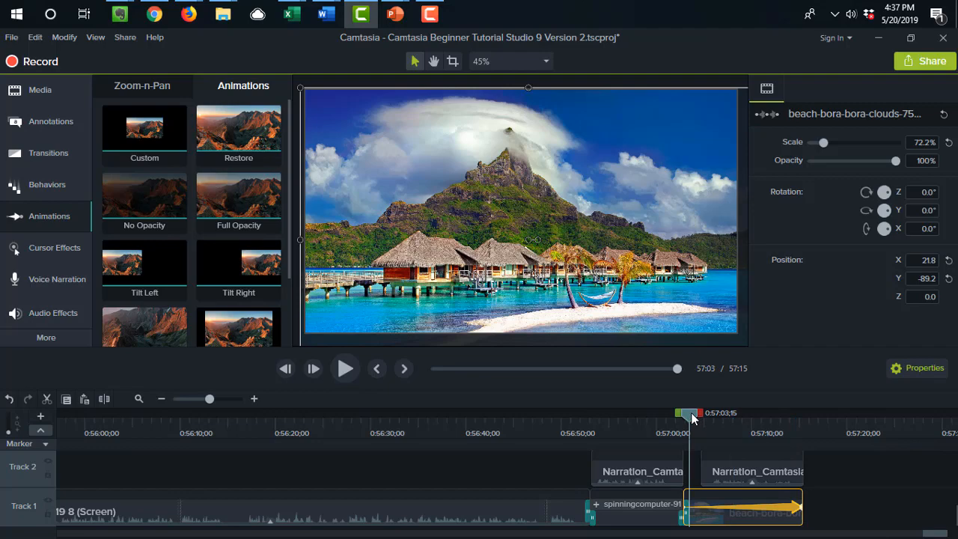
drag(691, 419, 735, 424)
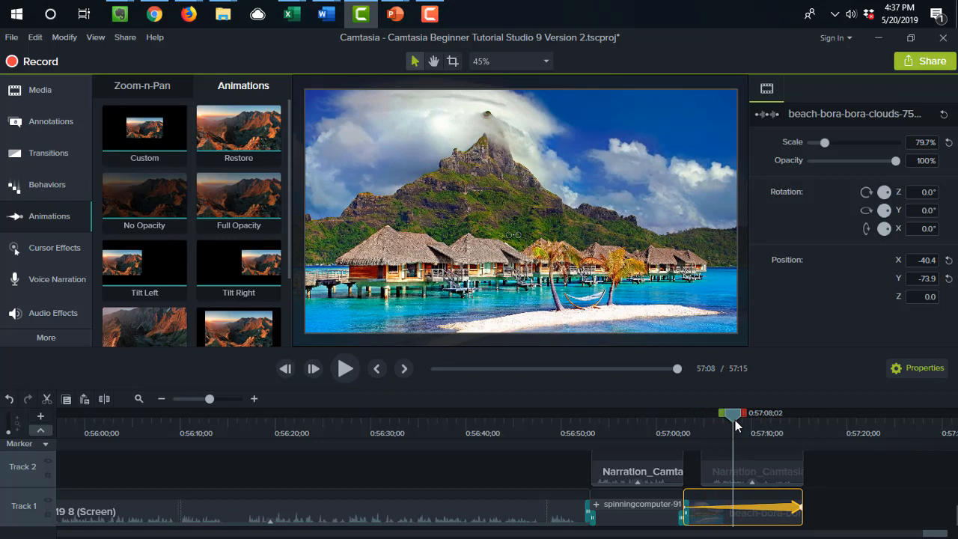
drag(735, 420, 786, 453)
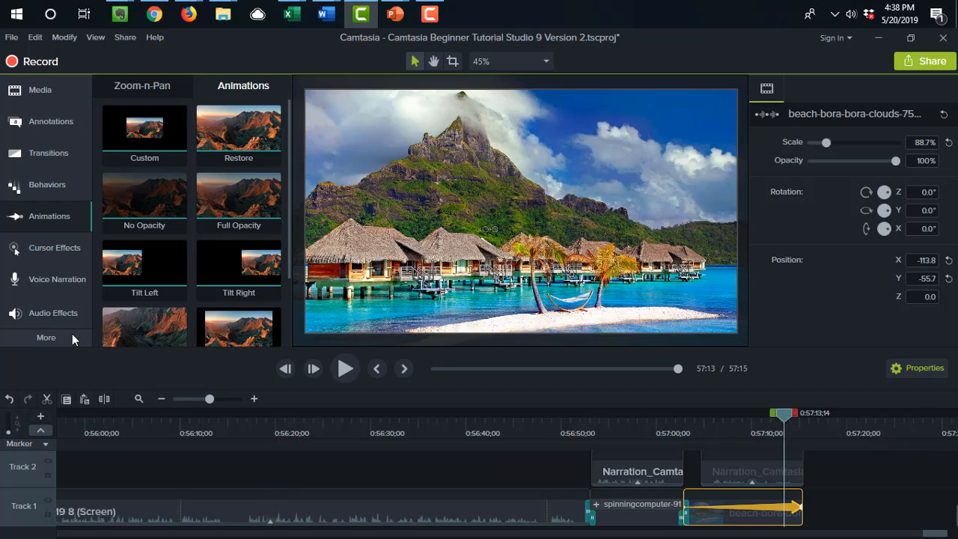
Add hexagone-intro02 from the Library's Motion Graphics - eLearning Brothers folder to Track 2 near 0:56:19.
click(49, 95)
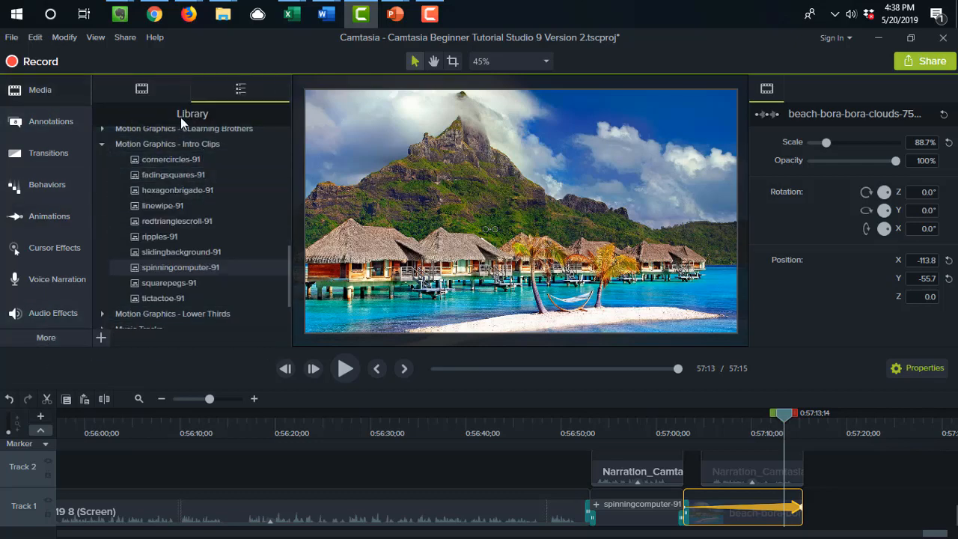
click(142, 88)
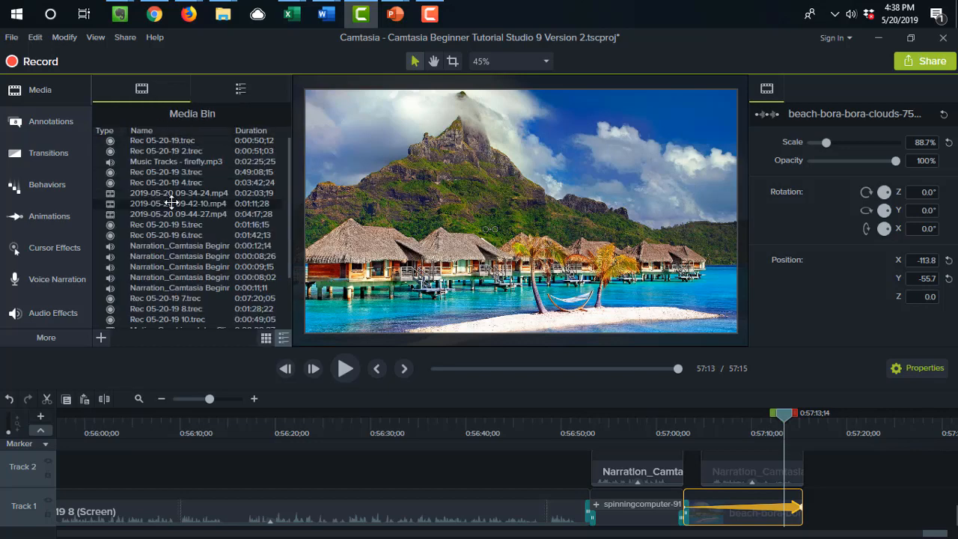
click(233, 88)
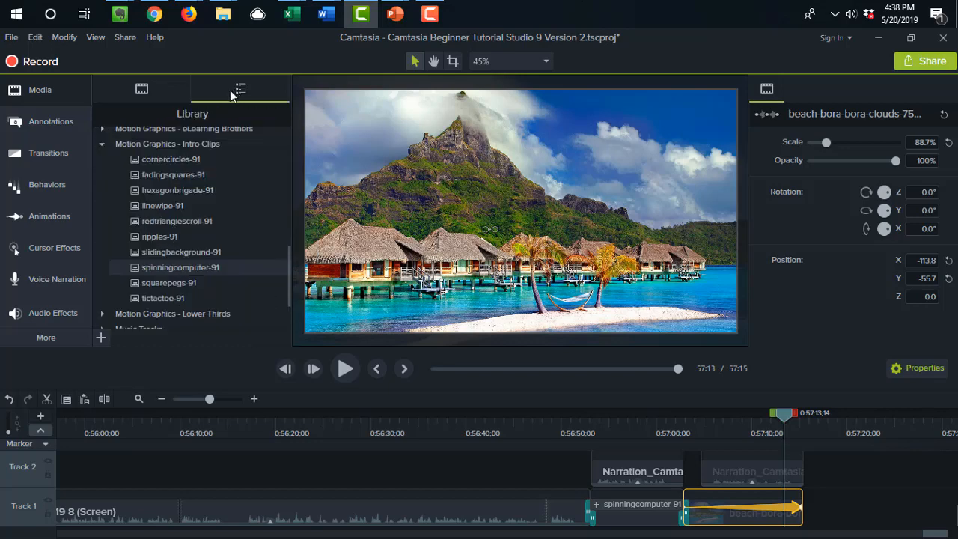
click(103, 146)
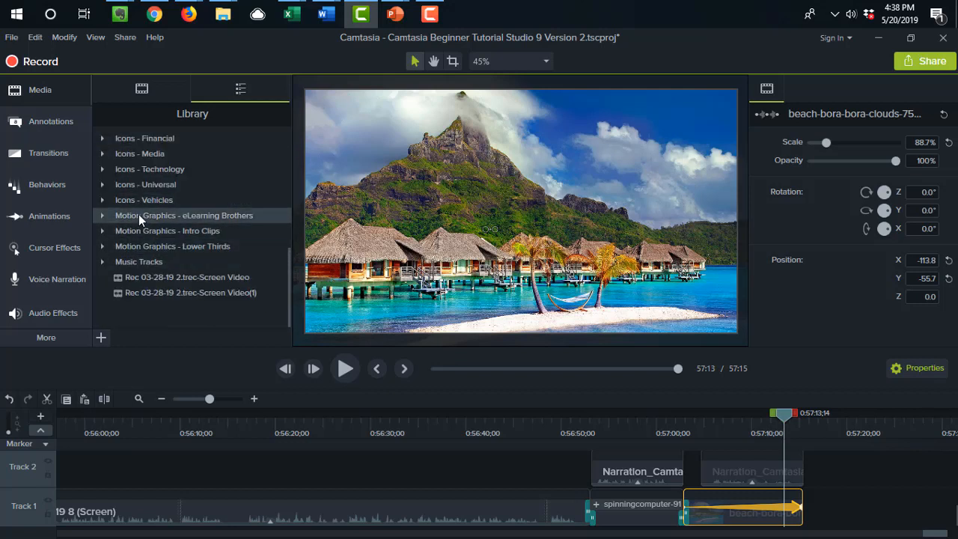
click(104, 215)
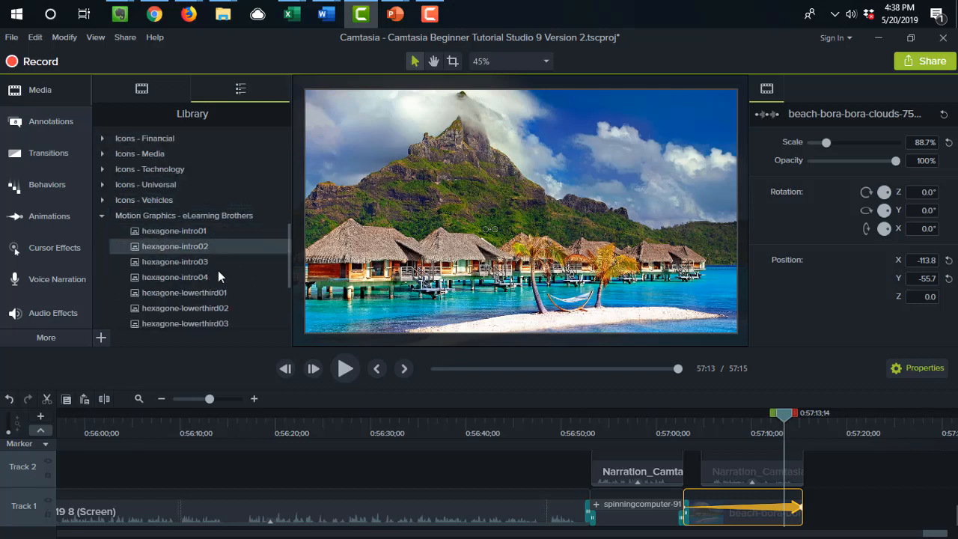
drag(227, 250, 282, 478)
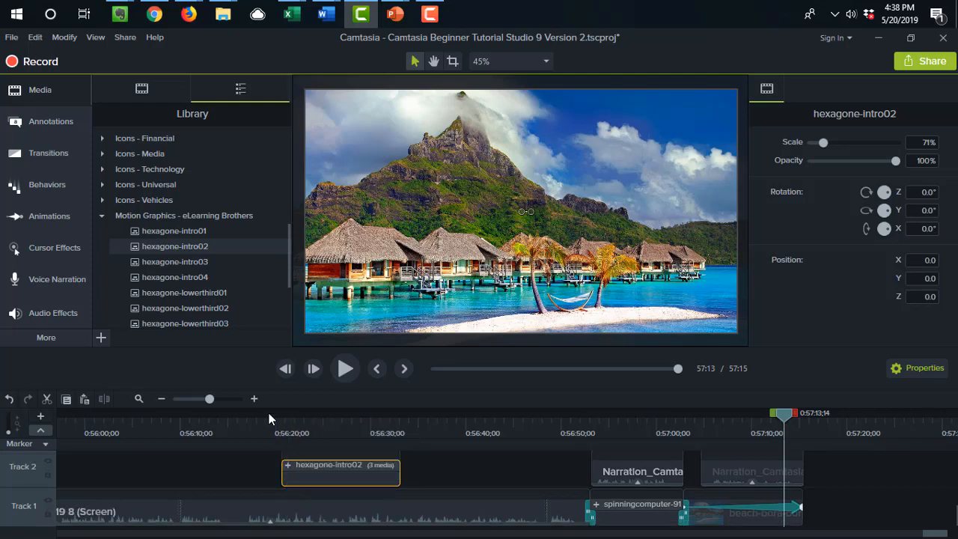
Preview the hexagone-intro02 clip from 0:56:19;09, pause it, and scrub through the transitions around the spinningcomputer-91 clip.
click(269, 418)
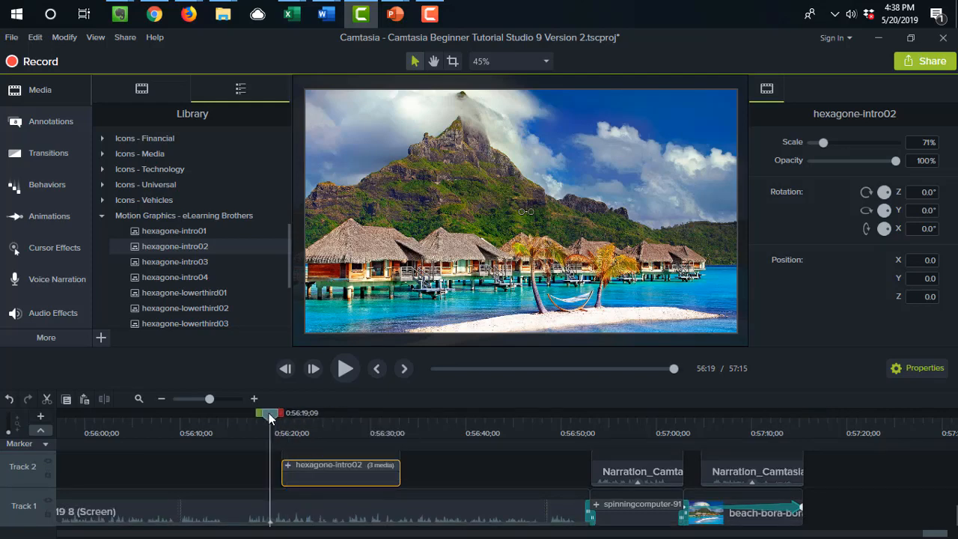
key(space)
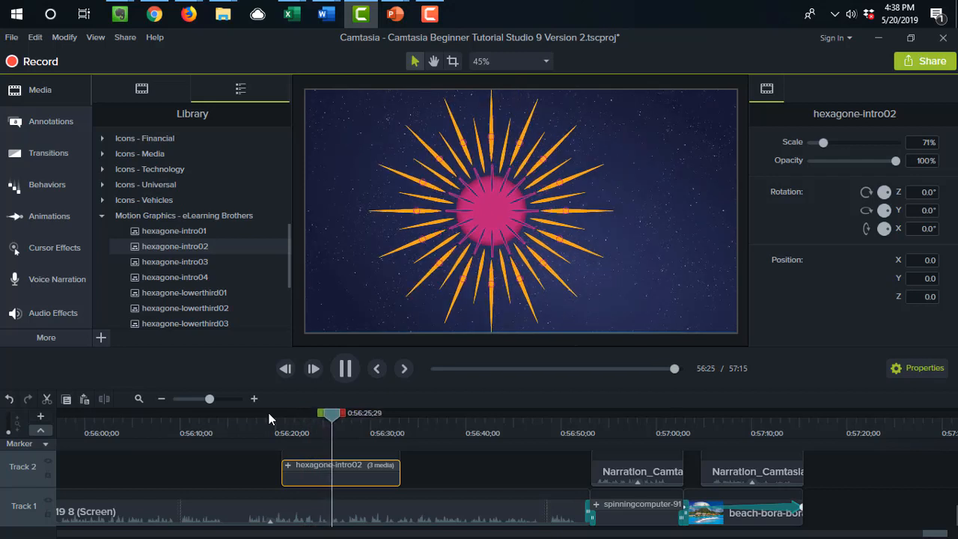
key(space)
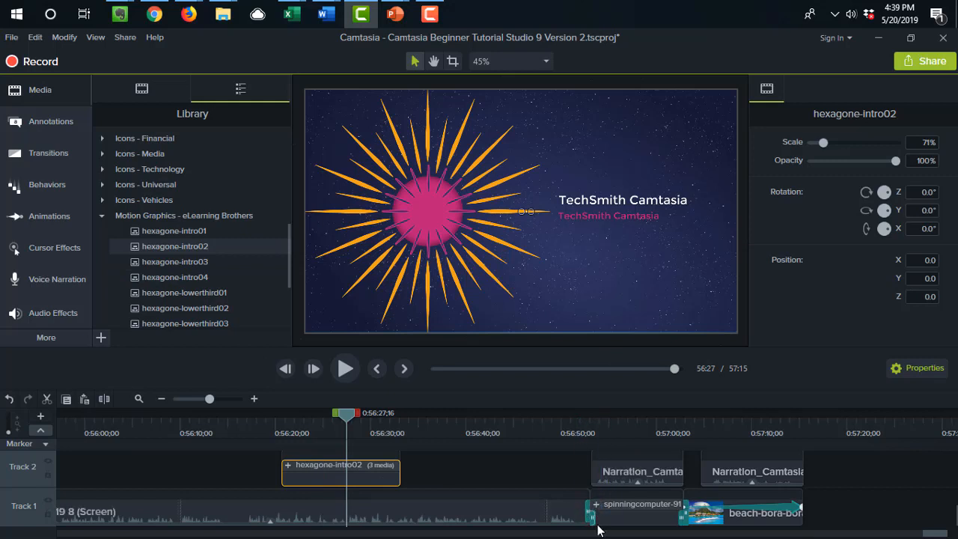
click(575, 414)
drag(575, 412, 705, 451)
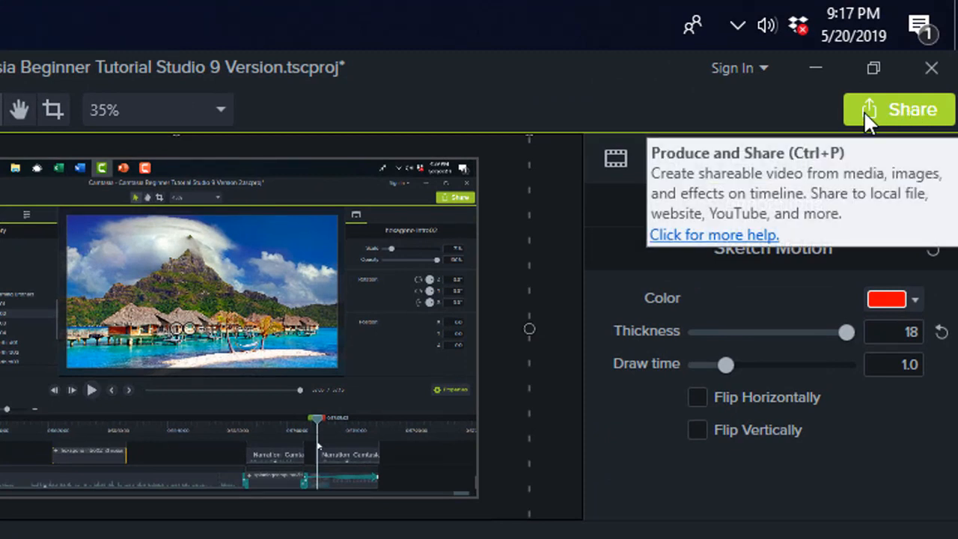
Review the available sharing destinations and start producing the video as a local file.
click(901, 115)
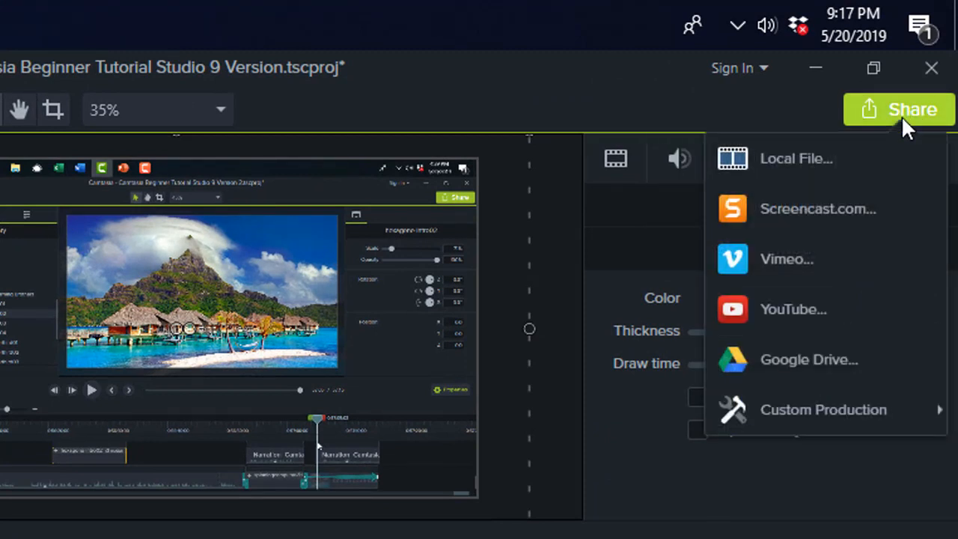
mouse_move(840, 397)
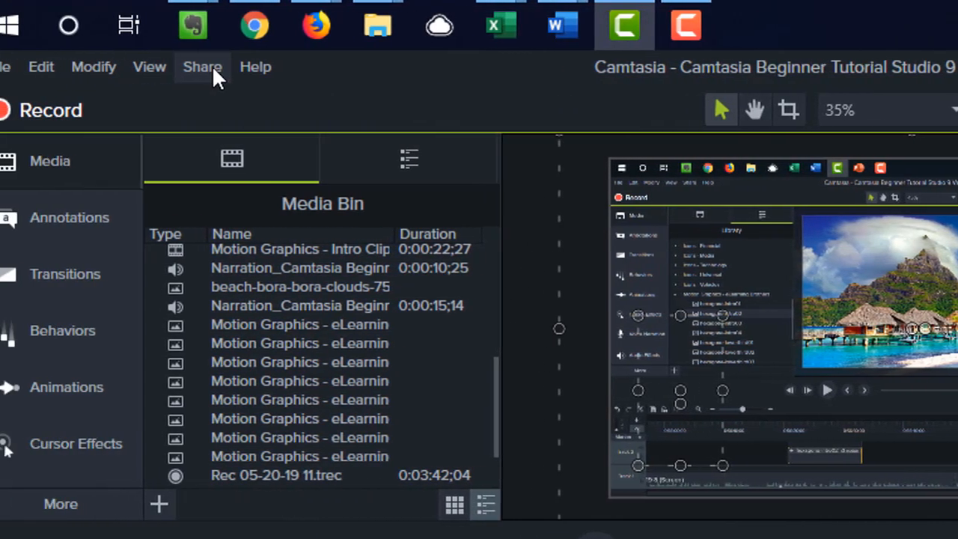
click(214, 67)
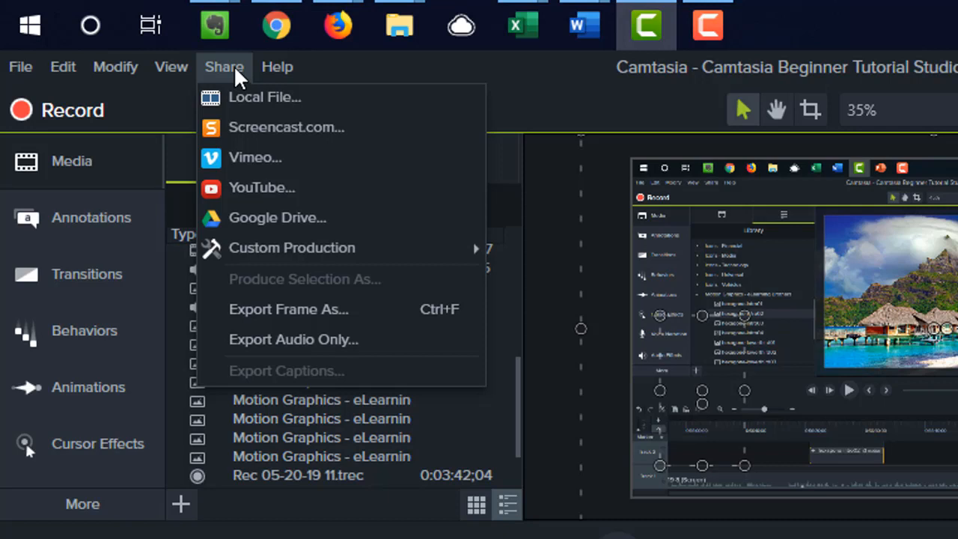
click(286, 104)
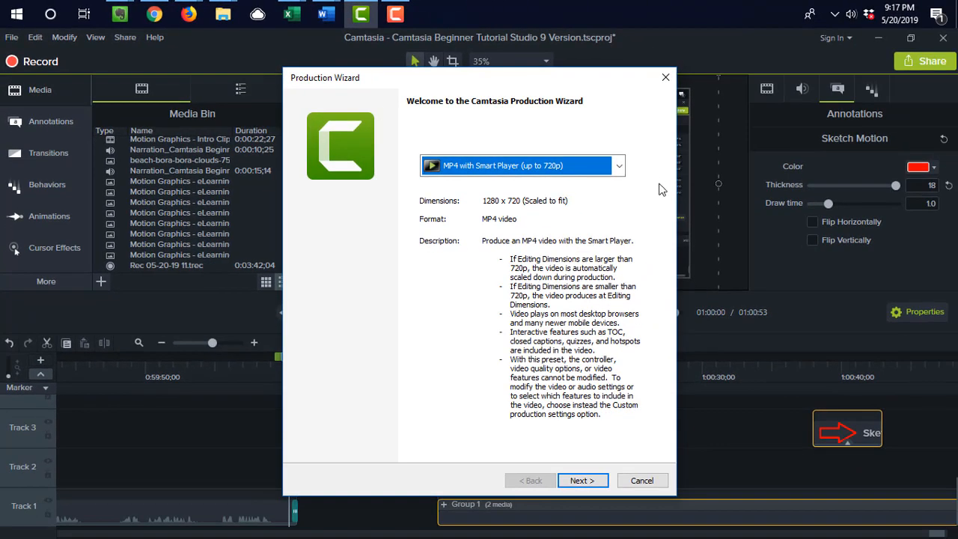
Try the MP4 only (up to 720p) preset, view its file name and folder settings, and return to the preset choice.
click(619, 166)
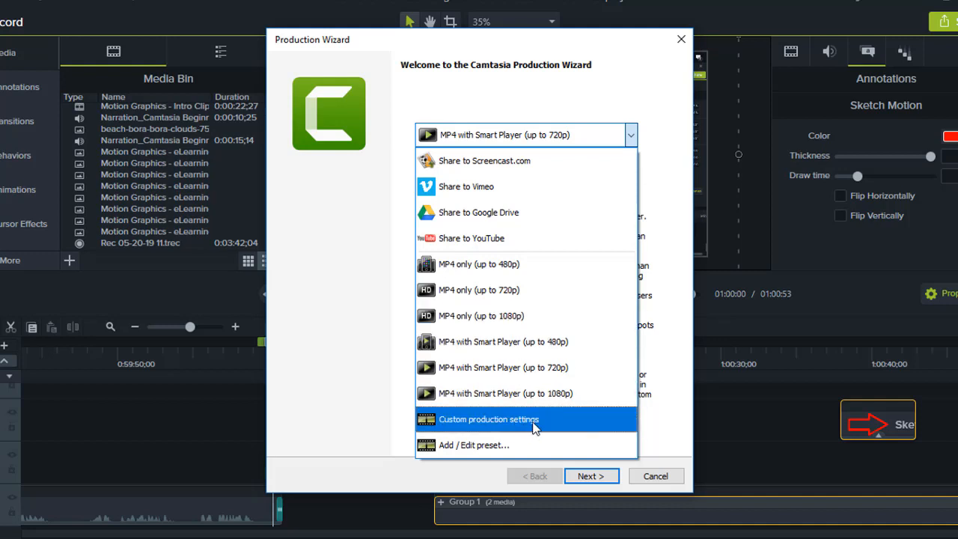
click(503, 292)
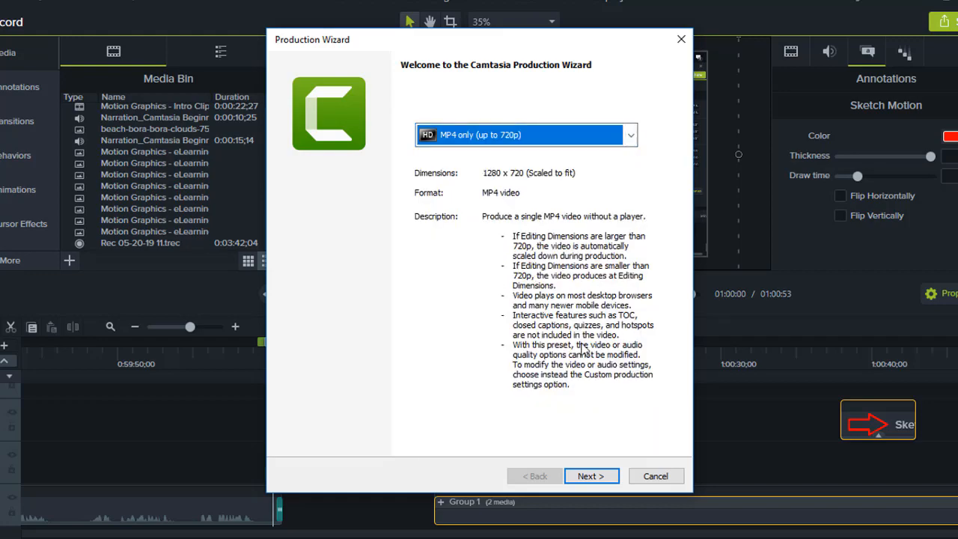
click(607, 476)
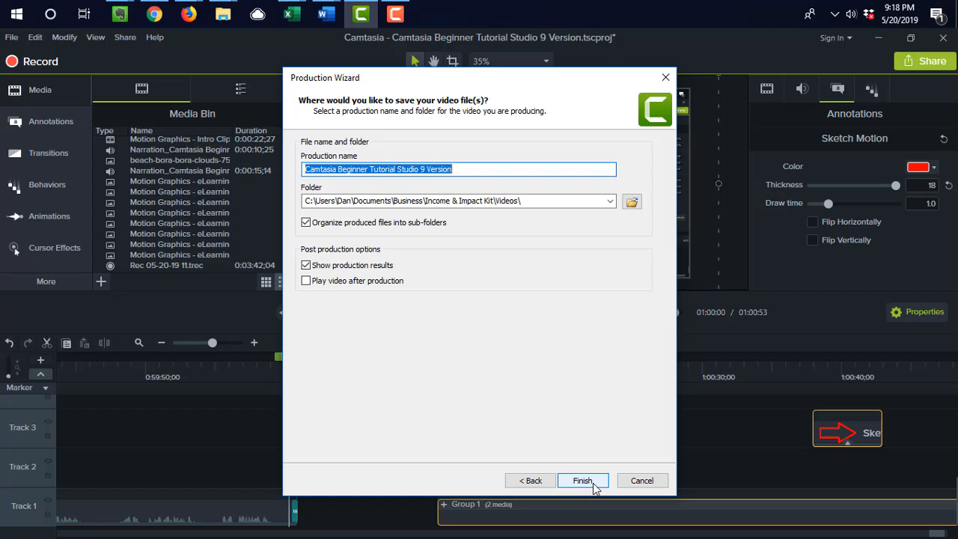
click(534, 482)
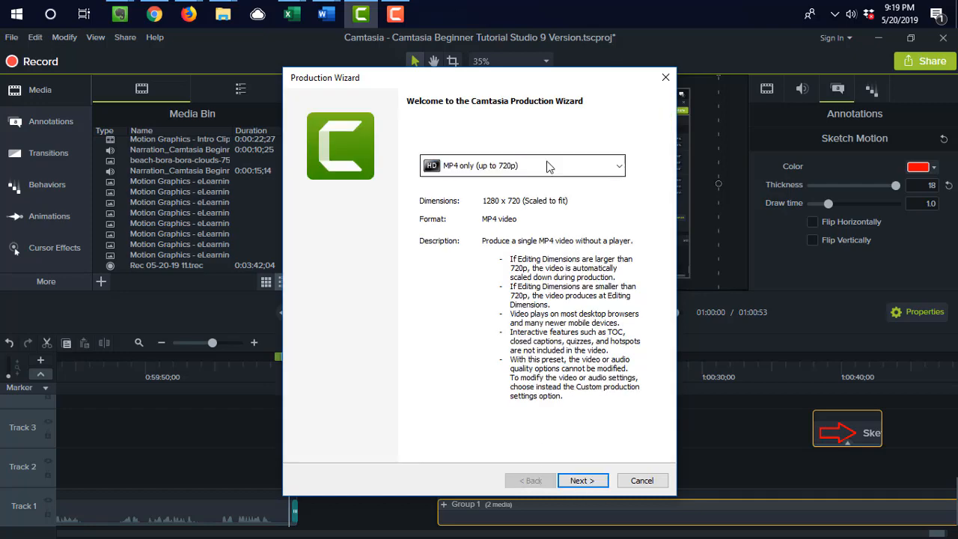
Choose Custom production settings with the MP4 - Smart Player (HTML5) format and continue to the player options.
click(547, 165)
click(548, 428)
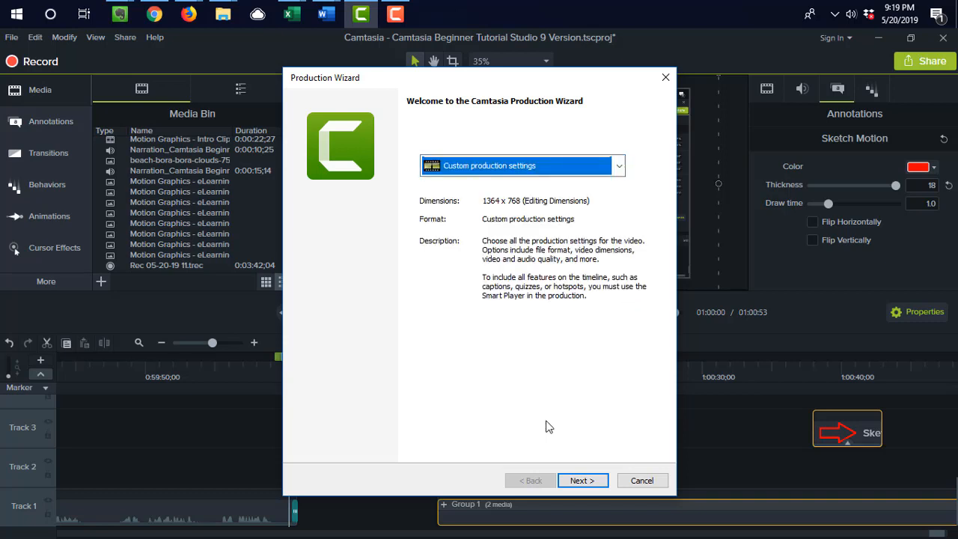
click(591, 483)
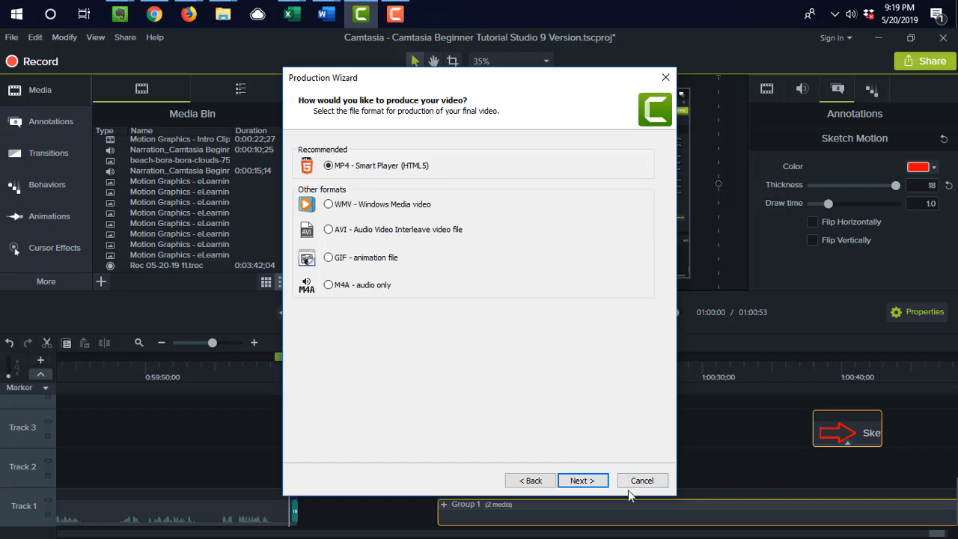
click(589, 482)
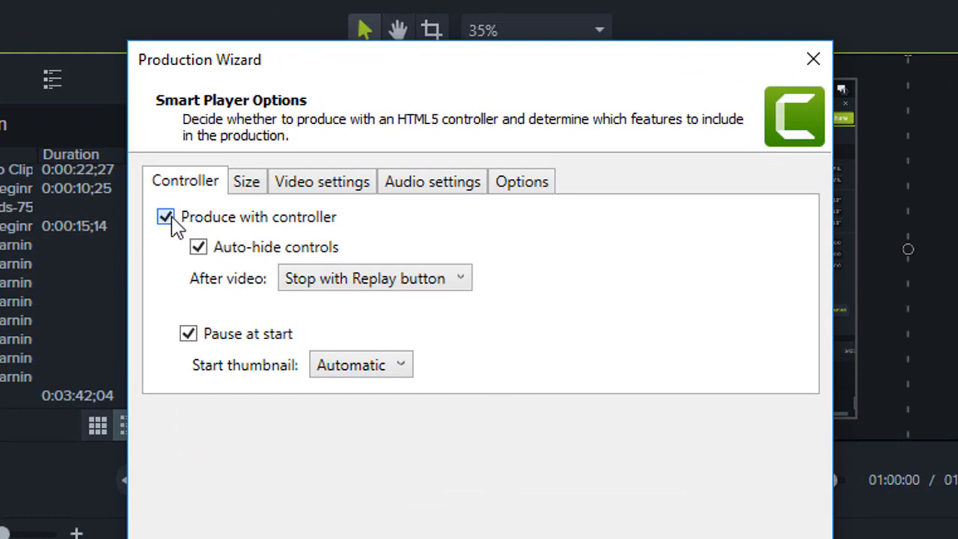
Disable producing with a controller and set the video encoding quality to 70%.
click(170, 222)
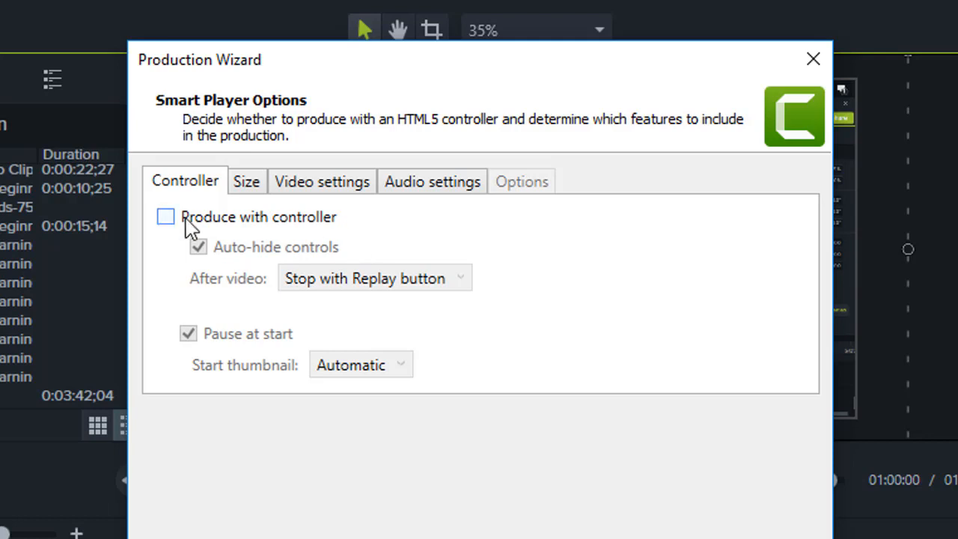
click(313, 193)
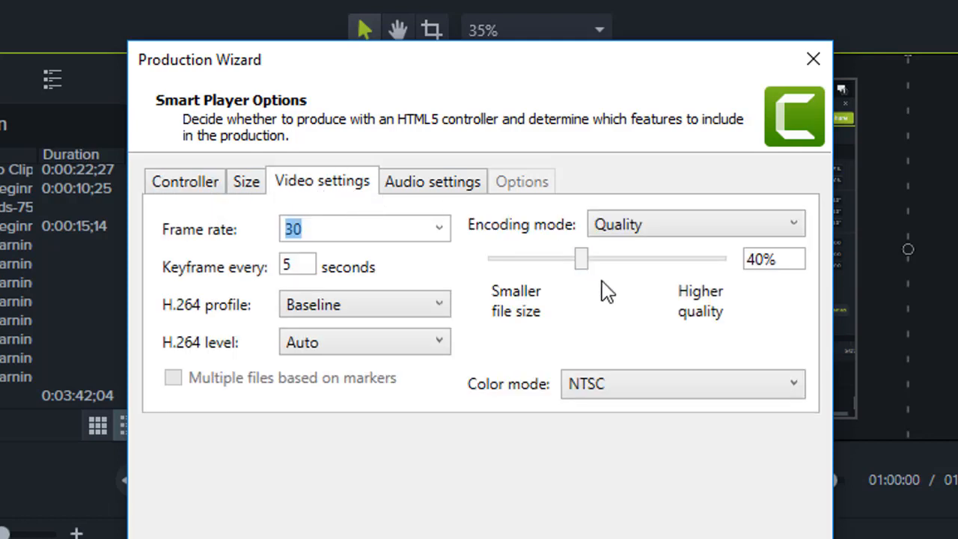
drag(585, 262, 651, 270)
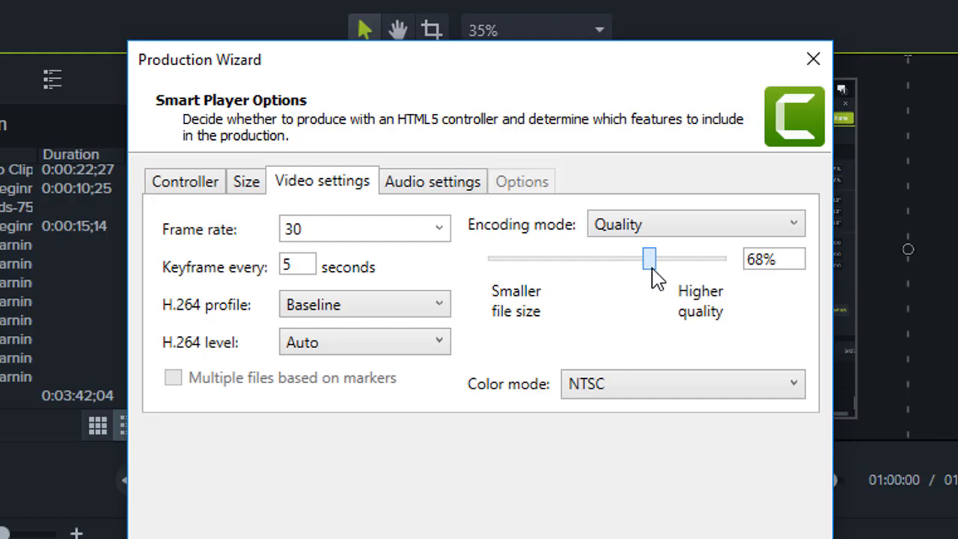
drag(653, 276, 658, 278)
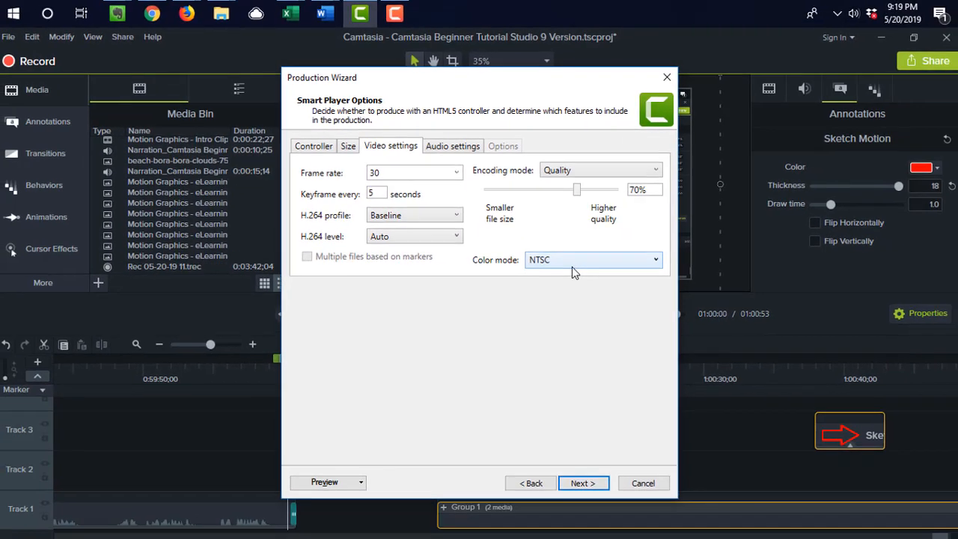
Accept the video options without a watermark and the proposed output name and folder, and start rendering the video.
click(587, 485)
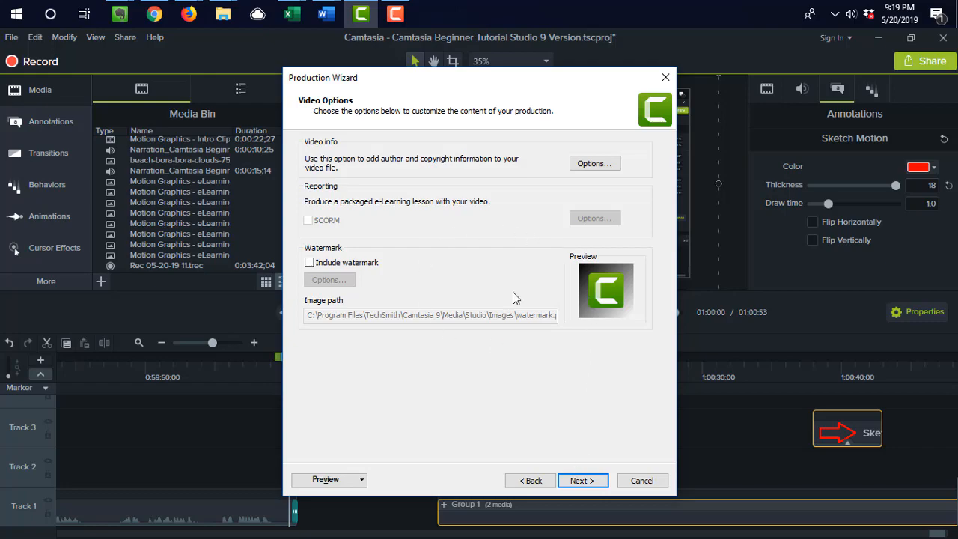
click(583, 482)
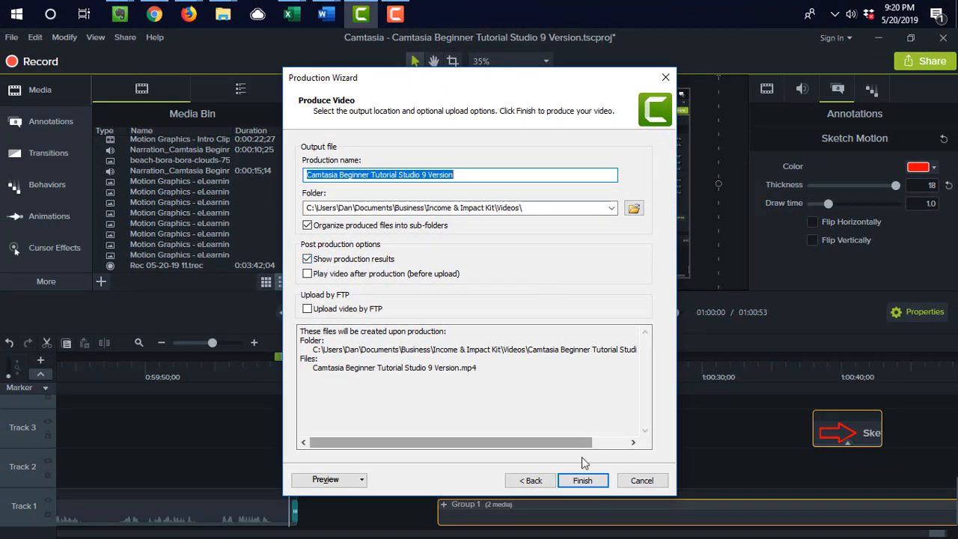
click(583, 481)
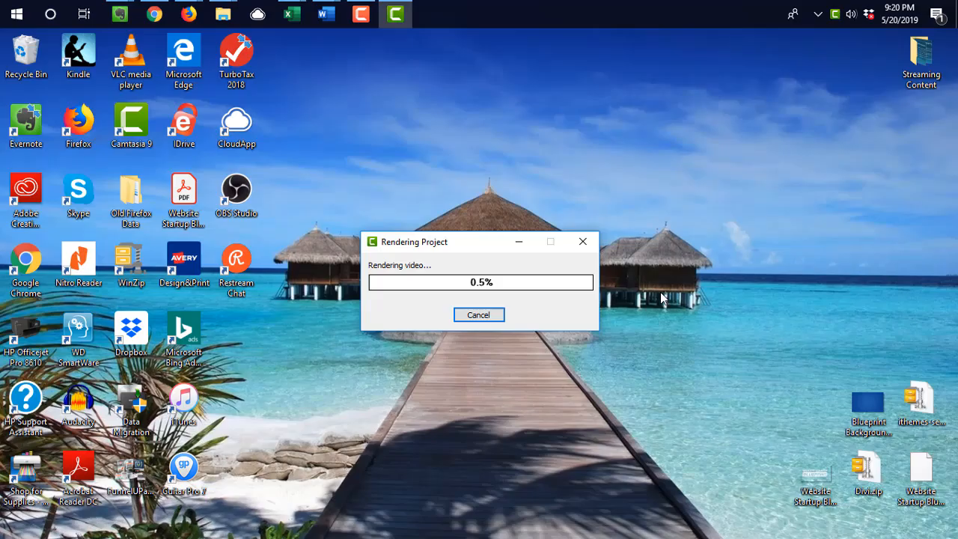